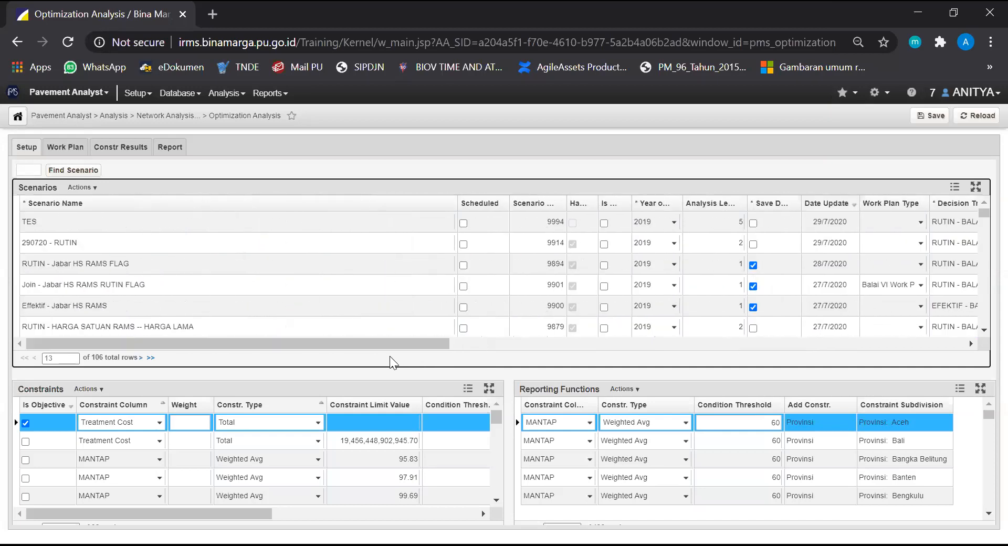
pyautogui.click(82, 187)
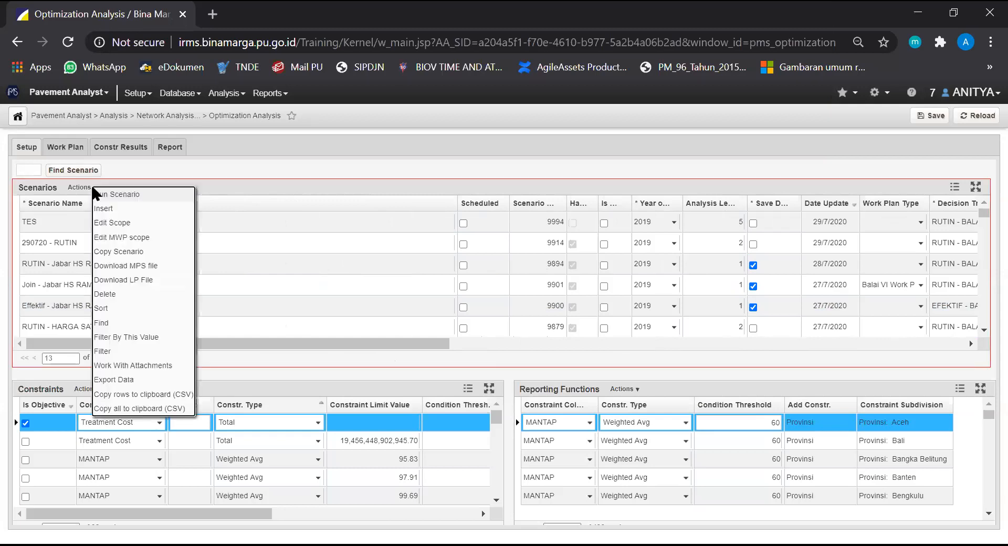
pyautogui.click(201, 181)
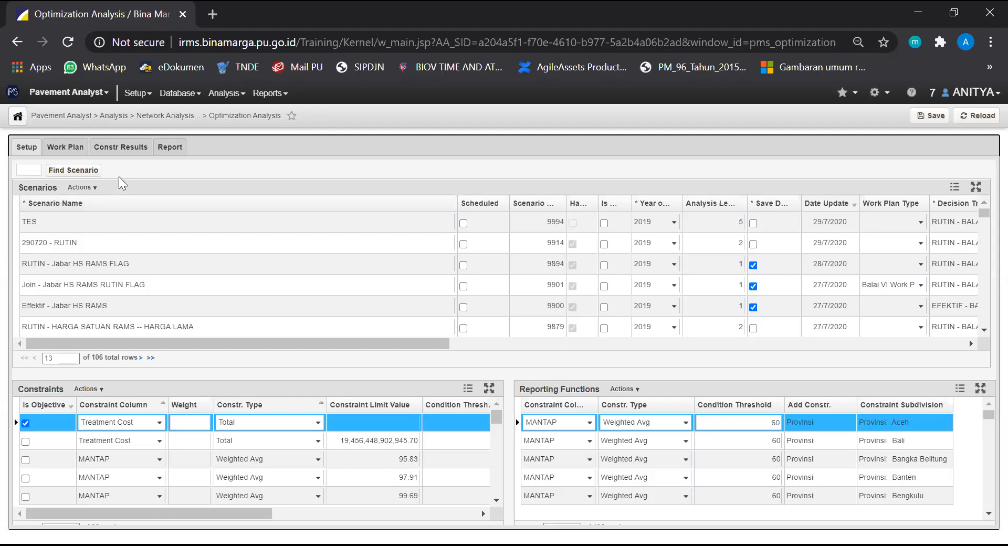
pyautogui.click(92, 187)
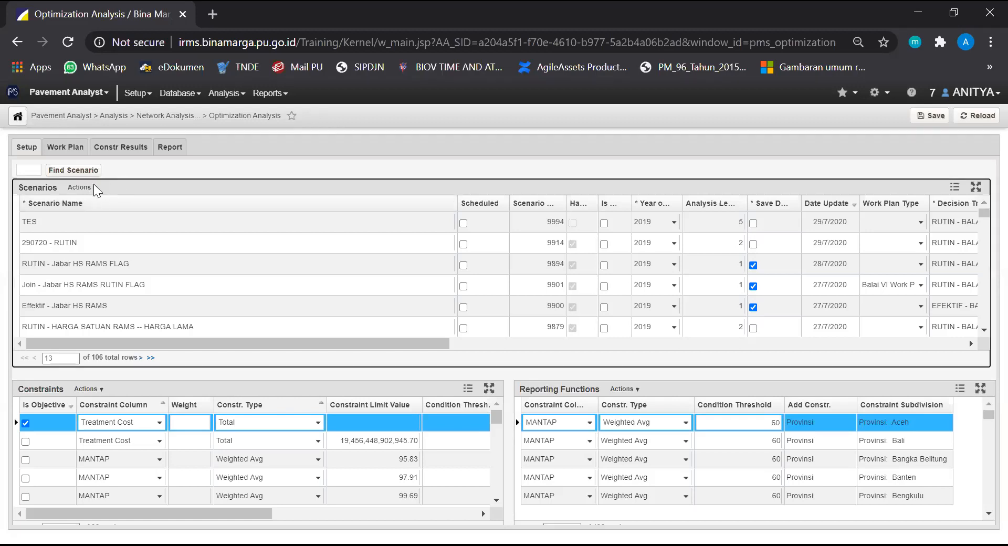
pyautogui.click(179, 174)
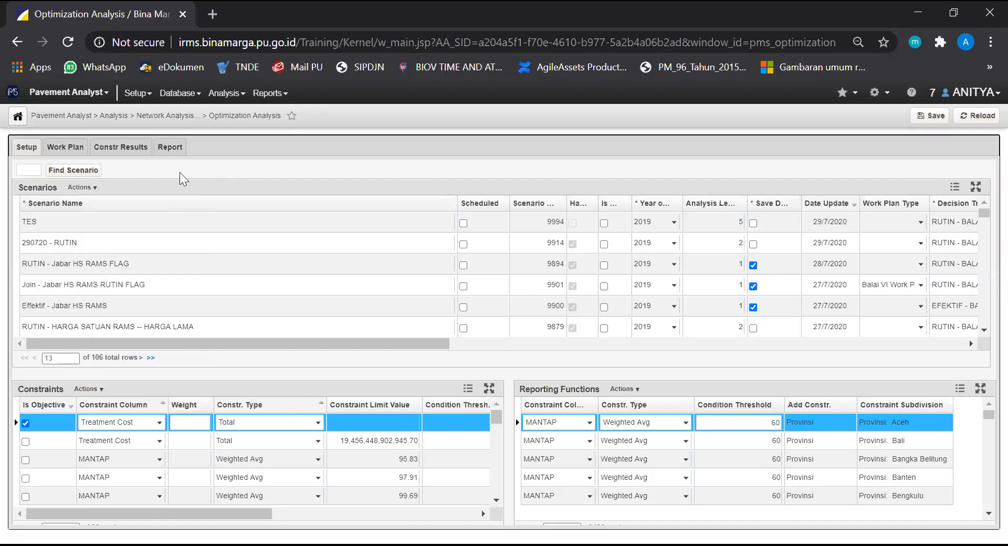
# Insert a new scenario row in the Scenarios table
pyautogui.click(95, 186)
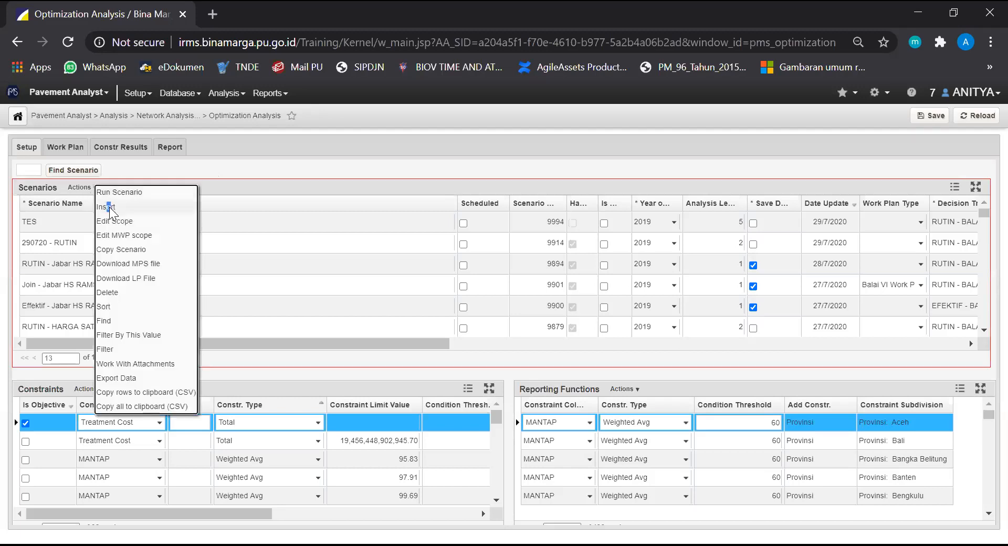
pyautogui.click(110, 208)
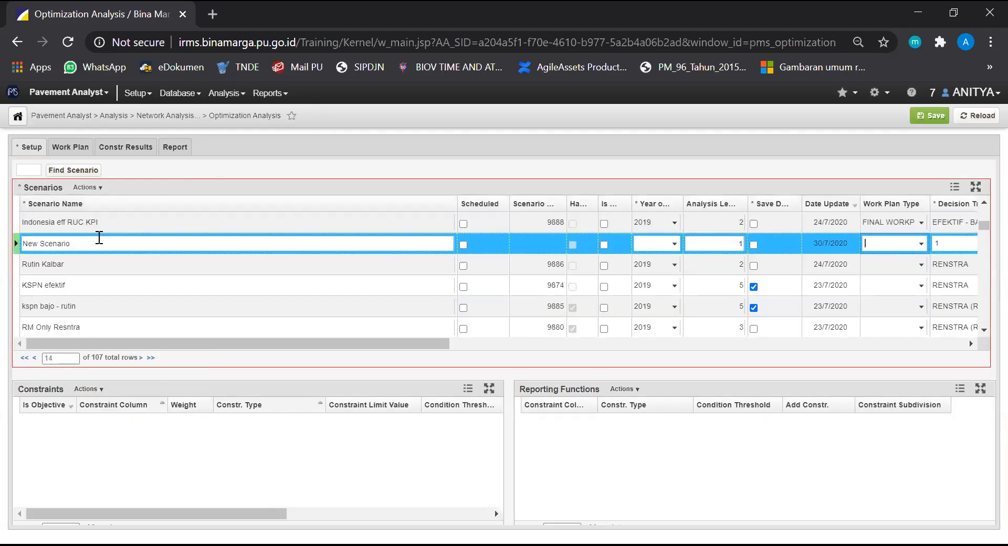
pyautogui.click(99, 237)
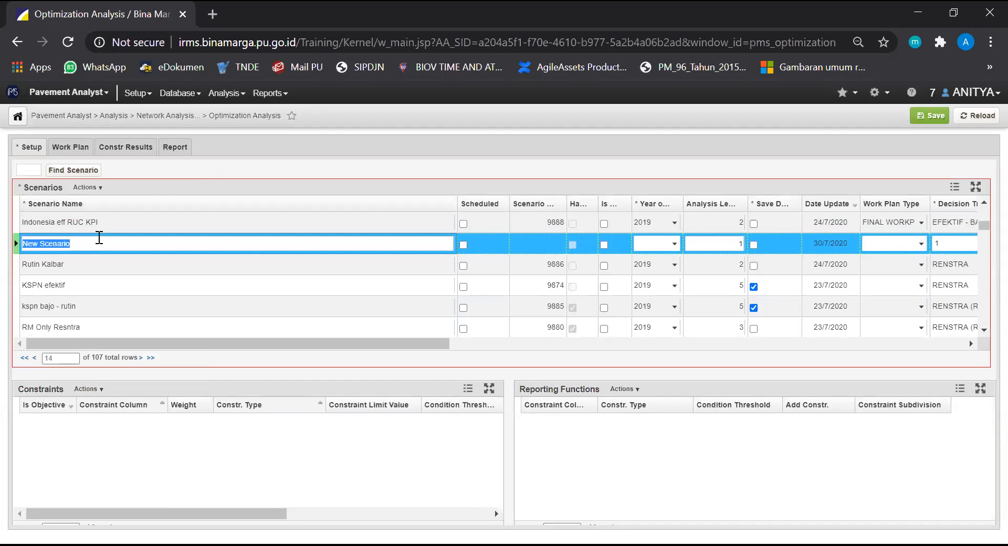
# Insert a second new scenario row in the Scenarios table and try to delete it
pyautogui.scroll(5, 100, 241)
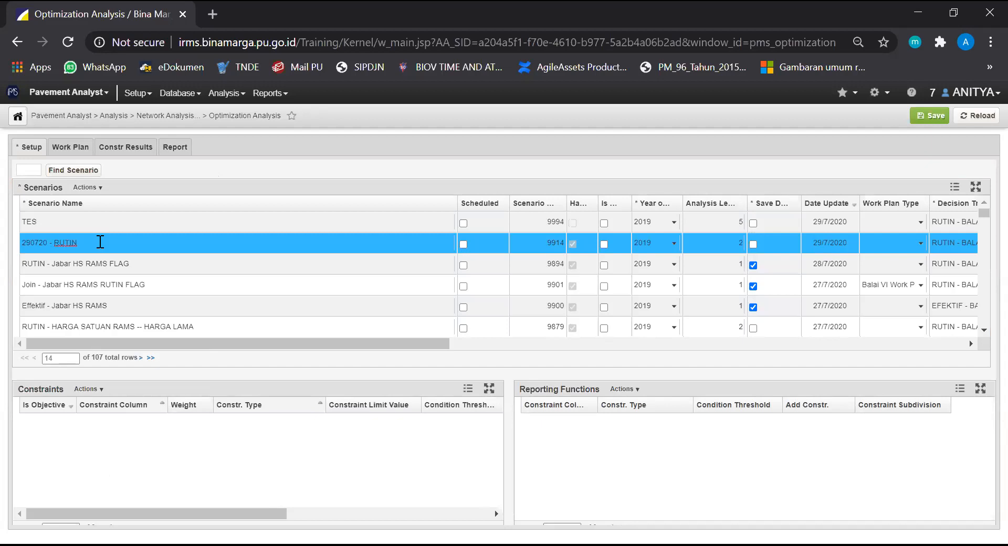
pyautogui.scroll(-10, 99, 257)
pyautogui.scroll(-5, 76, 264)
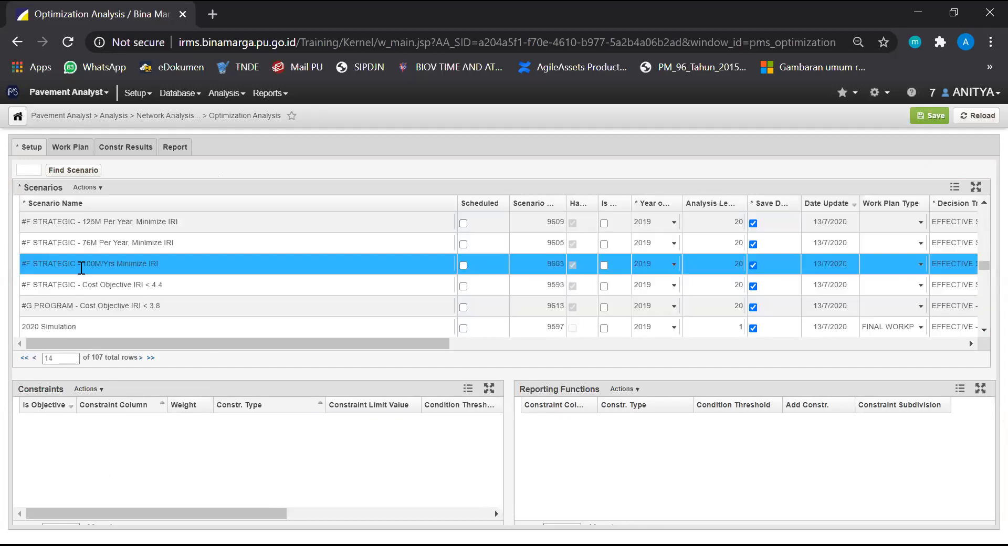
pyautogui.scroll(15, 108, 247)
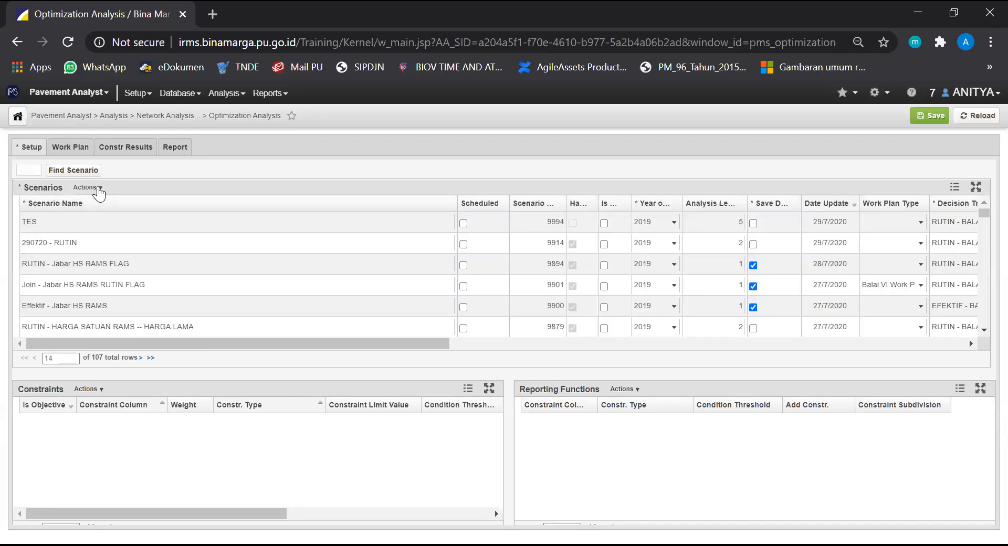
pyautogui.click(99, 189)
pyautogui.click(151, 206)
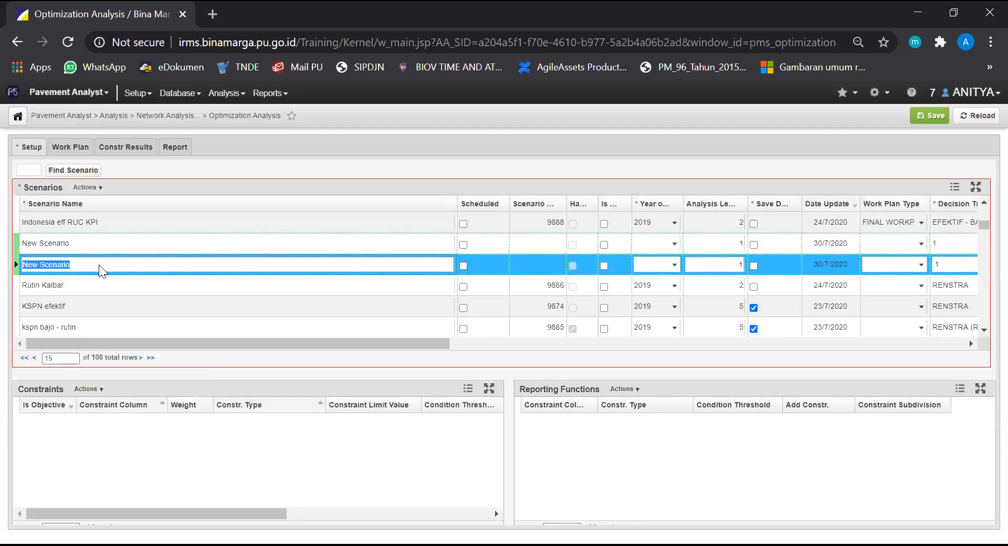
pyautogui.rightClick(99, 265)
pyautogui.click(129, 375)
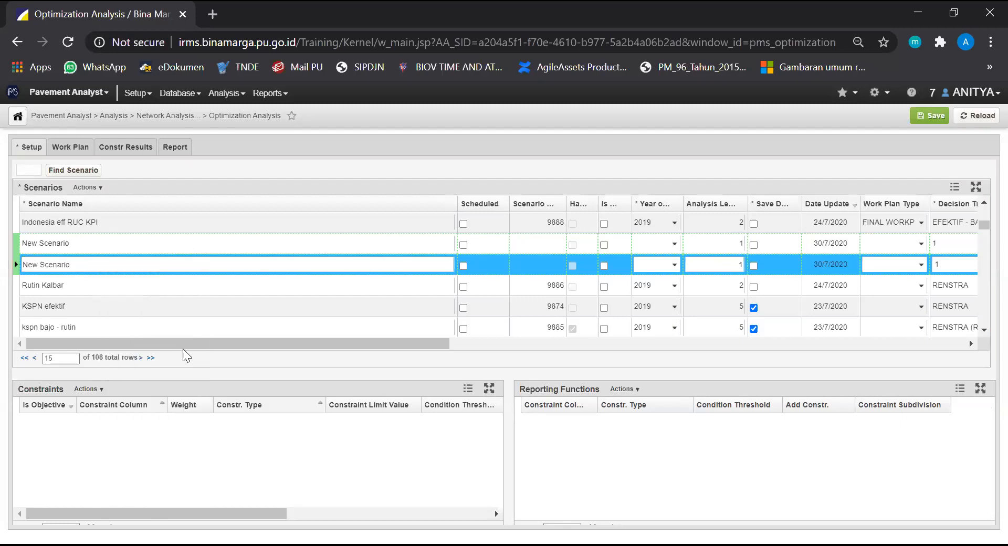
# Name the first of the two new scenarios "300720 - EFEKTIF"
pyautogui.click(102, 244)
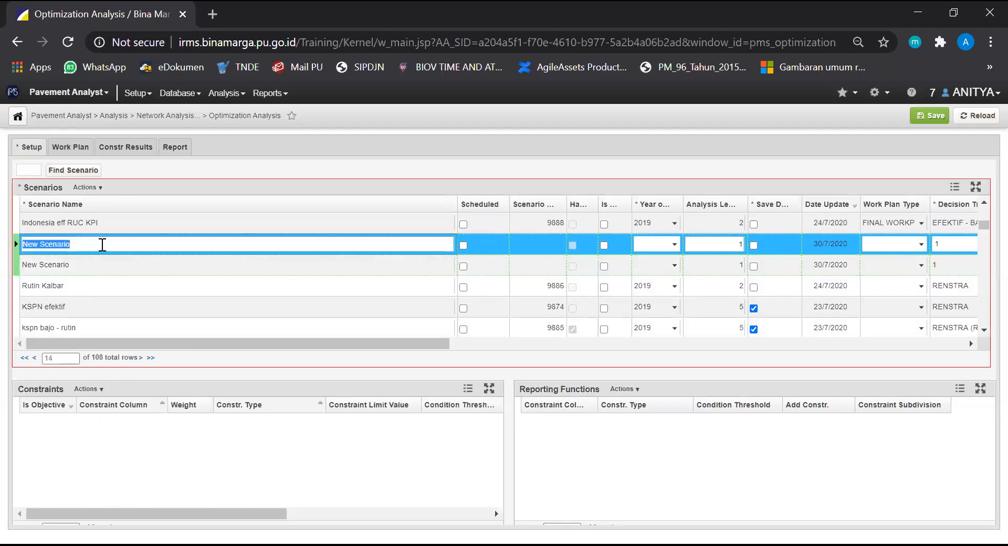
pyautogui.write('300720-')
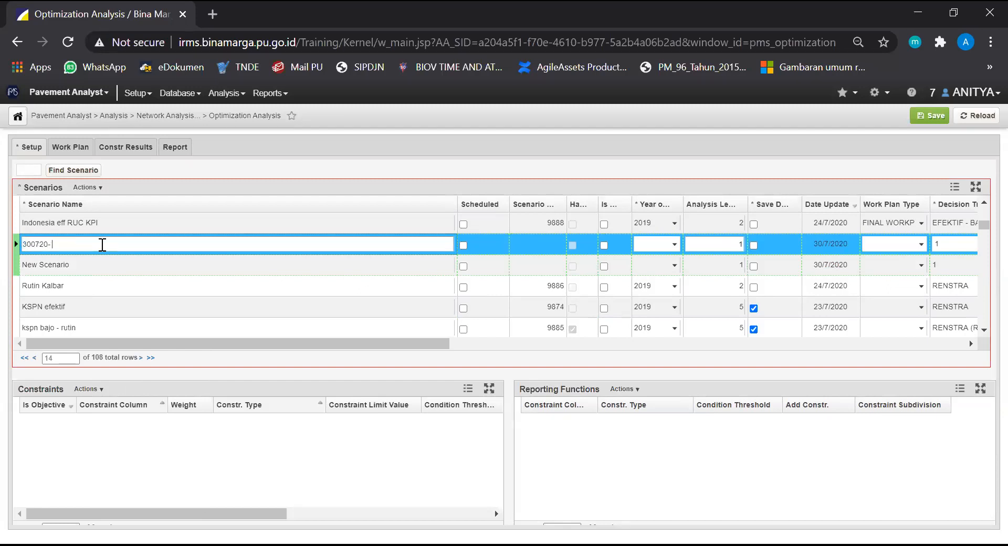
pyautogui.press('BackSpace')
pyautogui.write(' - EFEKTIF')
# Delete the extra row still named "New Scenario" from the Scenarios table
pyautogui.rightClick(112, 262)
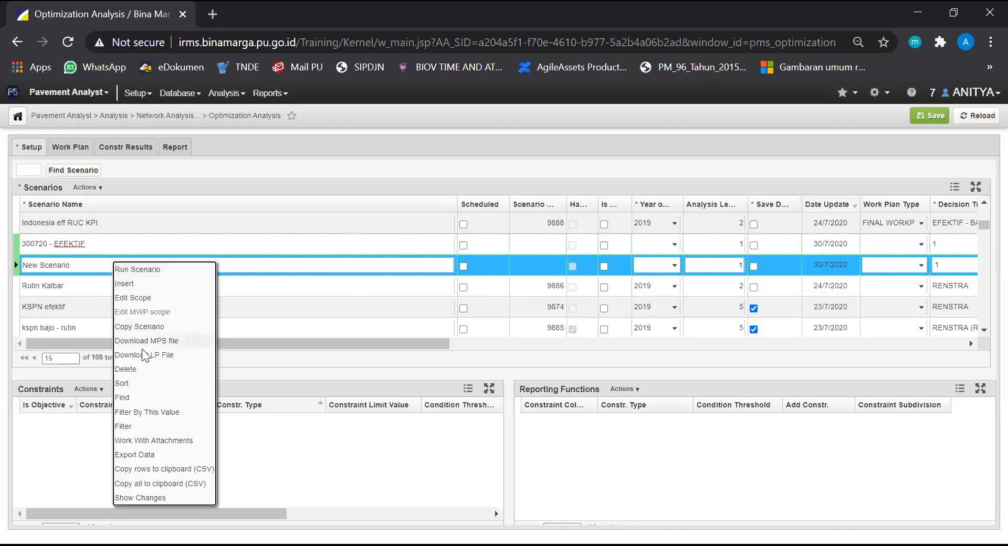
pyautogui.click(144, 373)
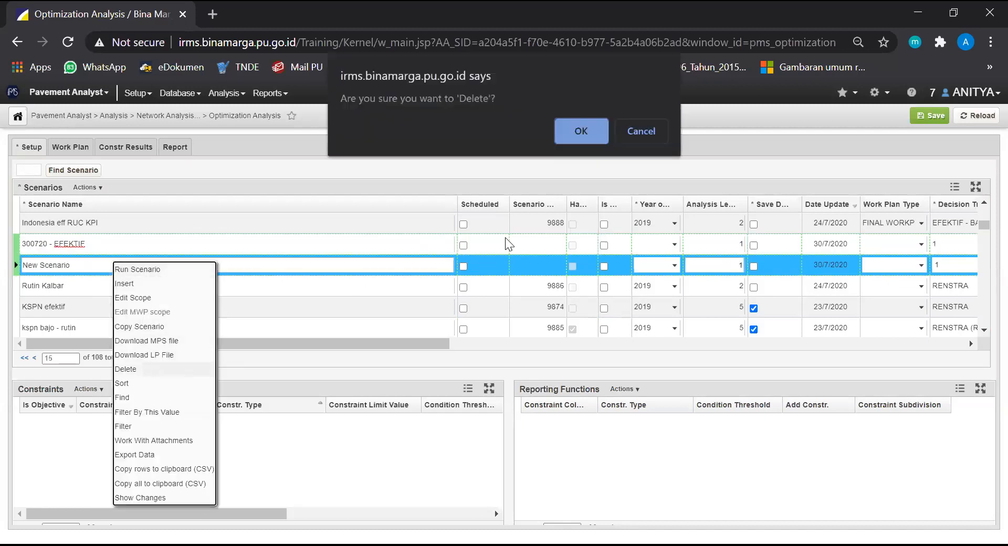
pyautogui.click(581, 131)
pyautogui.moveTo(152, 345); pyautogui.dragTo(113, 344)
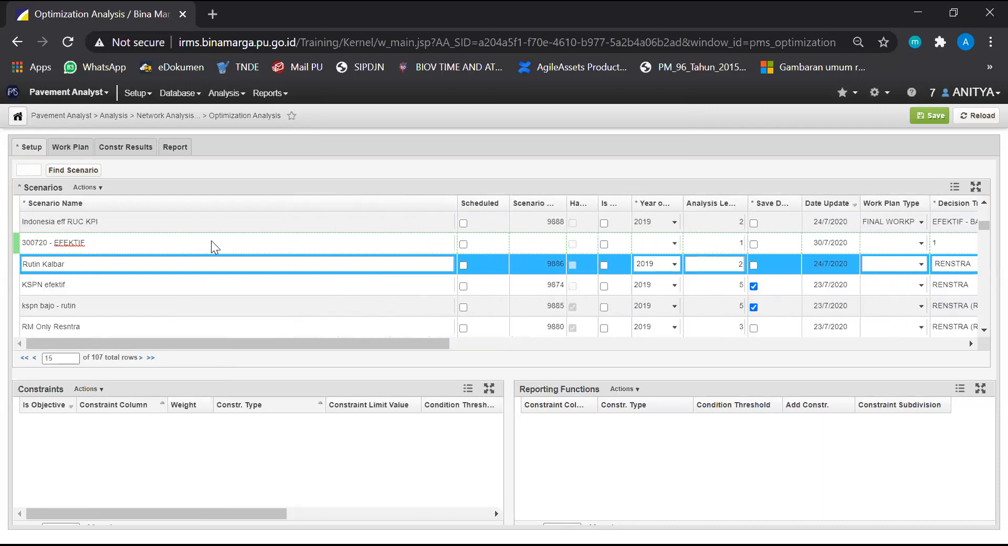
# Set the 300720 - EFEKTIF scenario's year to 2019 and its analysis length to 2
pyautogui.click(167, 239)
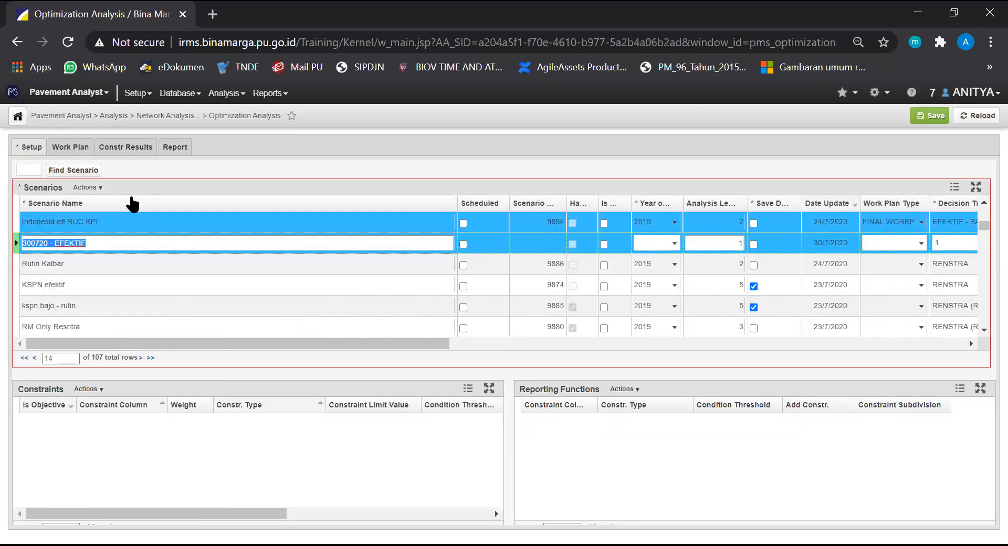
pyautogui.moveTo(182, 345); pyautogui.dragTo(377, 346)
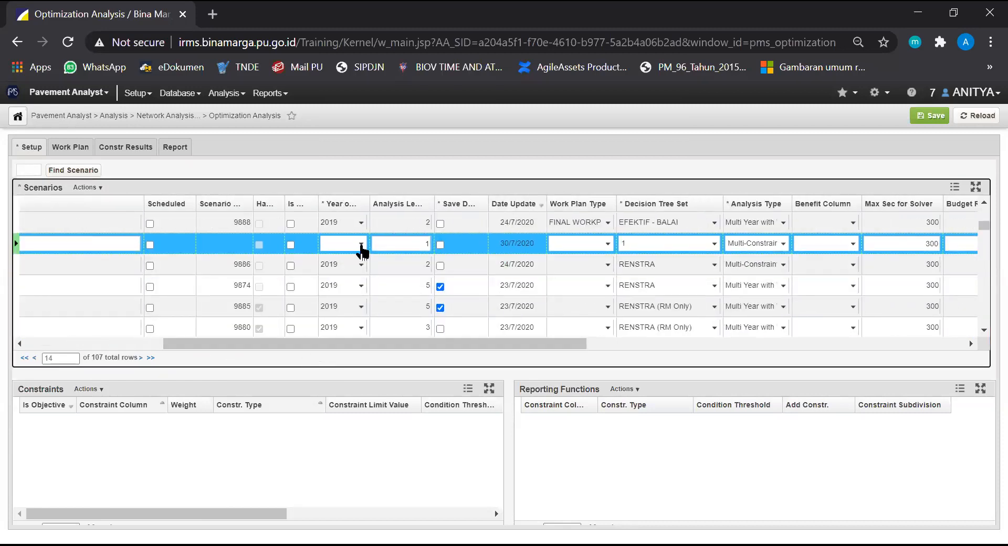
pyautogui.click(362, 245)
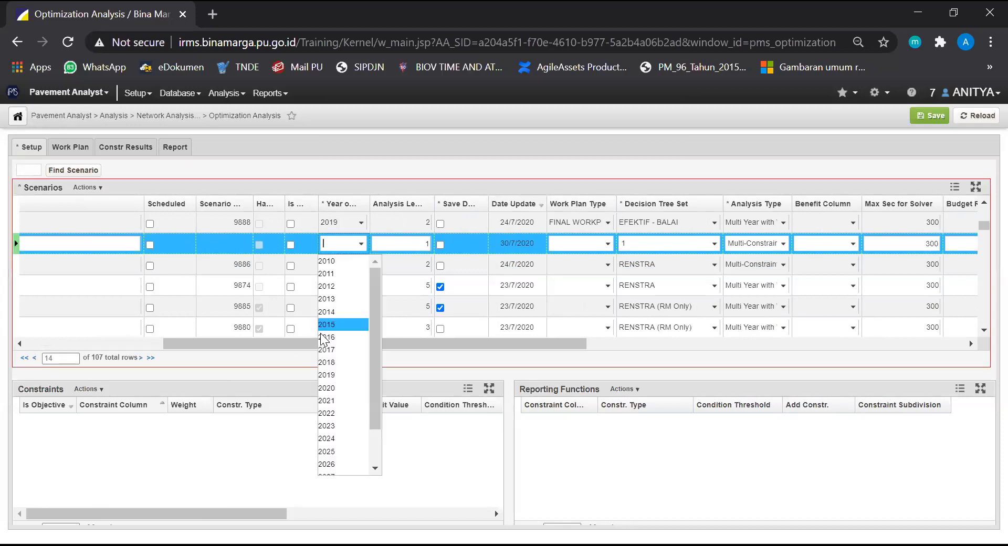
pyautogui.click(347, 374)
pyautogui.moveTo(341, 347); pyautogui.dragTo(377, 351)
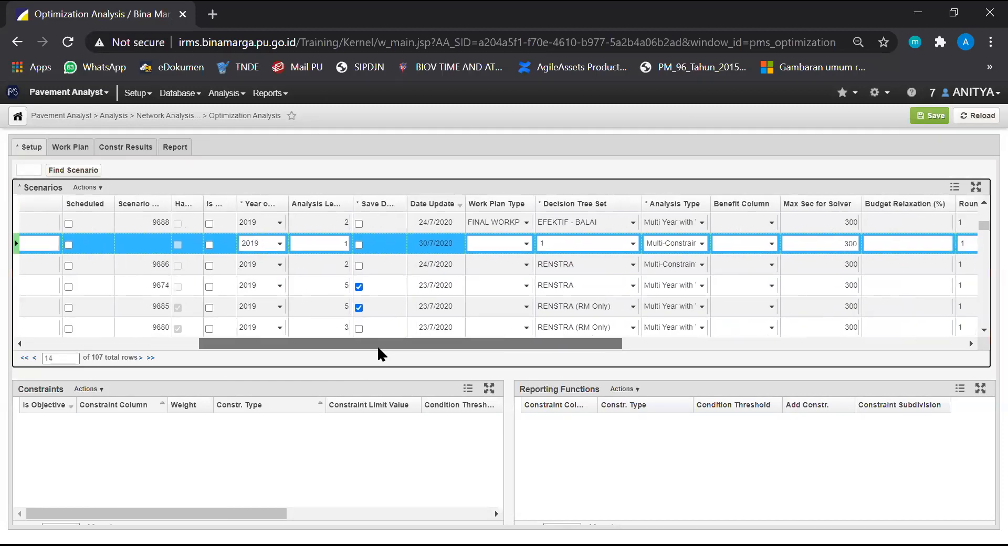
pyautogui.click(344, 241)
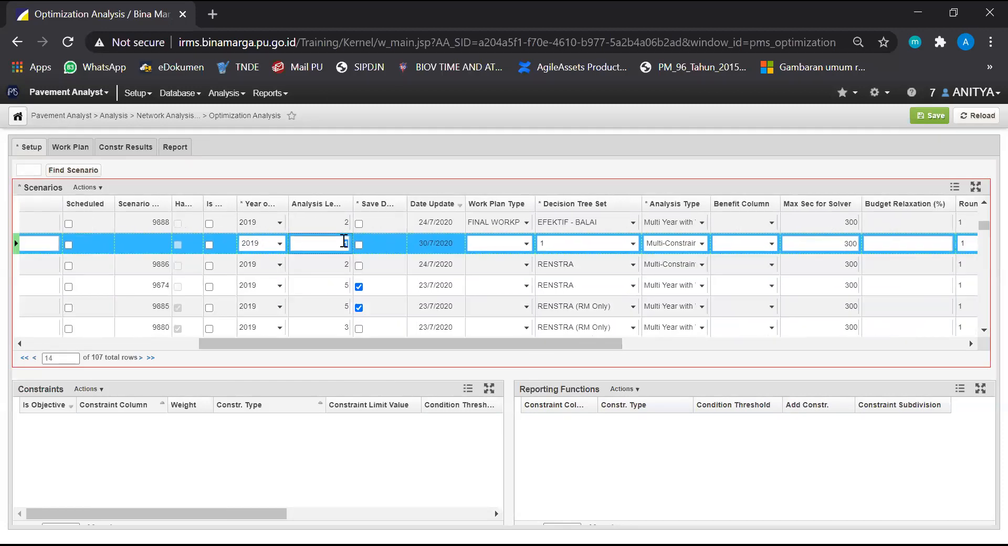
pyautogui.write('2')
# Assign the FINAL WORKPLAN 2020 work plan type to the 300720 - EFEKTIF scenario
pyautogui.moveTo(460, 344); pyautogui.dragTo(557, 355)
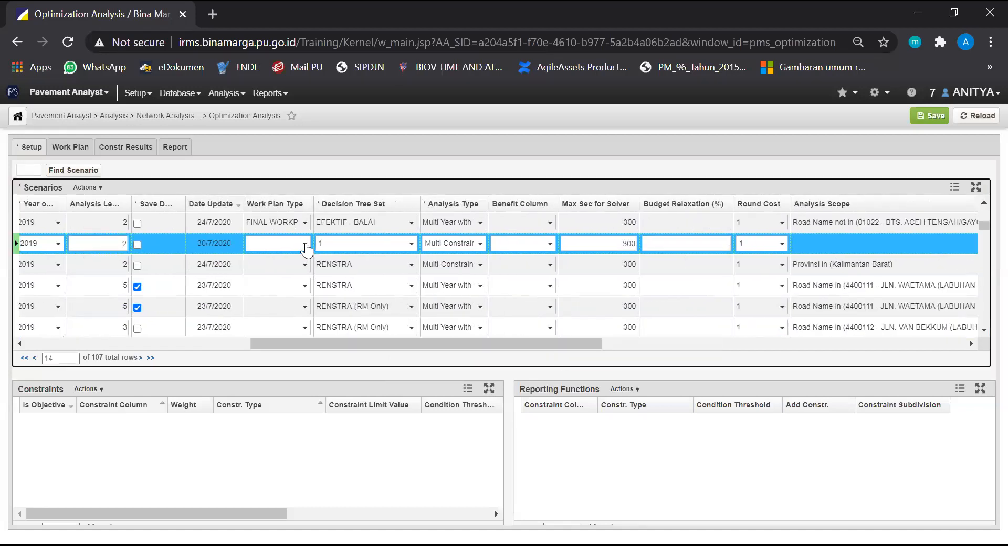
pyautogui.click(304, 244)
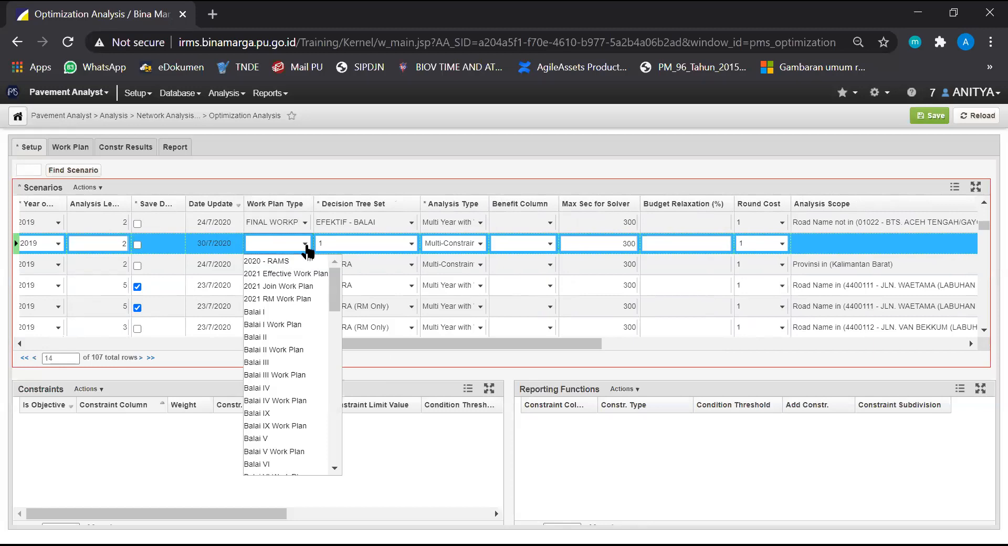
pyautogui.scroll(-10, 279, 346)
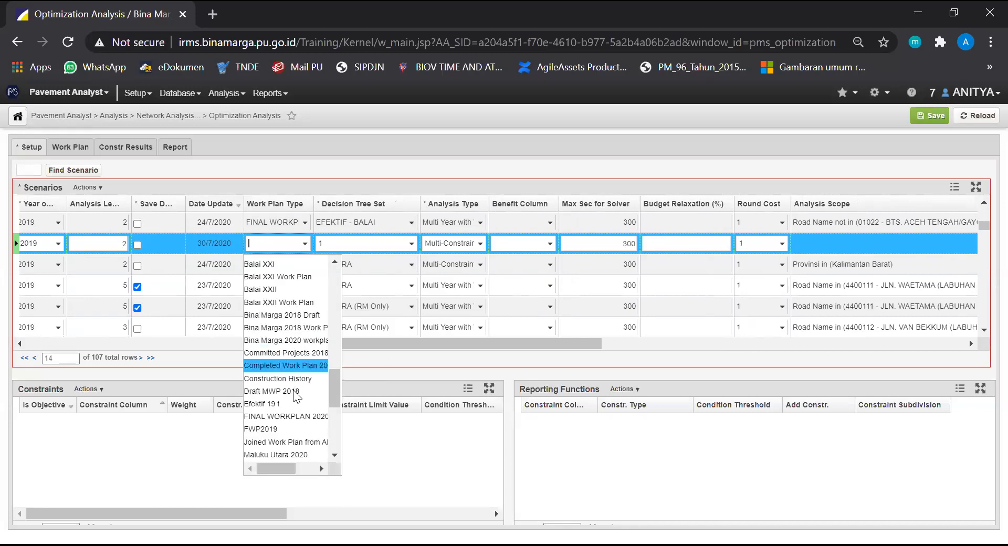
pyautogui.scroll(-5, 281, 363)
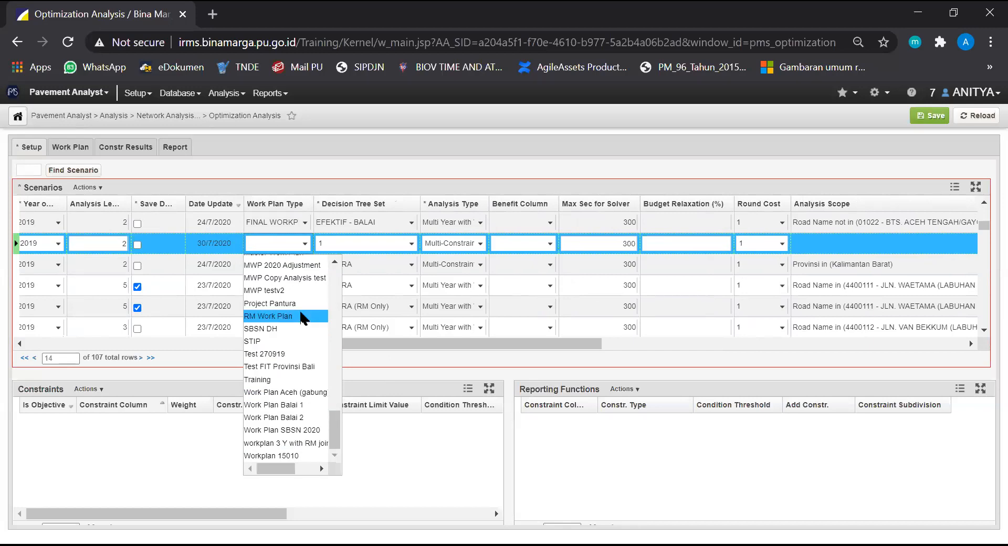
pyautogui.scroll(4, 299, 309)
pyautogui.click(294, 348)
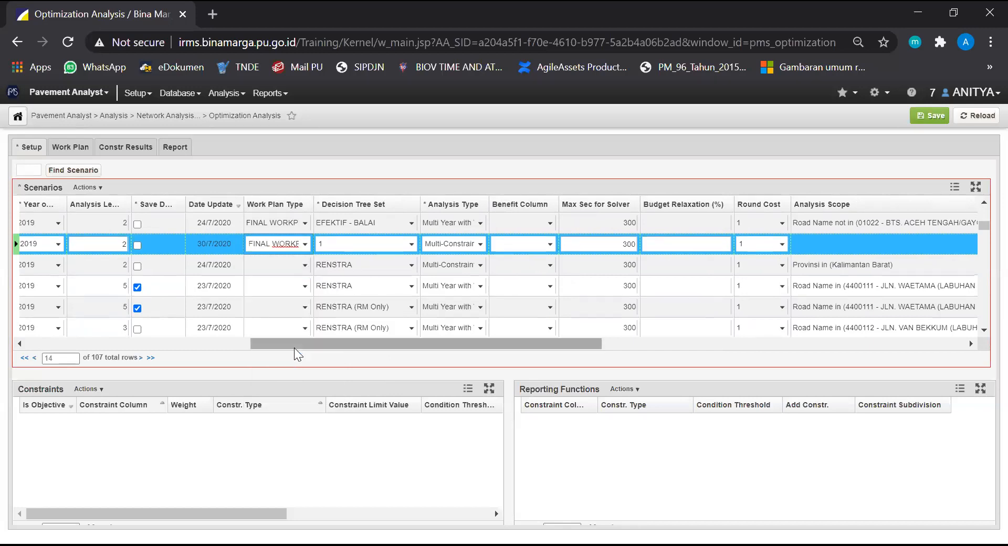
# Set the new scenario's decision tree set to EFEKTIF - BALAI RAMS and its analysis type to Multi Year with Work Plan
pyautogui.click(411, 245)
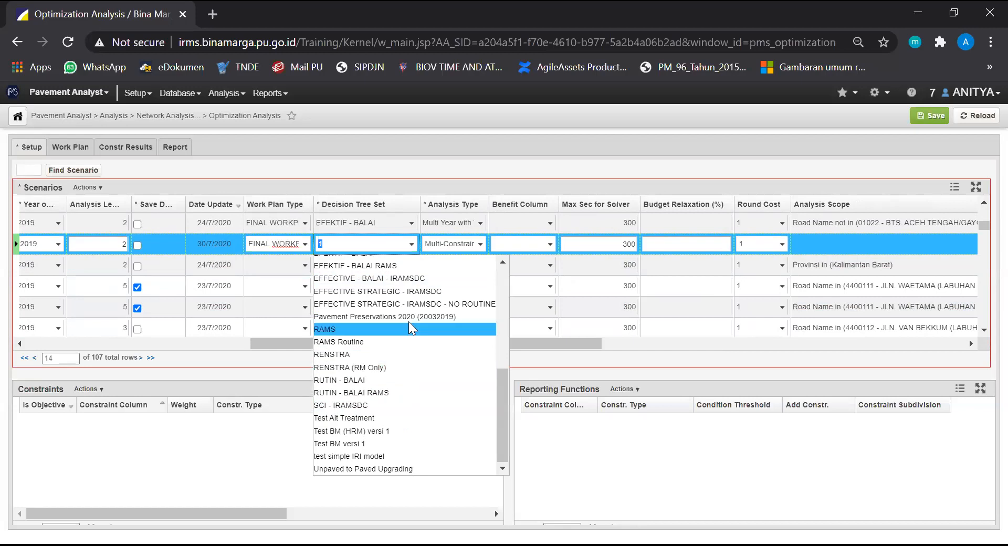
pyautogui.click(410, 267)
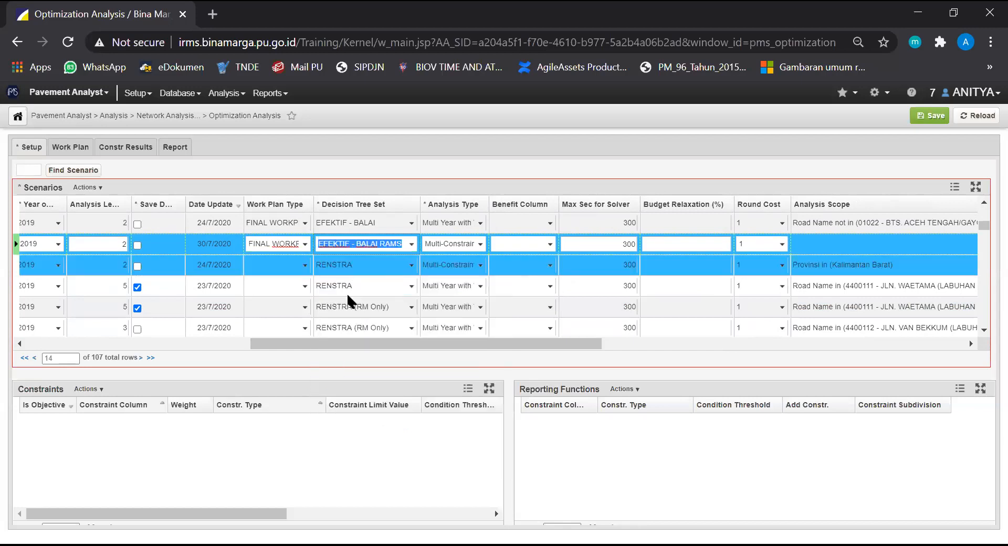
pyautogui.moveTo(382, 346); pyautogui.dragTo(413, 346)
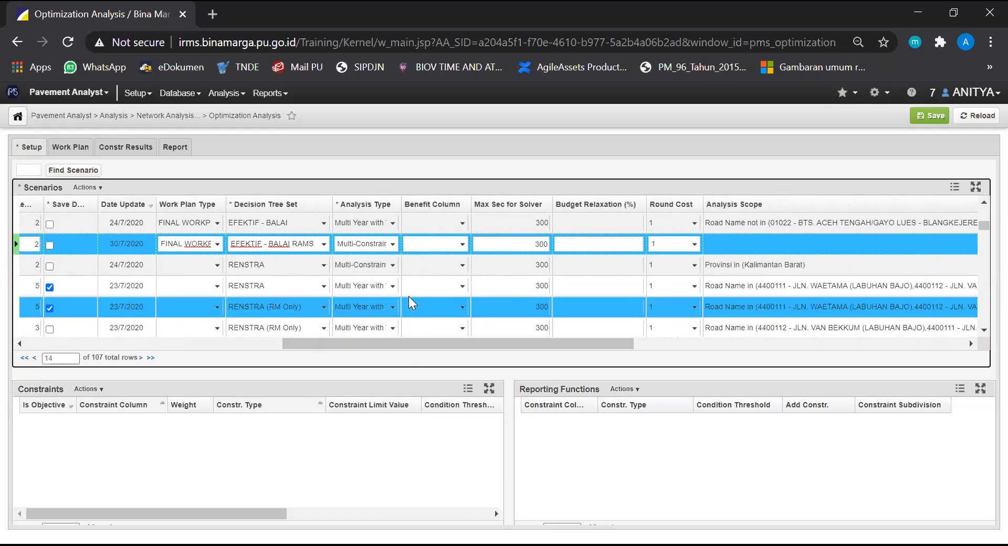
pyautogui.click(393, 245)
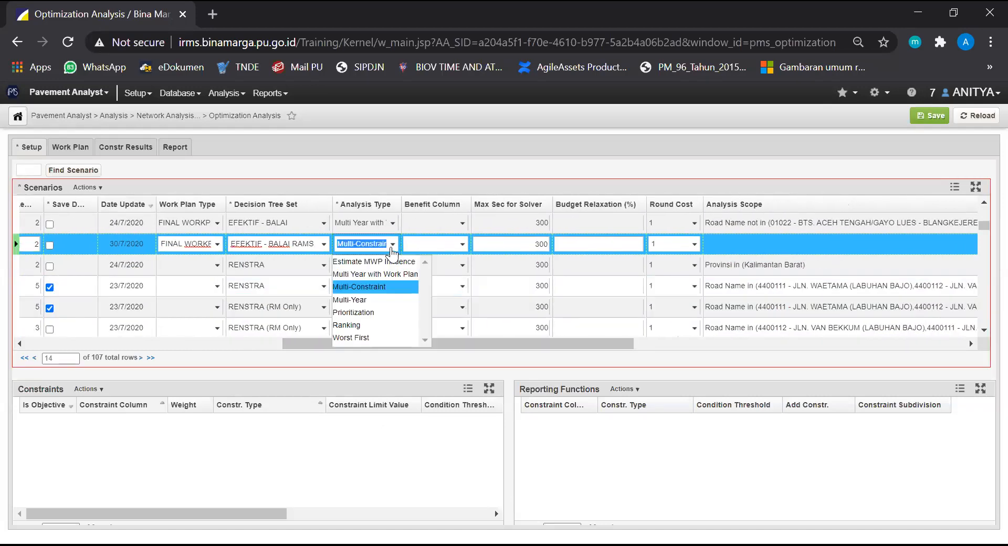
pyautogui.click(418, 273)
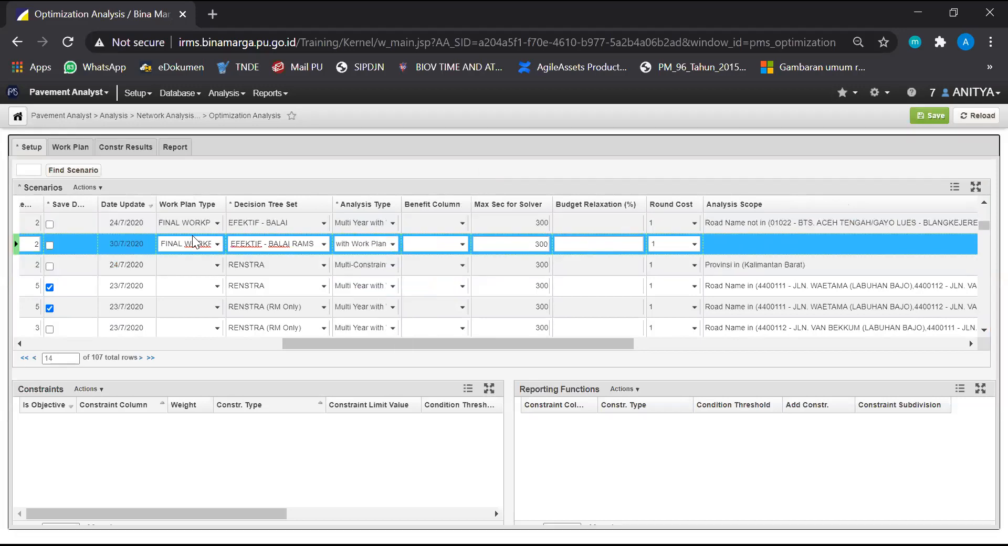
# Try to save the new 300720 - EFEKTIF scenario
pyautogui.moveTo(345, 348); pyautogui.dragTo(509, 327)
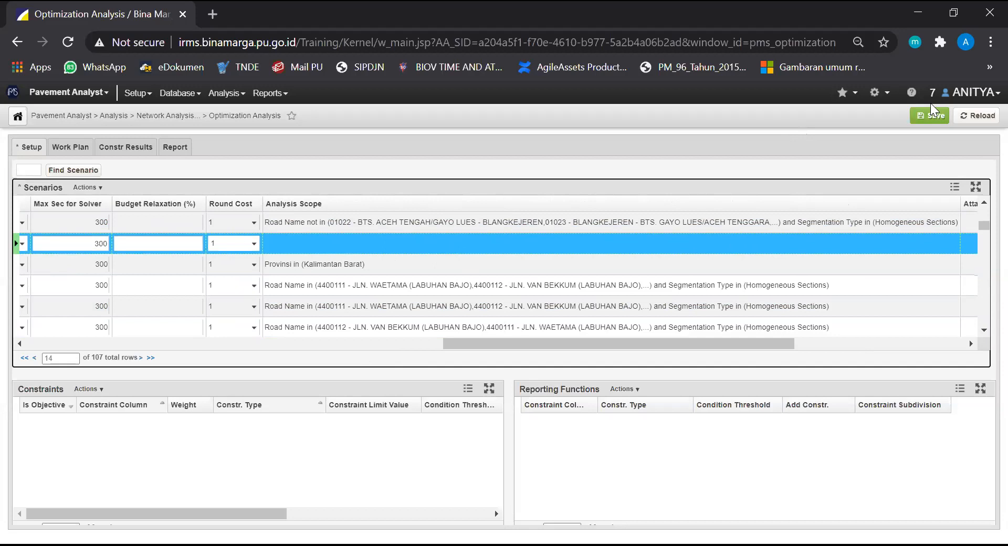
pyautogui.click(934, 116)
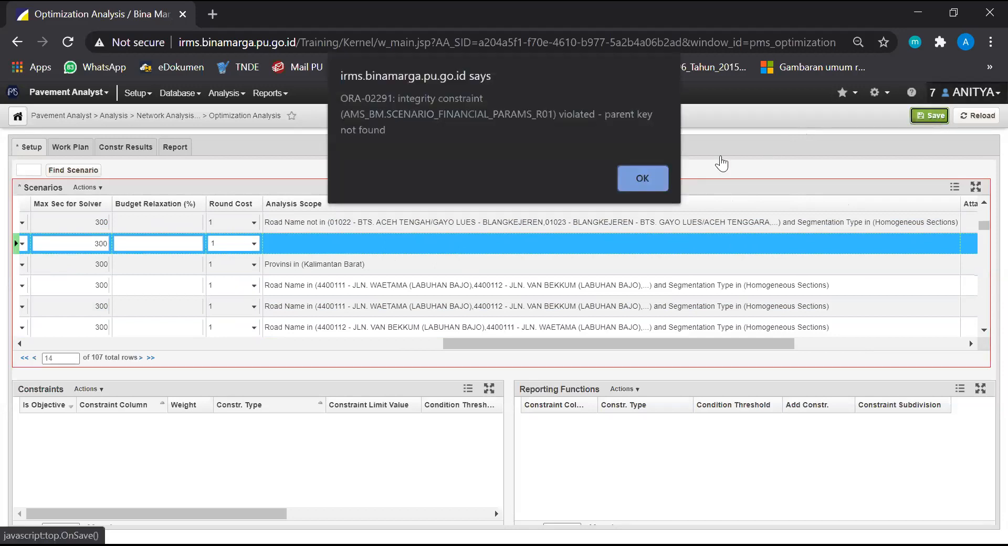
pyautogui.click(643, 176)
pyautogui.moveTo(607, 346); pyautogui.dragTo(220, 345)
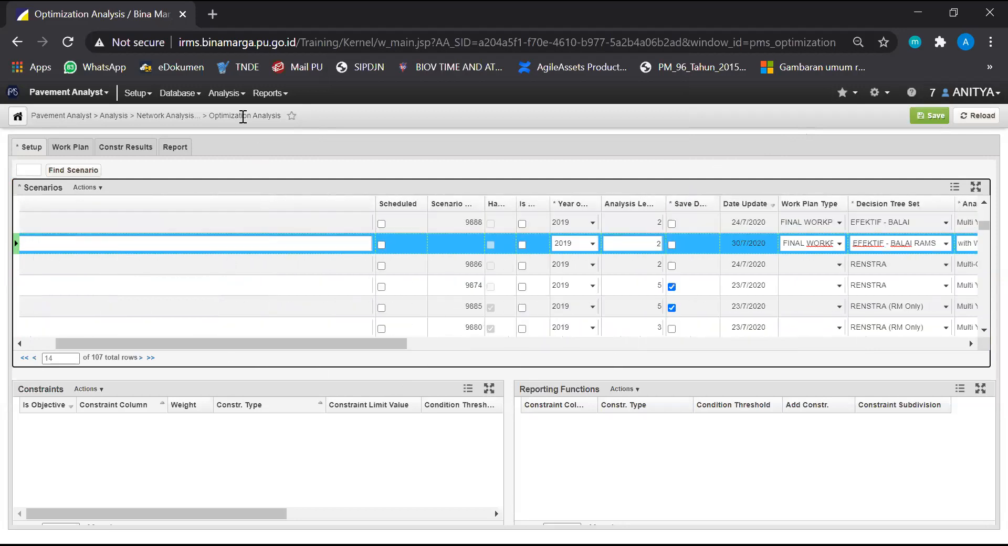
# Reload the Optimization Analysis page and discard the unsaved scenario
pyautogui.click(234, 41)
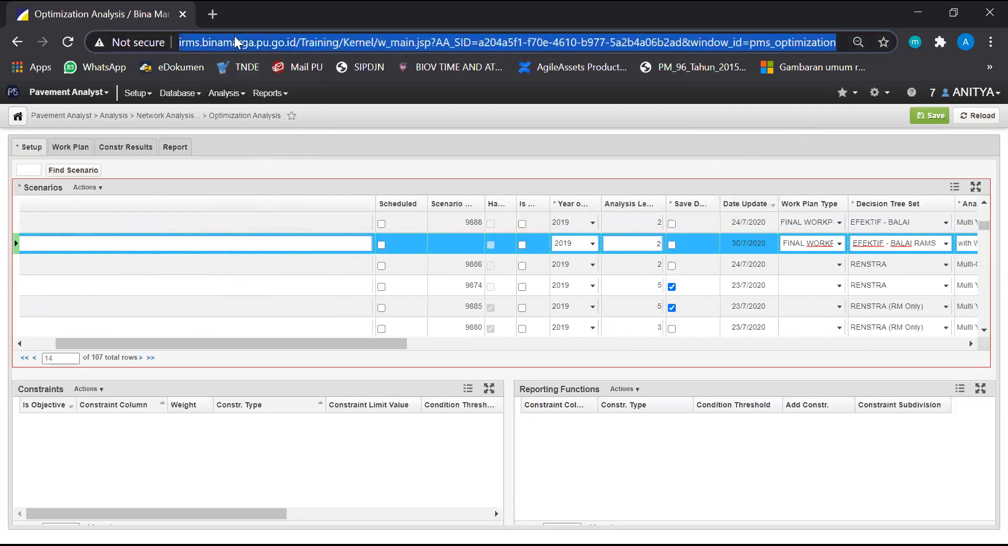
pyautogui.press('F5')
pyautogui.click(605, 126)
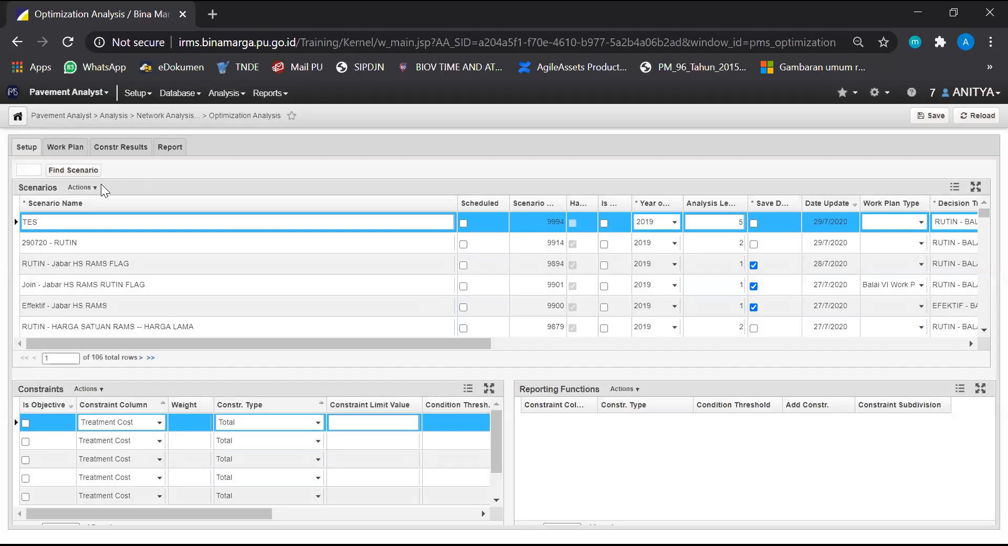
pyautogui.click(94, 187)
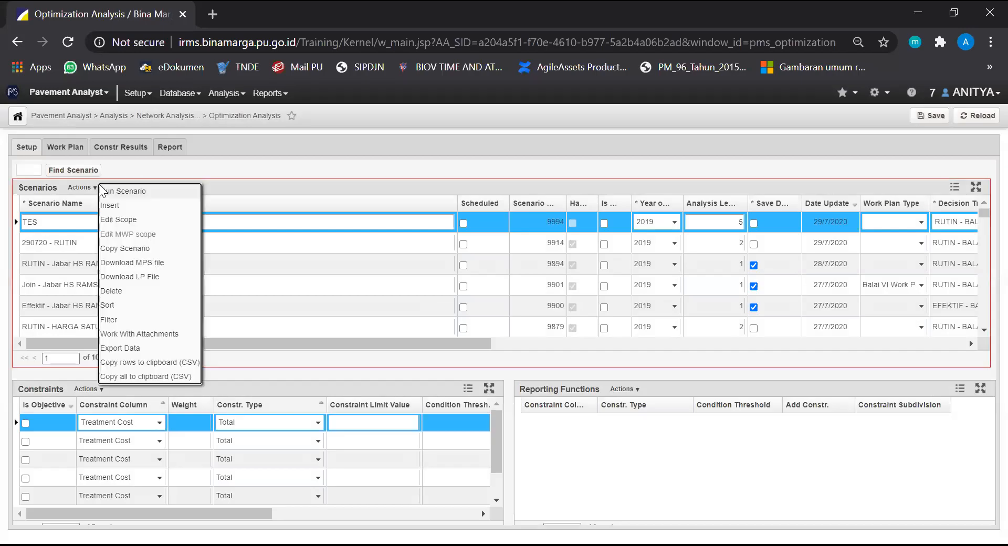
pyautogui.click(120, 209)
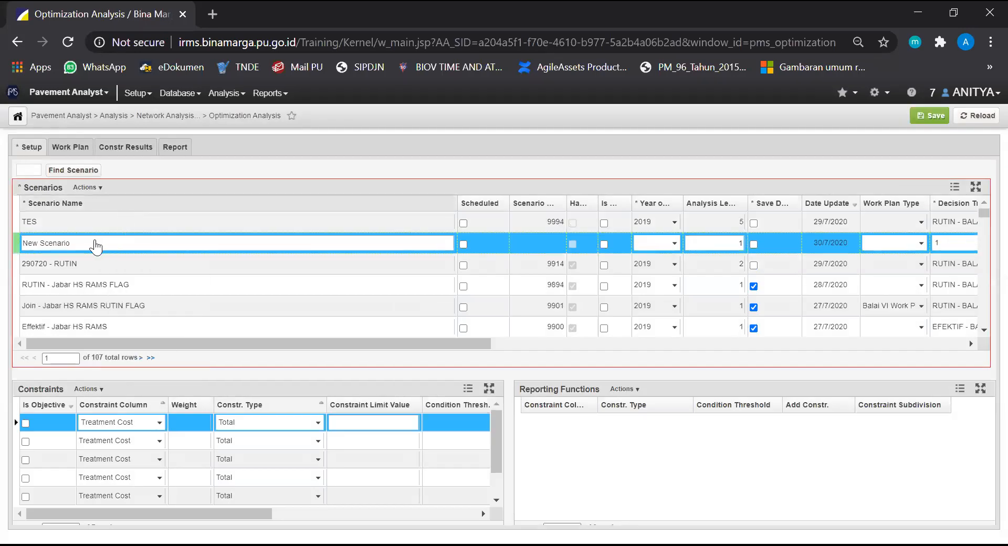
pyautogui.click(96, 241)
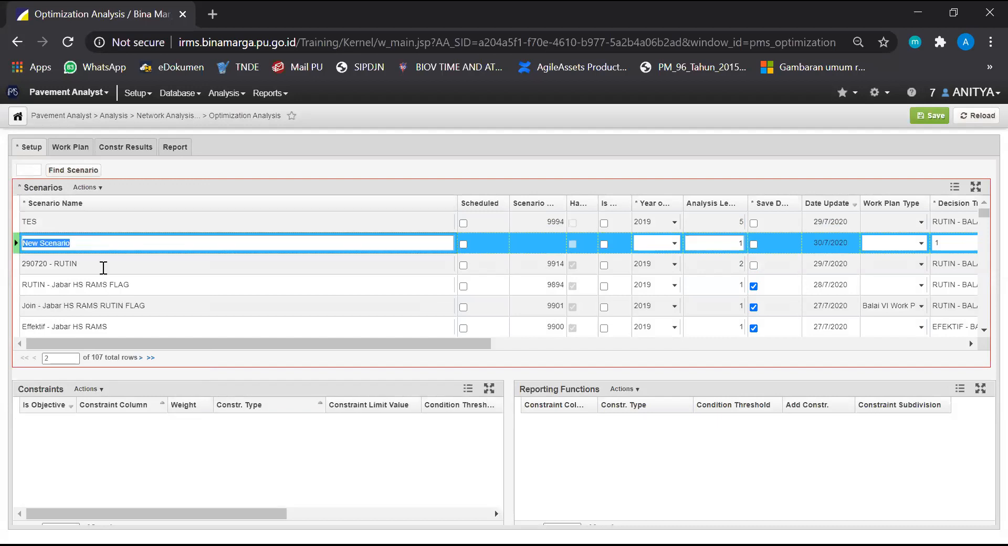
pyautogui.rightClick(107, 242)
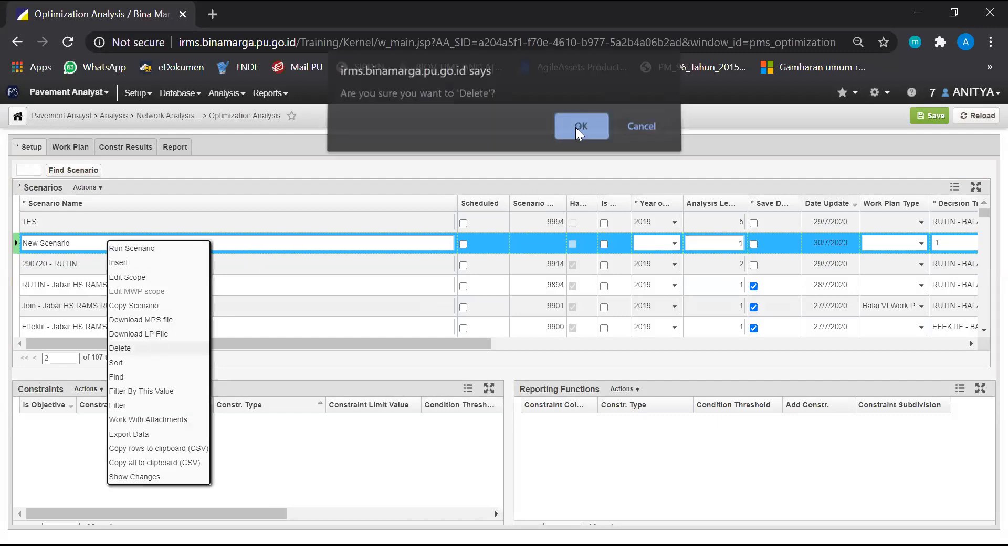
pyautogui.click(580, 126)
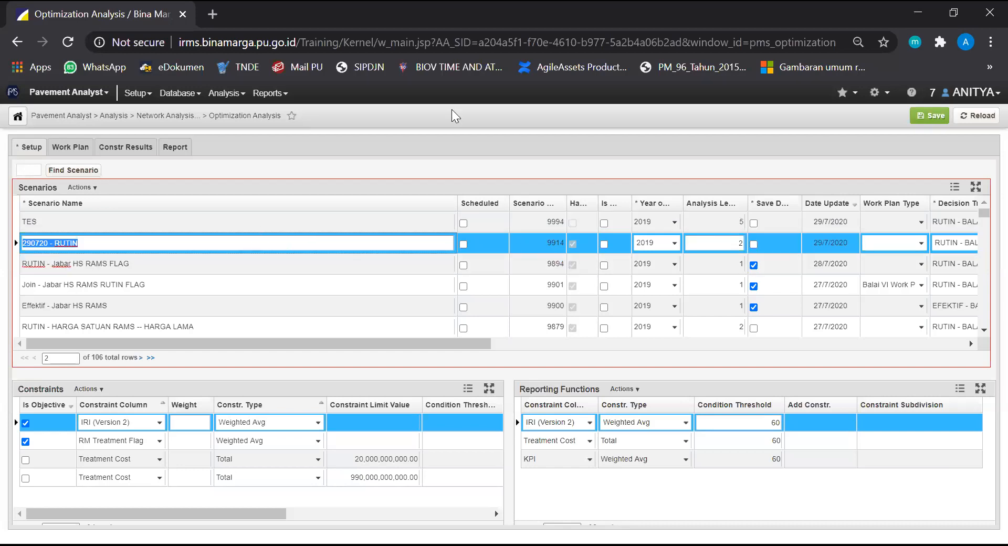
# Copy the existing 290720 - RUTIN scenario as the basis for a new scenario
pyautogui.click(259, 183)
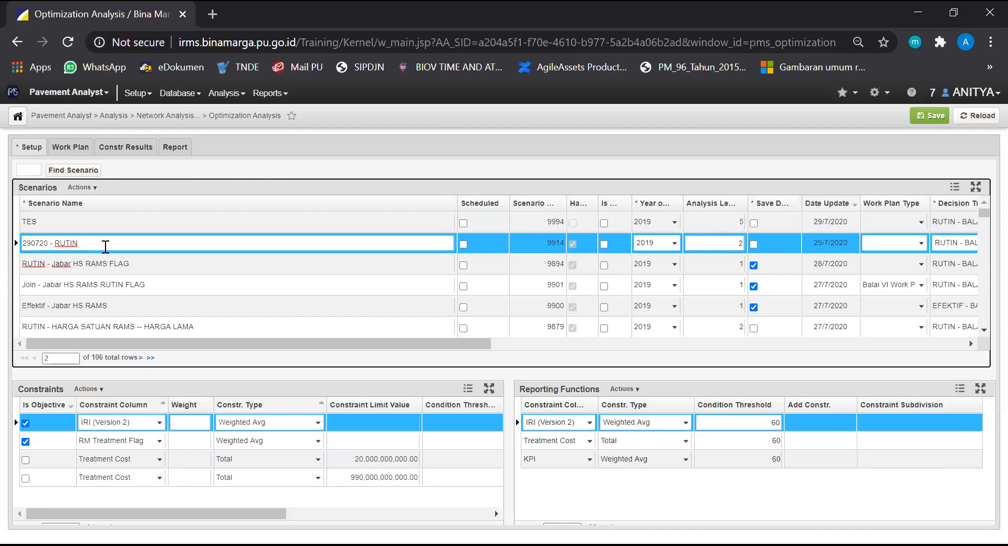
pyautogui.hscroll(5, 106, 247)
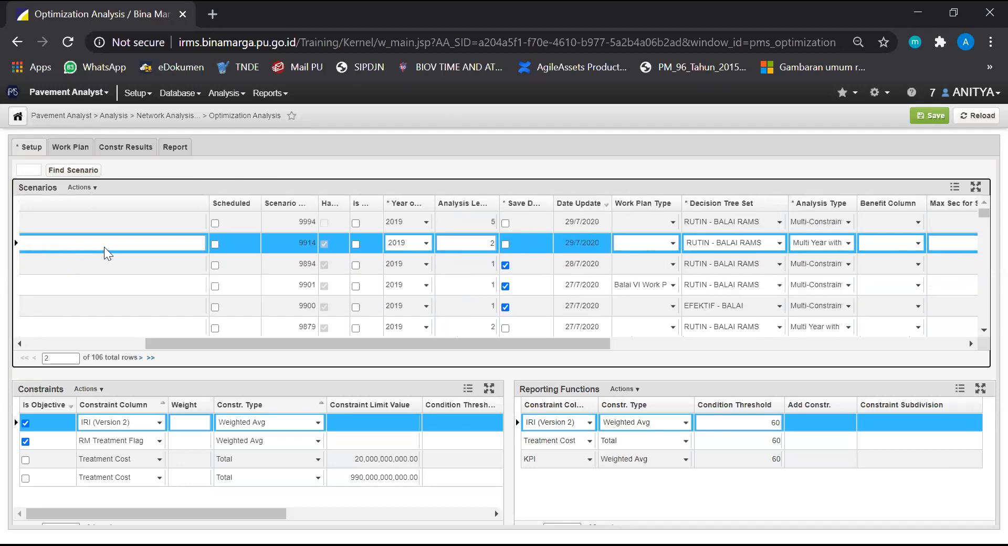
pyautogui.hscroll(1, 104, 247)
pyautogui.hscroll(-6, 104, 247)
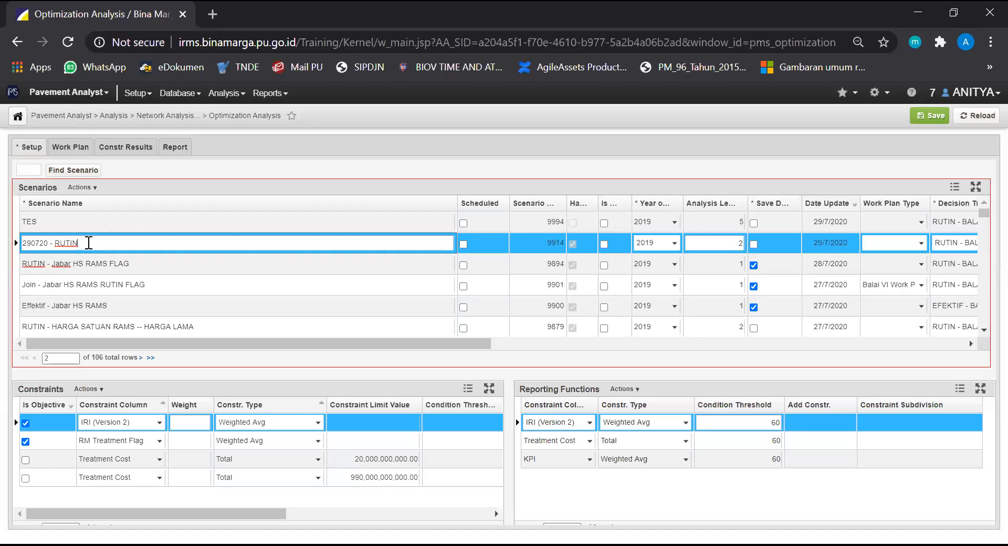
pyautogui.click(90, 187)
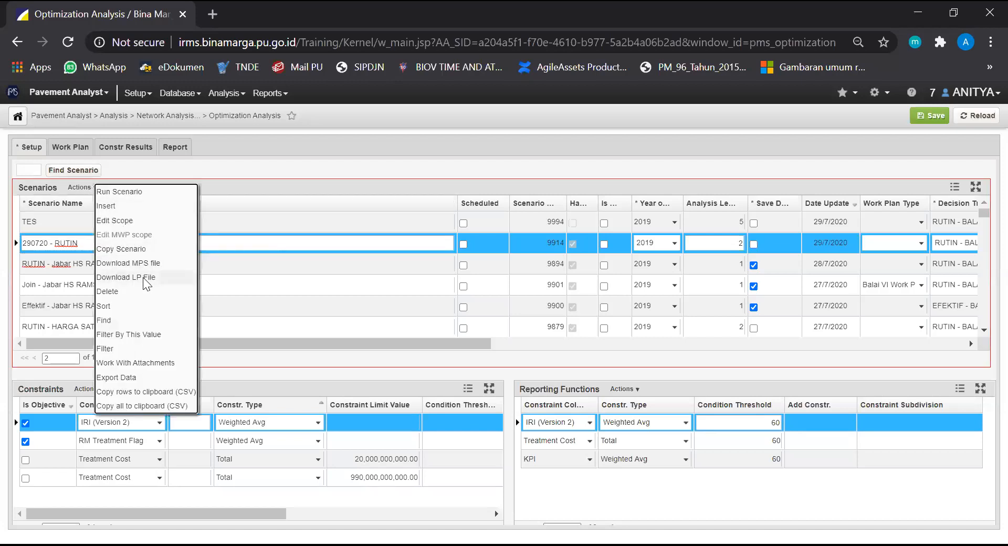
pyautogui.click(298, 243)
pyautogui.rightClick(297, 243)
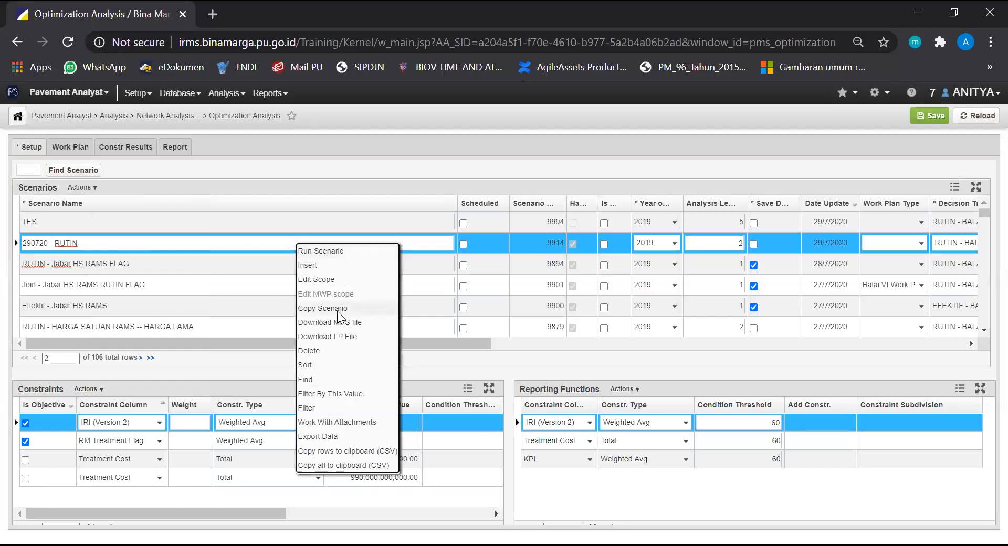
pyautogui.click(338, 309)
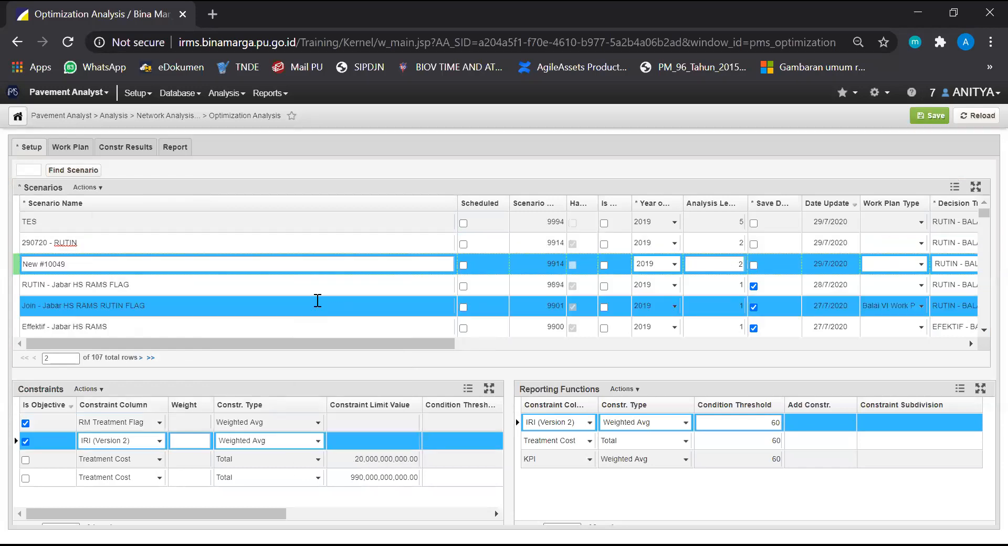
# Rename the copied scenario as 300720 - EFEKTIF
pyautogui.click(312, 265)
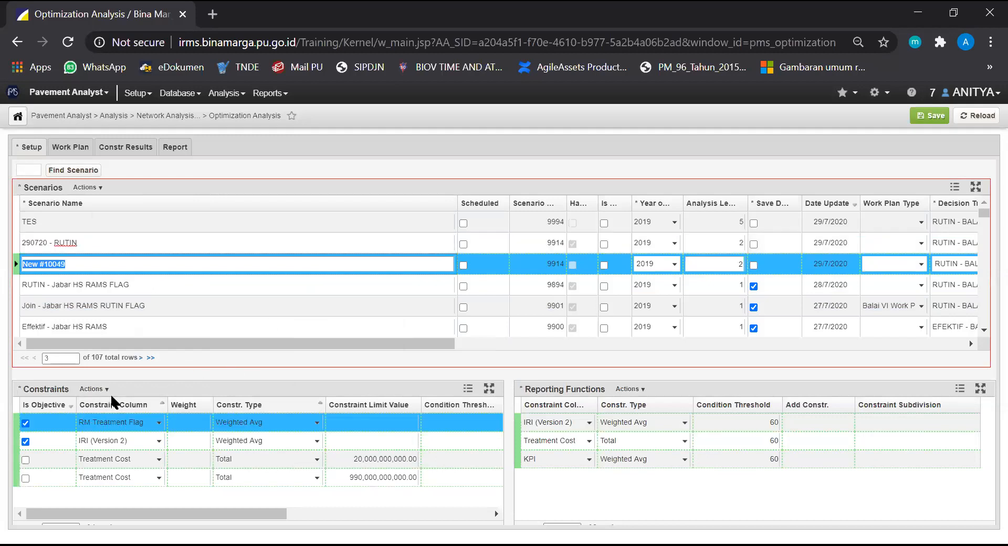
pyautogui.click(108, 245)
pyautogui.press('Down')
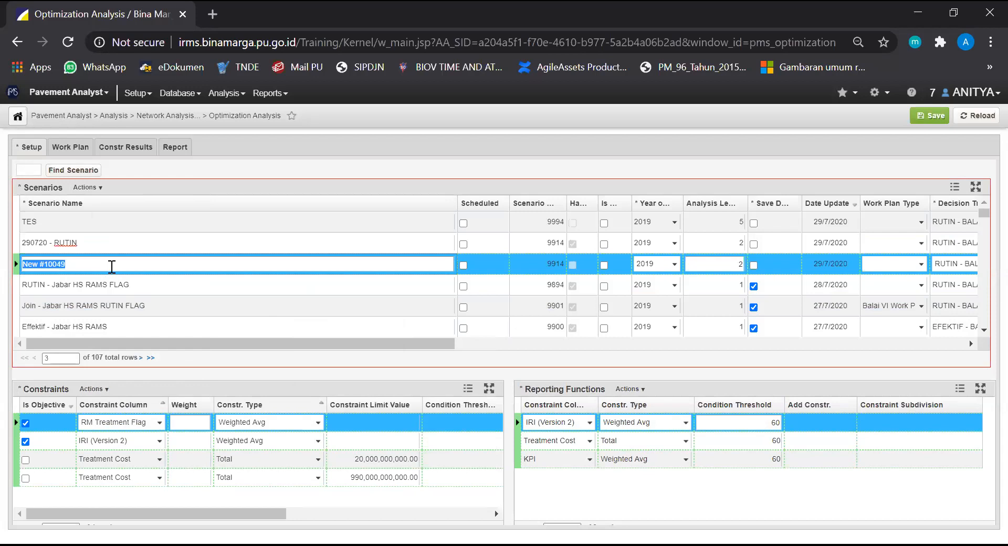
pyautogui.write('300720 - EFEKTIF')
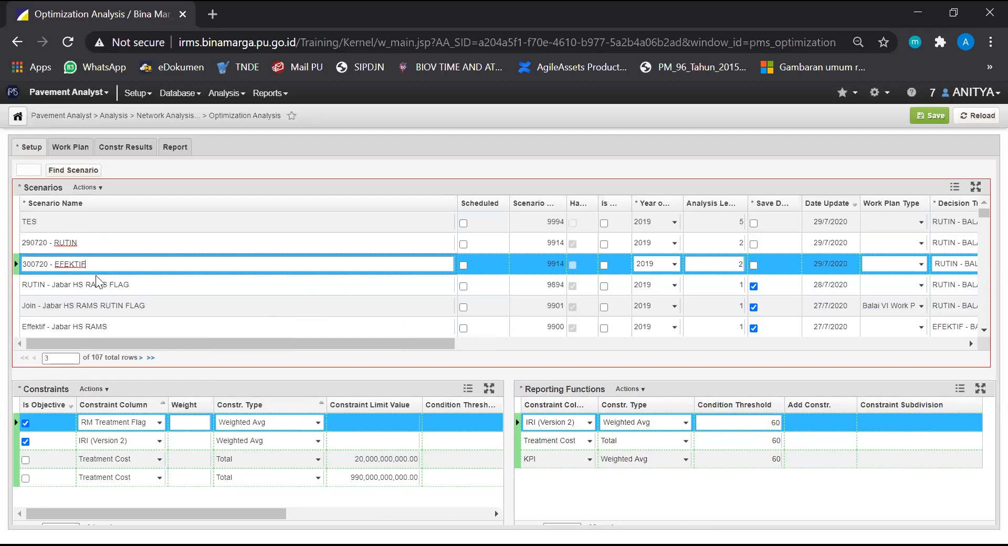
# Check the year and analysis length copied into the 300720 - EFEKTIF scenario
pyautogui.moveTo(197, 342); pyautogui.dragTo(350, 346)
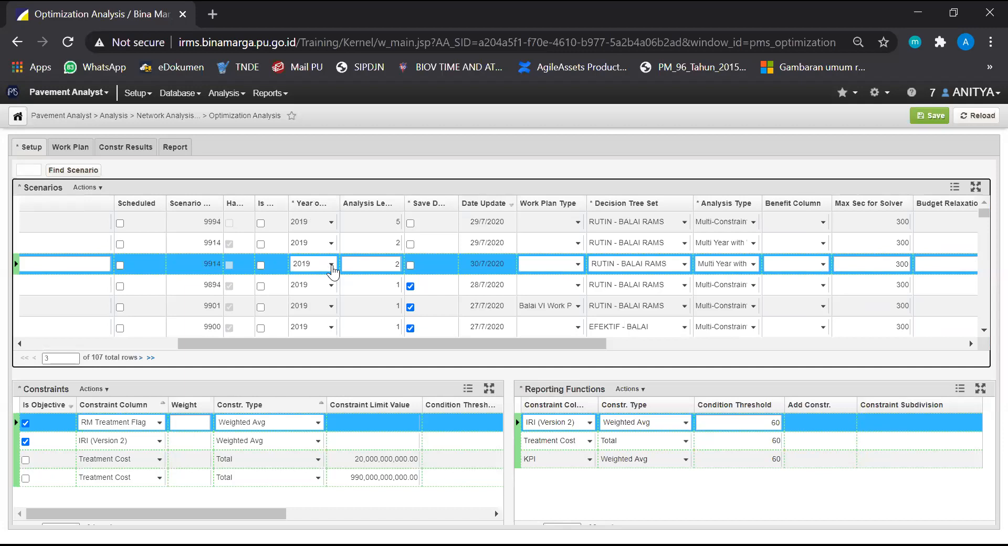
pyautogui.click(331, 265)
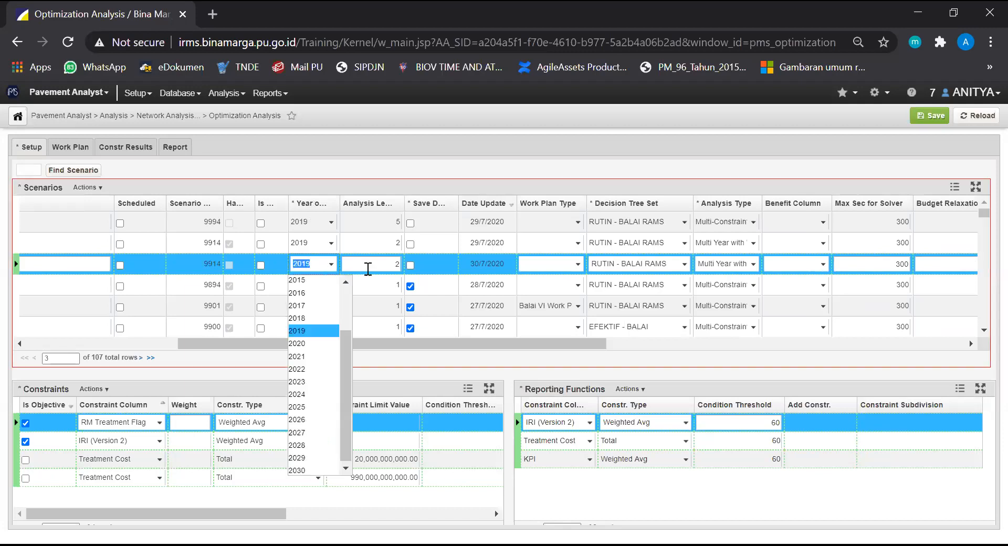
pyautogui.click(332, 266)
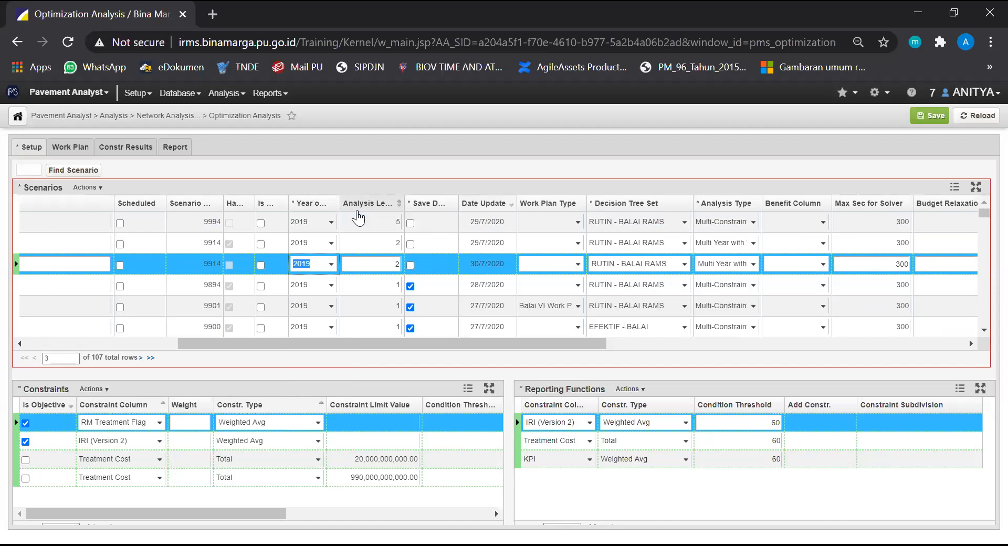
pyautogui.click(360, 264)
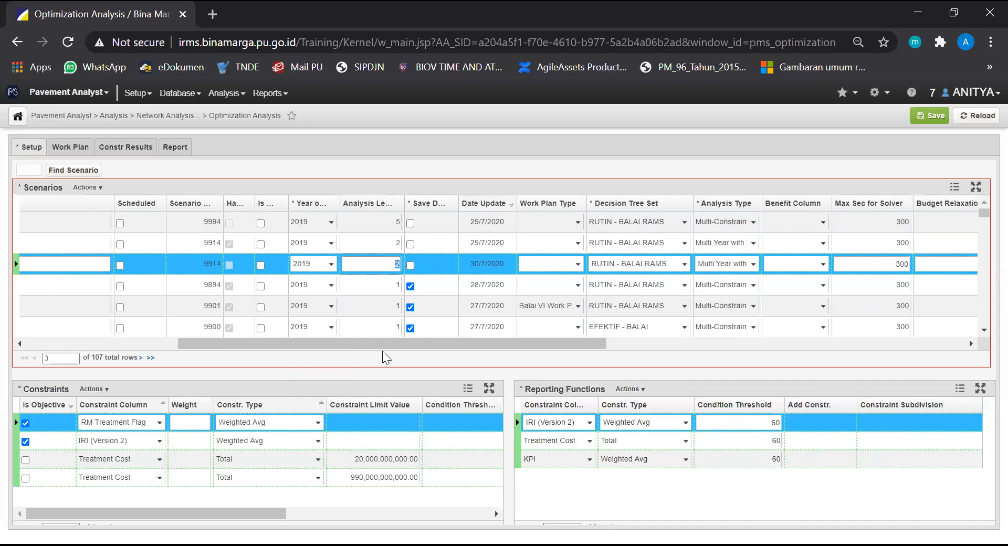
# Assign the FINAL WORKPLAN work plan type to the copied 300720 - EFEKTIF scenario
pyautogui.moveTo(383, 345); pyautogui.dragTo(442, 344)
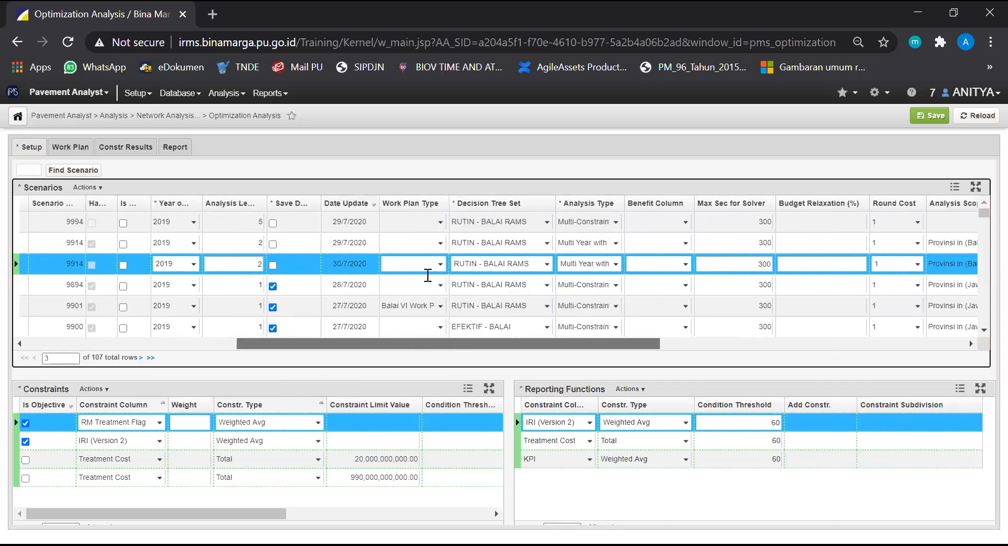
pyautogui.click(442, 265)
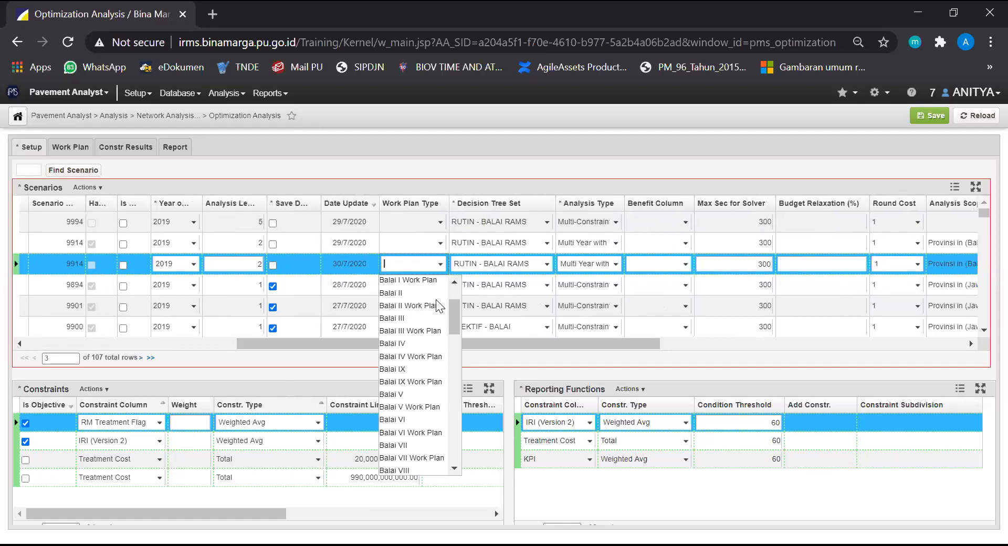
pyautogui.scroll(-6, 428, 394)
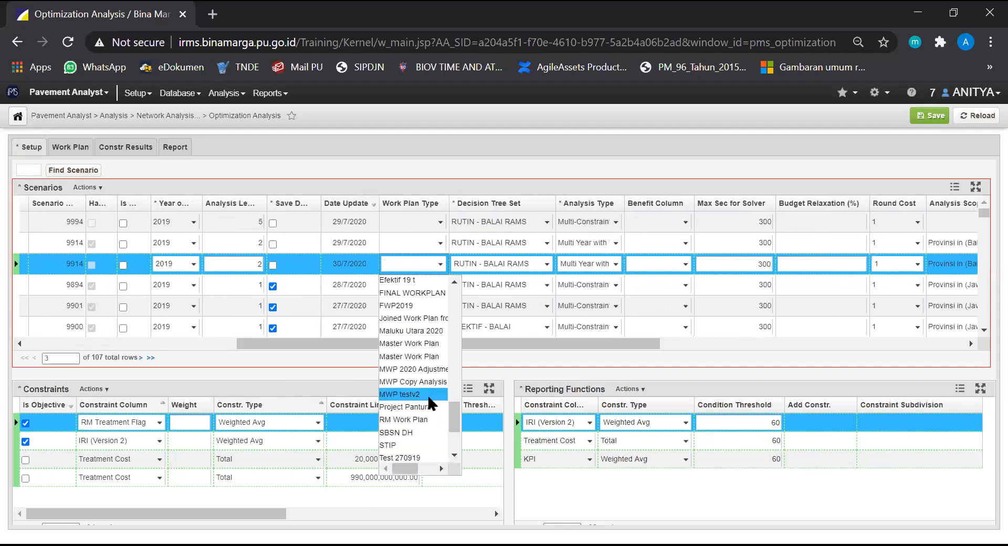
pyautogui.scroll(-3, 427, 393)
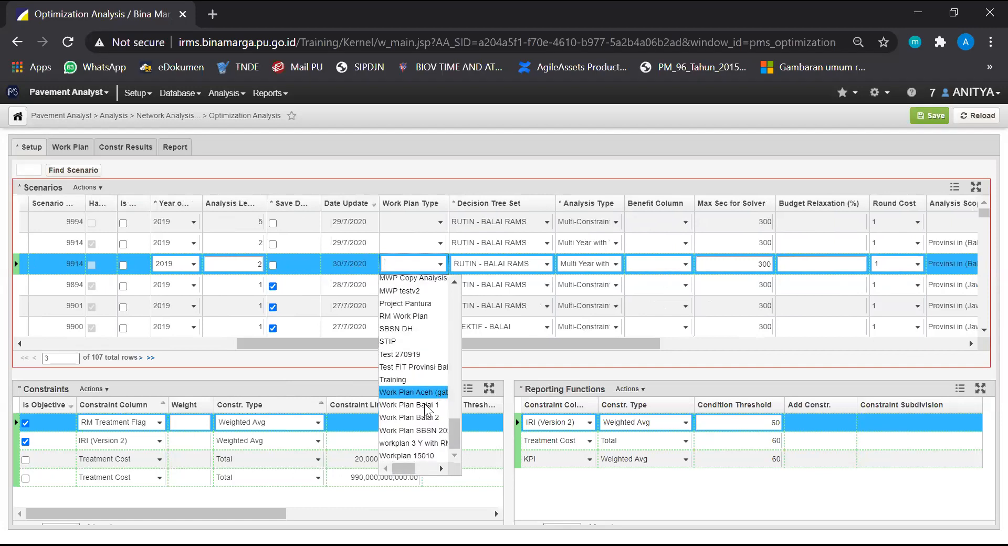
pyautogui.scroll(4, 430, 328)
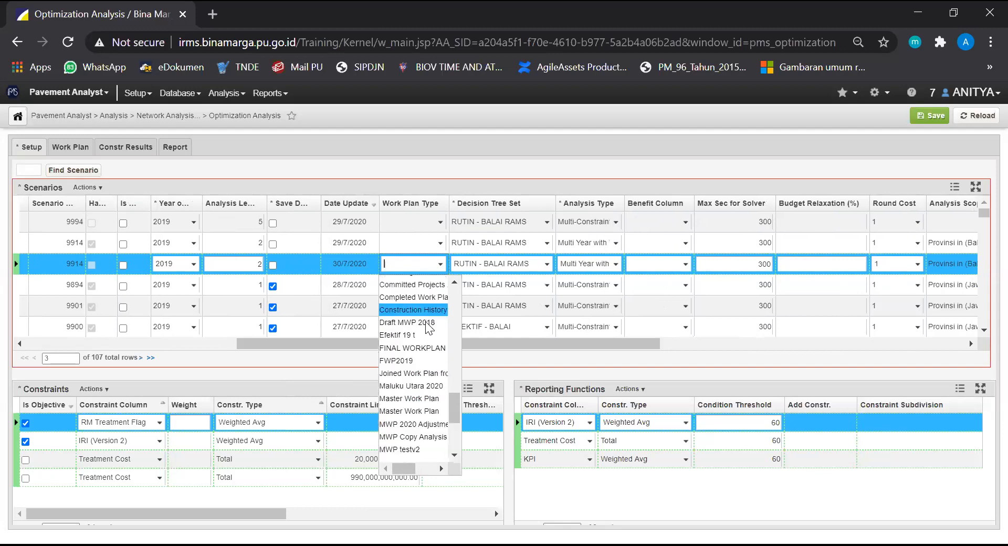
pyautogui.click(425, 348)
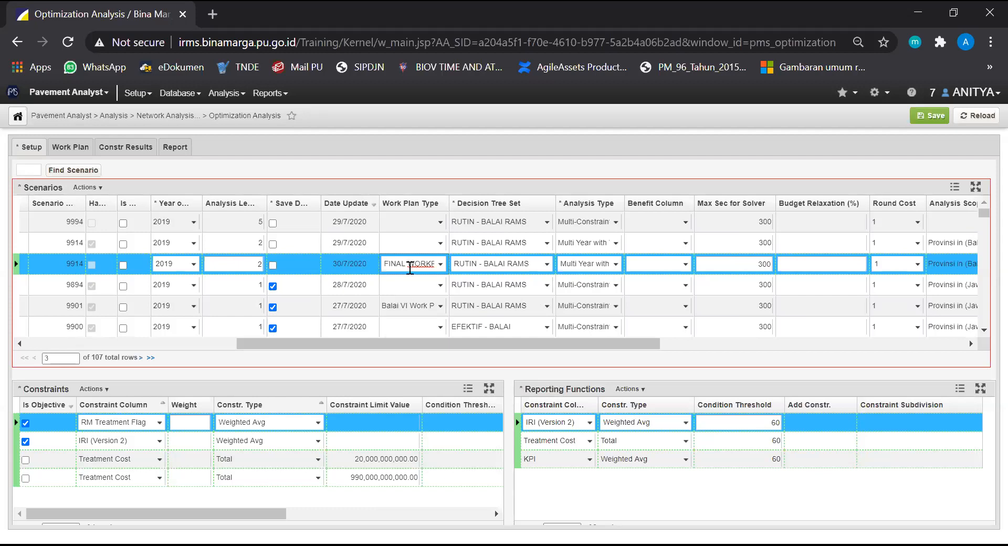
# Set the 300720 - EFEKTIF scenario's decision tree set to EFEKTIF - BALAI RAMS
pyautogui.moveTo(426, 341); pyautogui.dragTo(442, 343)
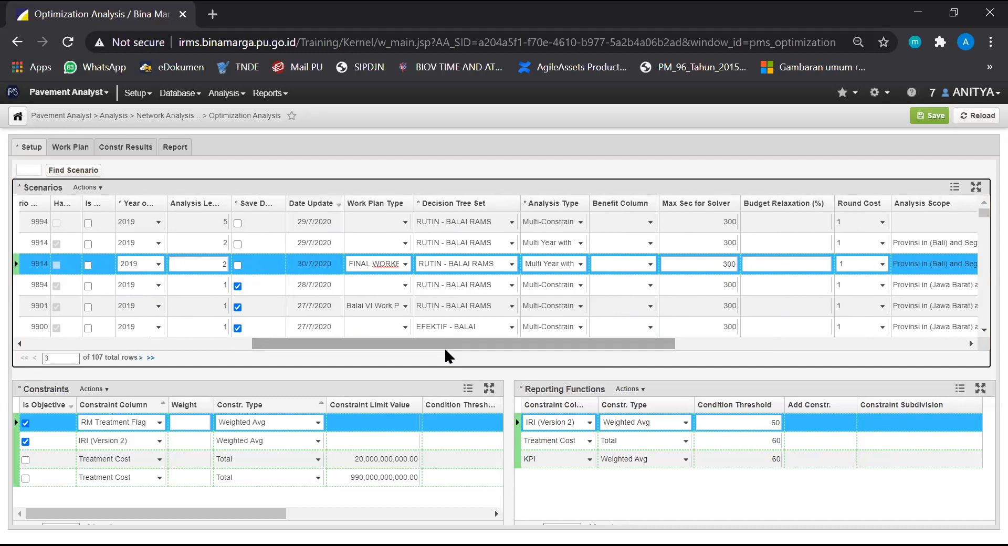
pyautogui.moveTo(463, 344); pyautogui.dragTo(471, 341)
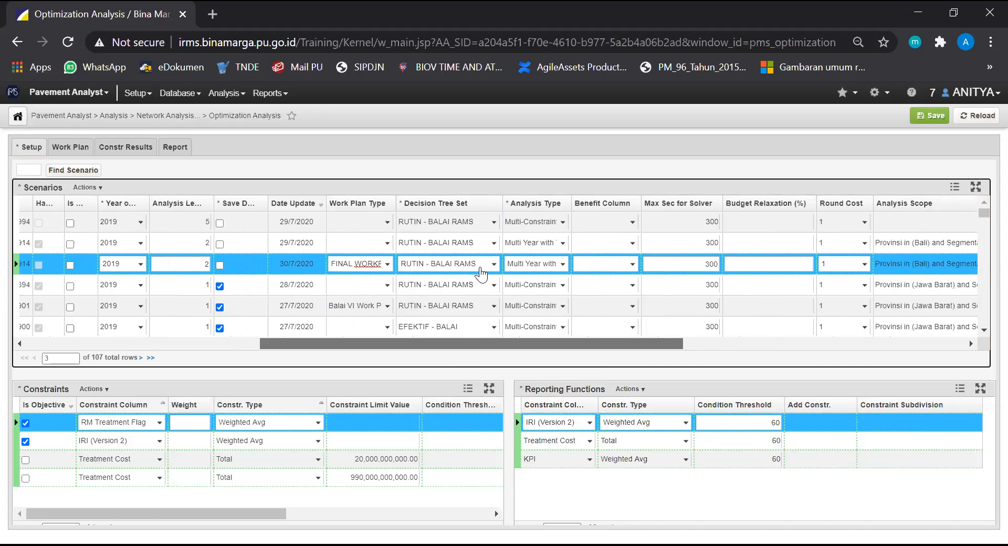
pyautogui.hscroll(1, 477, 286)
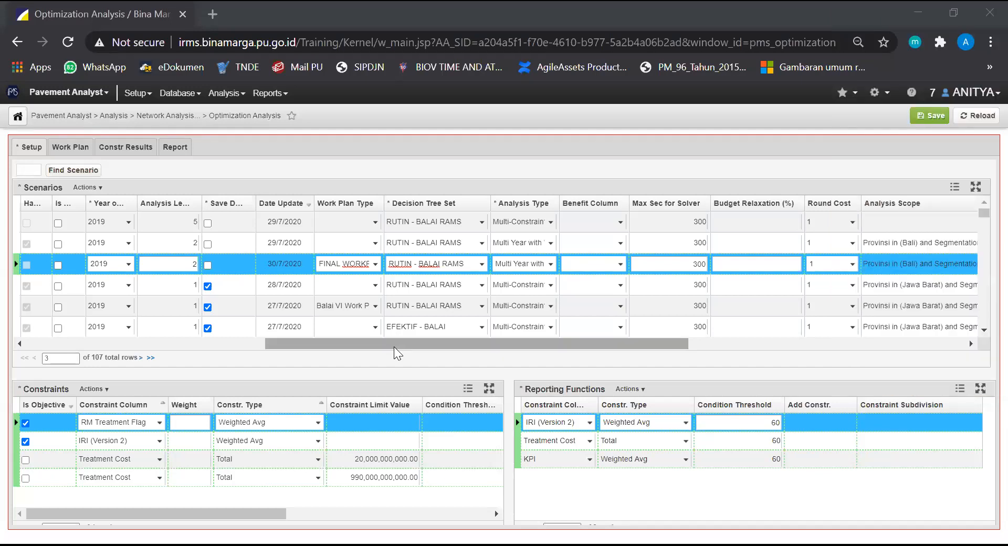
pyautogui.moveTo(394, 346); pyautogui.dragTo(381, 342)
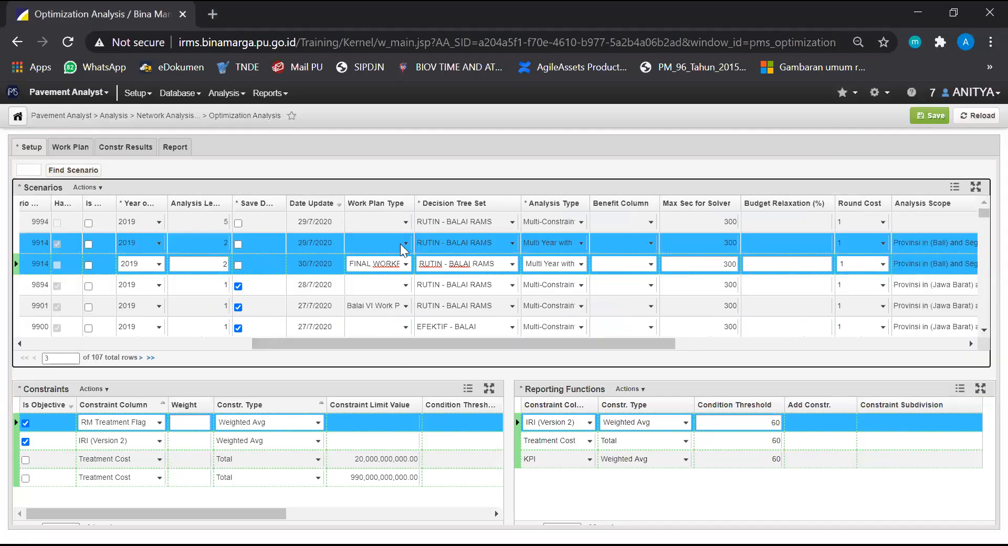
pyautogui.click(512, 264)
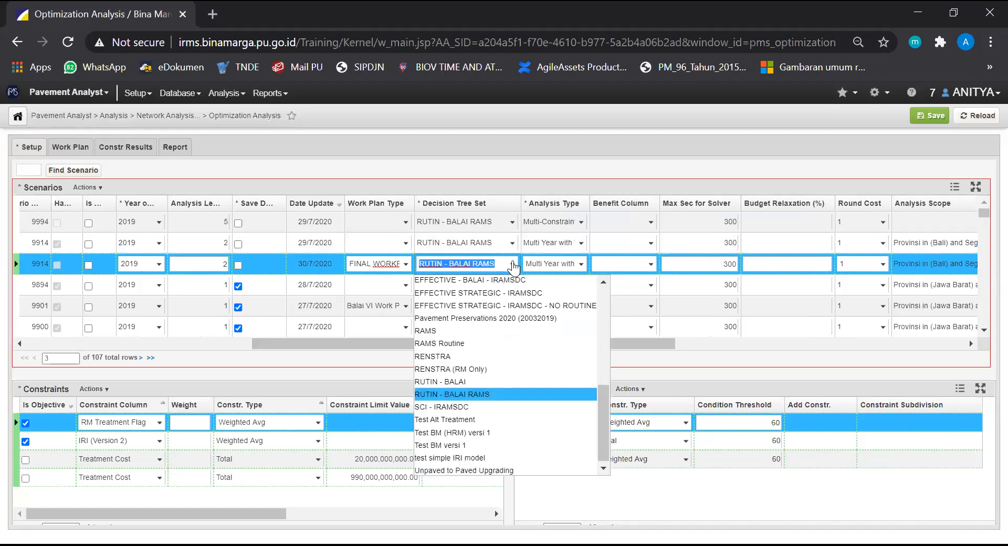
pyautogui.scroll(3, 516, 299)
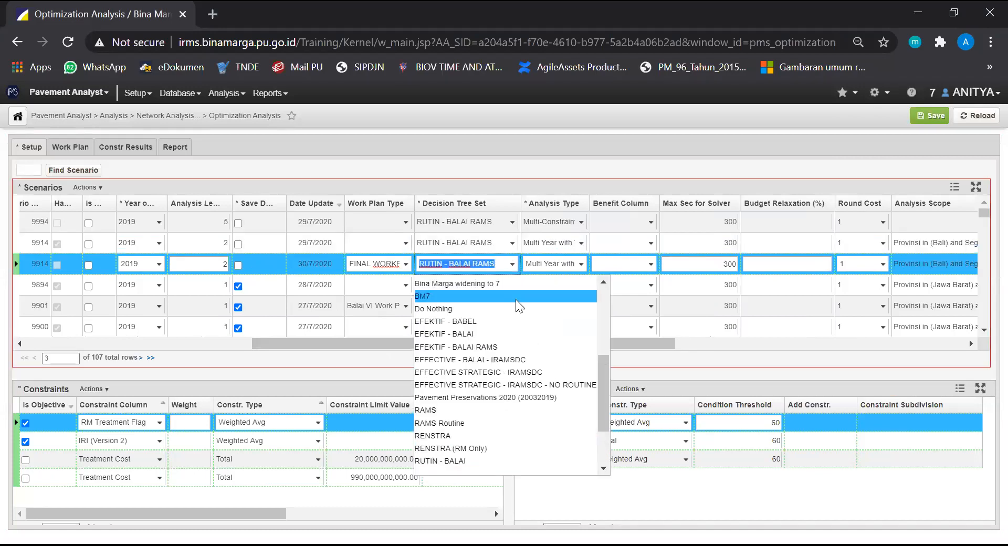
pyautogui.click(514, 346)
# Select Multi Year with Work Plan as the 300720 - EFEKTIF scenario's analysis type and try to save the scenario
pyautogui.moveTo(504, 348); pyautogui.dragTo(544, 339)
pyautogui.click(480, 265)
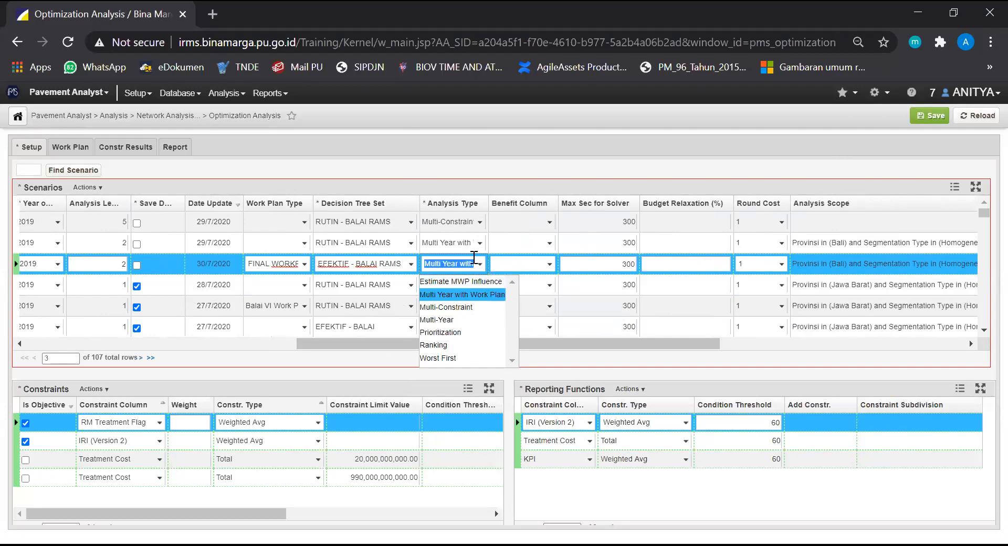
pyautogui.click(497, 294)
pyautogui.moveTo(472, 343); pyautogui.dragTo(611, 347)
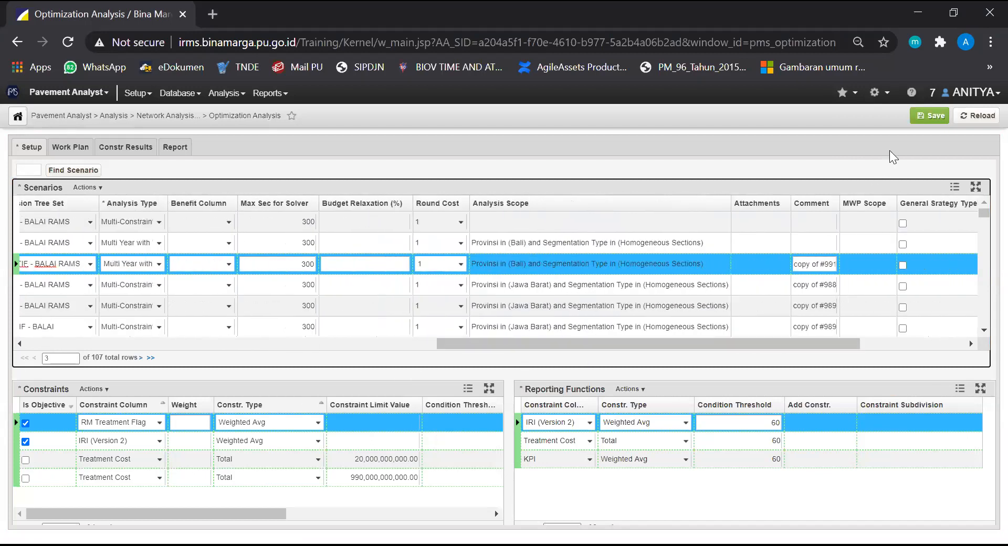
pyautogui.click(932, 118)
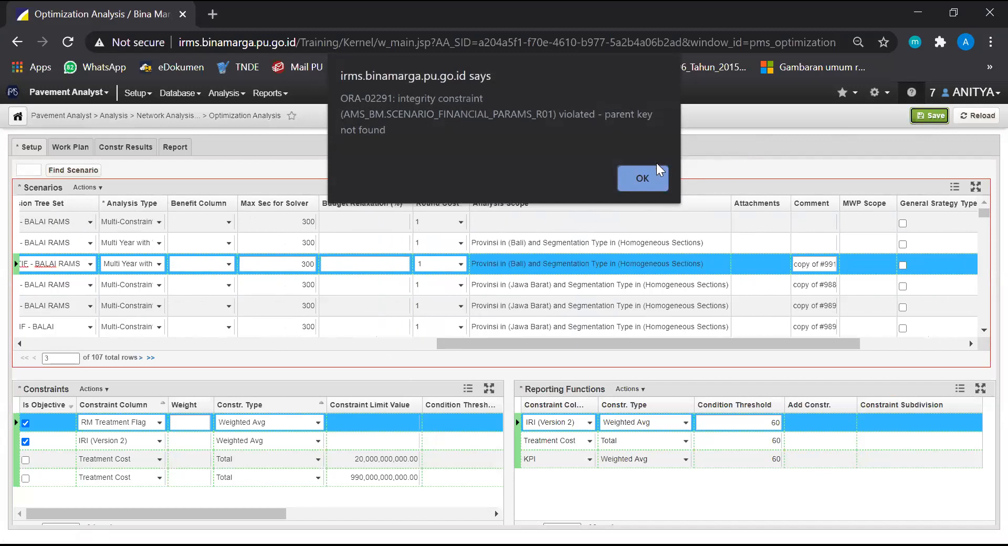
# Dismiss the save error, open System Parameters in a second browser tab and reload all caches
pyautogui.click(648, 179)
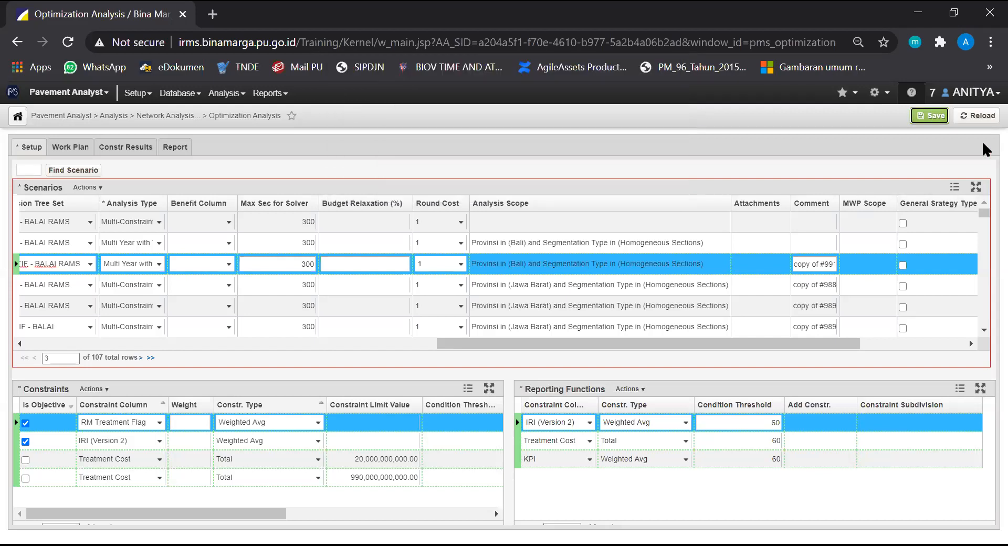
pyautogui.click(971, 93)
pyautogui.click(961, 183)
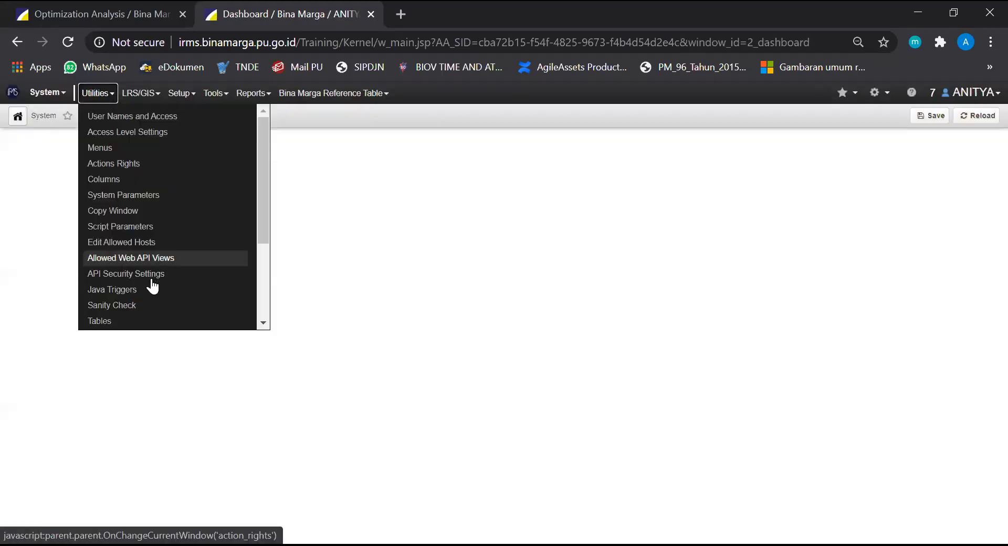
pyautogui.moveTo(107, 94)
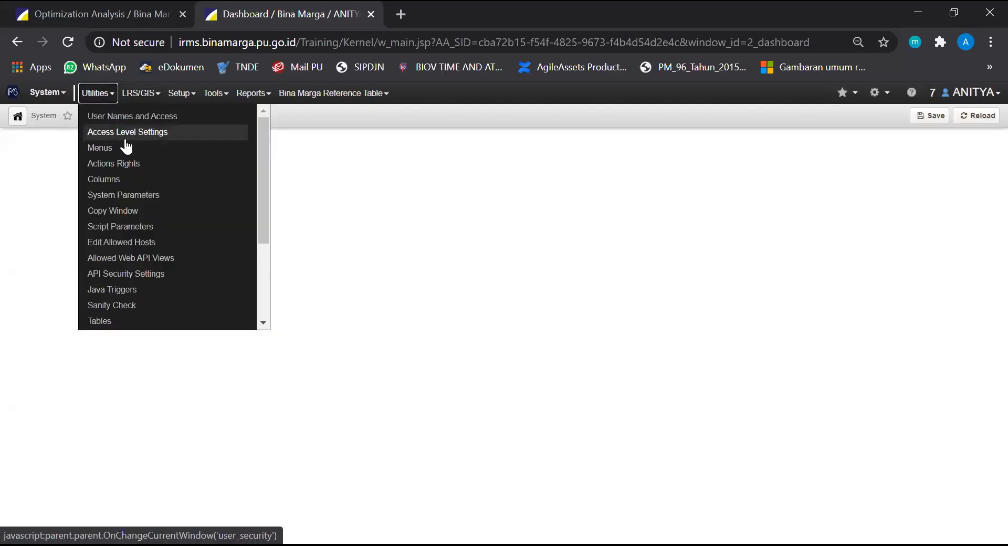
pyautogui.click(139, 195)
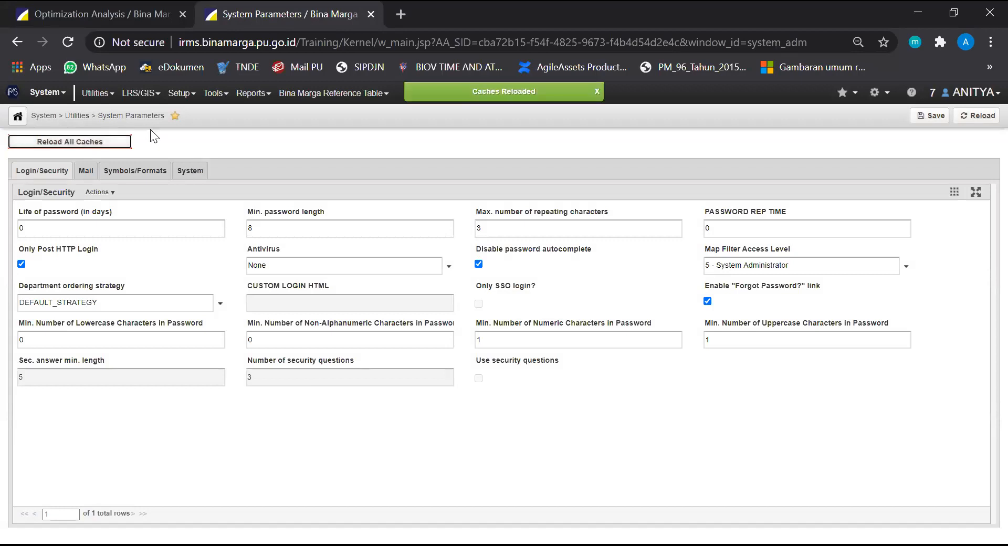
# Return to Optimization Analysis and try again to save the 300720 - EFEKTIF scenario
pyautogui.click(108, 7)
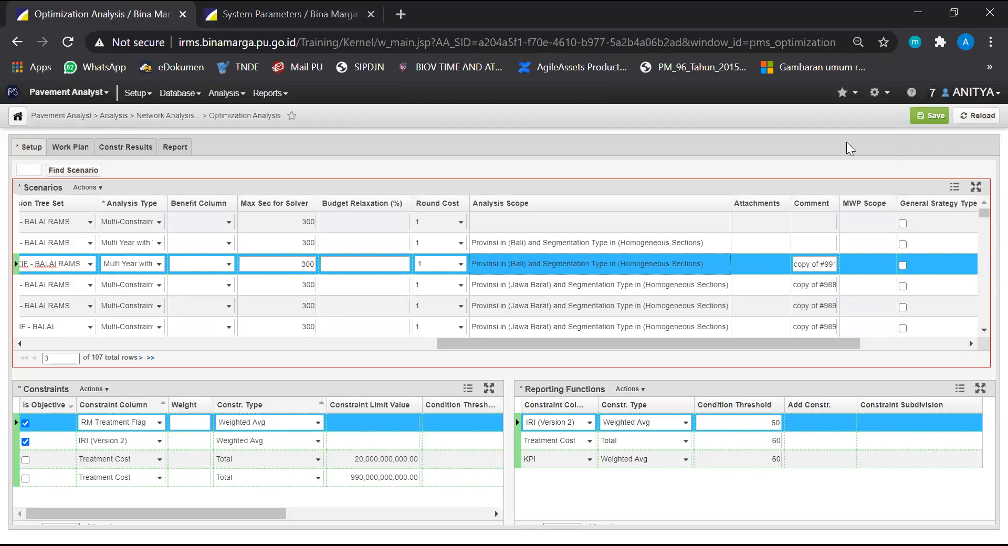
pyautogui.click(929, 115)
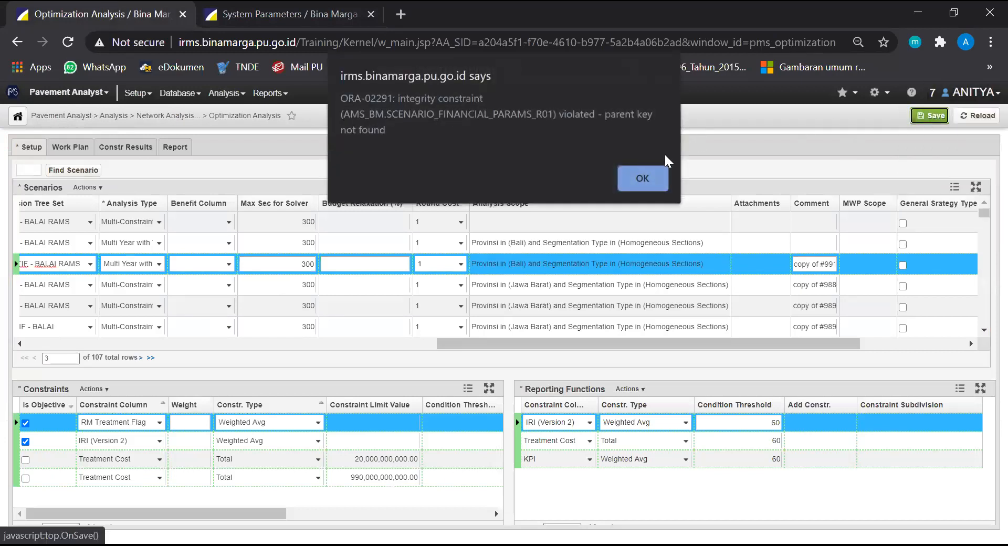
pyautogui.click(634, 178)
# Reload the Optimization Analysis page, discarding the unsaved scenario changes
pyautogui.click(382, 41)
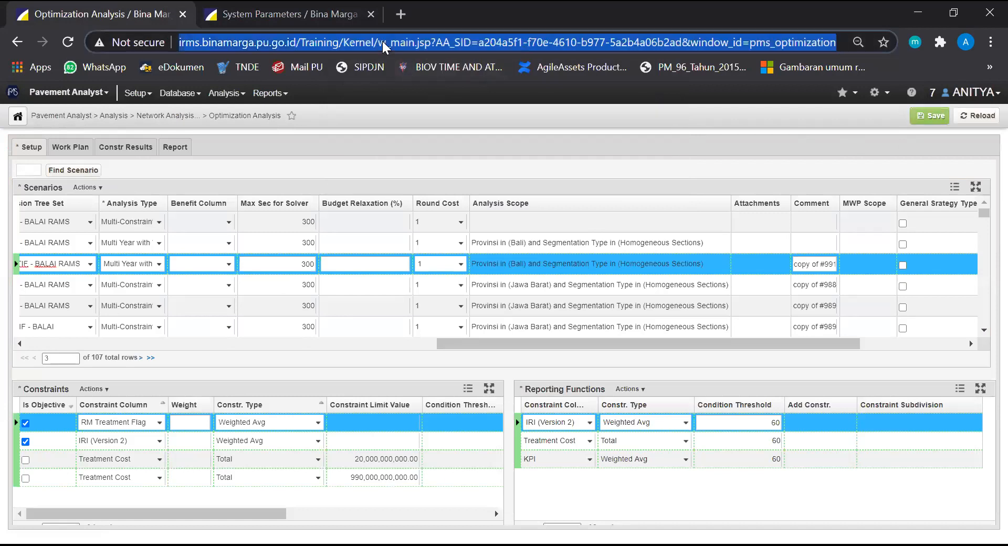
pyautogui.press('Return')
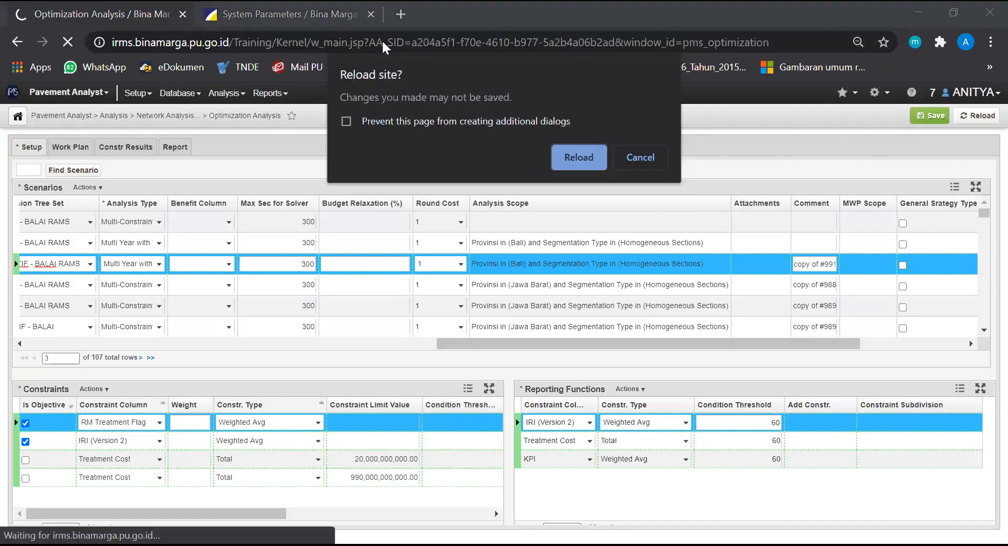
pyautogui.click(578, 157)
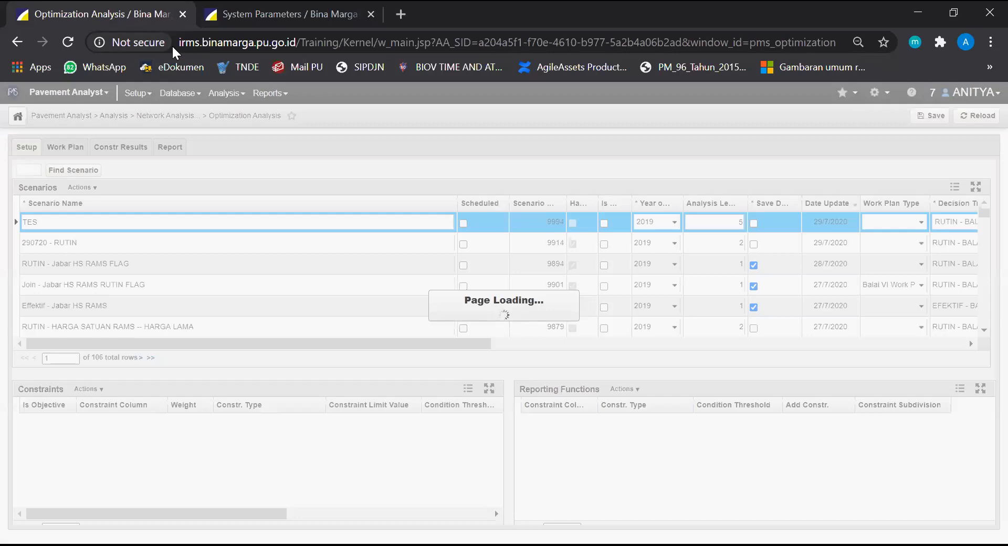
# Copy the 290720 - RUTIN scenario and name the copy 300720 - EFEKTIF
pyautogui.rightClick(70, 245)
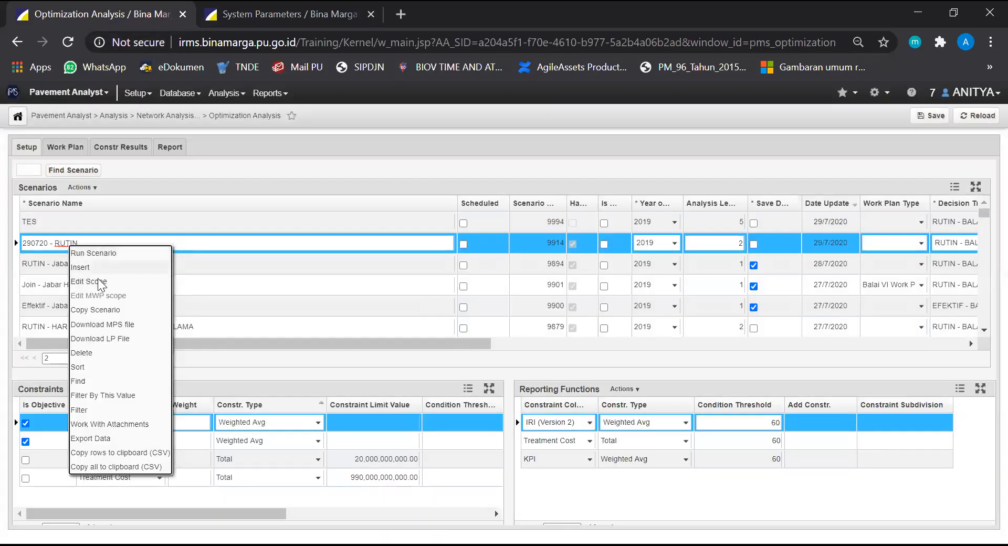
pyautogui.click(101, 311)
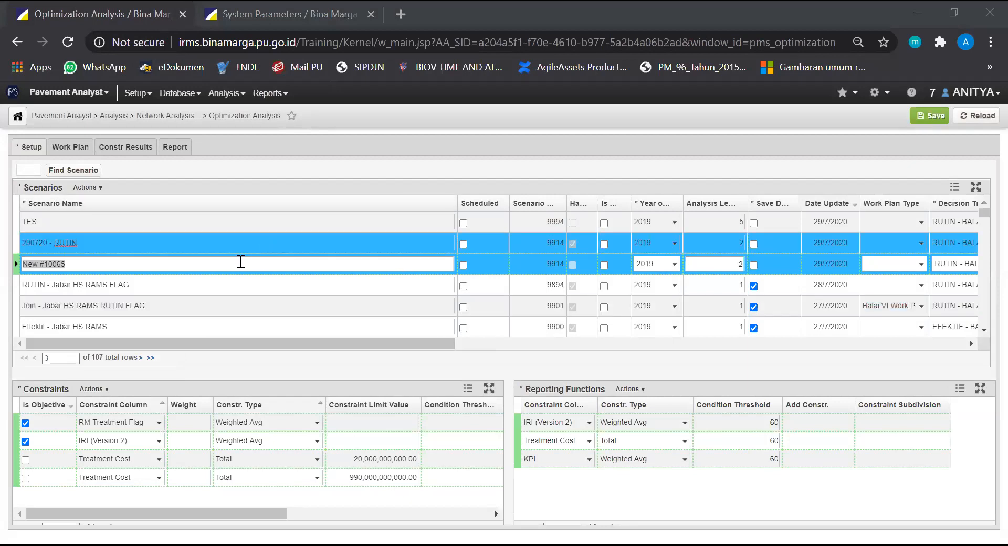
pyautogui.write('300720 -')
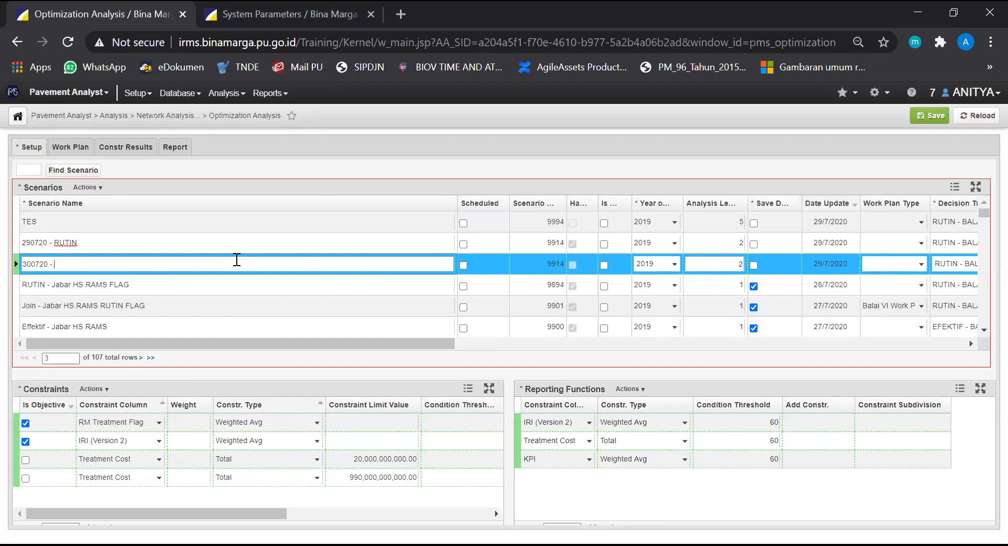
pyautogui.write(' EFEKTIF')
# Set the new copy's decision tree set to EFEKTIF - BALAI RAMS and save the scenario
pyautogui.moveTo(376, 343); pyautogui.dragTo(758, 371)
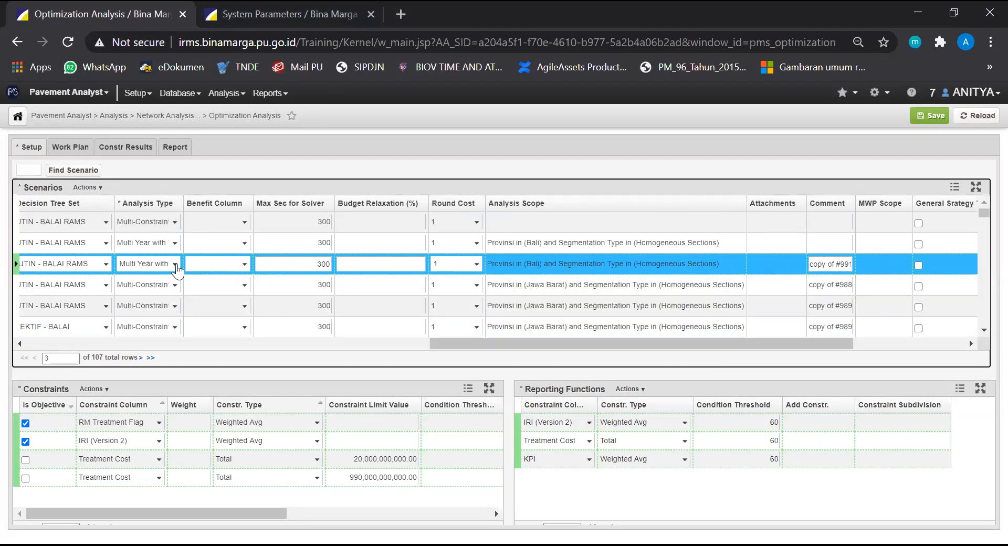
pyautogui.click(105, 265)
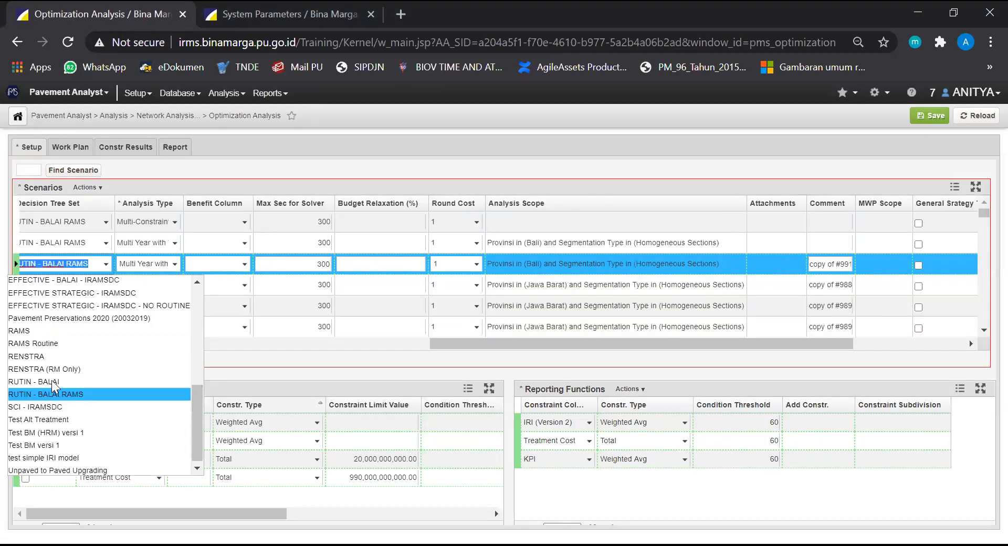
pyautogui.scroll(3, 69, 326)
pyautogui.click(68, 336)
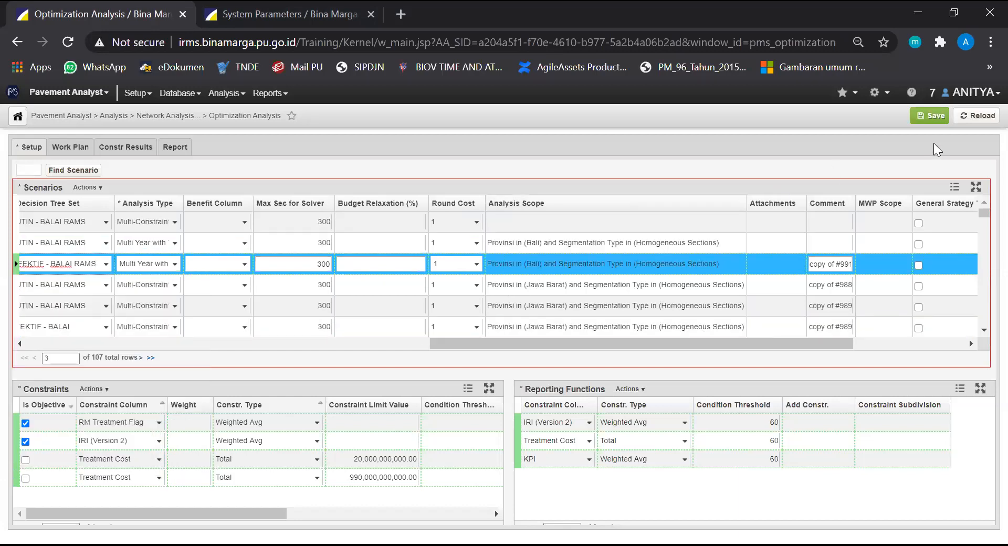
pyautogui.click(930, 116)
# Assign the FINAL WORKPLAN 2020 work plan type to the 300720 - EFEKTIF scenario and save it
pyautogui.moveTo(660, 341); pyautogui.dragTo(450, 341)
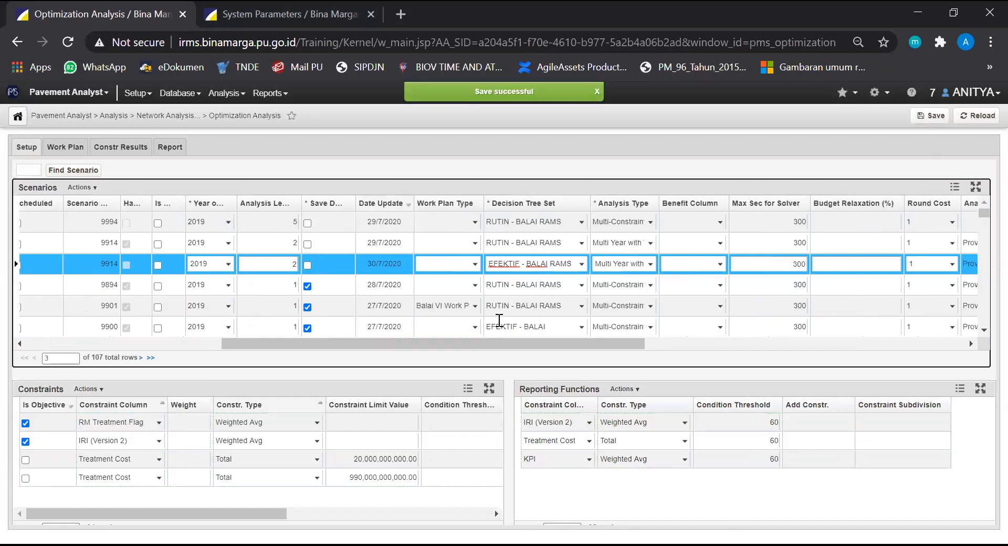
pyautogui.click(474, 264)
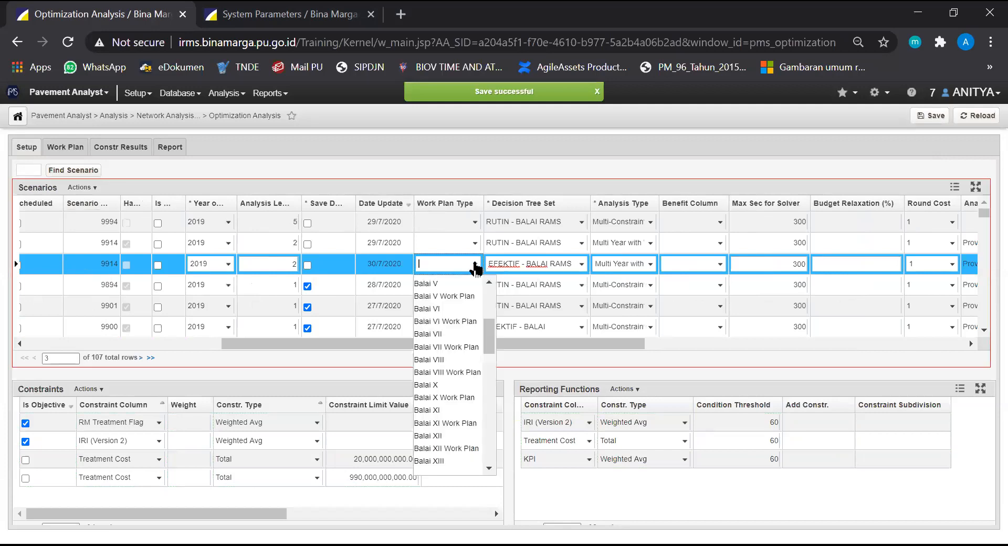
pyautogui.scroll(-5, 462, 370)
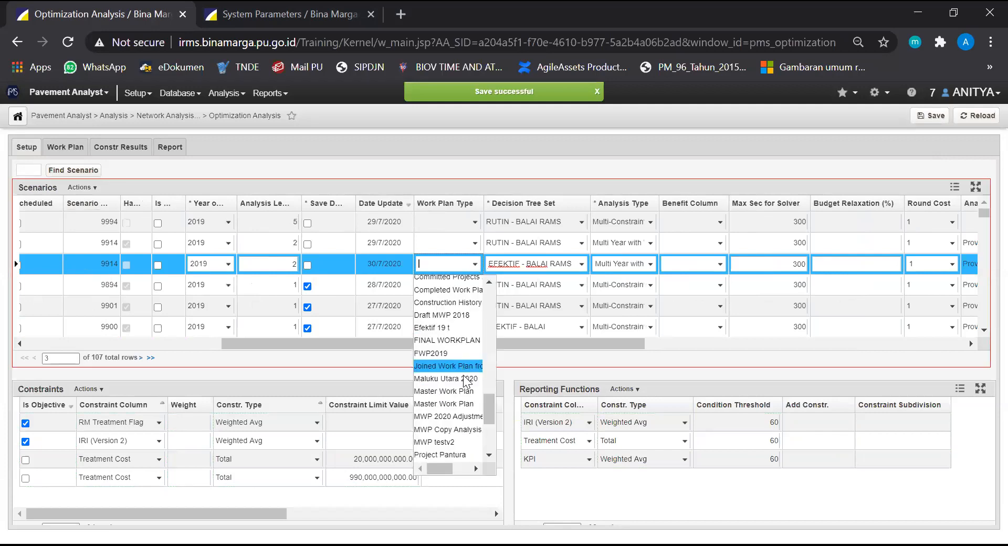
pyautogui.click(462, 342)
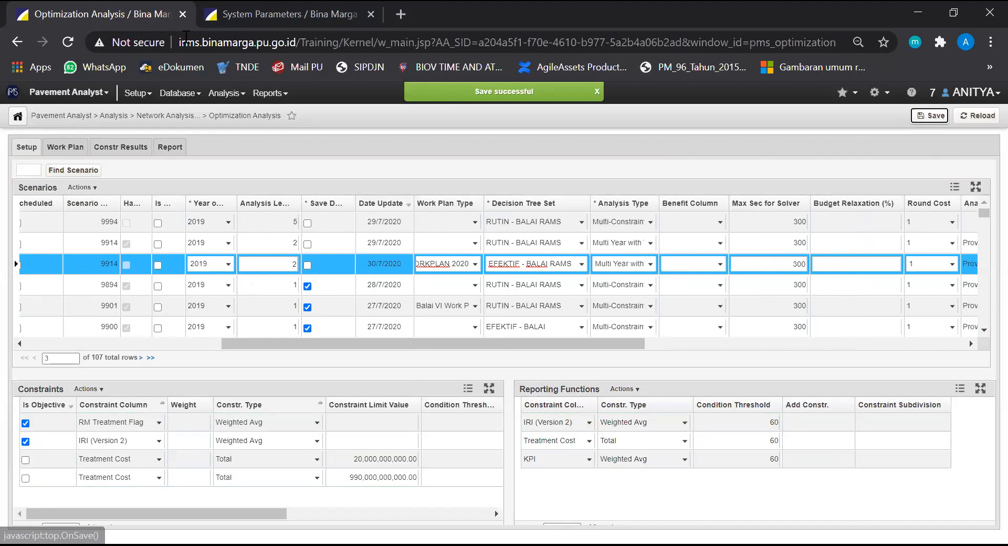
# Open the 300720 - EFEKTIF scenario's analysis scope for editing and reset its existing filters
pyautogui.moveTo(475, 343); pyautogui.dragTo(533, 360)
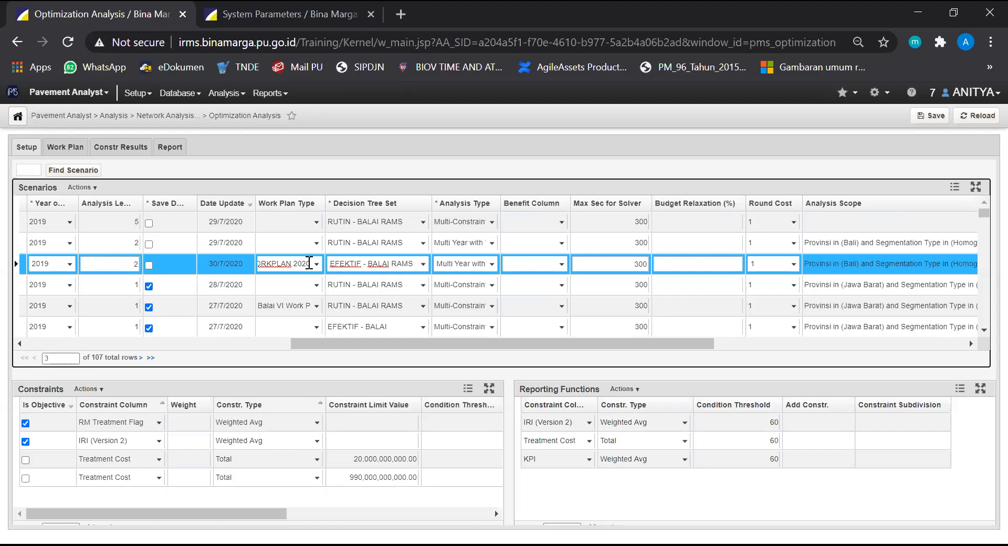
pyautogui.moveTo(526, 344); pyautogui.dragTo(679, 344)
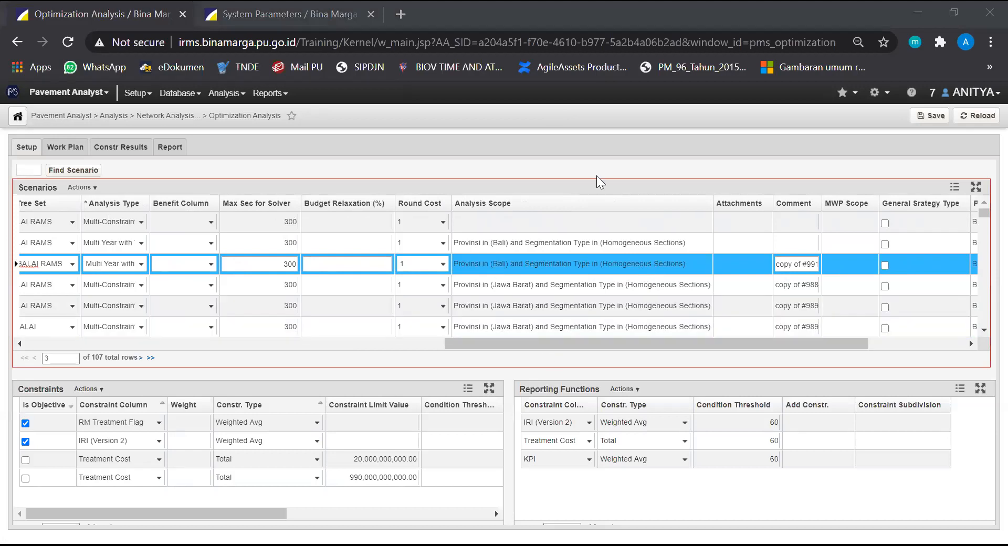
pyautogui.rightClick(478, 265)
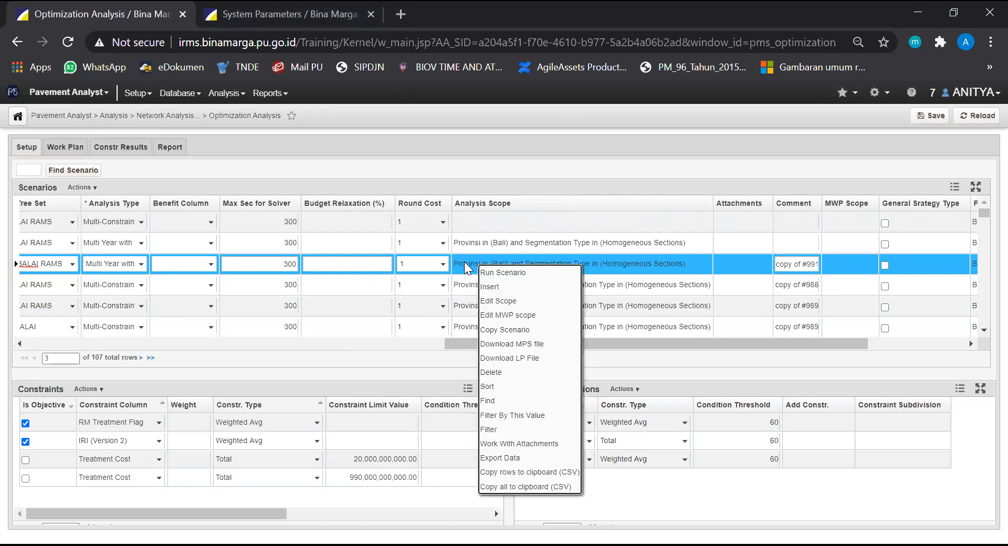
pyautogui.click(496, 303)
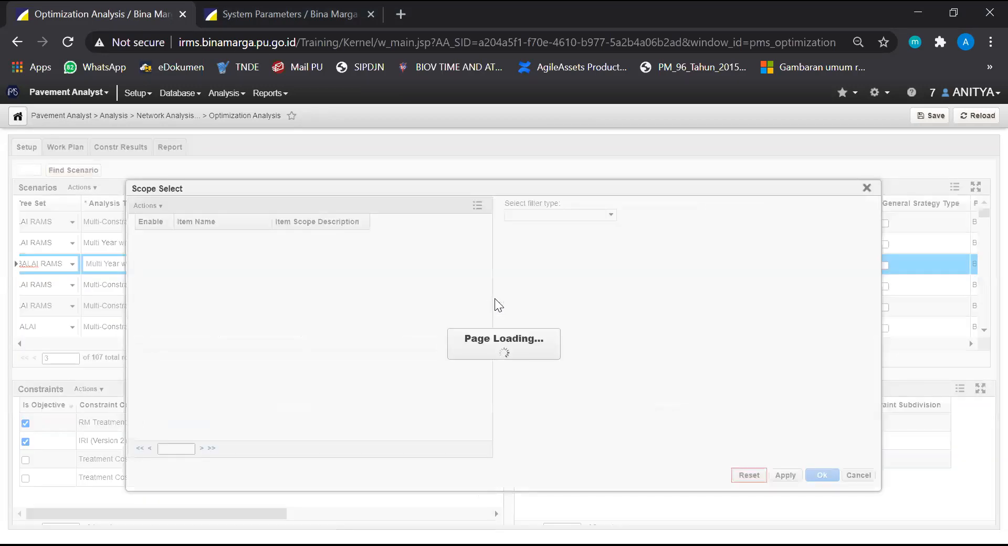
pyautogui.moveTo(532, 187); pyautogui.dragTo(560, 141)
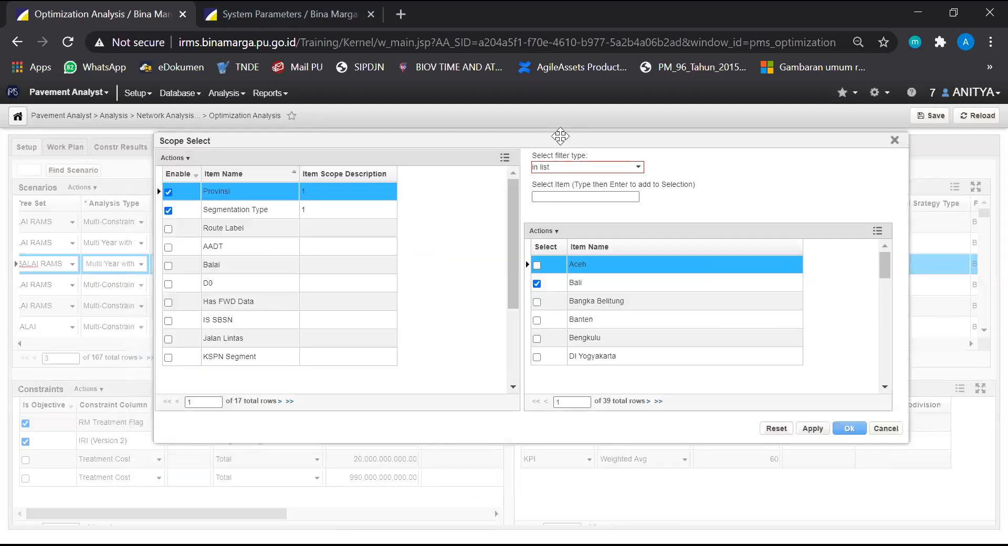
pyautogui.click(777, 429)
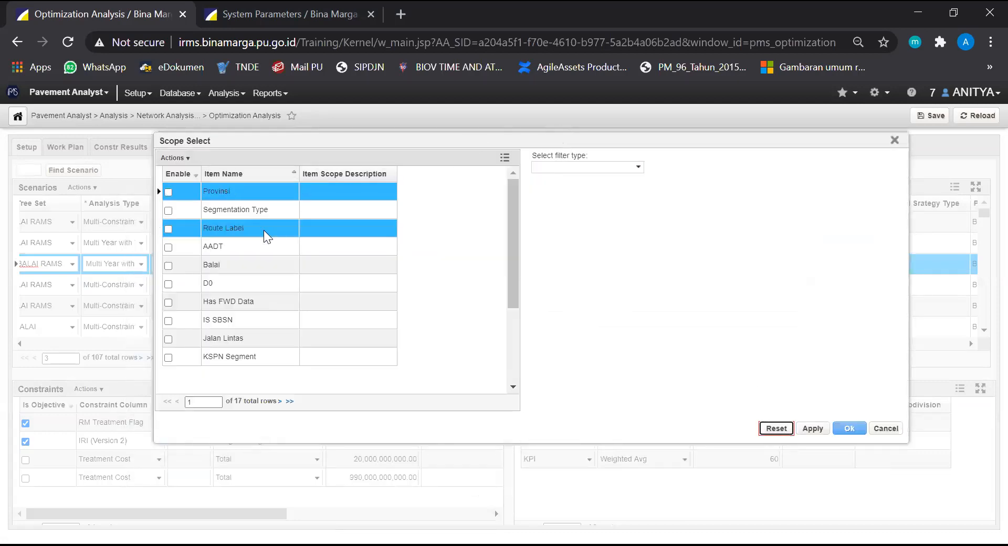
# Filter the scope's Segmentation Type with the in list type and select Homogeneous Sections
pyautogui.click(433, 226)
pyautogui.moveTo(513, 188); pyautogui.dragTo(500, 160)
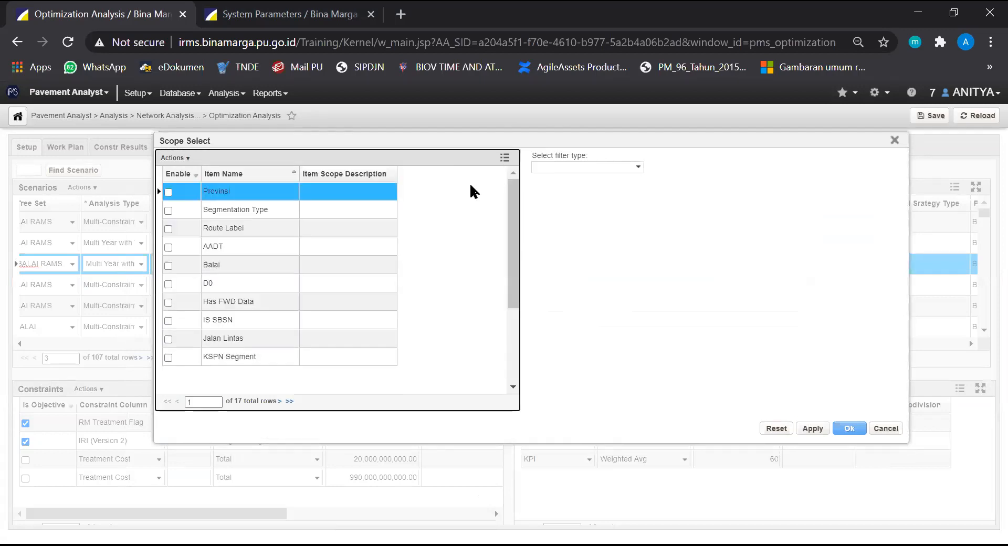
pyautogui.click(245, 210)
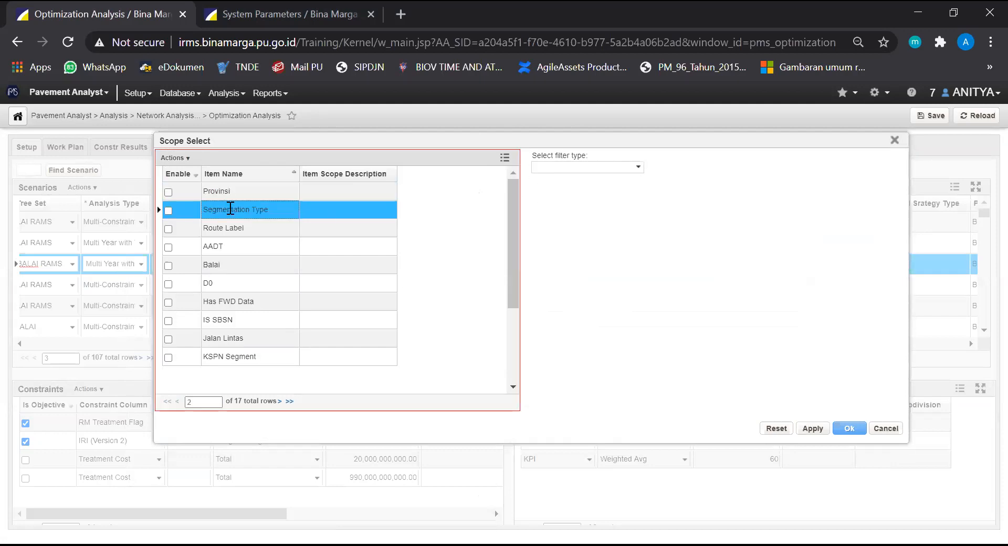
pyautogui.click(639, 169)
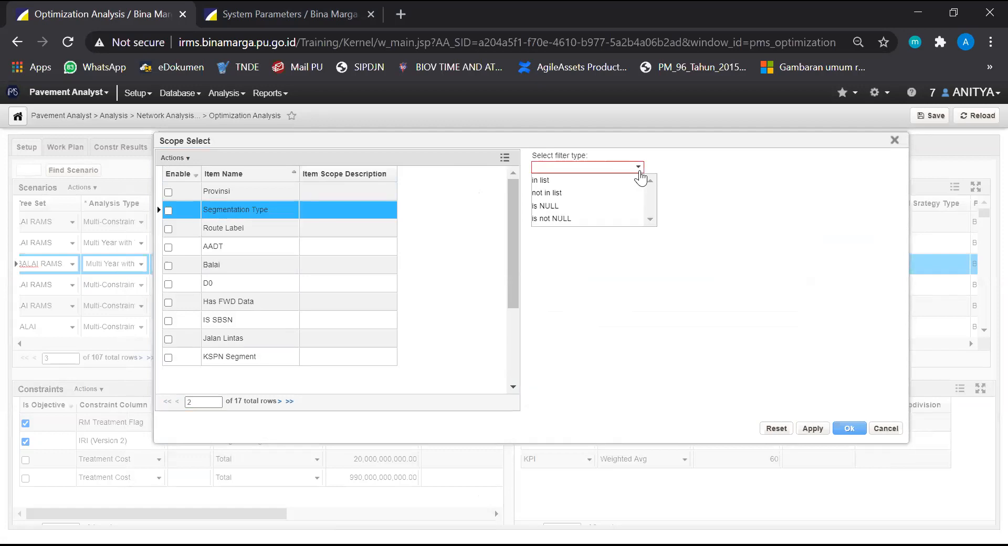
pyautogui.click(561, 179)
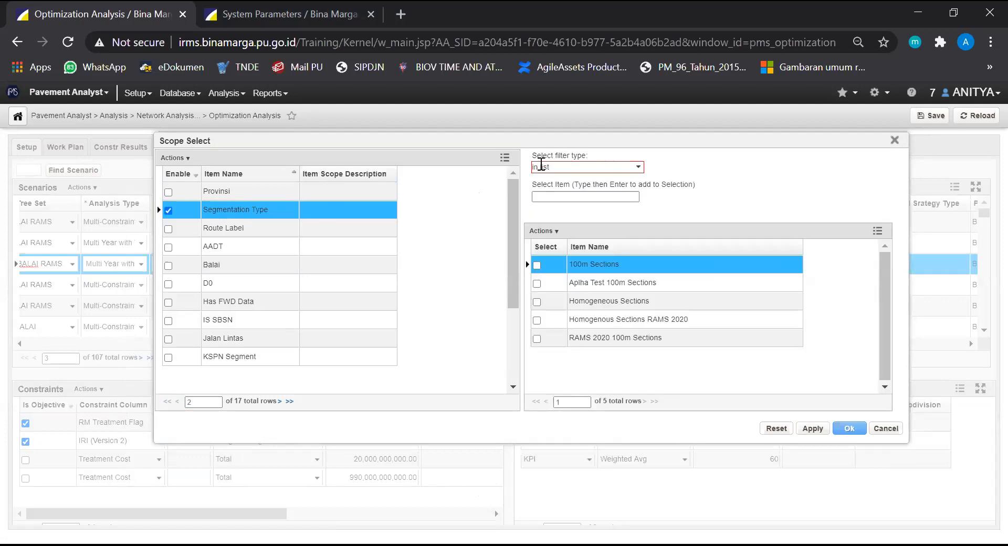
pyautogui.click(637, 169)
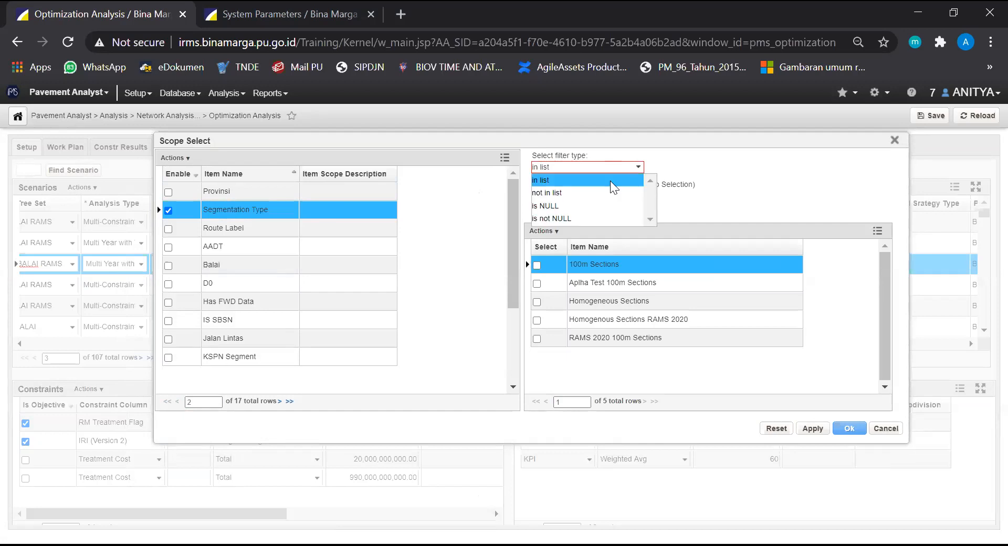
pyautogui.click(611, 178)
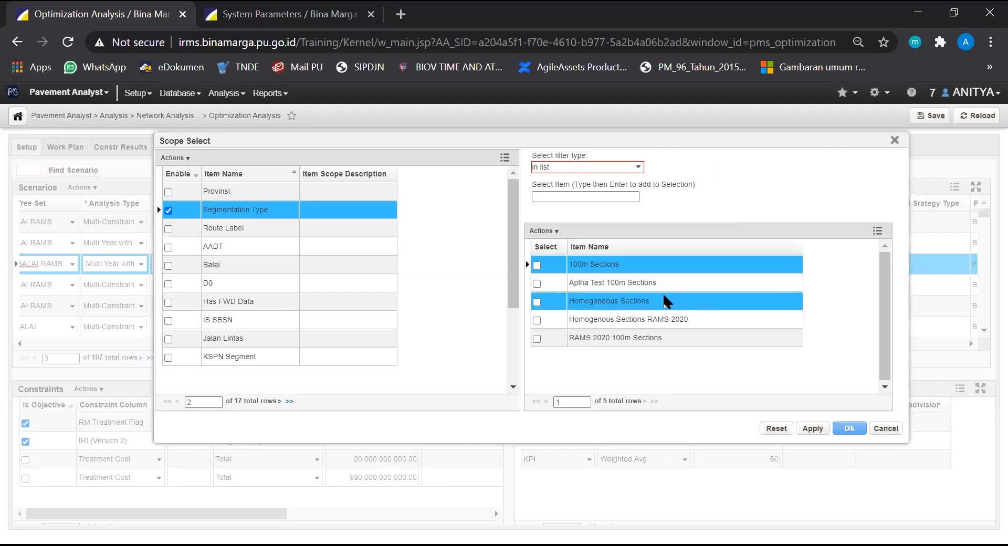
pyautogui.click(536, 302)
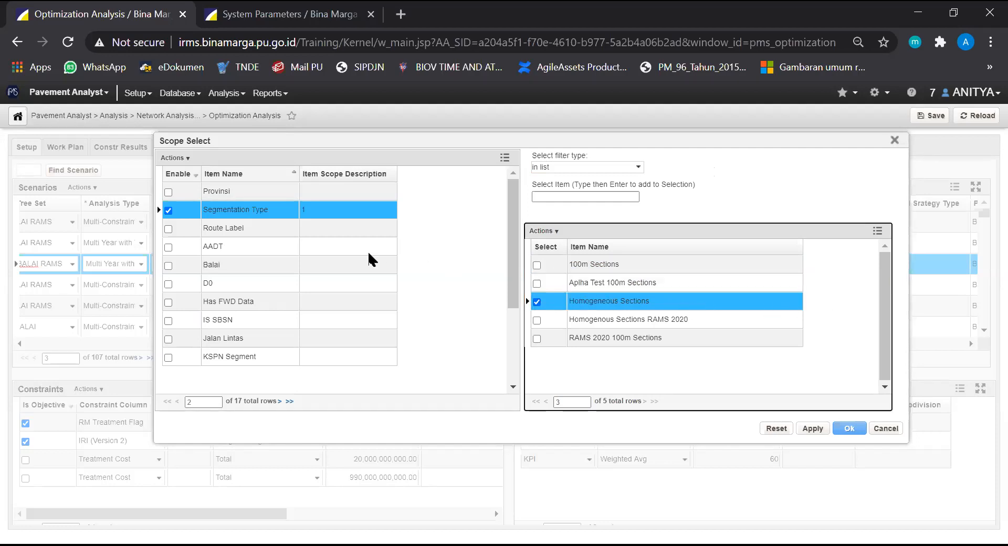
# Filter the scope's Provinsi item with the in list type and select Bali
pyautogui.click(229, 199)
pyautogui.scroll(-2, 240, 291)
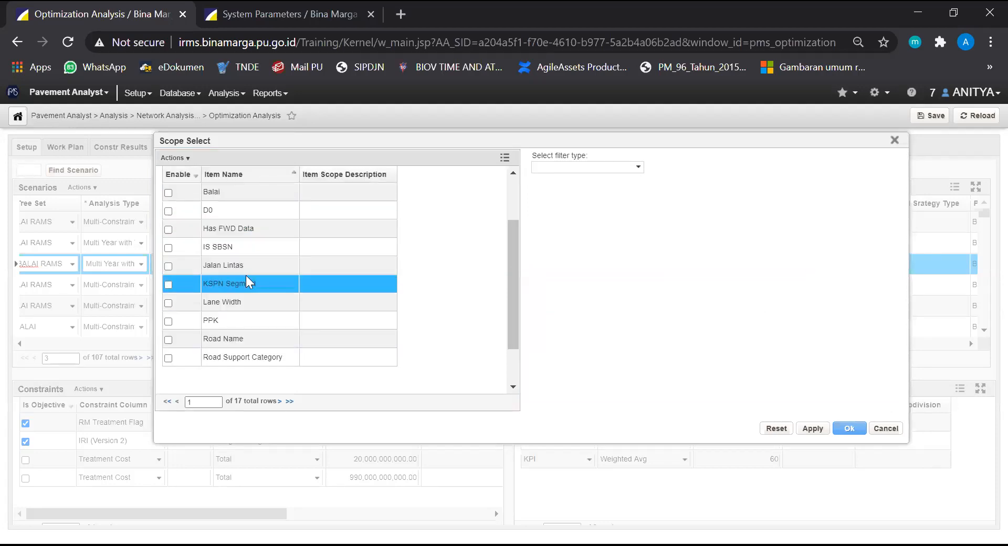
pyautogui.click(253, 252)
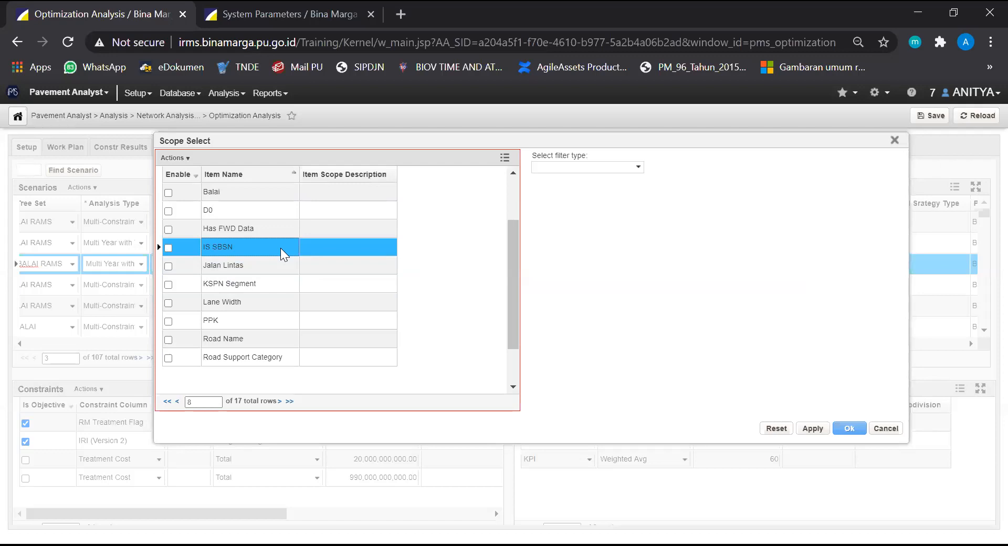
pyautogui.scroll(-1, 258, 318)
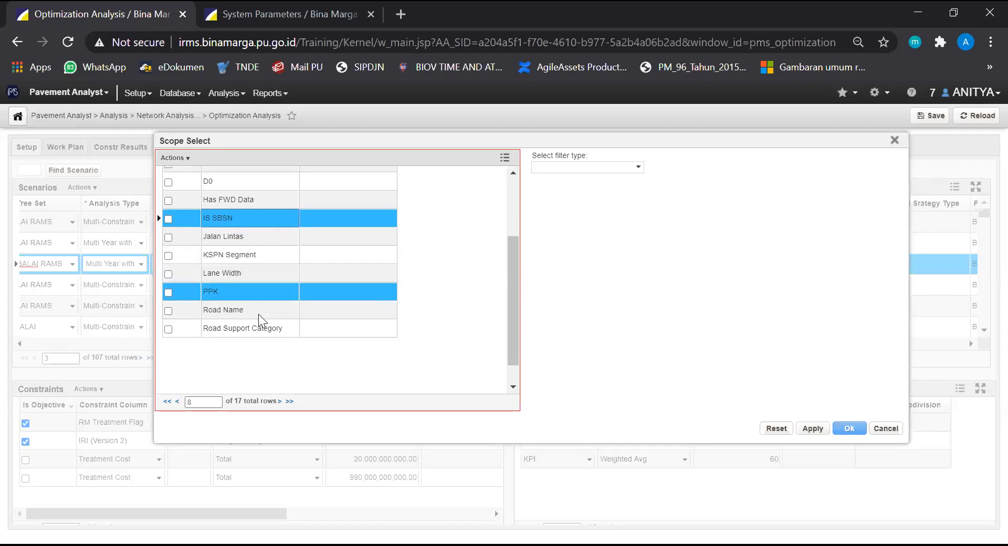
pyautogui.click(258, 314)
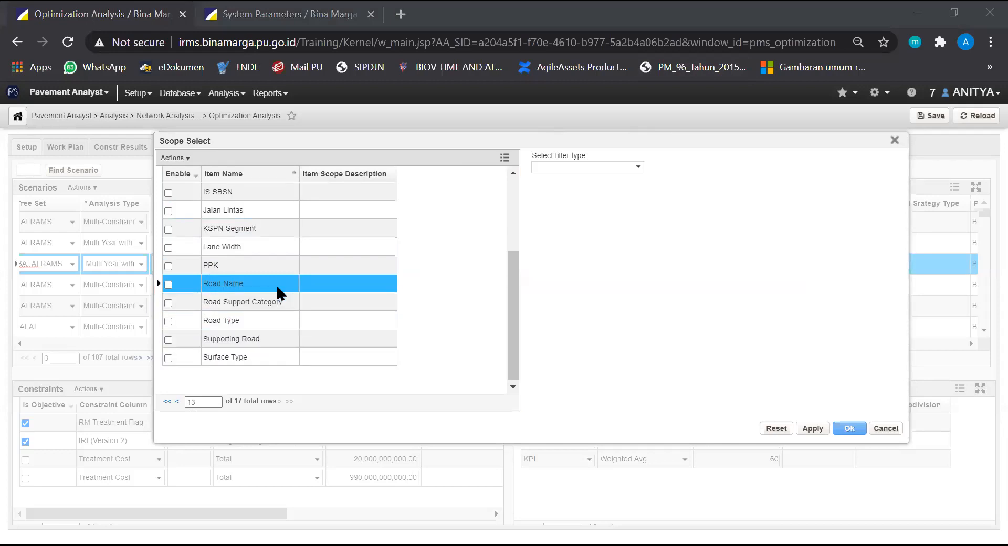
pyautogui.scroll(3, 285, 284)
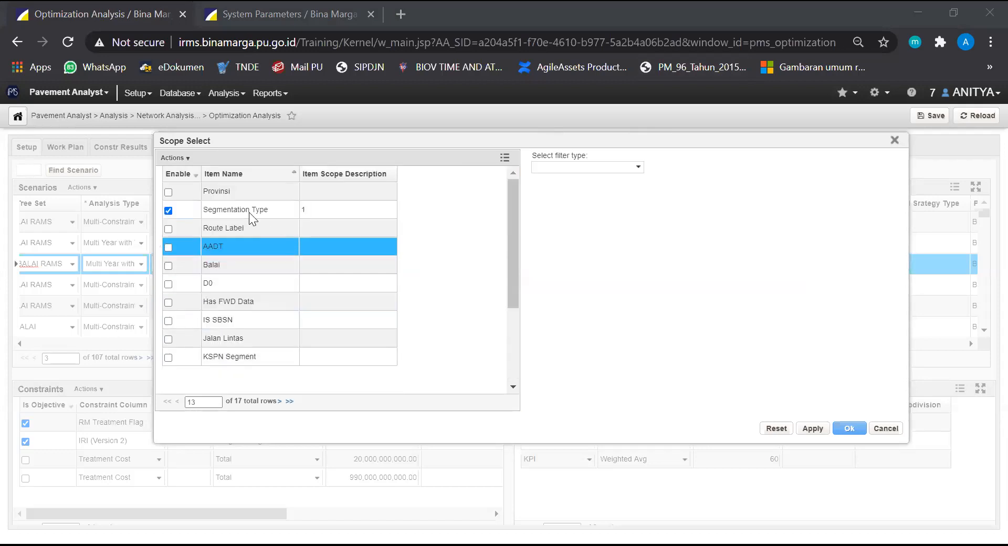
pyautogui.click(230, 193)
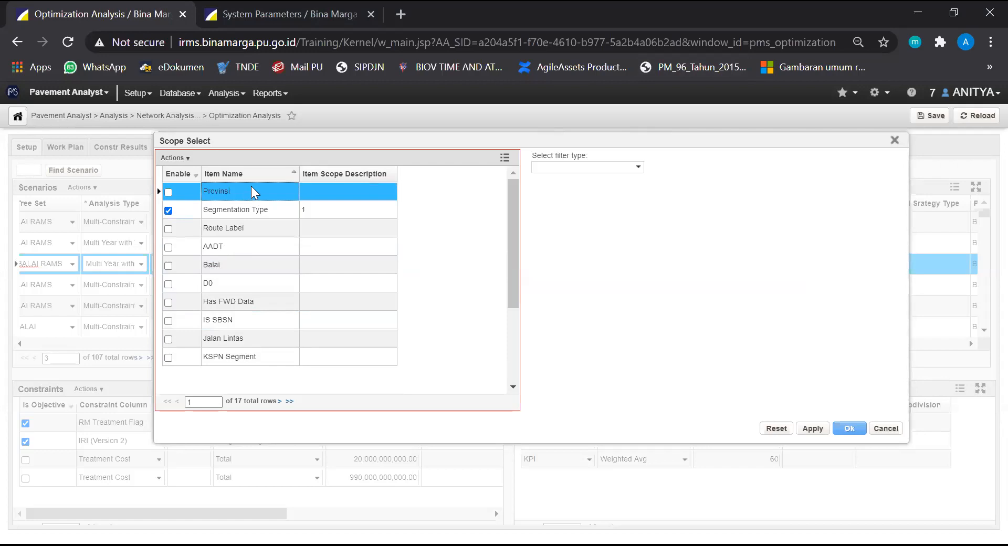
pyautogui.click(637, 167)
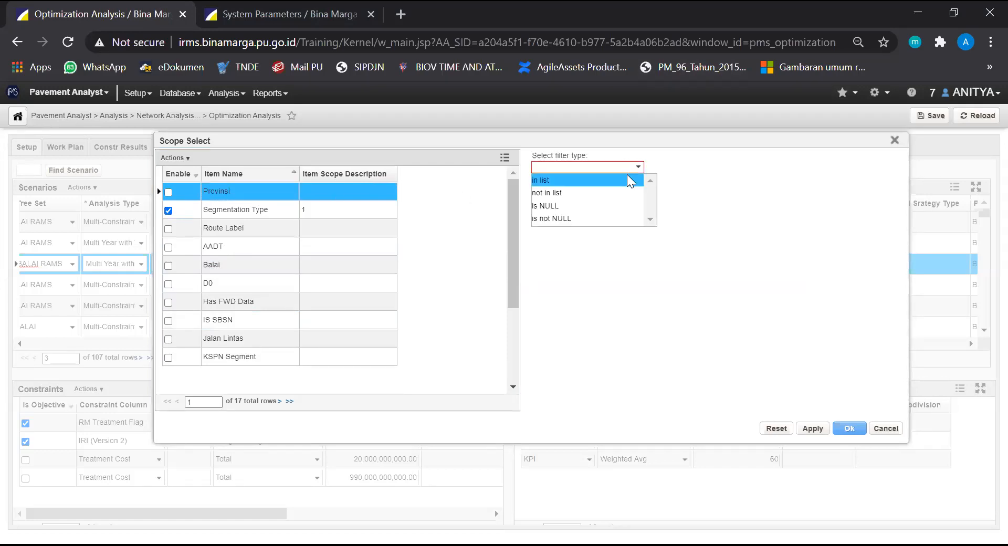
pyautogui.click(630, 180)
pyautogui.click(537, 283)
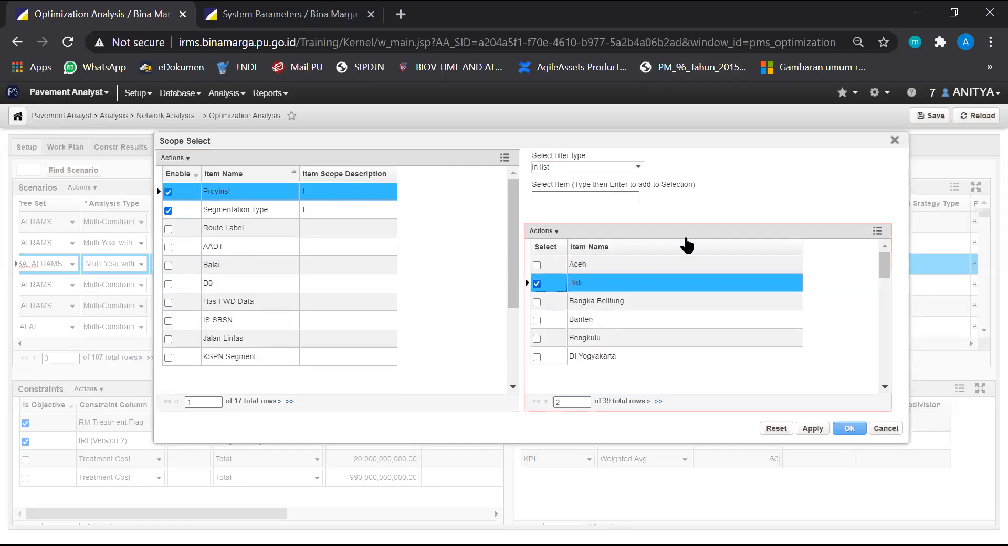
pyautogui.click(770, 195)
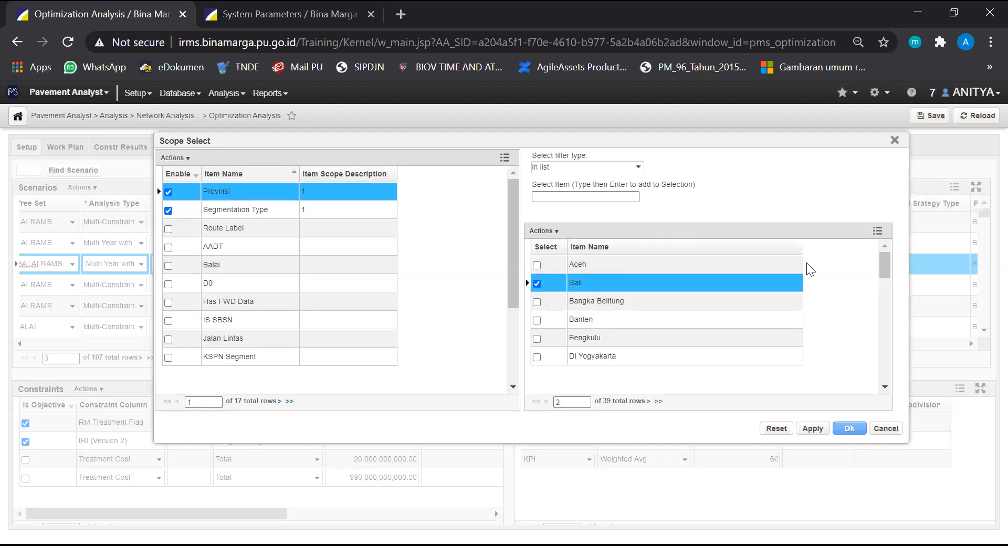
# Confirm the redefined analysis scope and save the 300720 - EFEKTIF scenario
pyautogui.click(855, 425)
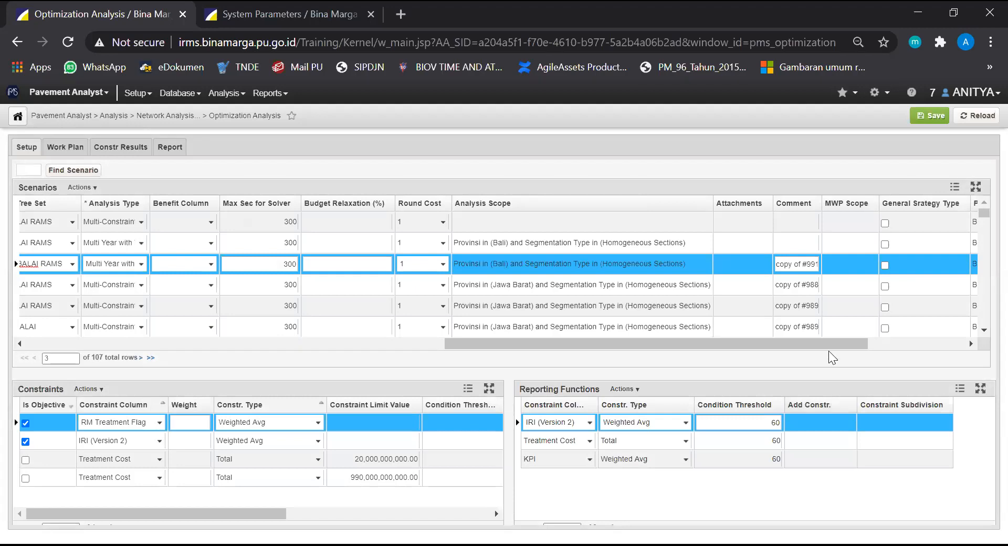
pyautogui.hscroll(2, 829, 346)
pyautogui.click(932, 117)
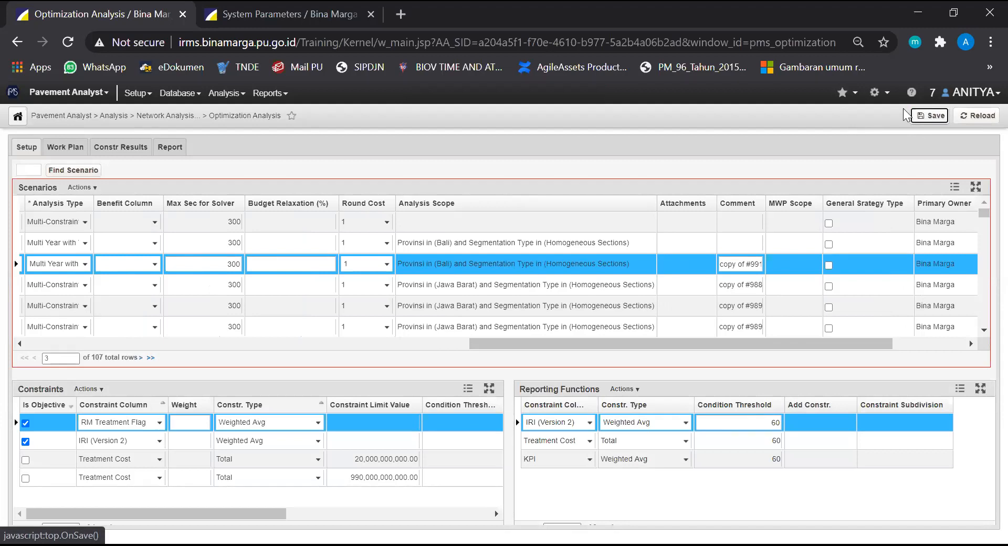
# Delete all existing constraints of the 300720 - EFEKTIF scenario and confirm the deletion
pyautogui.moveTo(801, 341); pyautogui.dragTo(281, 263)
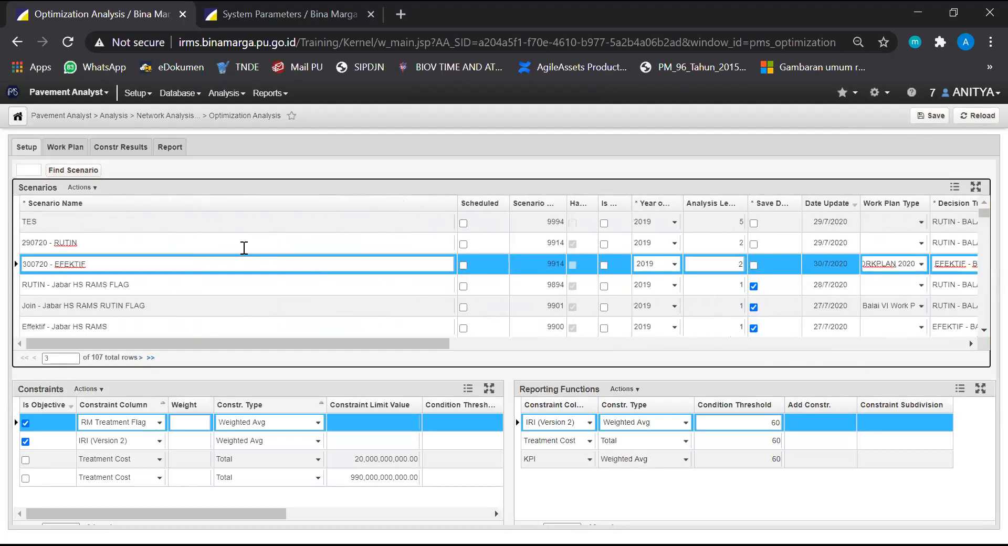
pyautogui.click(105, 261)
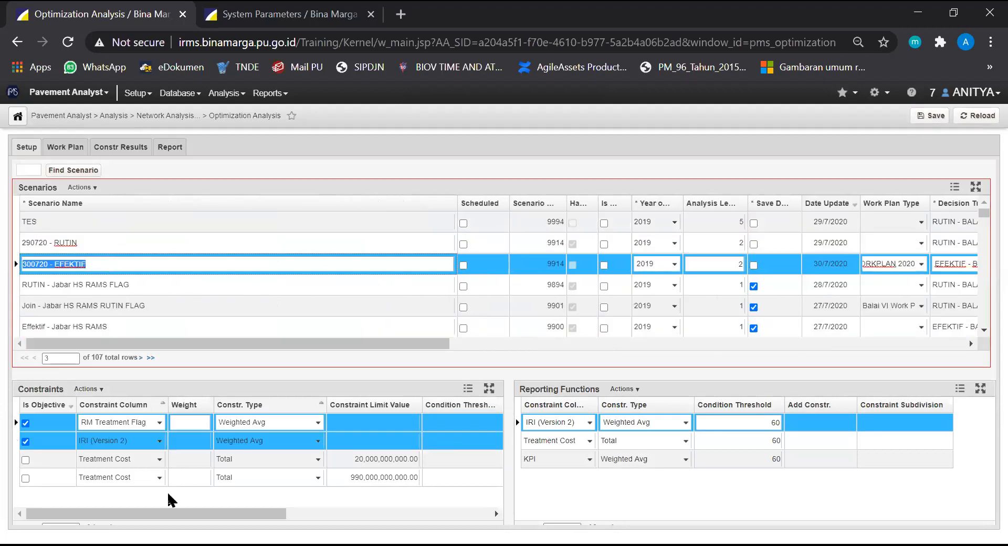
pyautogui.click(134, 476)
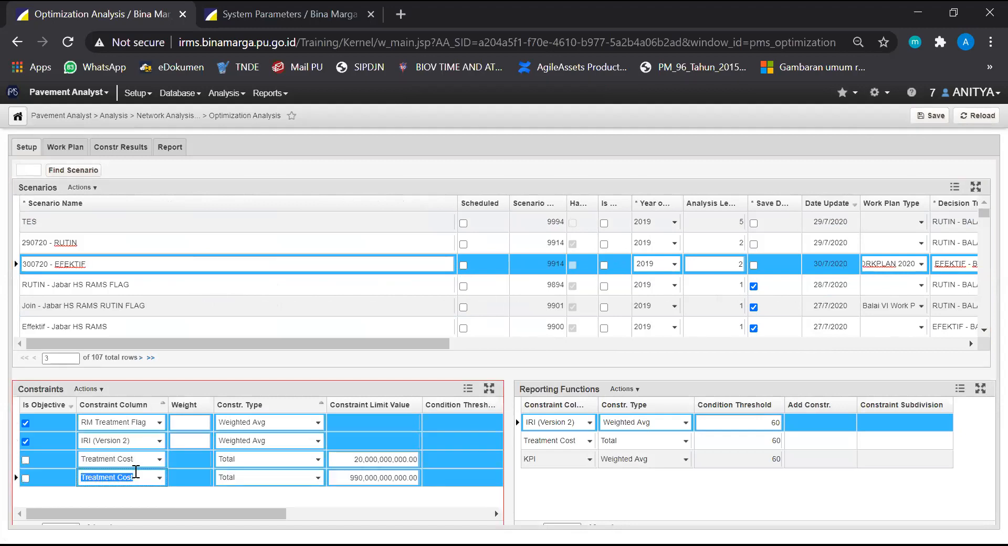
pyautogui.rightClick(223, 480)
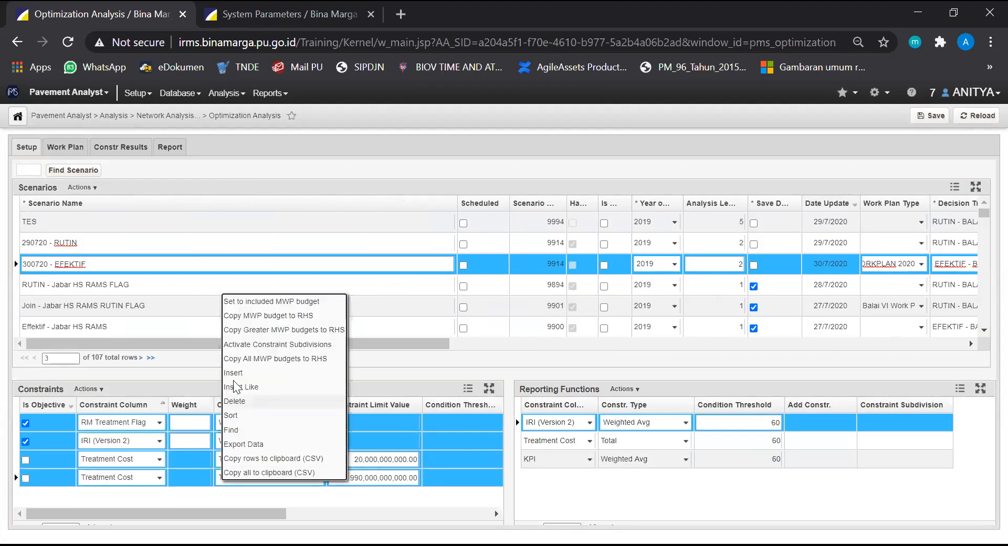
pyautogui.click(233, 415)
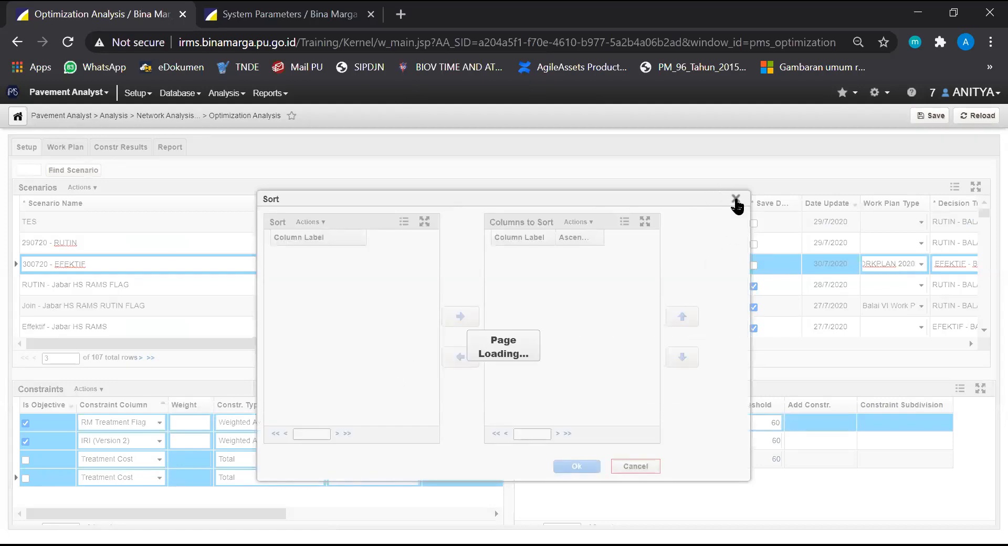
pyautogui.click(736, 199)
pyautogui.rightClick(291, 432)
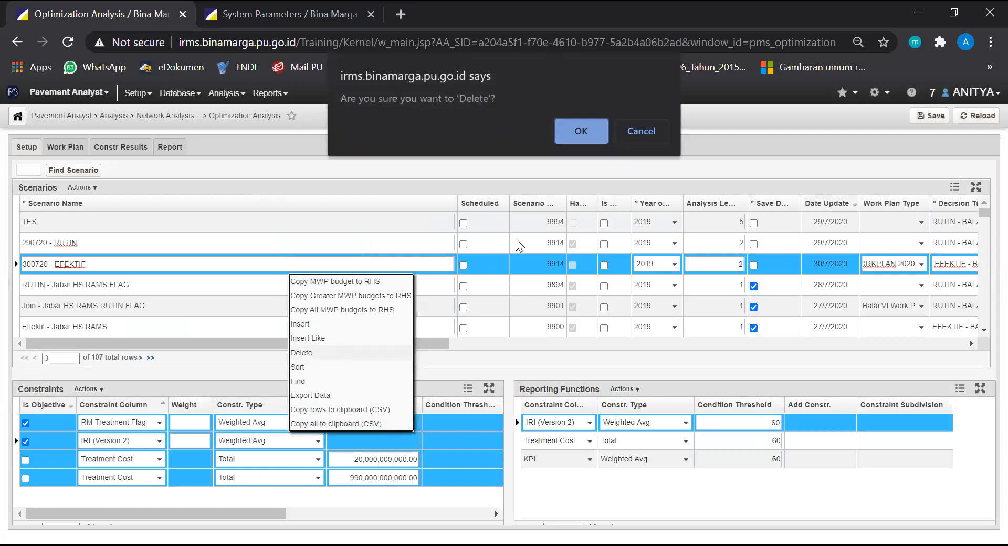
pyautogui.click(580, 130)
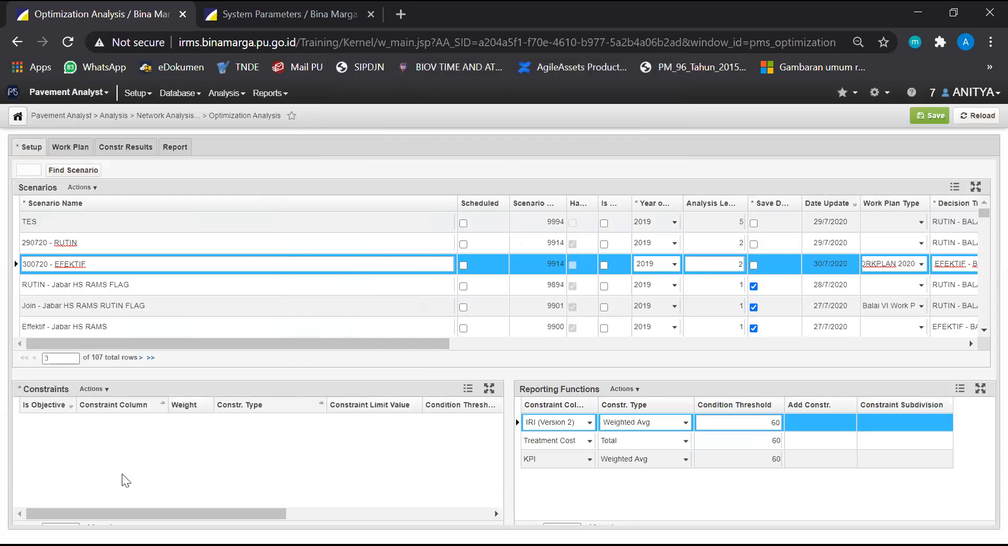
# Insert a new constraint for the scenario and set its constraint column to Road User Cost Index
pyautogui.click(105, 389)
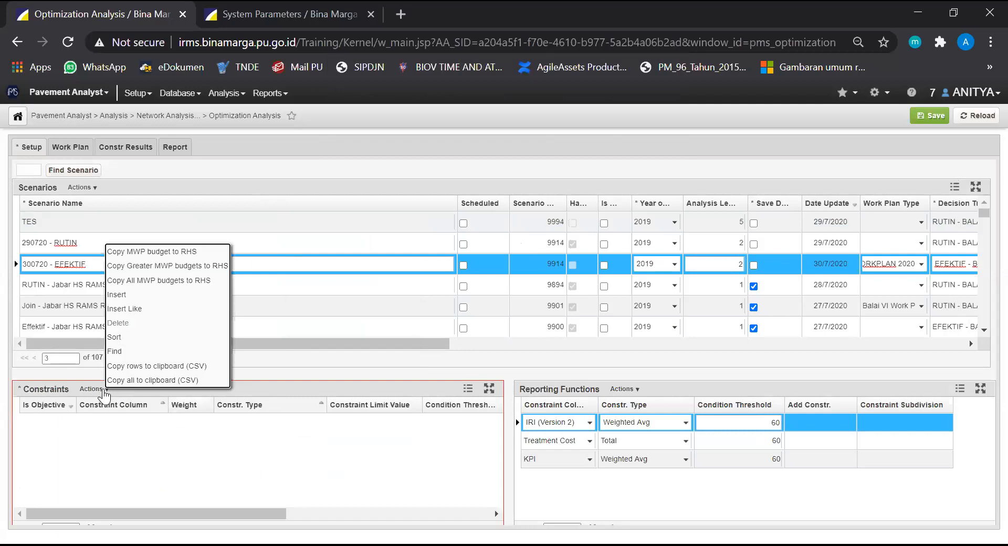
pyautogui.click(138, 298)
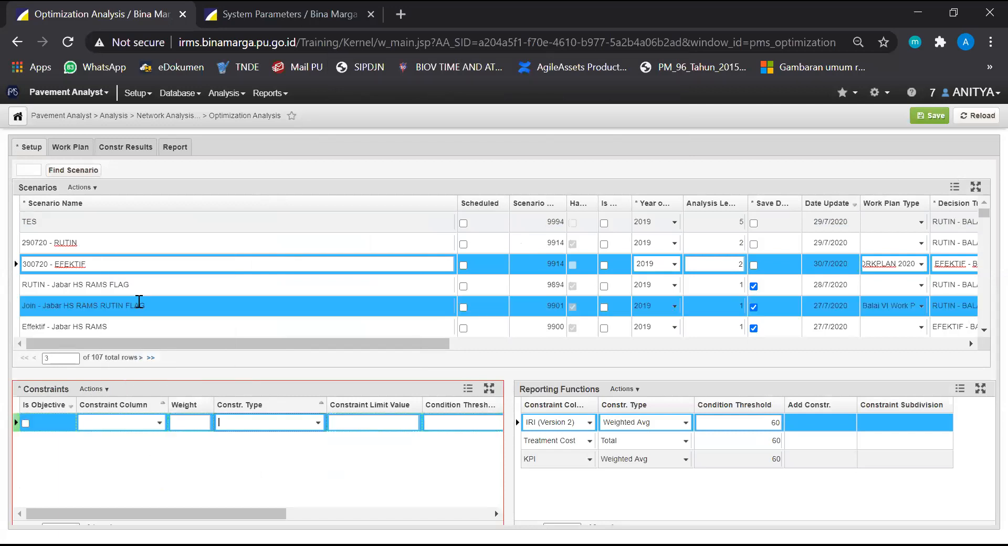
pyautogui.click(160, 423)
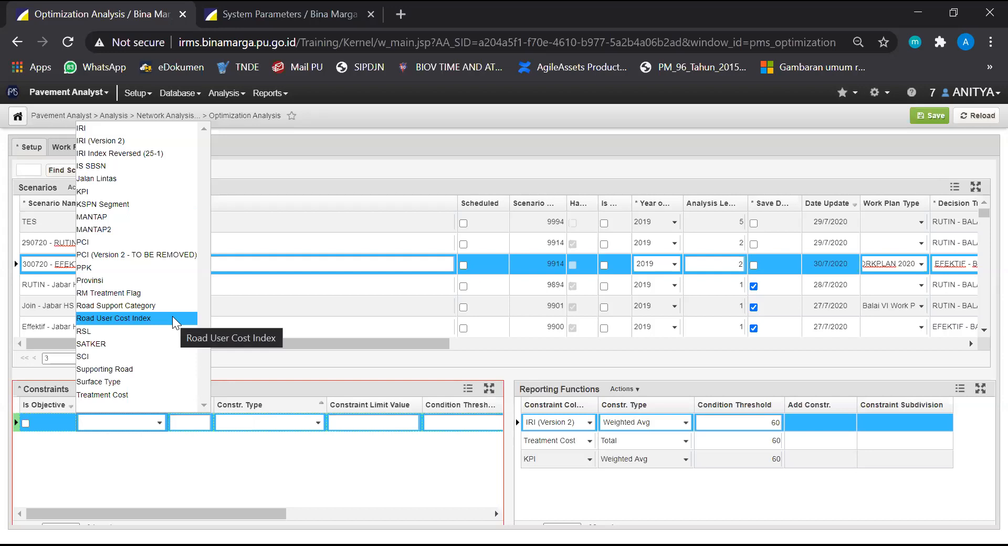
pyautogui.click(289, 122)
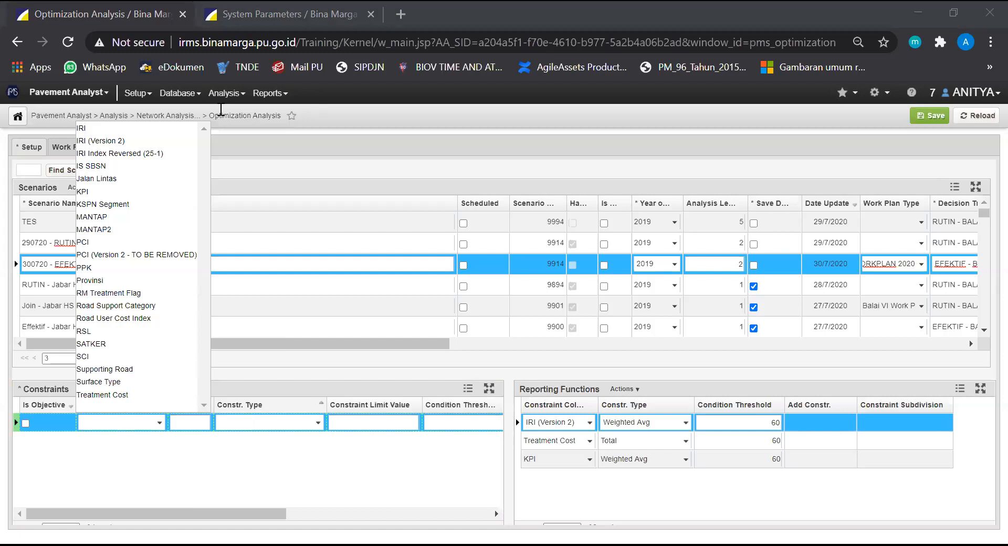
pyautogui.click(143, 317)
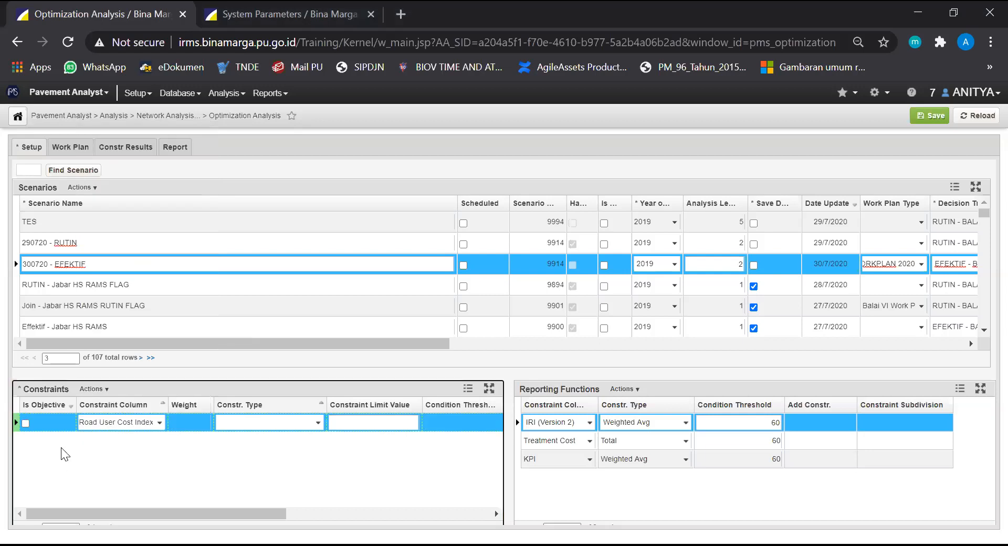
# Mark the Road User Cost Index constraint as an objective and set its constraint type to Weighted Avg
pyautogui.click(26, 422)
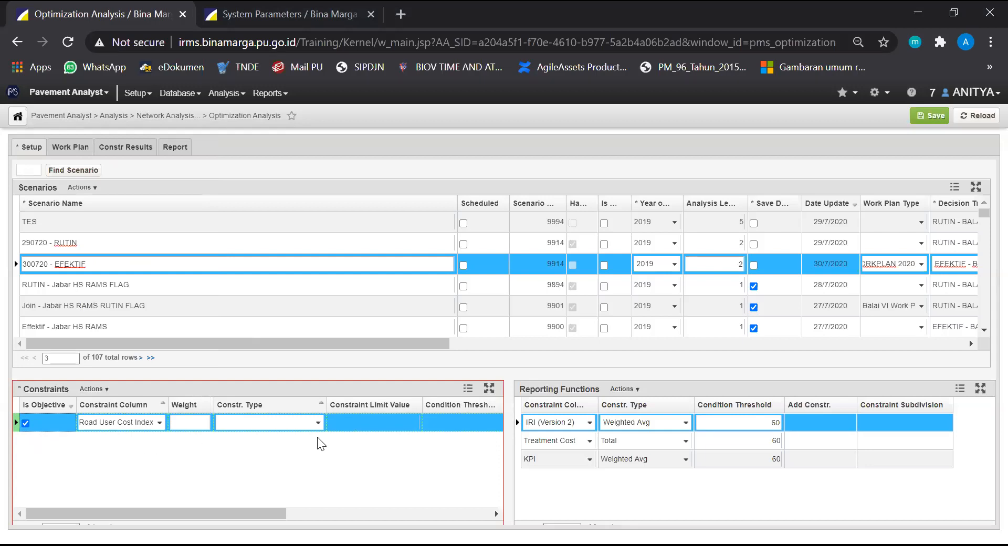
pyautogui.click(320, 423)
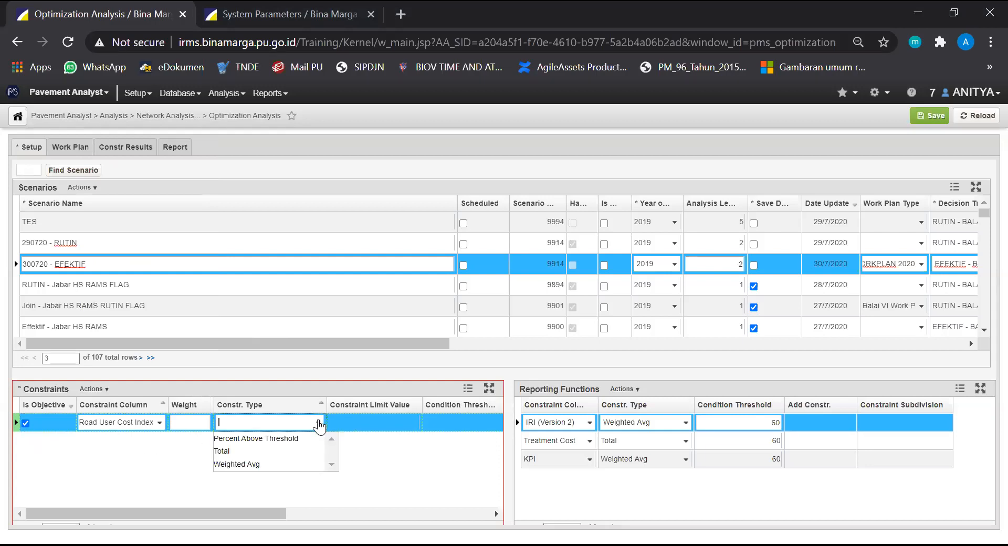
pyautogui.click(319, 426)
pyautogui.click(319, 427)
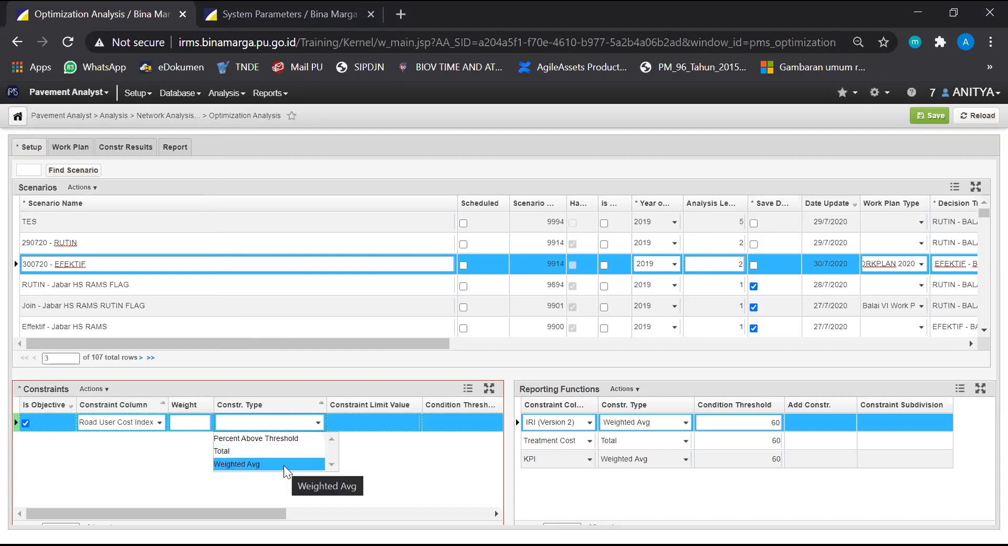
pyautogui.click(255, 464)
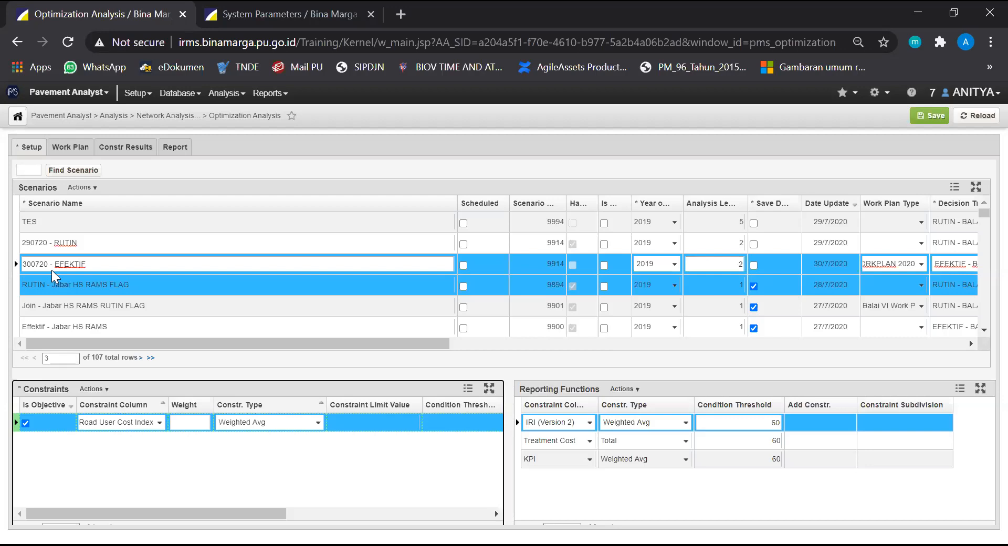
# Review the constraints of the 290720 - RUTIN scenario and return to 300720 - EFEKTIF
pyautogui.click(53, 243)
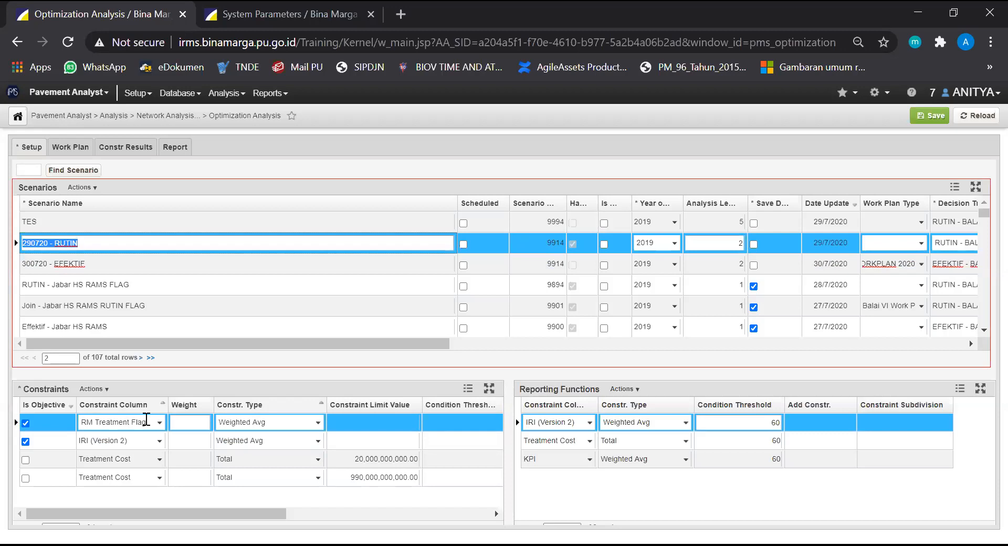
pyautogui.click(95, 262)
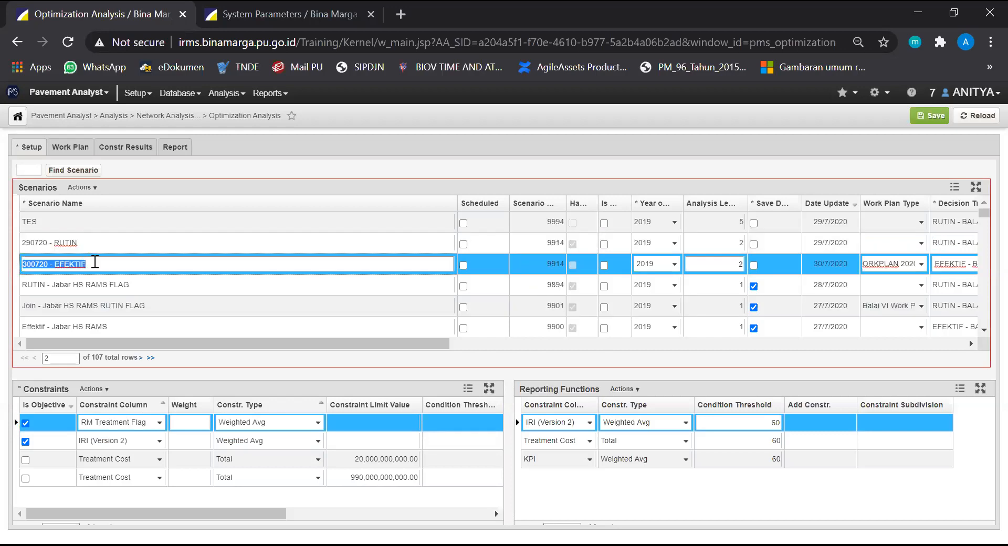
pyautogui.click(133, 472)
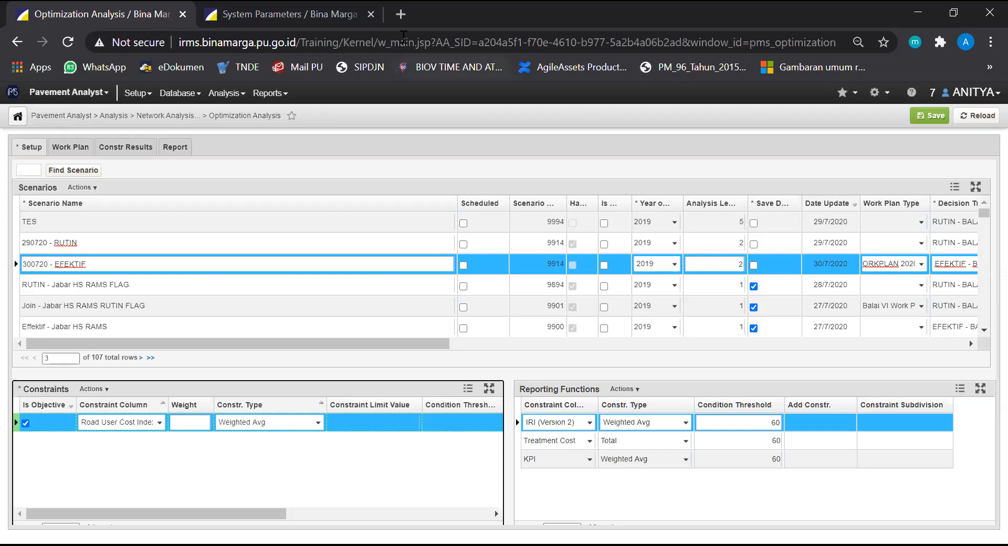
# Insert a second constraint on the MANTAP column with constraint type Weighted Avg and mark it as an objective
pyautogui.click(108, 386)
pyautogui.click(91, 465)
pyautogui.click(100, 389)
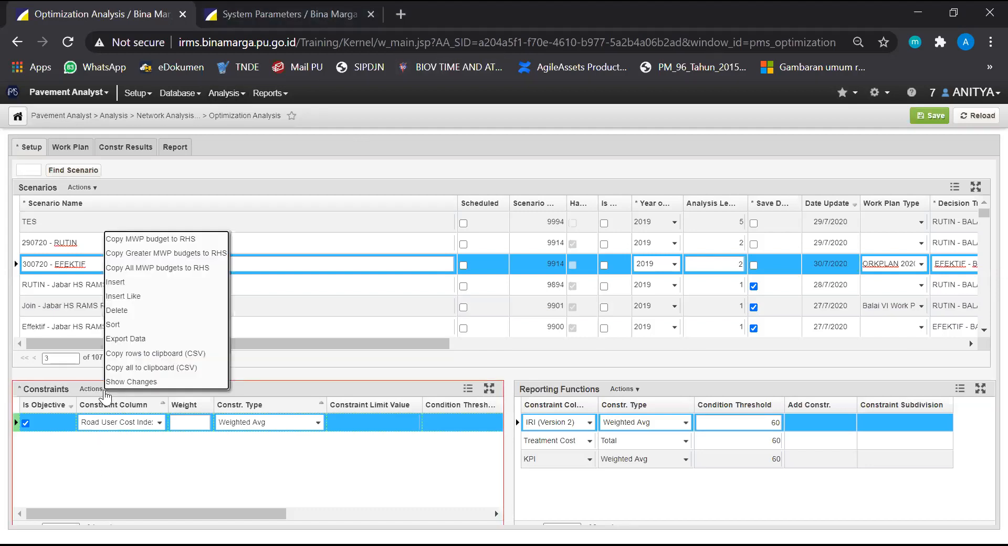
pyautogui.click(117, 283)
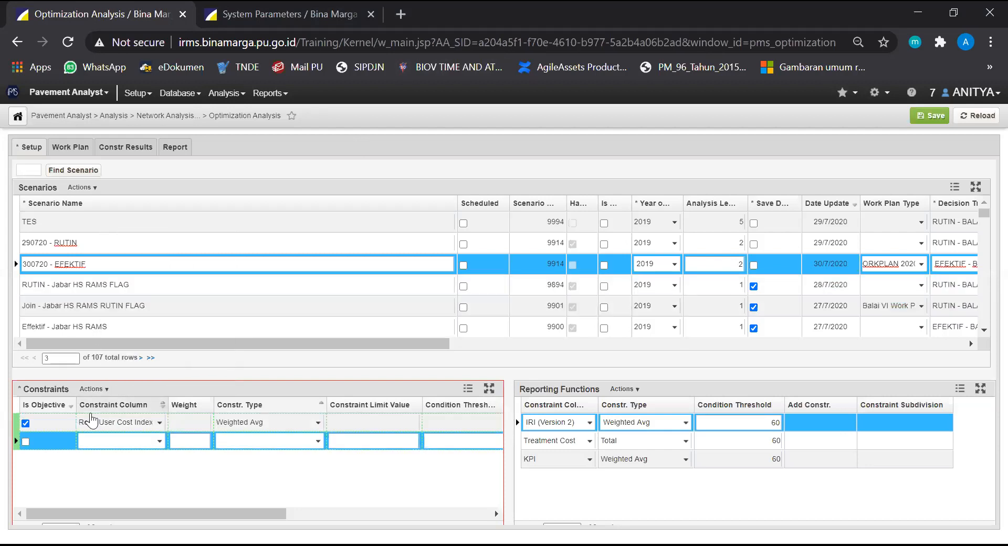
pyautogui.click(159, 441)
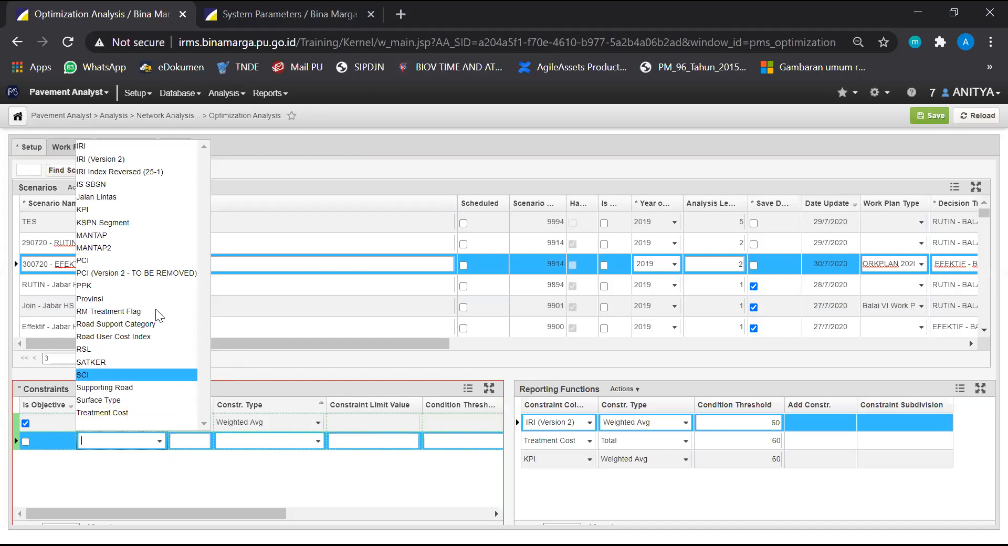
pyautogui.click(135, 237)
pyautogui.click(89, 471)
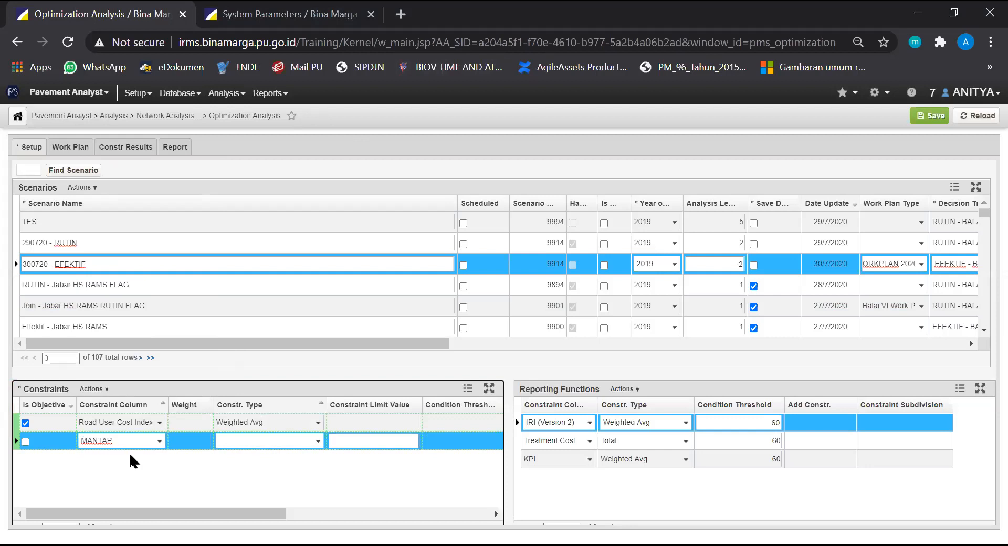
pyautogui.click(318, 443)
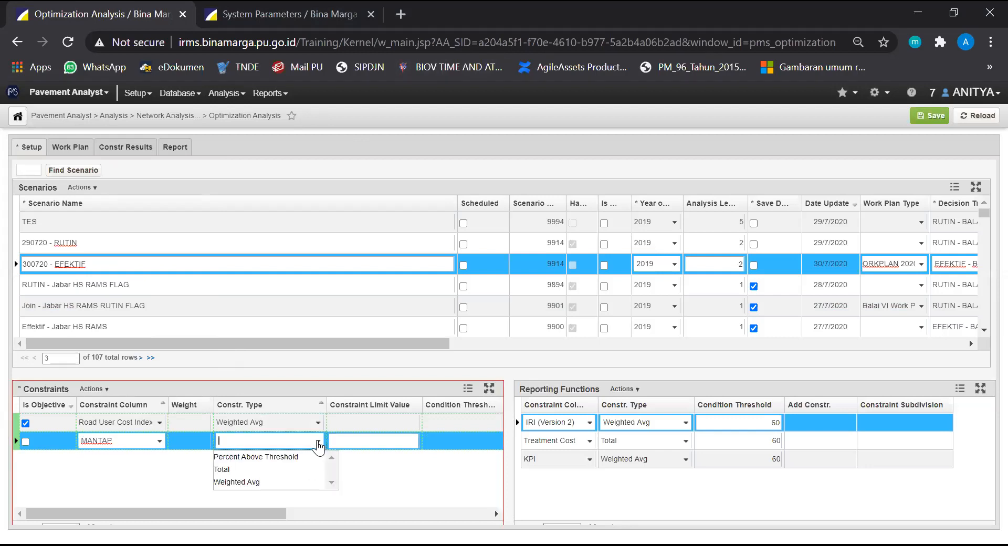
pyautogui.click(292, 481)
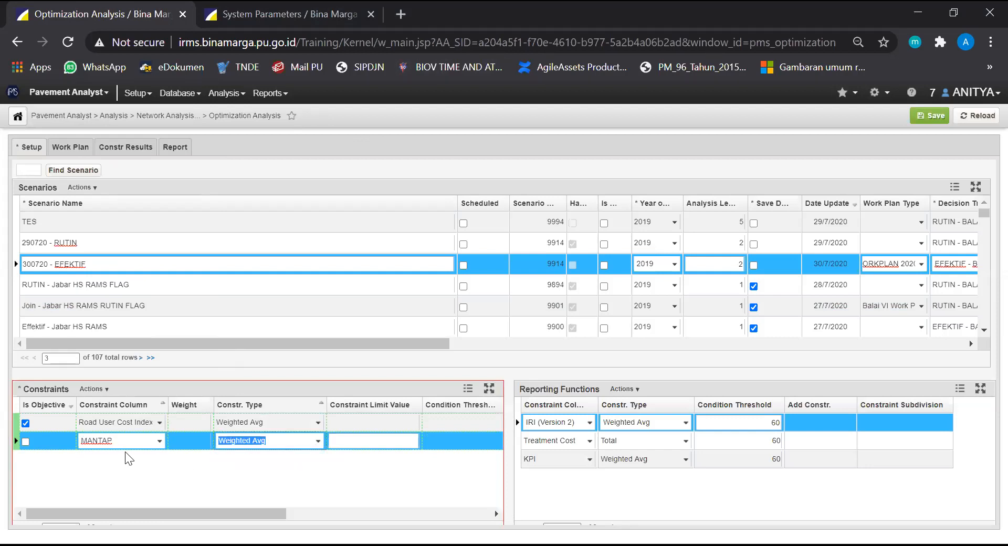
pyautogui.click(25, 442)
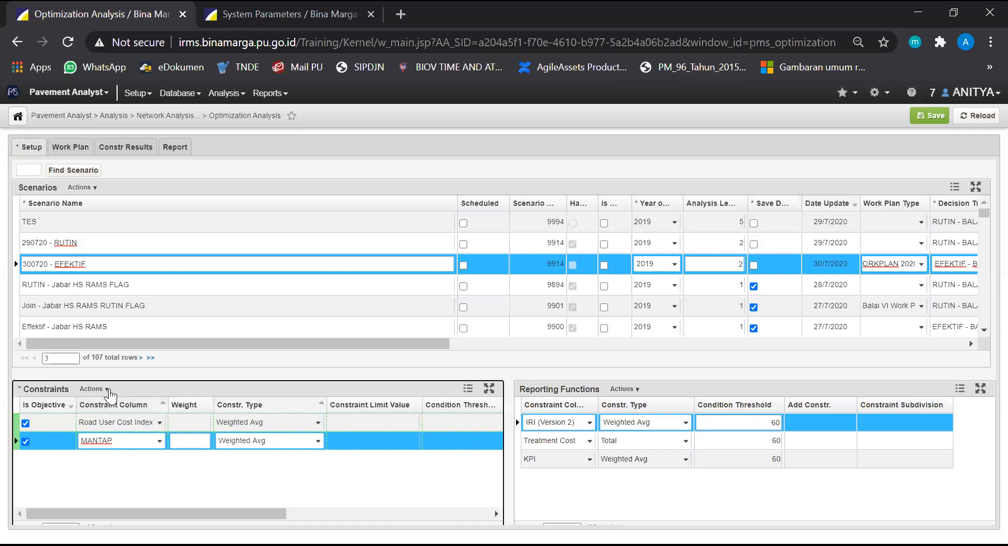
# Insert a third constraint marked as an objective, using the KPI column and constraint type Weighted Avg
pyautogui.click(93, 390)
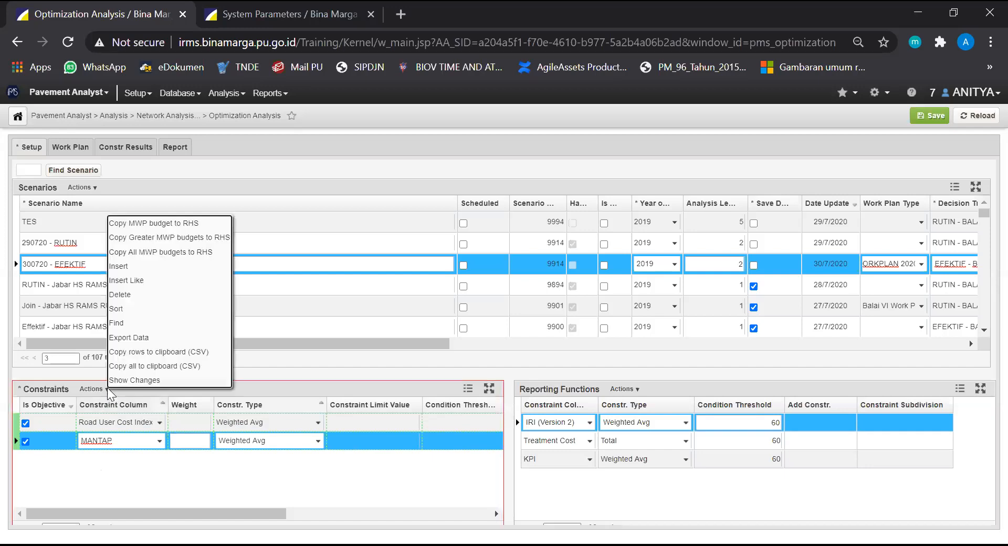
pyautogui.click(137, 266)
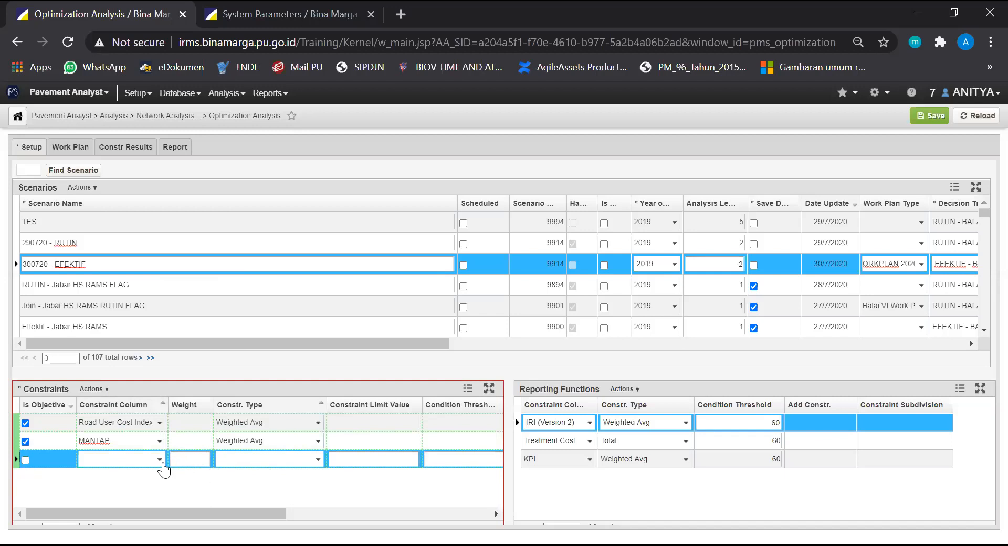
pyautogui.click(25, 460)
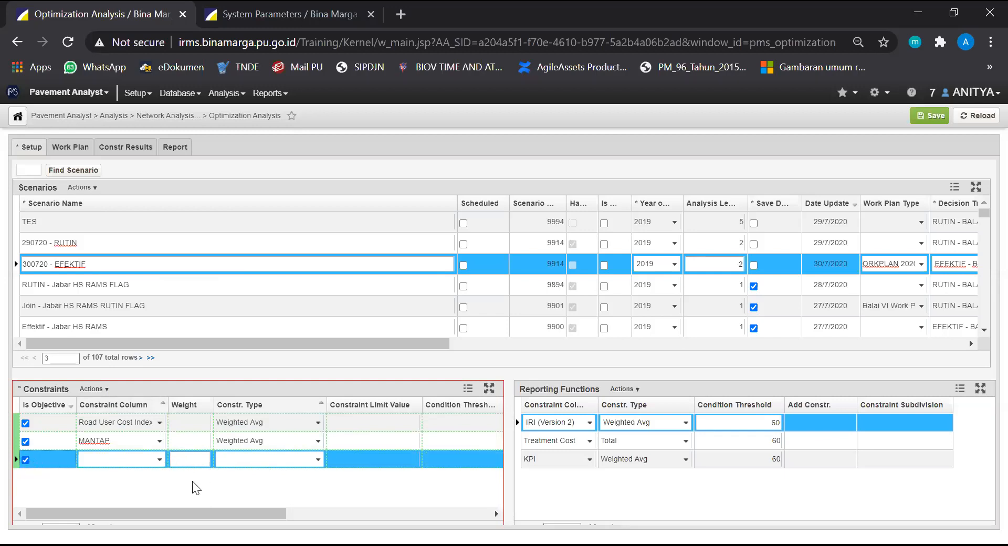
pyautogui.click(159, 460)
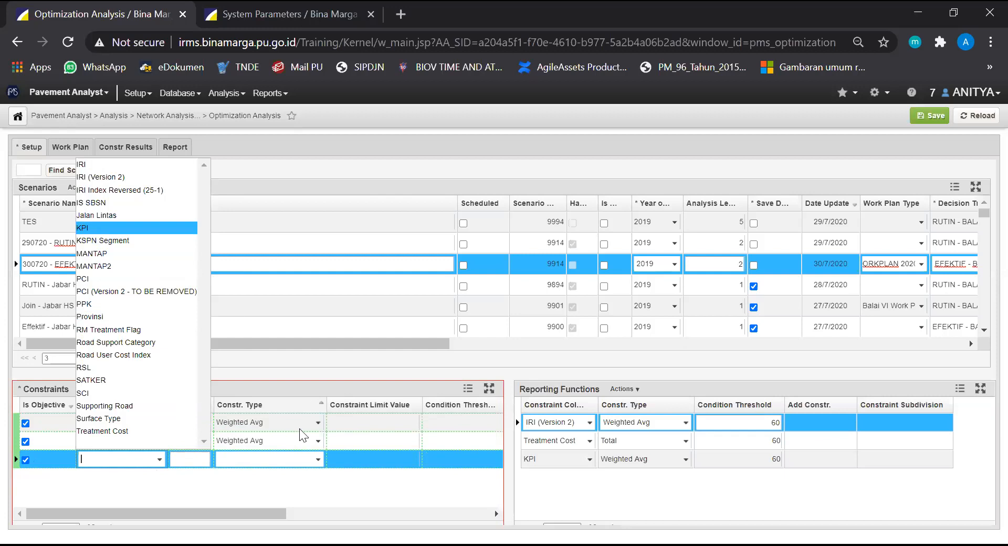
pyautogui.click(323, 458)
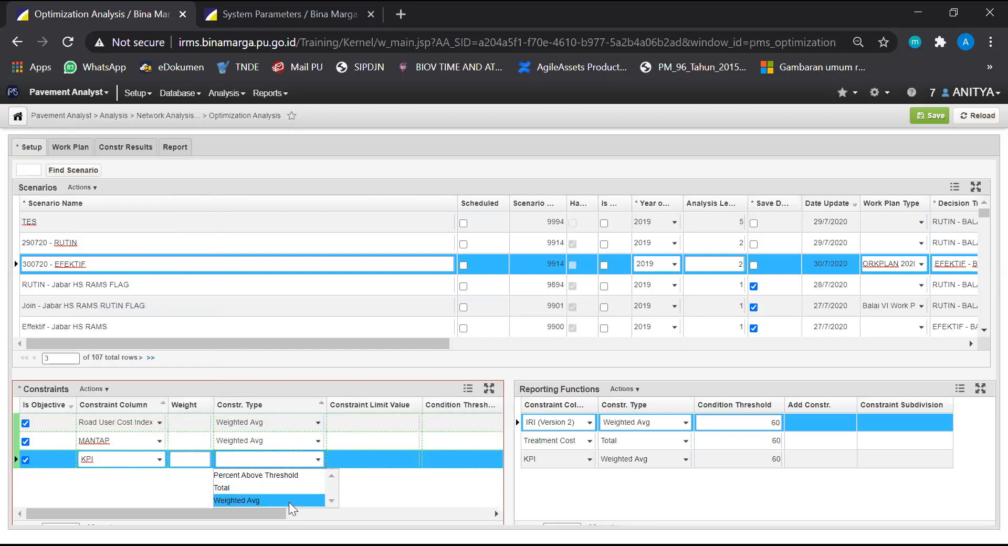
pyautogui.click(288, 502)
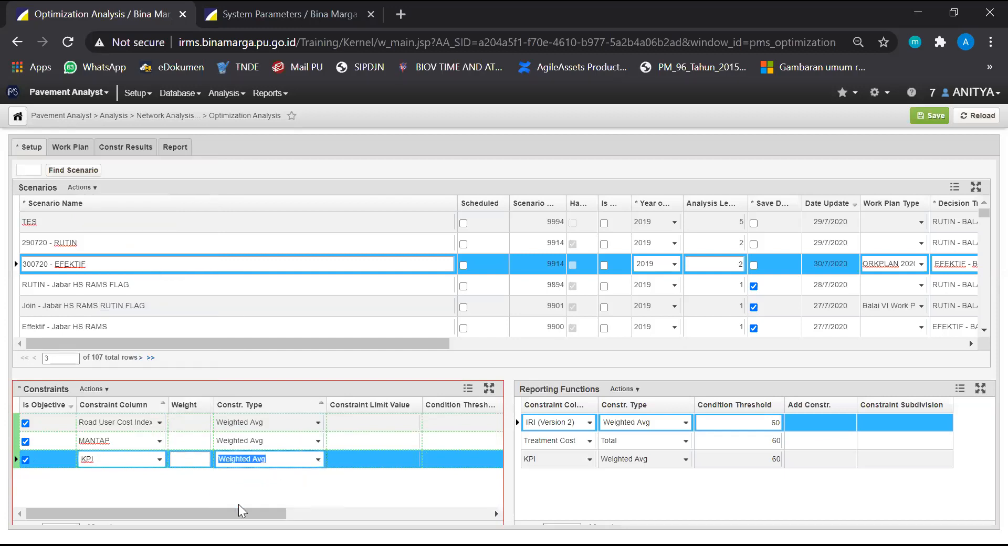
# Insert a fourth, non-objective constraint on the Treatment Cost column with constraint type Total
pyautogui.click(104, 390)
pyautogui.click(119, 268)
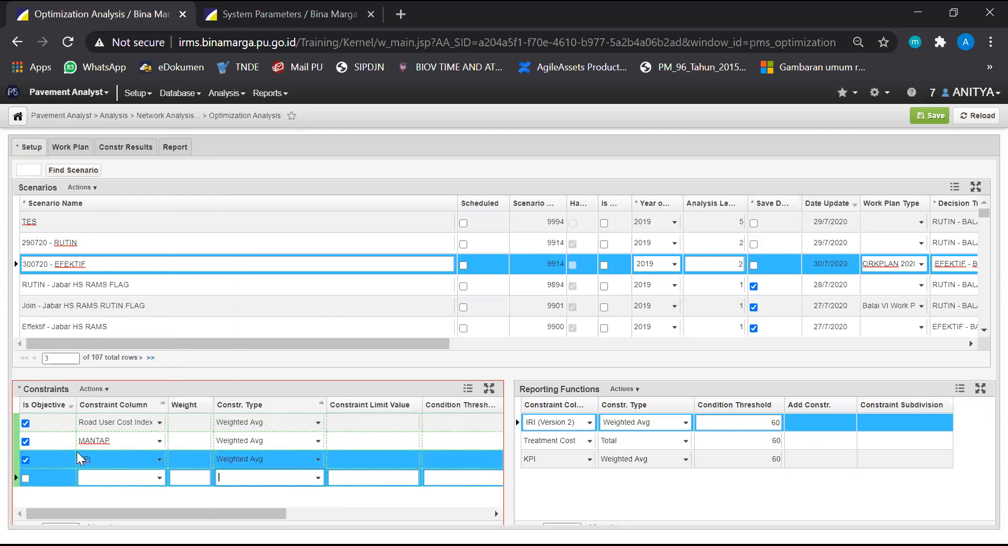
pyautogui.click(159, 479)
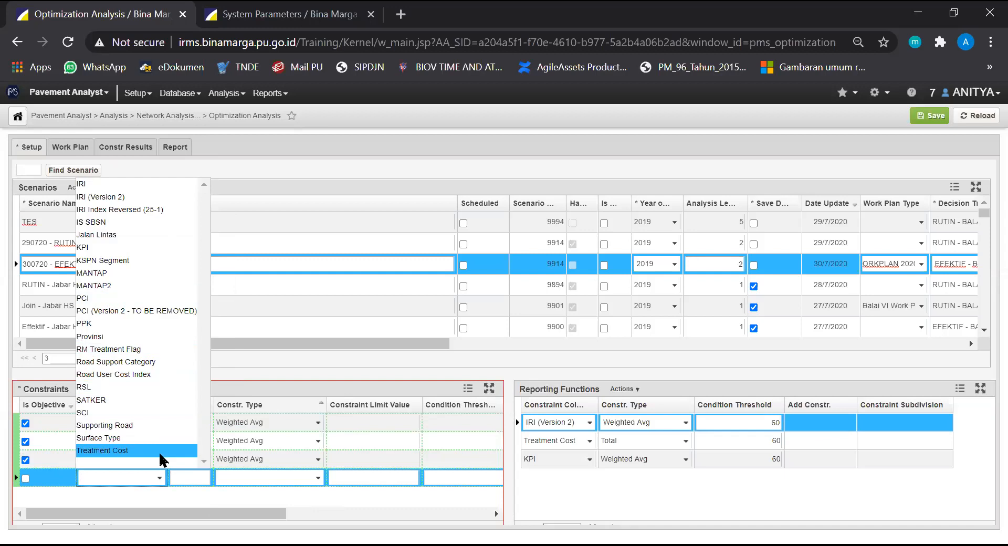
pyautogui.click(303, 483)
pyautogui.click(571, 132)
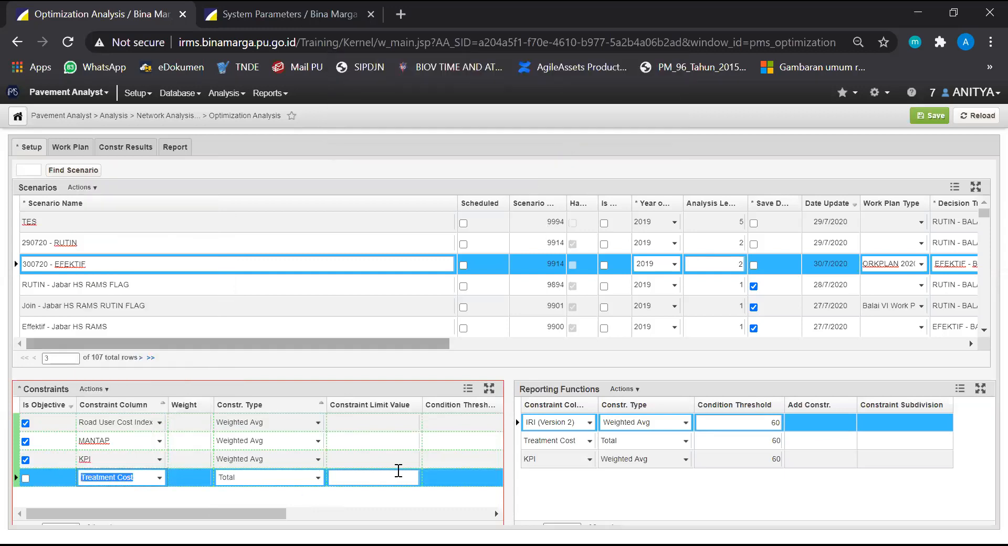
# Set the constraint limit value of the Treatment Cost constraint to 600,000,000,000.00
pyautogui.click(383, 477)
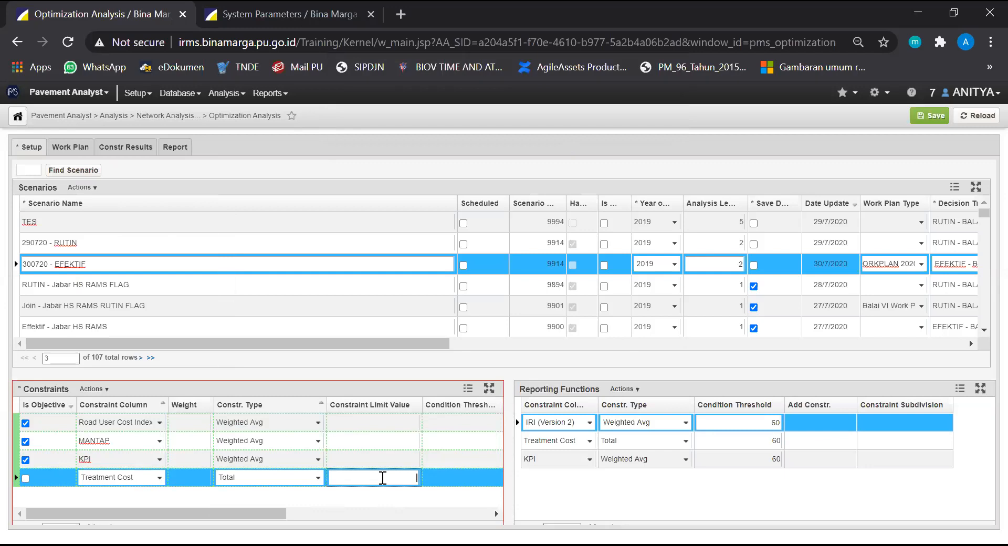
pyautogui.hotkey('ctrl', 'v')
pyautogui.click(413, 503)
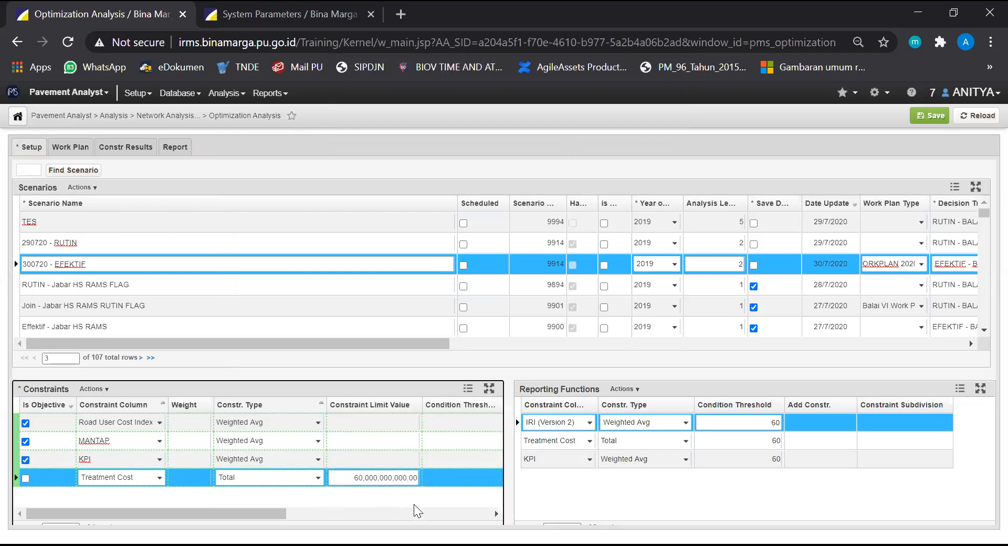
pyautogui.click(388, 476)
pyautogui.click(387, 477)
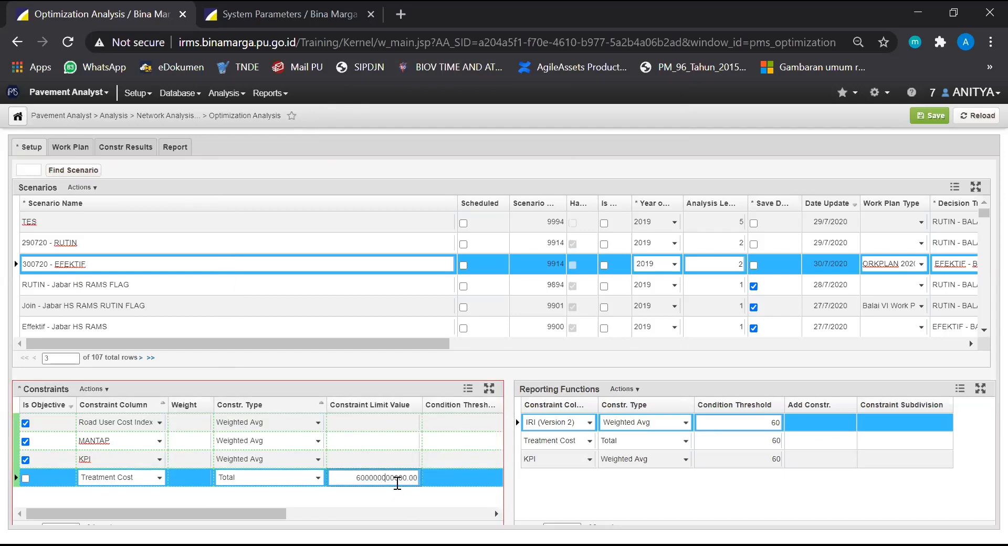
pyautogui.write('0')
pyautogui.click(221, 506)
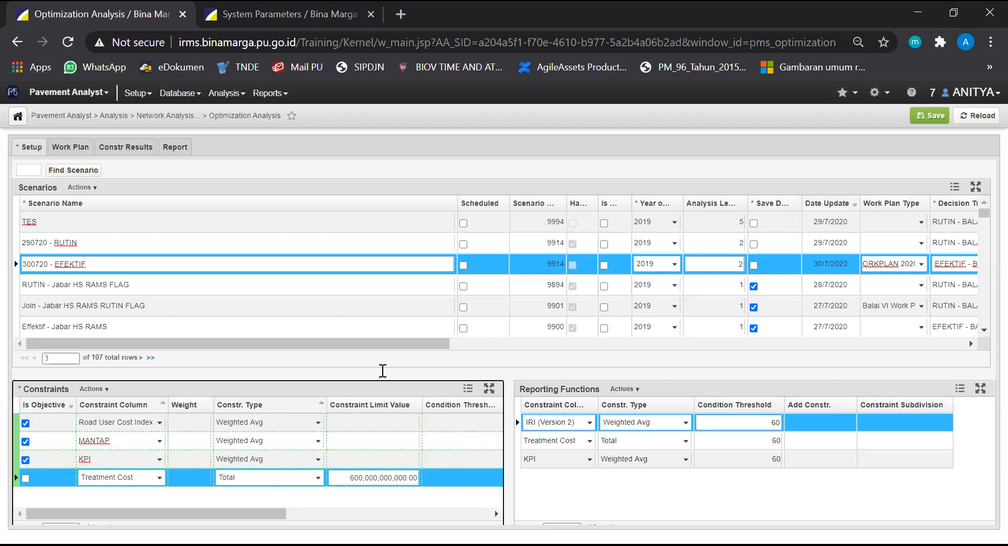
# Examine the constraint column and constraint type options of the MANTAP constraint, keeping MANTAP and Weighted Avg selected
pyautogui.click(284, 193)
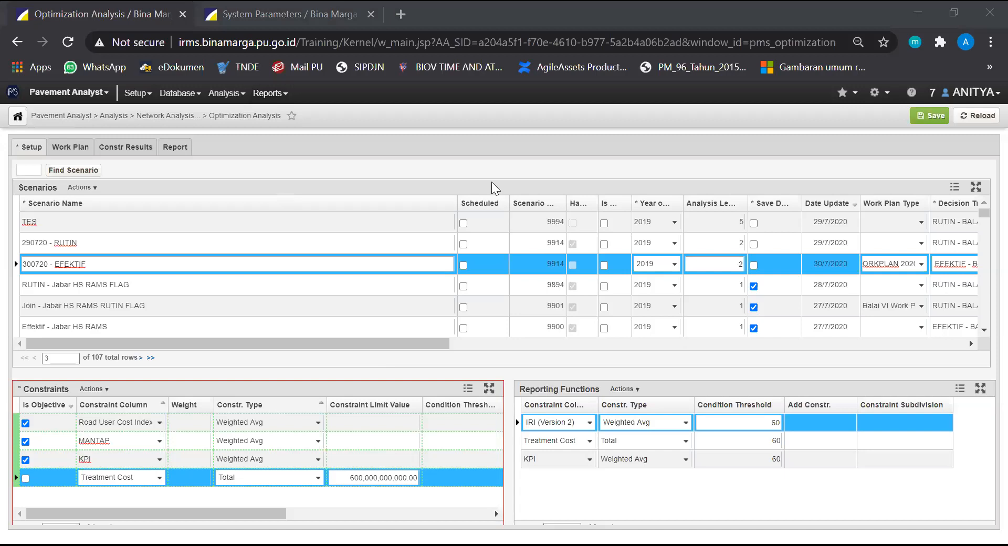
pyautogui.click(209, 495)
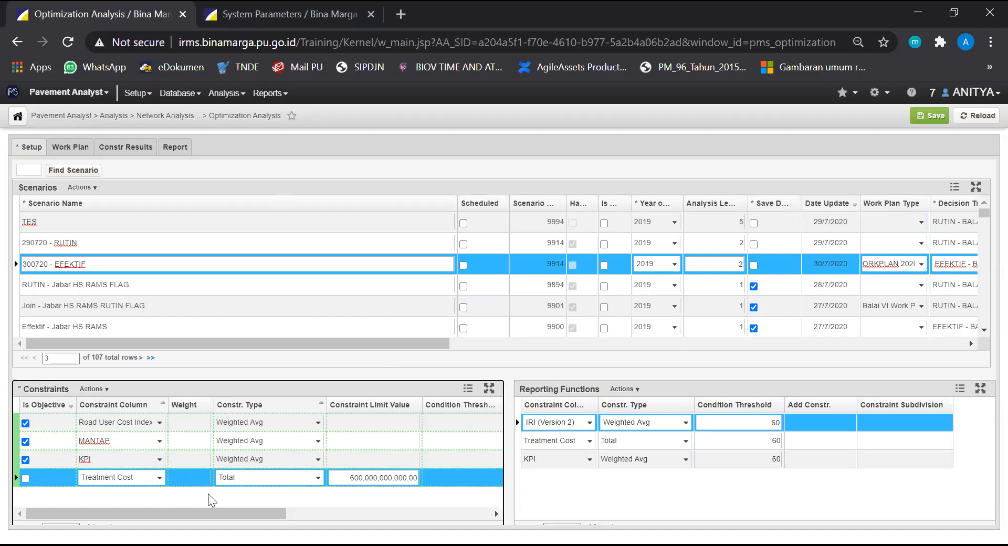
pyautogui.click(154, 442)
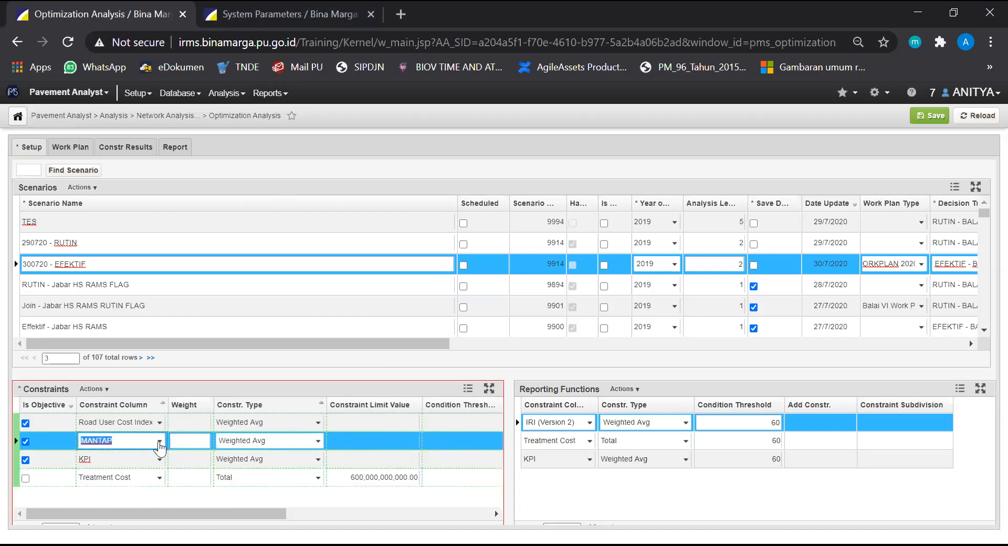
pyautogui.click(160, 441)
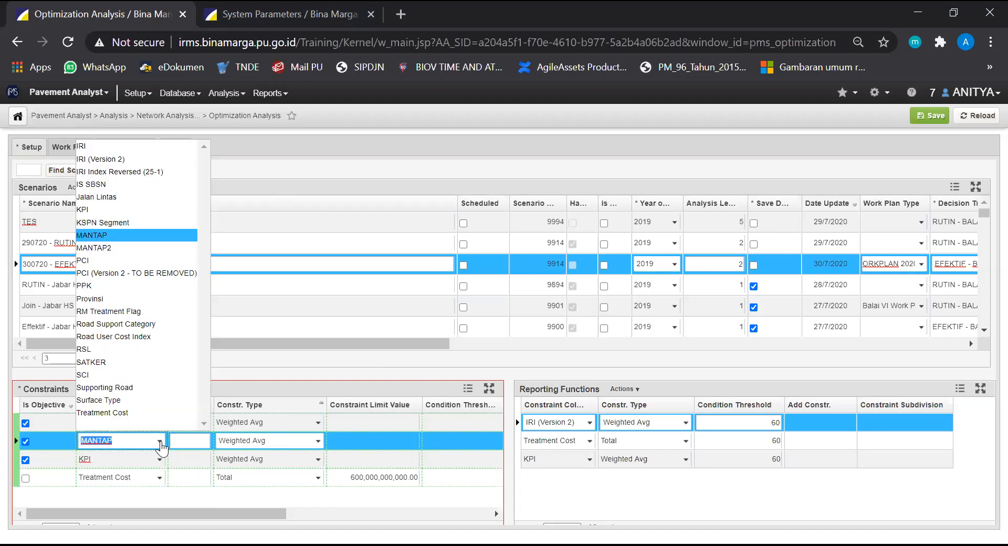
pyautogui.click(159, 442)
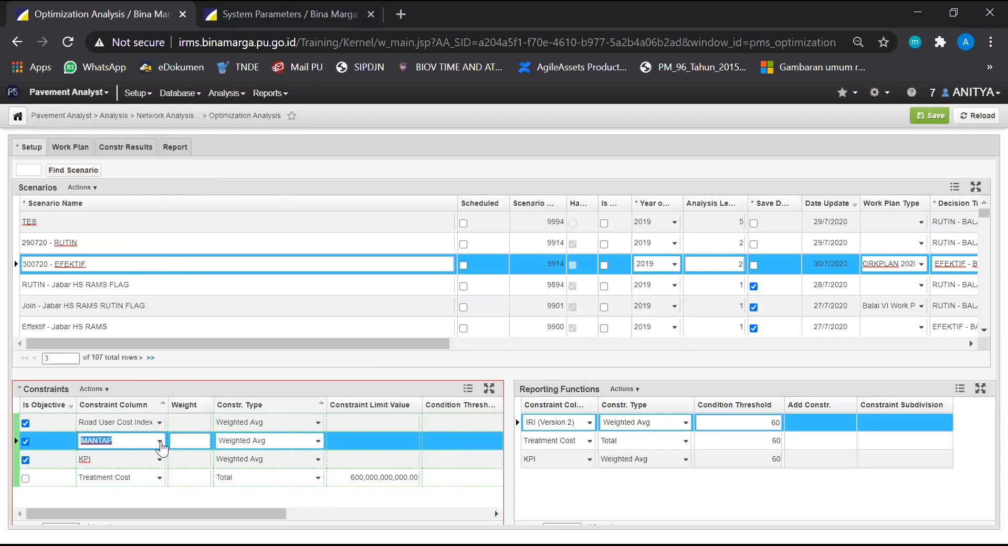
pyautogui.click(228, 390)
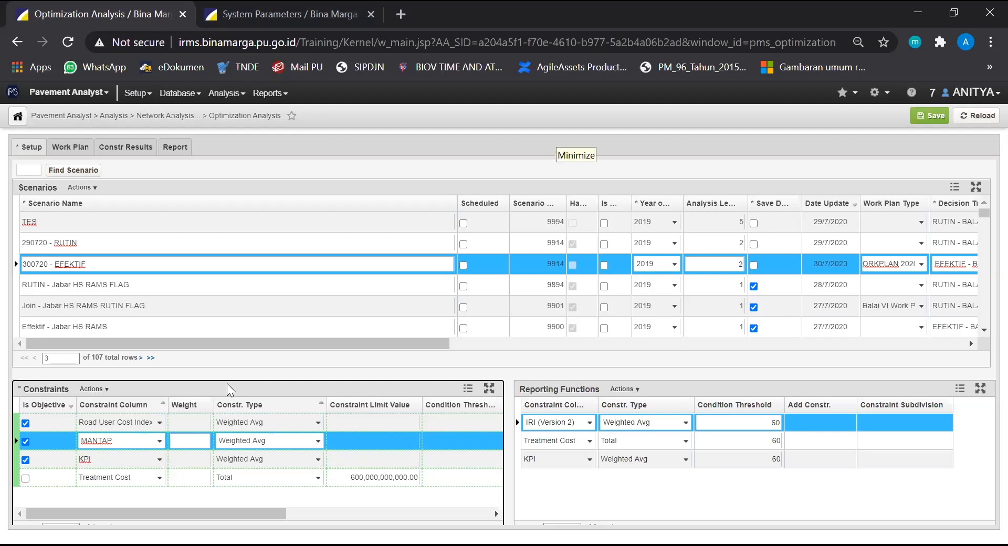
pyautogui.click(159, 441)
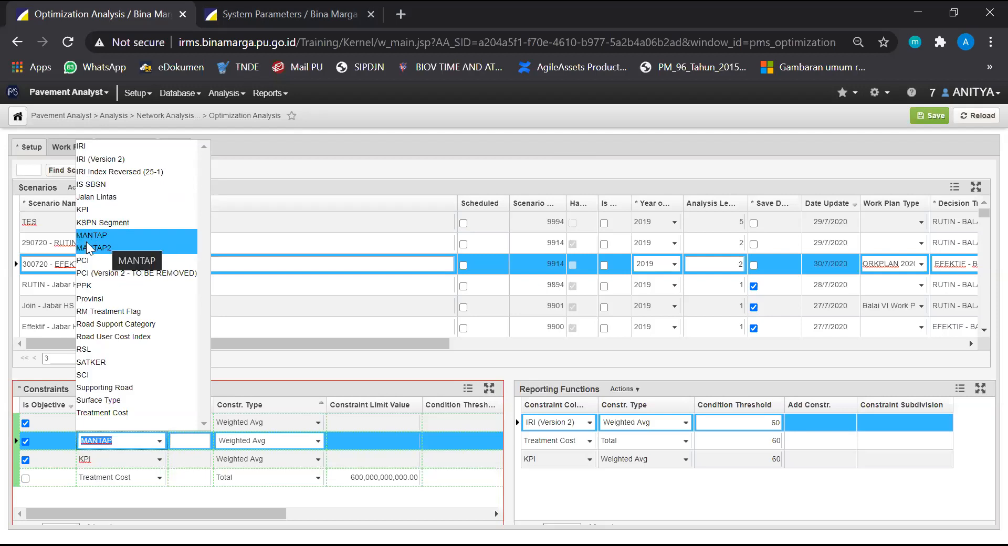
pyautogui.click(112, 234)
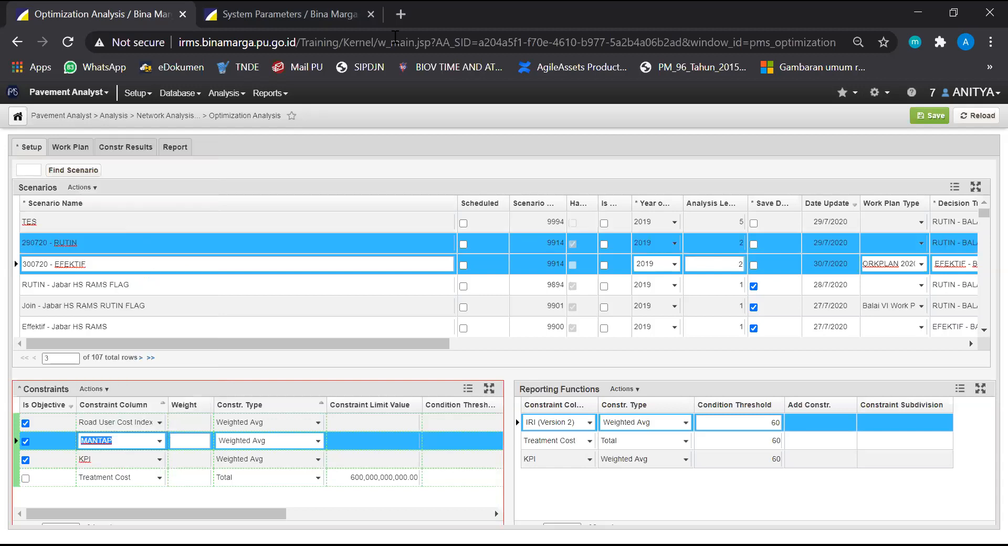
pyautogui.hotkey('alt', 'Tab')
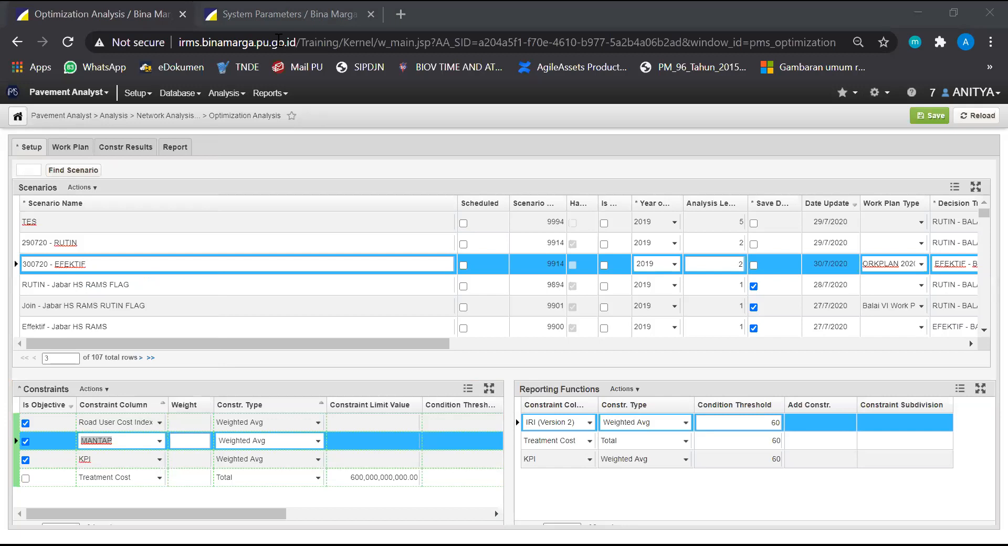
pyautogui.click(347, 328)
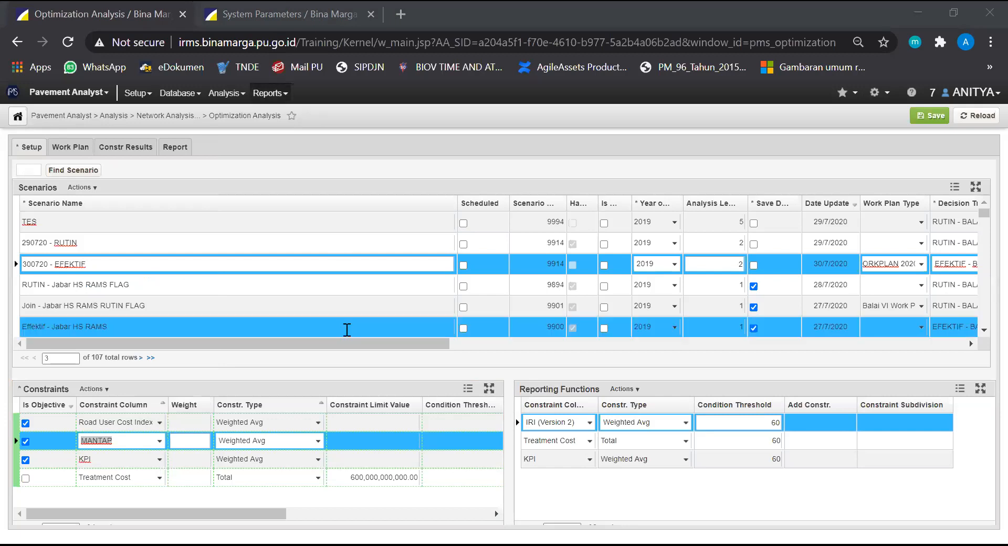
pyautogui.click(315, 441)
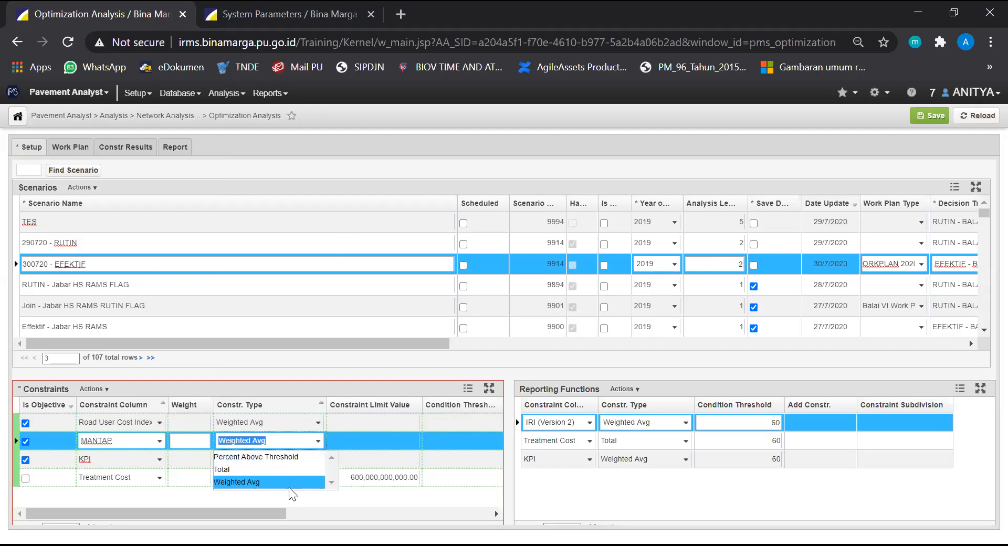
pyautogui.click(291, 483)
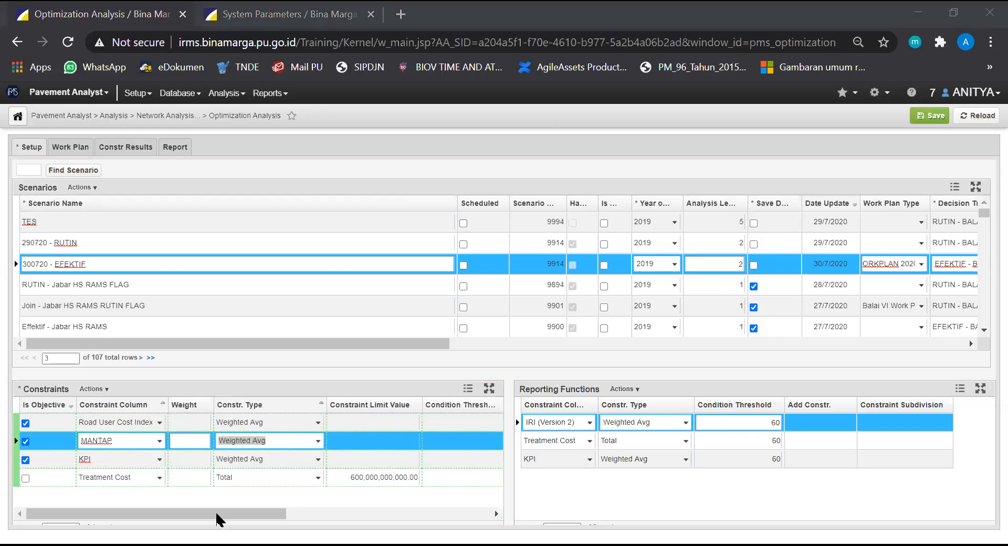
# Save the 300720 - EFEKTIF scenario with its new constraints
pyautogui.click(371, 435)
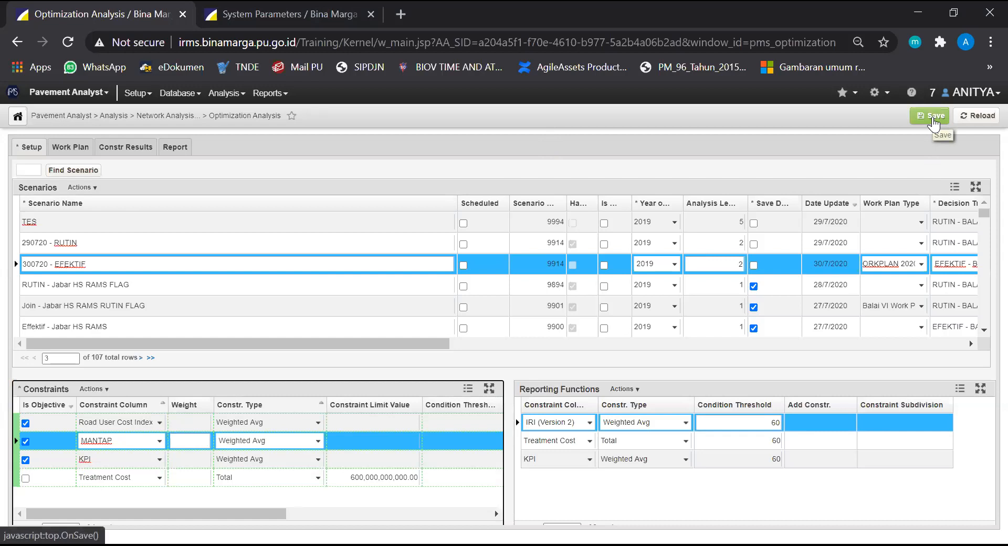
pyautogui.click(933, 121)
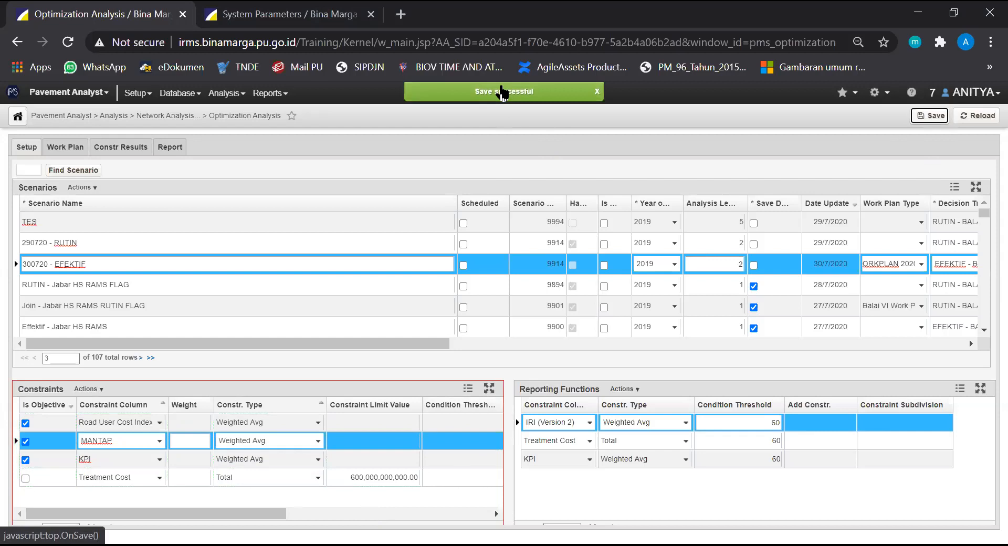
pyautogui.click(339, 504)
pyautogui.moveTo(282, 513); pyautogui.dragTo(282, 520)
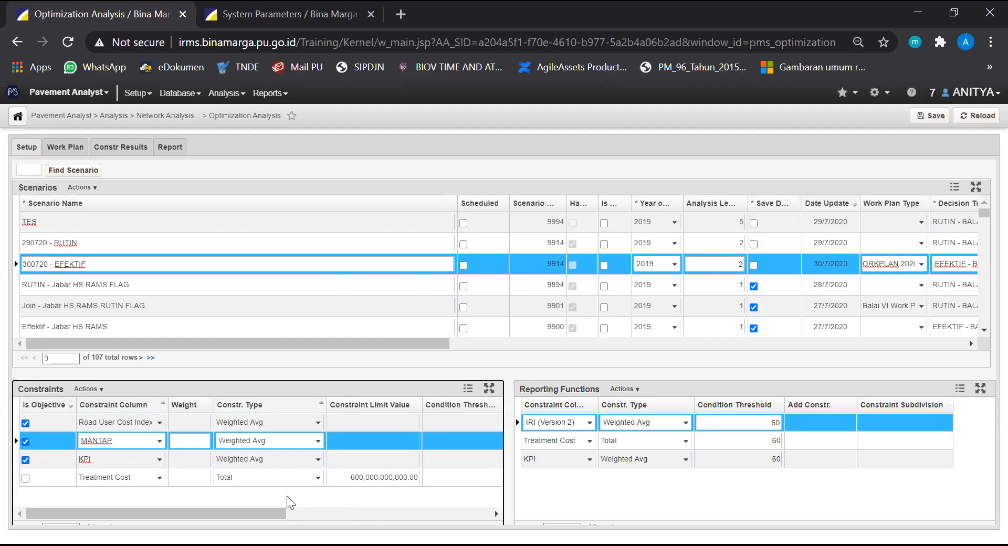
# Compare the constraints of the 290720 - RUTIN scenario with those of 300720 - EFEKTIF, ending on 300720 - EFEKTIF
pyautogui.click(101, 248)
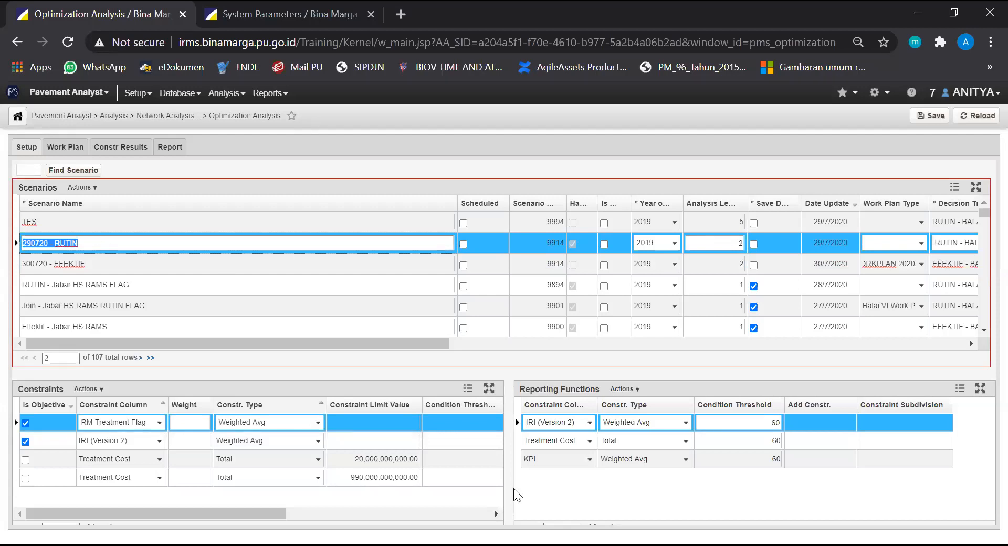
pyautogui.click(226, 263)
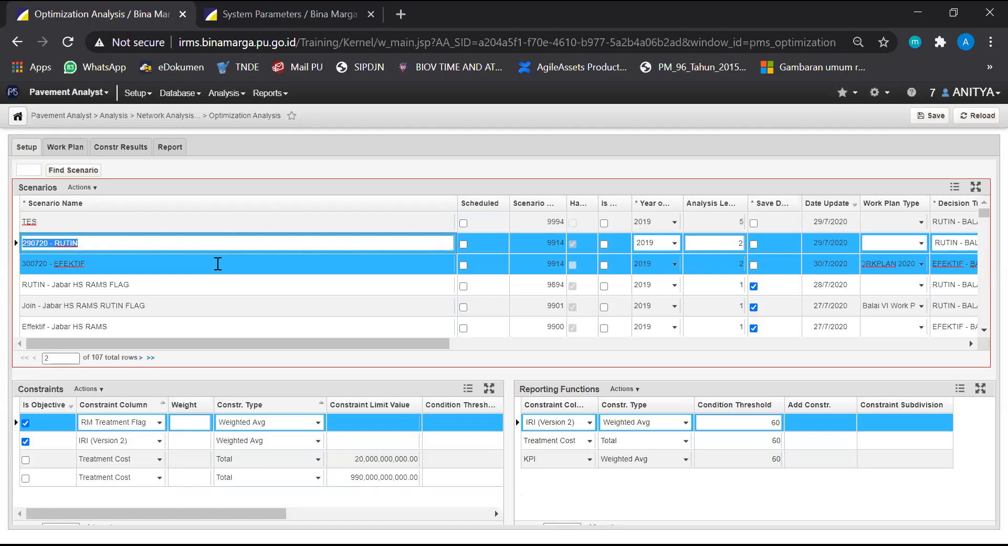
pyautogui.click(218, 264)
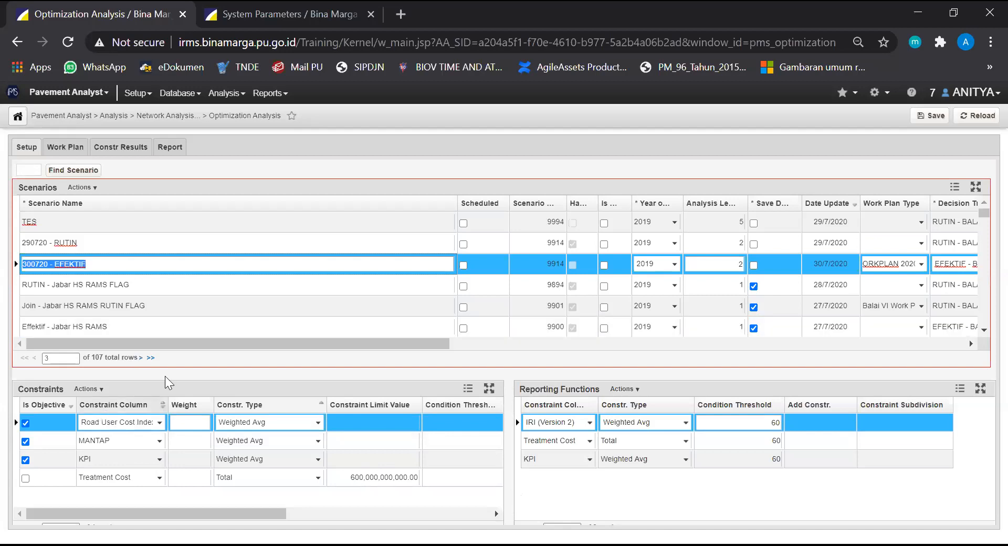
pyautogui.click(63, 241)
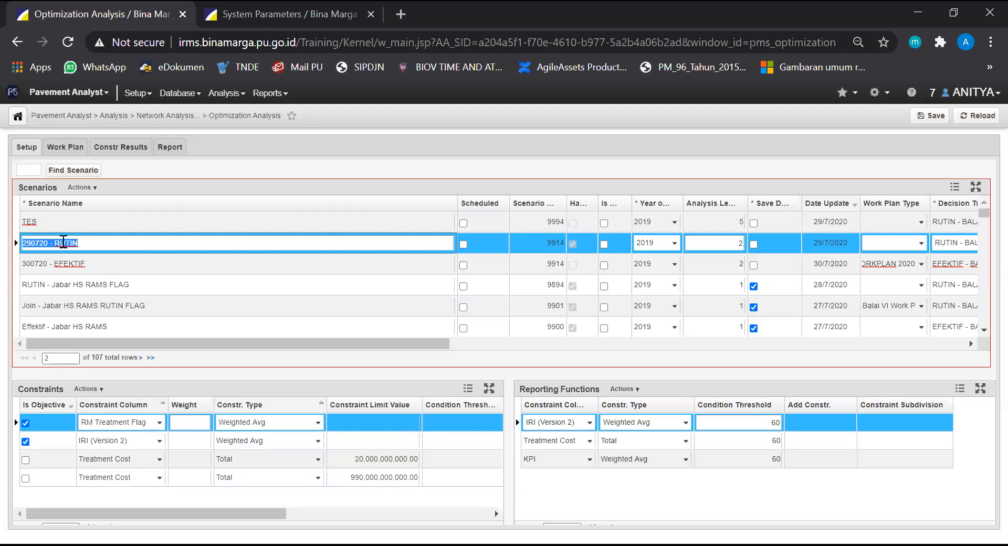
pyautogui.click(110, 258)
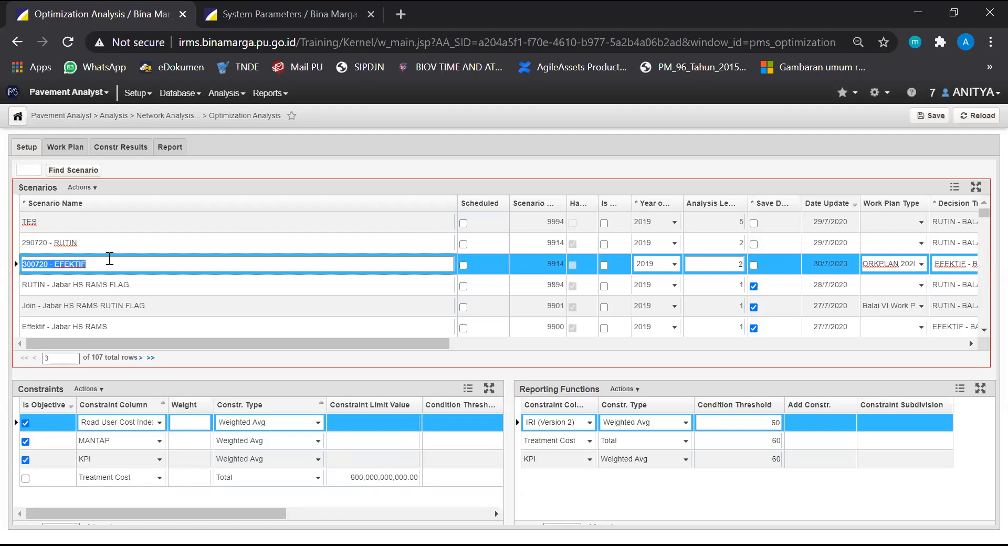
pyautogui.click(227, 499)
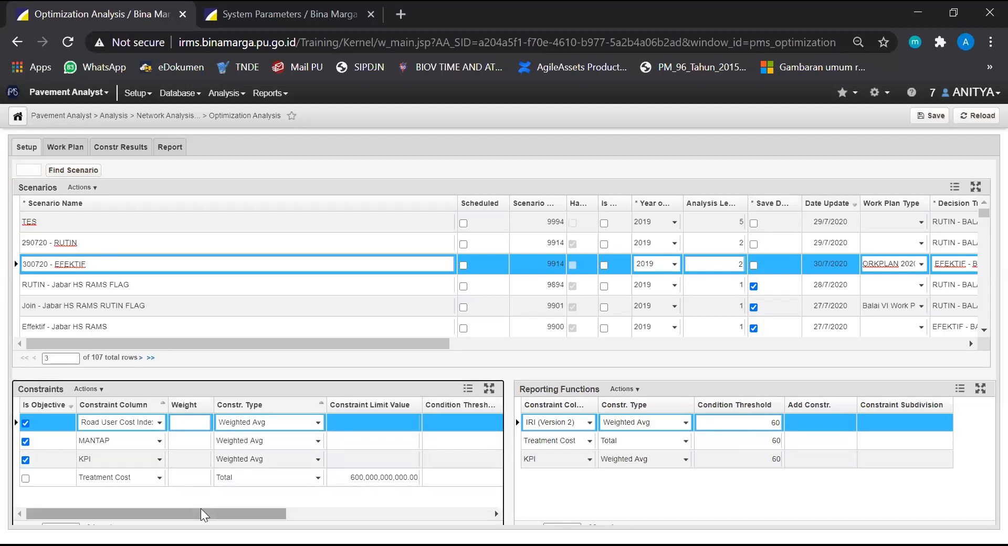
pyautogui.moveTo(201, 508)
pyautogui.mouseDown()
pyautogui.moveTo(215, 509)
pyautogui.moveTo(185, 503)
pyautogui.mouseUp()
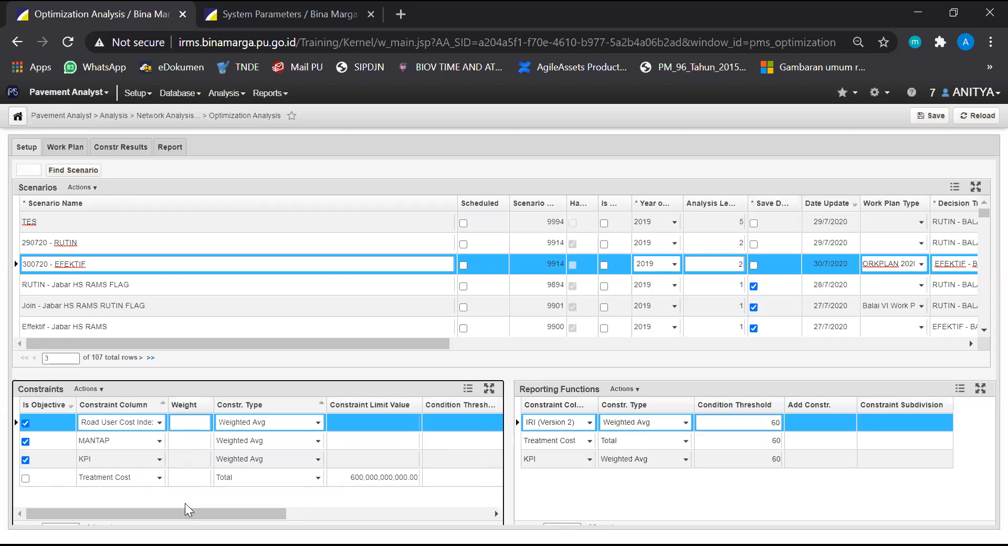
pyautogui.click(347, 477)
# Delete all the existing reporting functions of the 300720 - EFEKTIF scenario
pyautogui.click(635, 509)
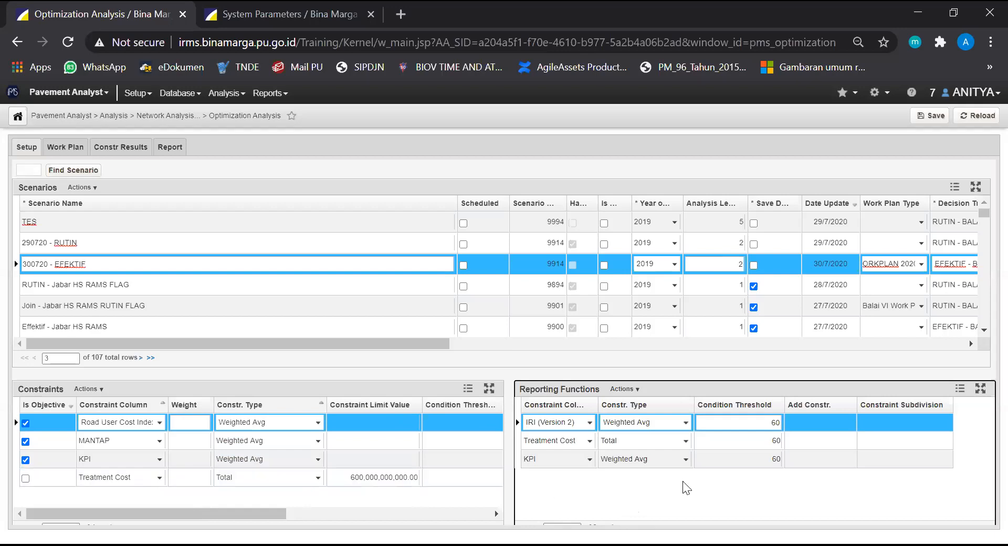
pyautogui.rightClick(819, 459)
pyautogui.click(852, 380)
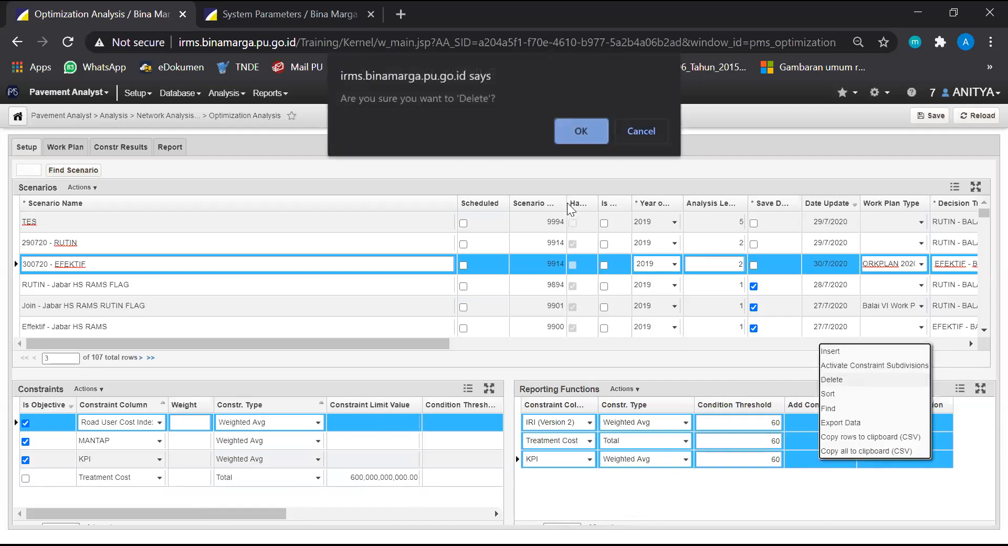
pyautogui.click(585, 125)
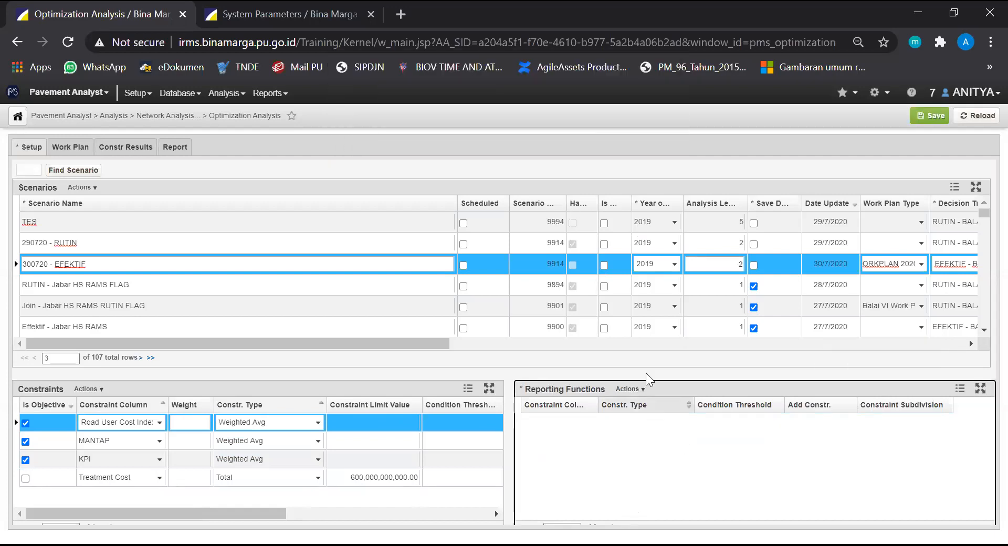
# Insert a reporting function on the MANTAP column with constraint type Weighted Avg
pyautogui.click(640, 391)
pyautogui.click(638, 393)
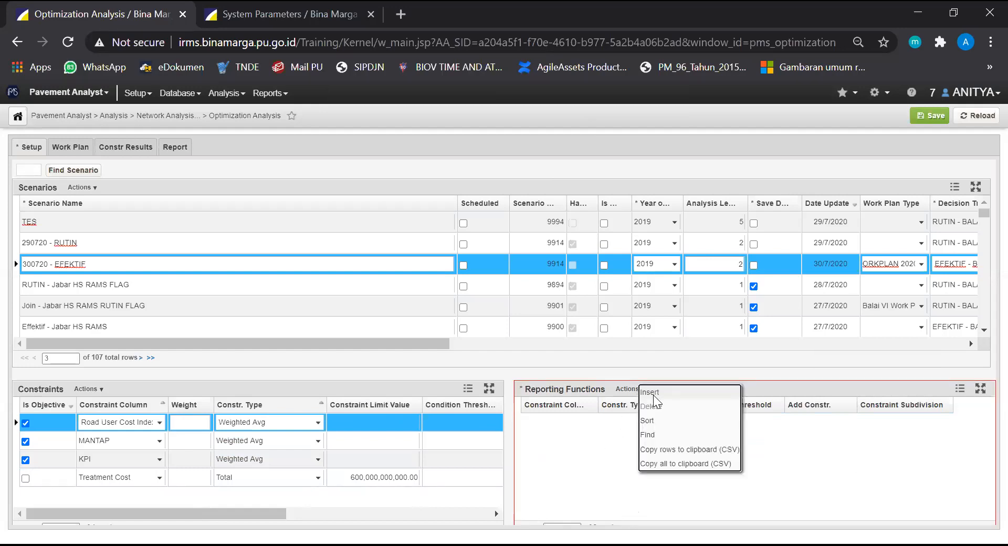
pyautogui.click(653, 394)
pyautogui.click(150, 461)
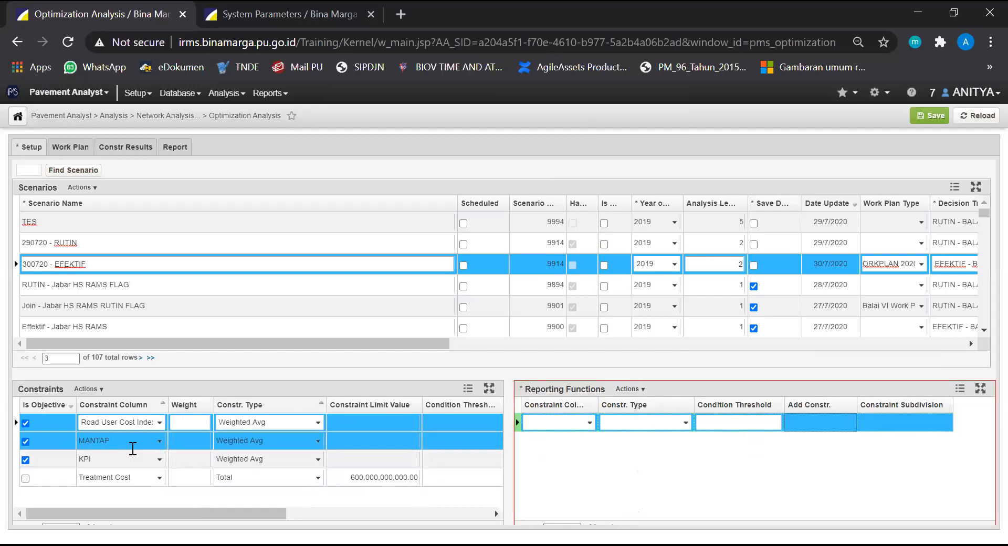
pyautogui.click(550, 429)
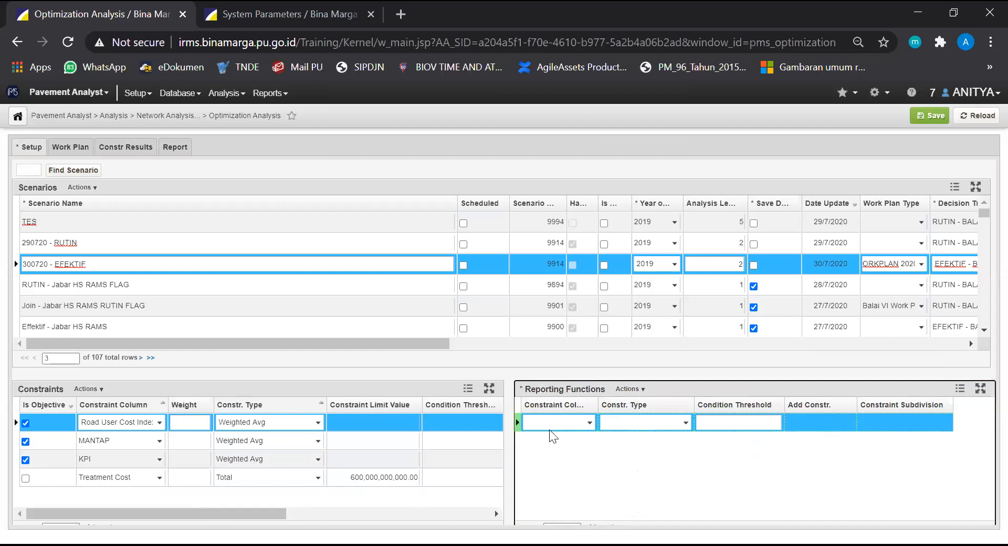
pyautogui.click(589, 423)
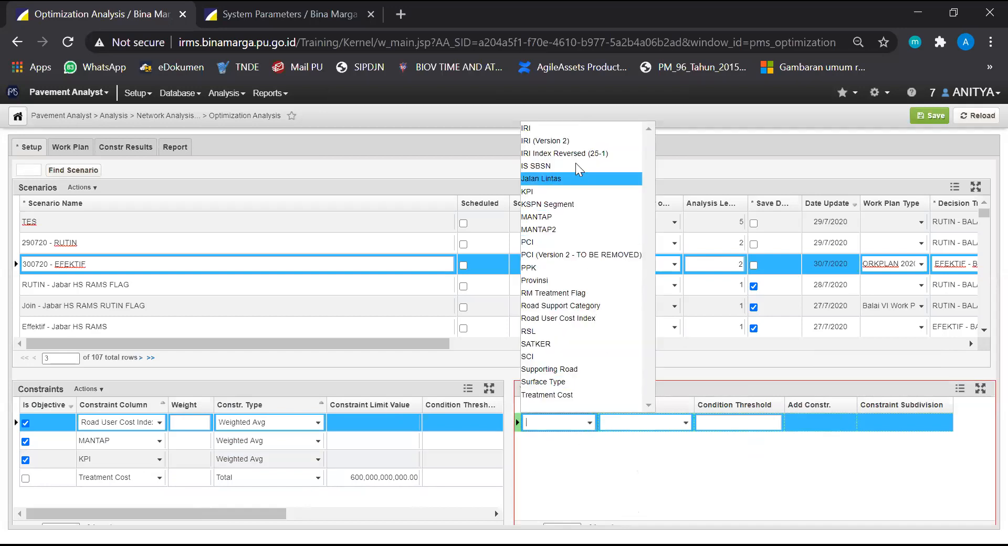
pyautogui.click(556, 214)
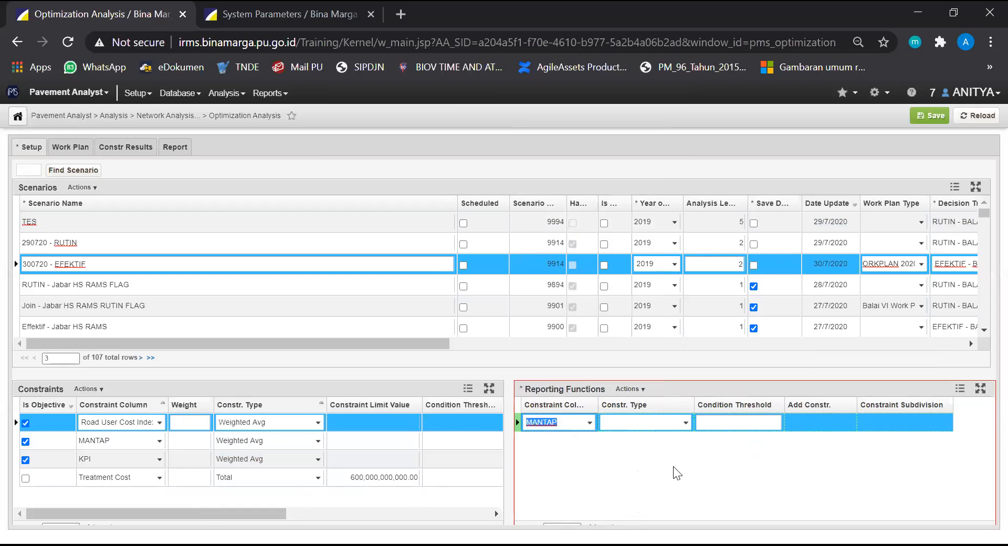
pyautogui.click(686, 428)
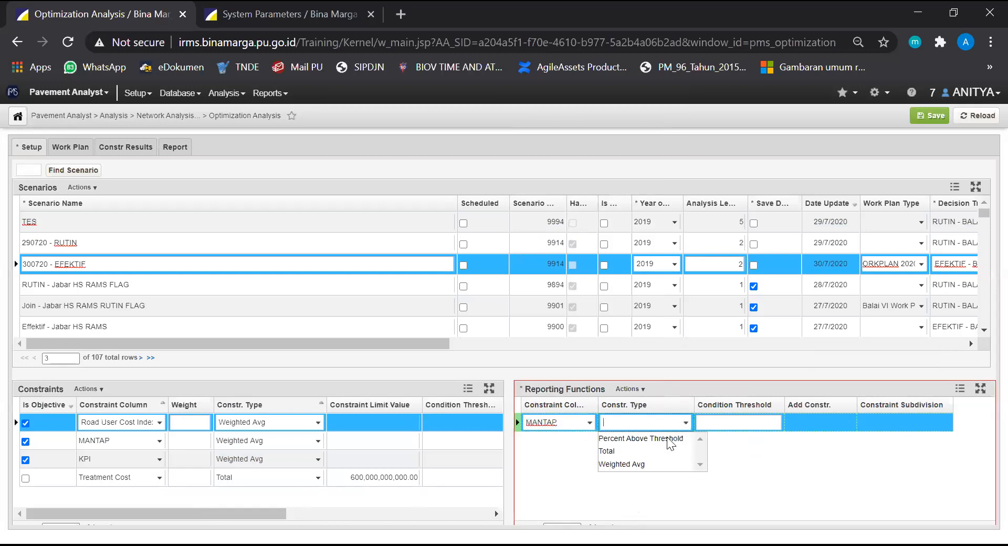
pyautogui.click(650, 464)
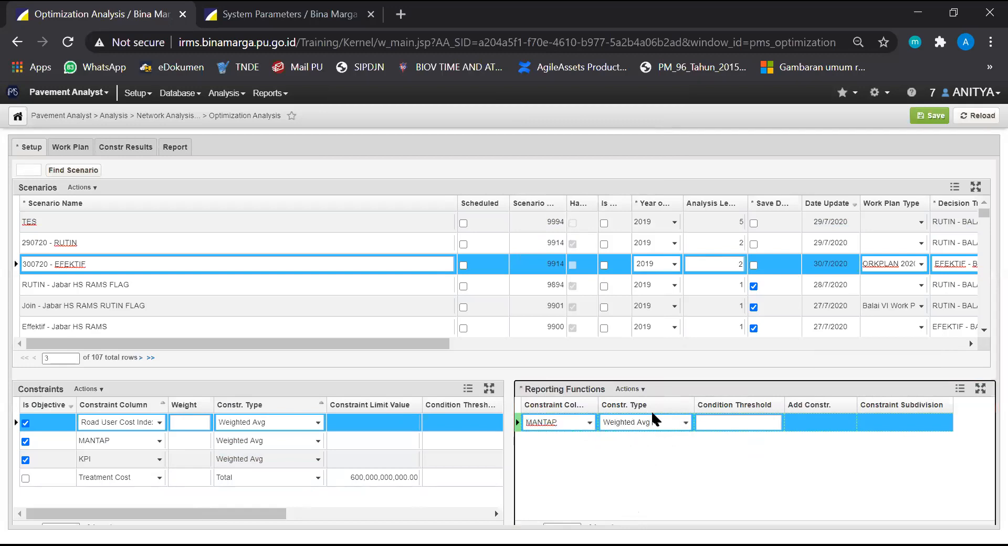
# Insert a second reporting function on the KPI column with constraint type Weighted Avg
pyautogui.click(635, 389)
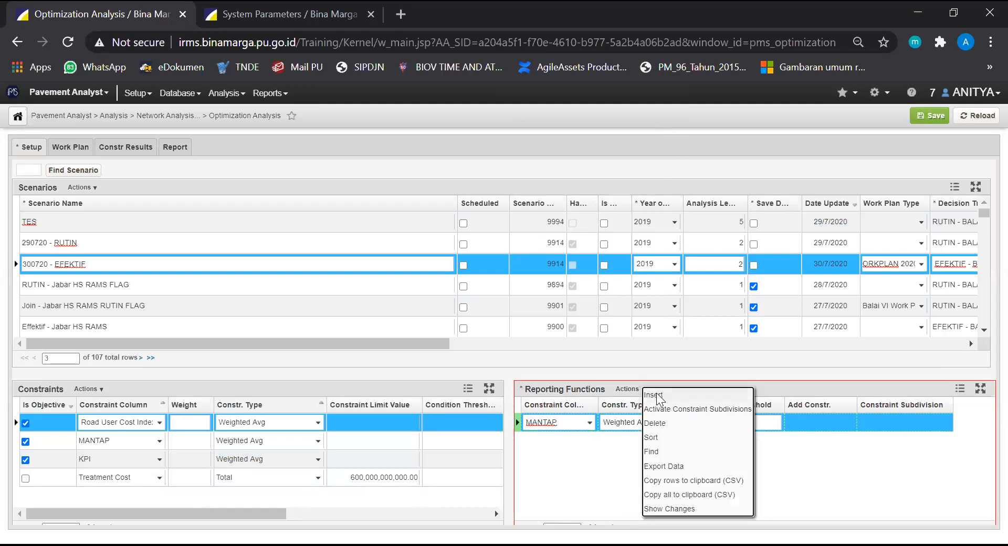
pyautogui.click(656, 399)
pyautogui.click(589, 441)
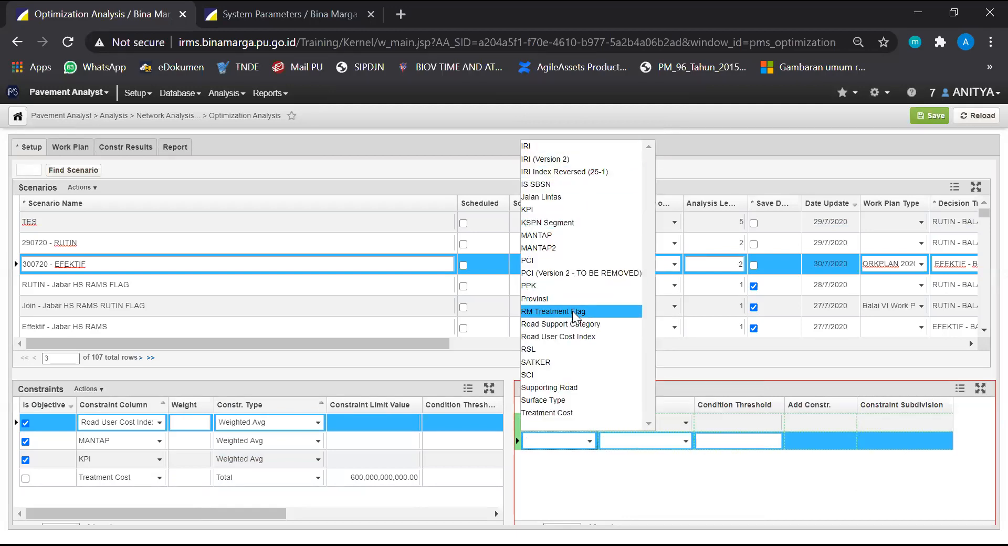
pyautogui.click(557, 209)
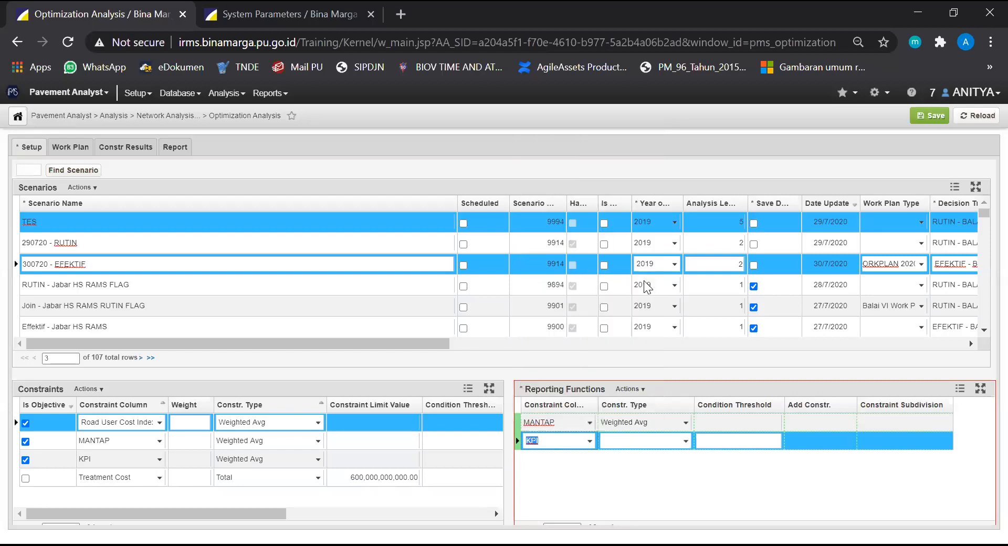
pyautogui.click(684, 441)
pyautogui.click(668, 479)
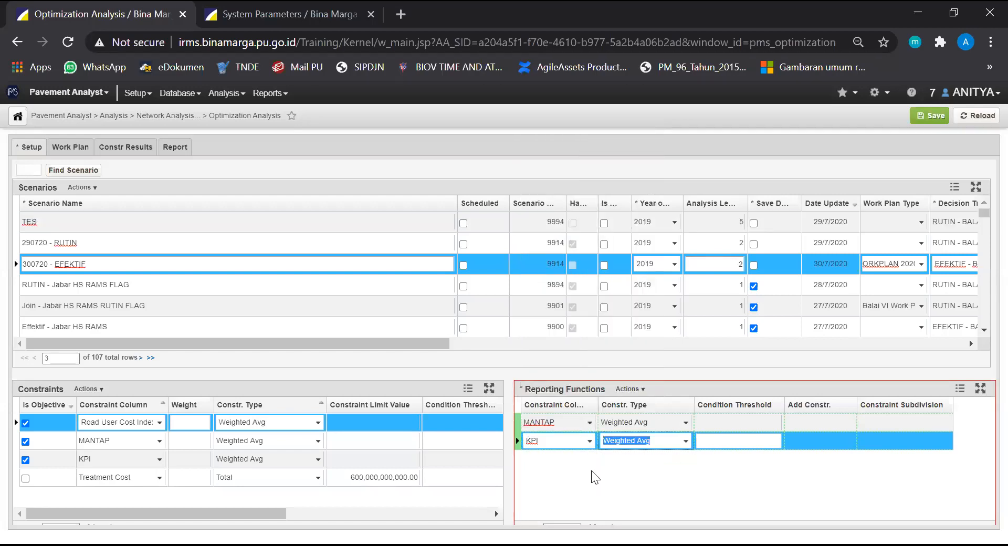
# Insert a third reporting function on the Treatment Cost column with constraint type Total
pyautogui.click(633, 389)
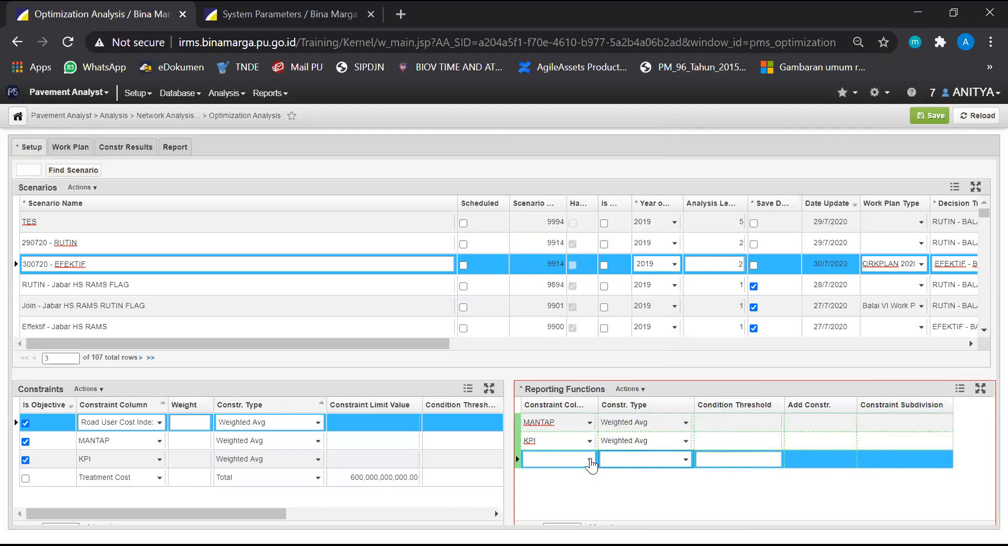
pyautogui.click(589, 460)
pyautogui.click(575, 432)
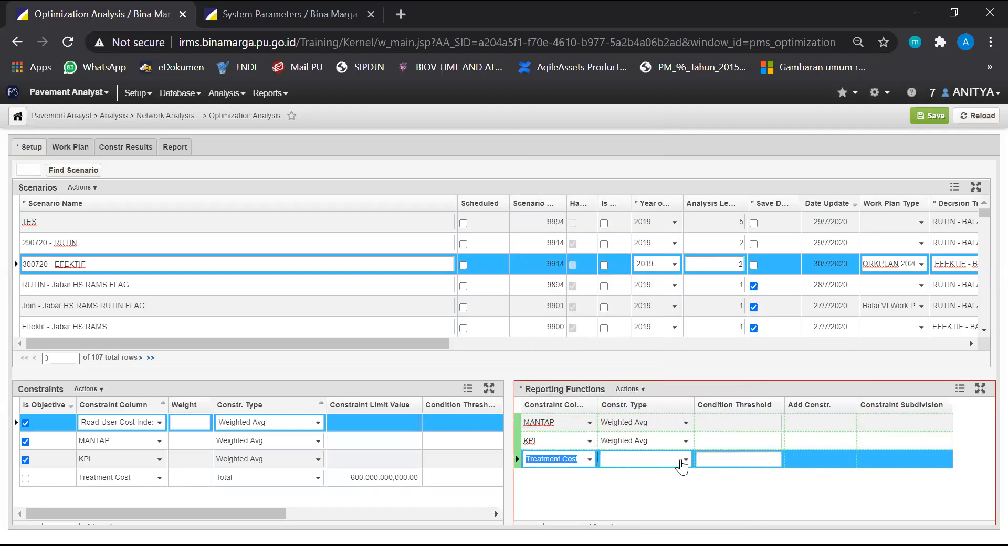
pyautogui.click(682, 462)
pyautogui.click(627, 488)
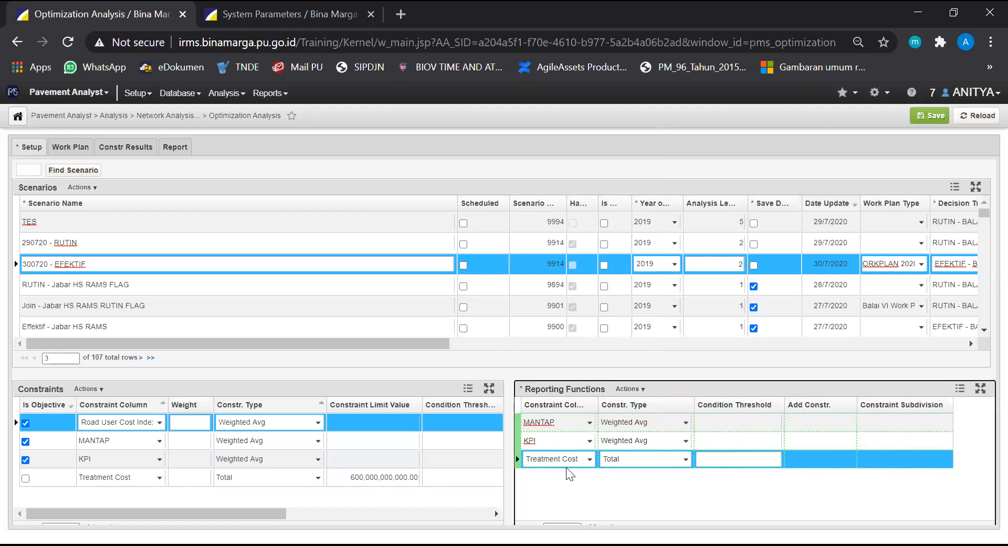
# Insert a fourth reporting function on the IRI (Version 2) column with constraint type Weighted Avg
pyautogui.click(644, 390)
pyautogui.click(652, 399)
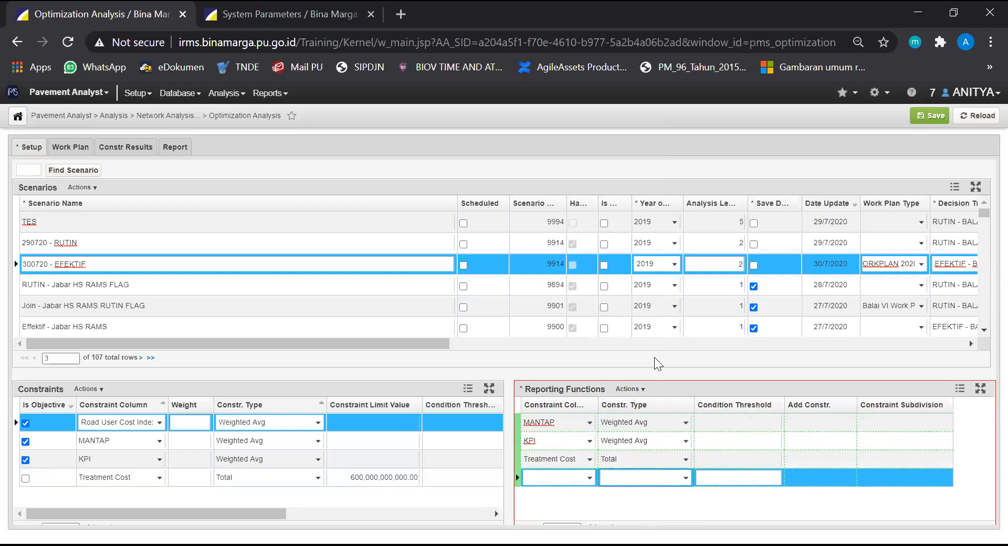
pyautogui.click(590, 480)
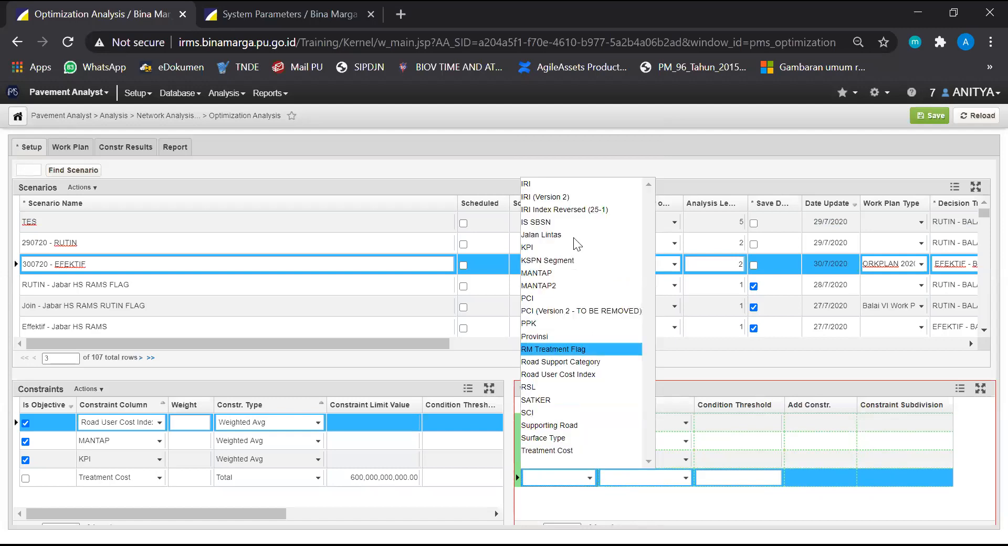
pyautogui.click(583, 197)
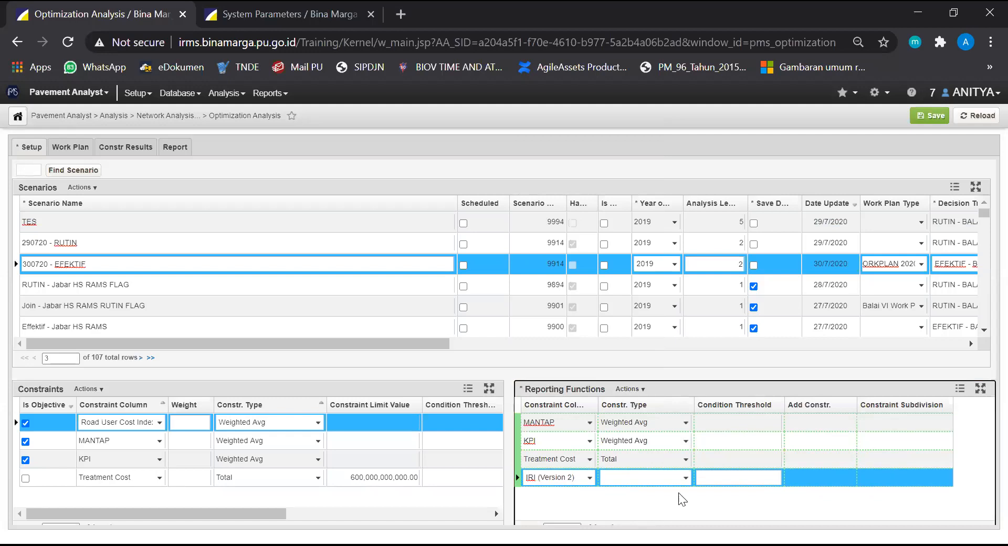
pyautogui.click(686, 479)
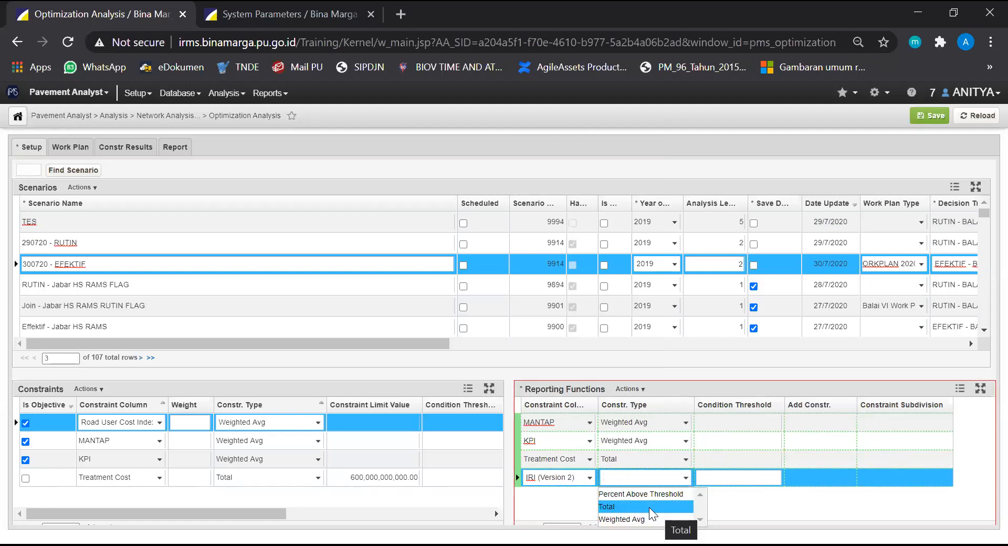
pyautogui.click(632, 518)
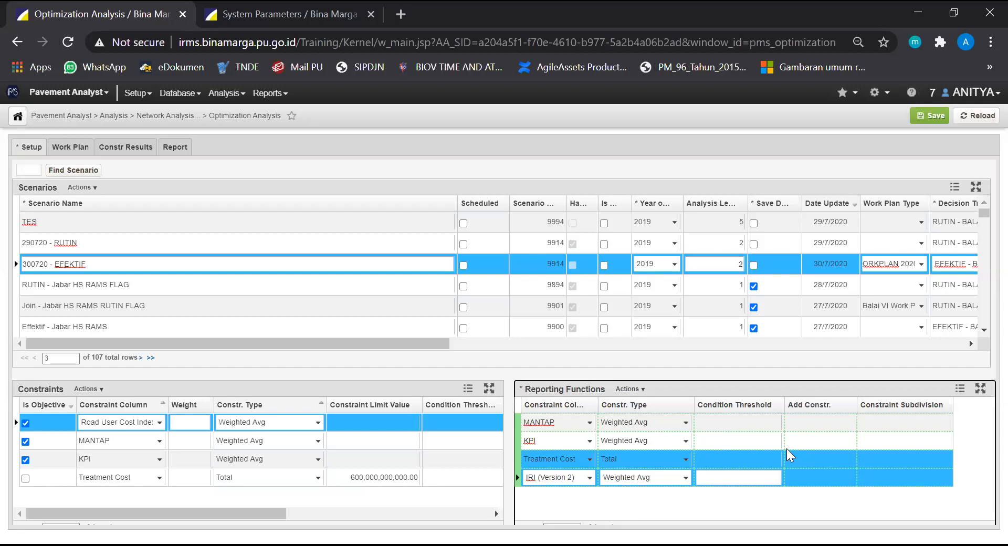
pyautogui.click(811, 455)
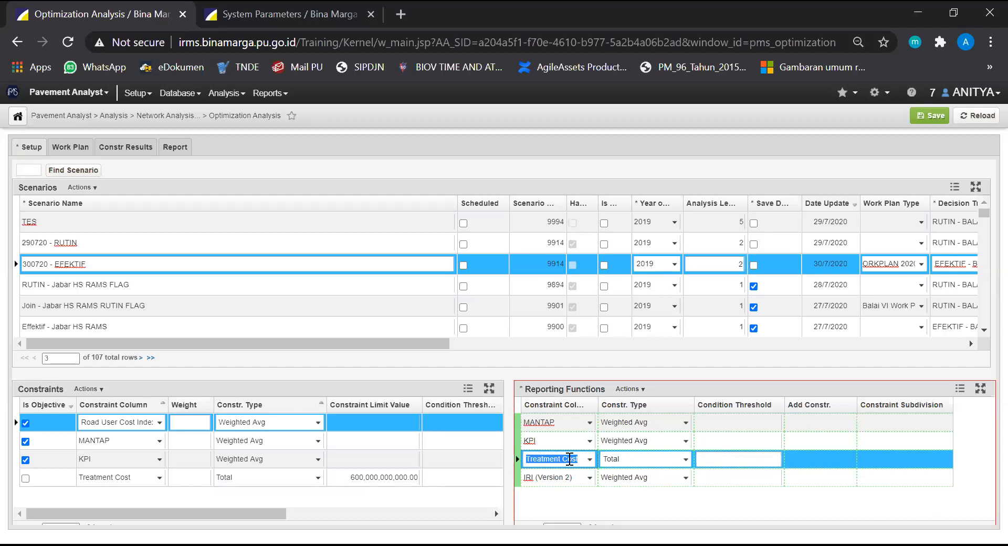
pyautogui.rightClick(570, 458)
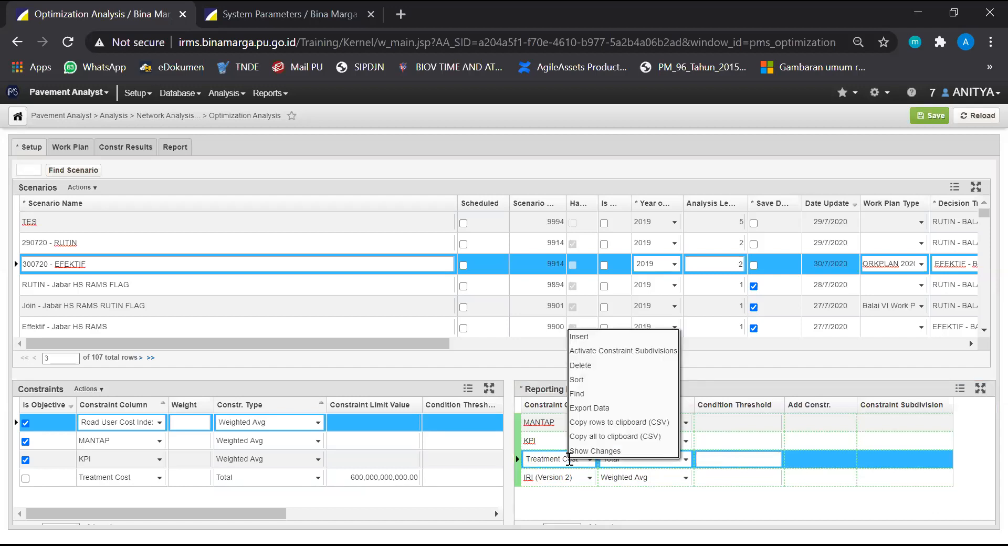
pyautogui.click(648, 351)
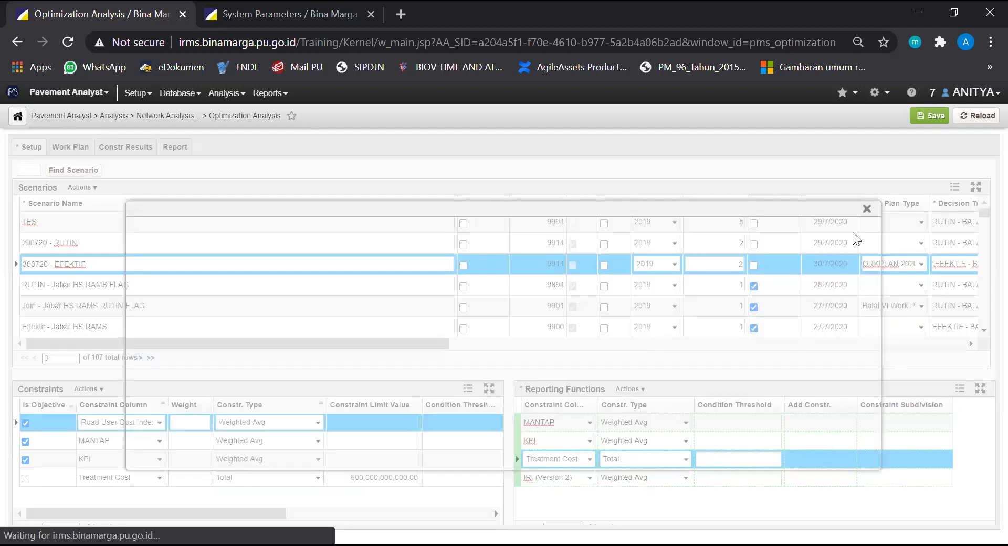
pyautogui.click(867, 209)
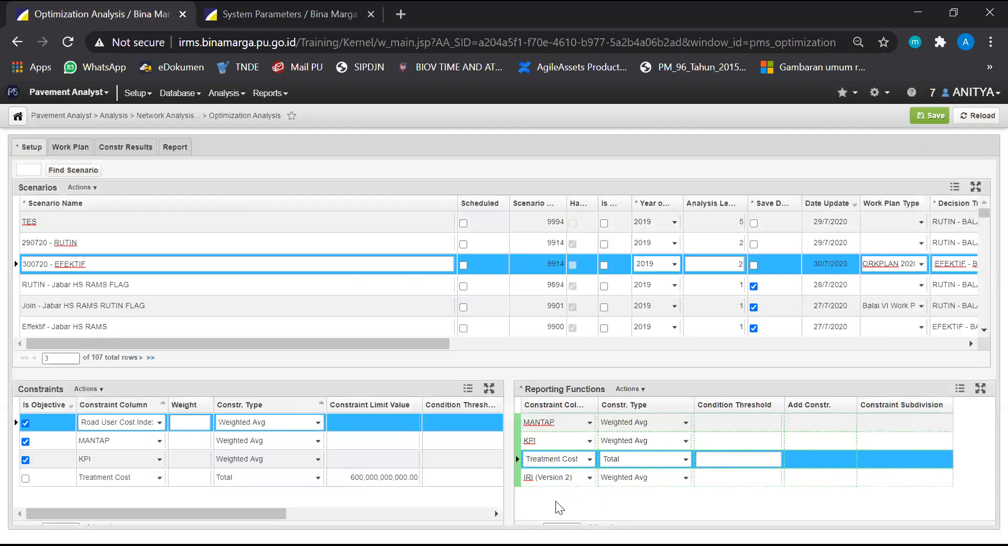
# Activate constraint subdivisions for the Treatment Cost reporting function using the Budget Categories additional constraint
pyautogui.rightClick(568, 460)
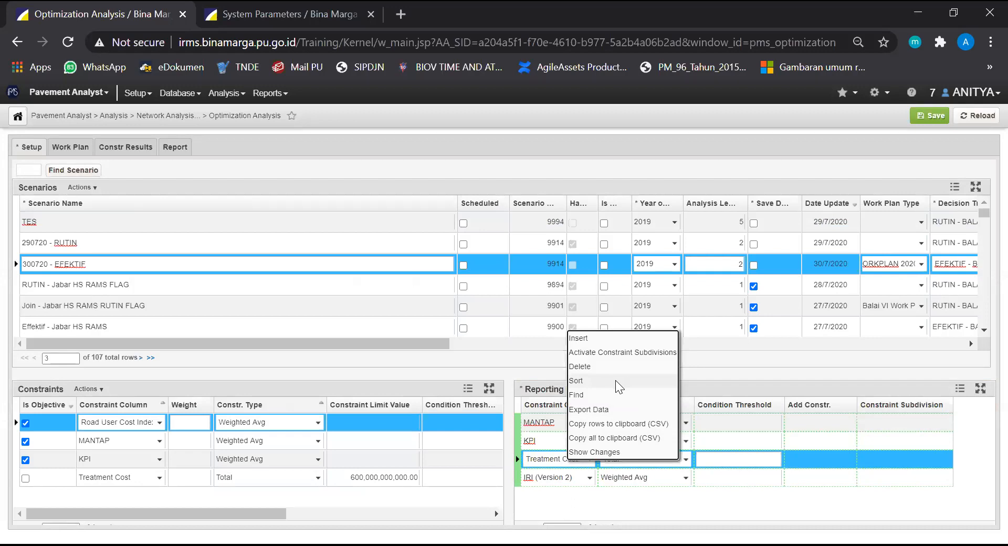
pyautogui.rightClick(551, 459)
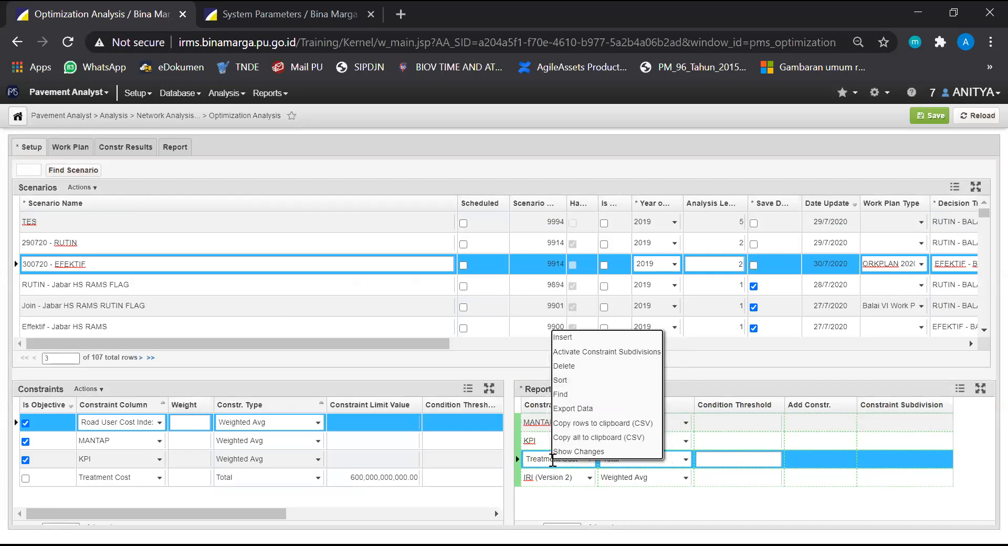
pyautogui.click(654, 351)
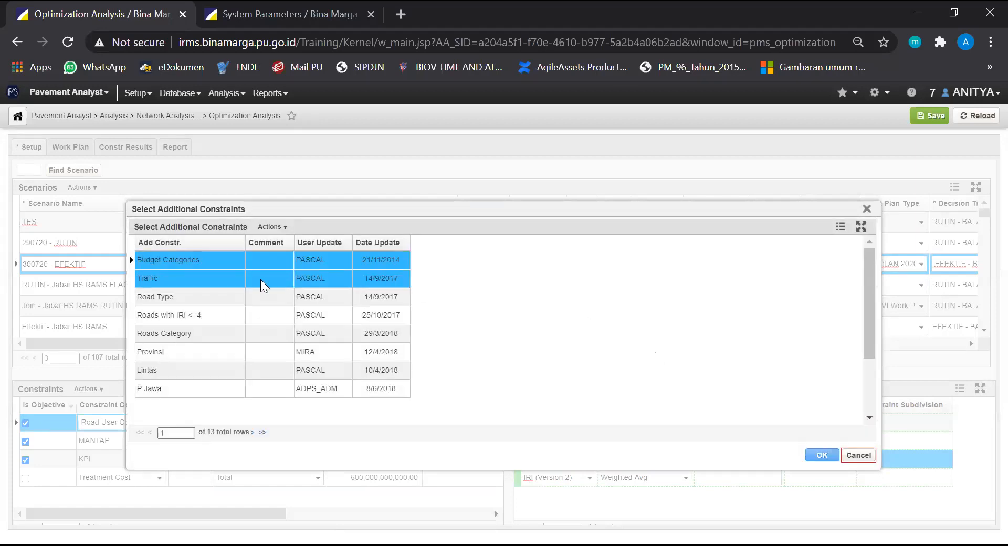
pyautogui.keyDown('ctrl'); pyautogui.click(212, 330); pyautogui.keyUp('ctrl')
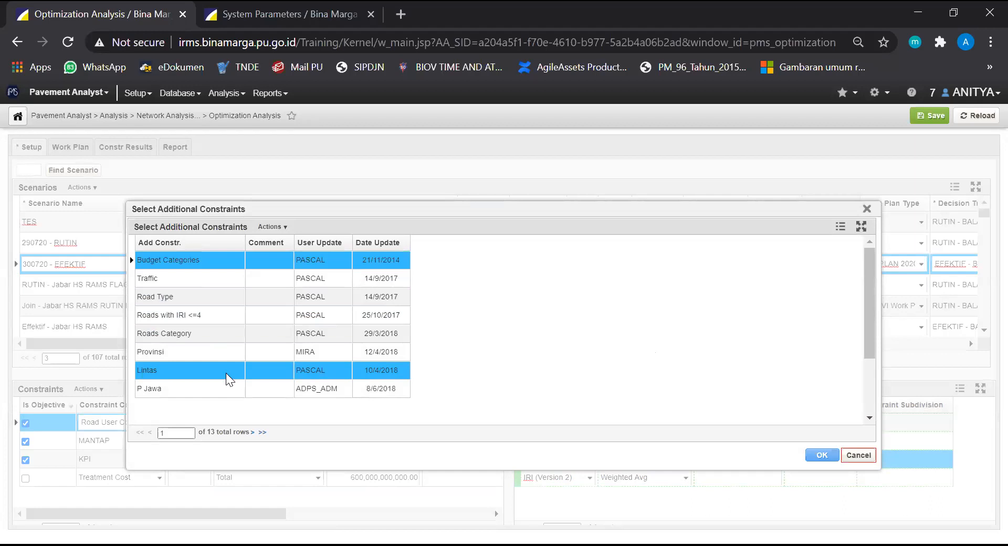
pyautogui.scroll(-2, 226, 373)
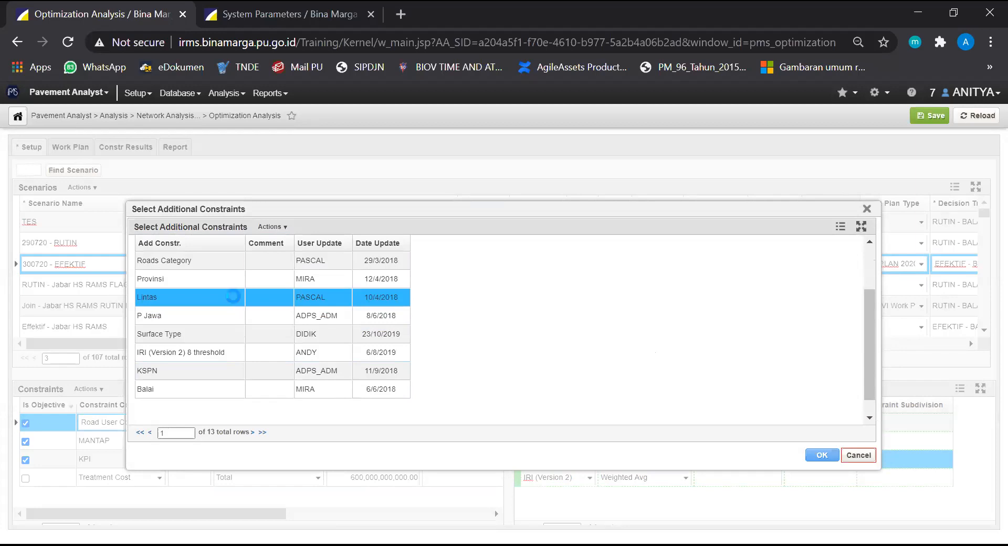
pyautogui.scroll(-1, 233, 296)
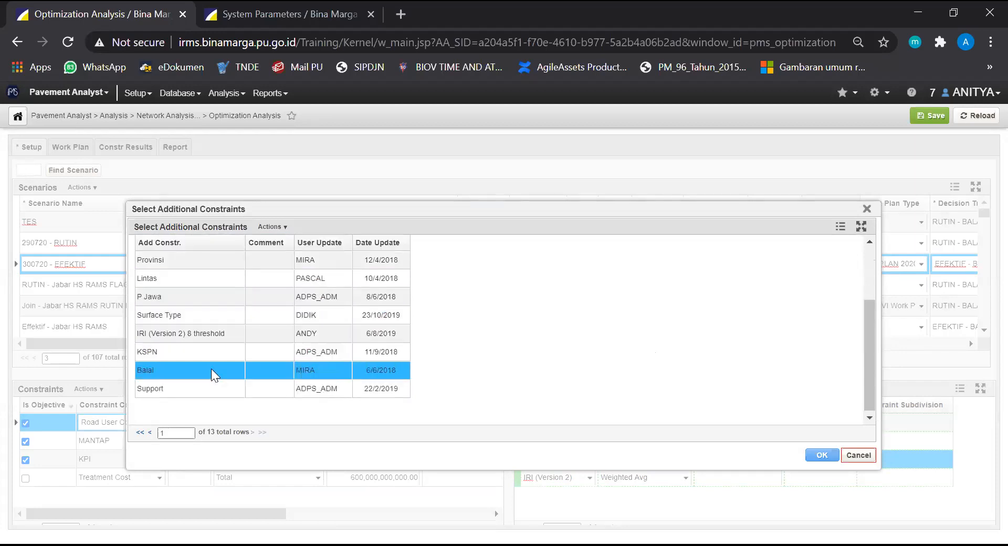
pyautogui.scroll(2, 222, 377)
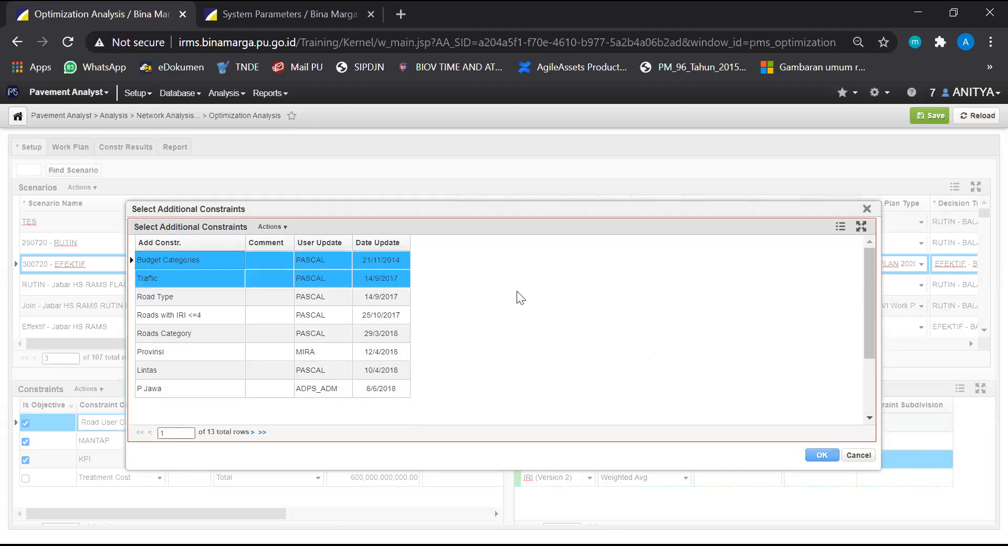
pyautogui.click(827, 461)
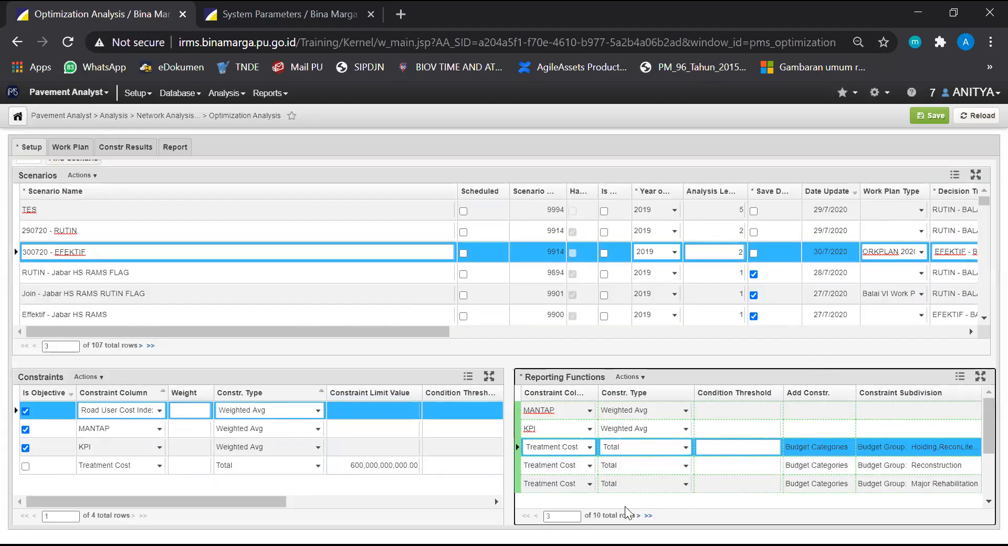
# Activate constraint subdivisions for the IRI (Version 2) reporting function using the Lintas additional constraint, and save the scenario
pyautogui.scroll(-3, 763, 432)
pyautogui.click(754, 428)
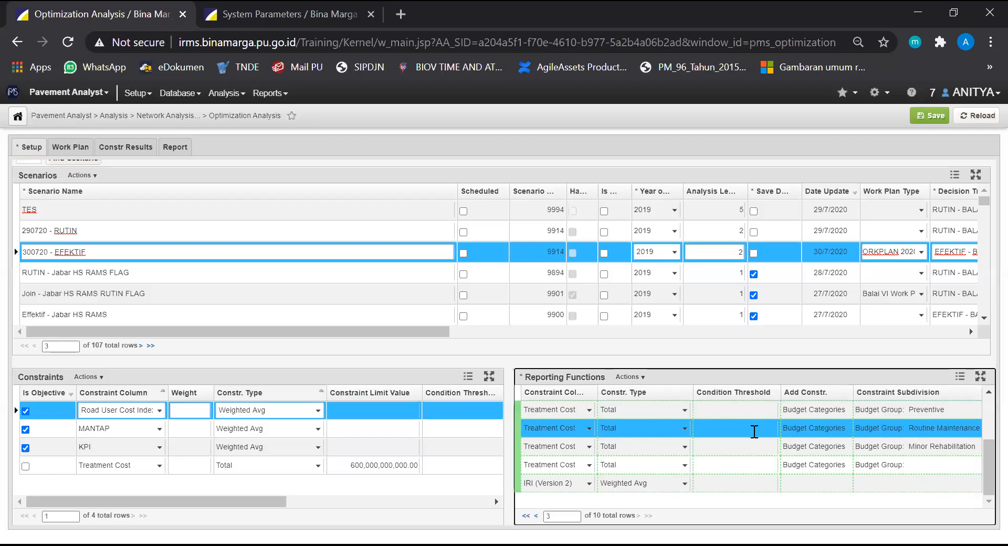
pyautogui.scroll(-3, 754, 431)
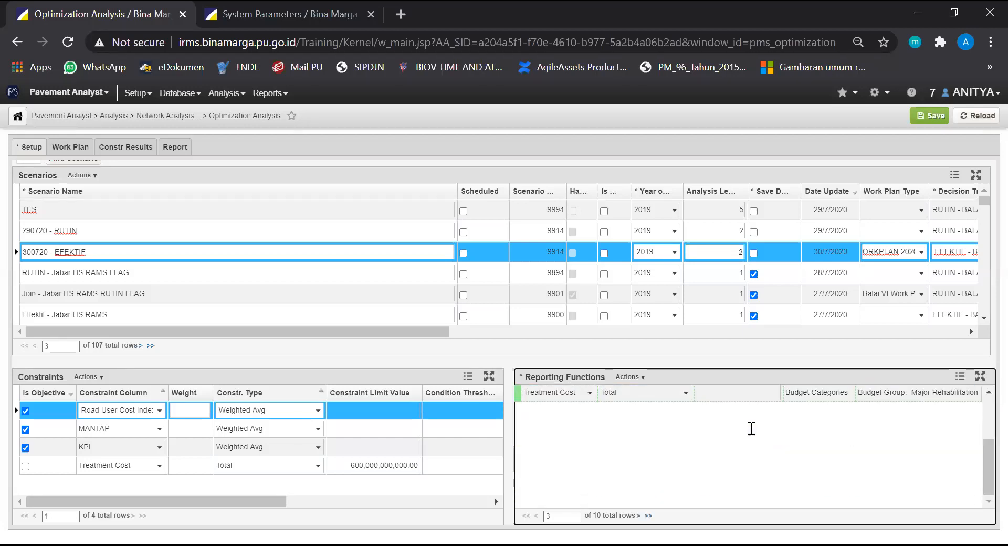
pyautogui.click(568, 484)
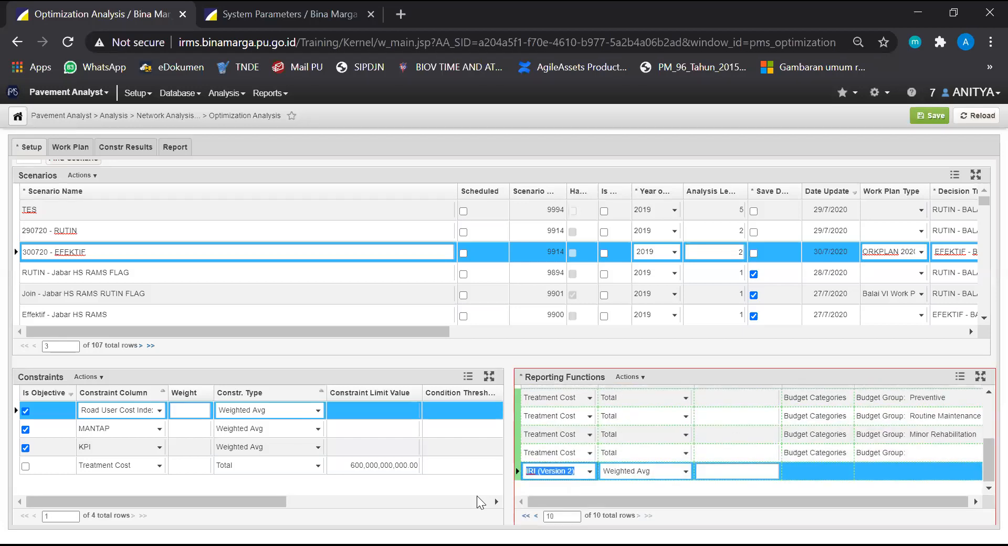
pyautogui.rightClick(562, 475)
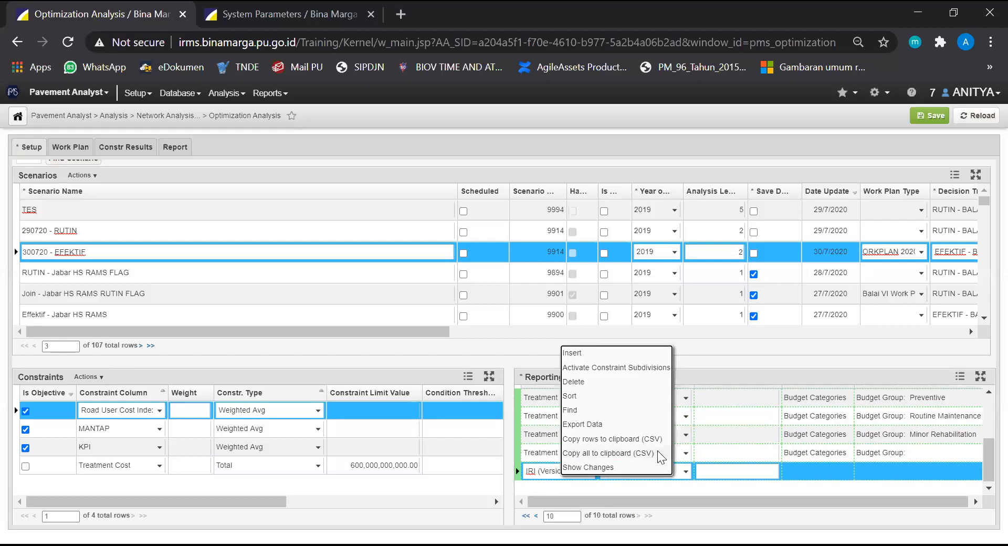
pyautogui.click(606, 366)
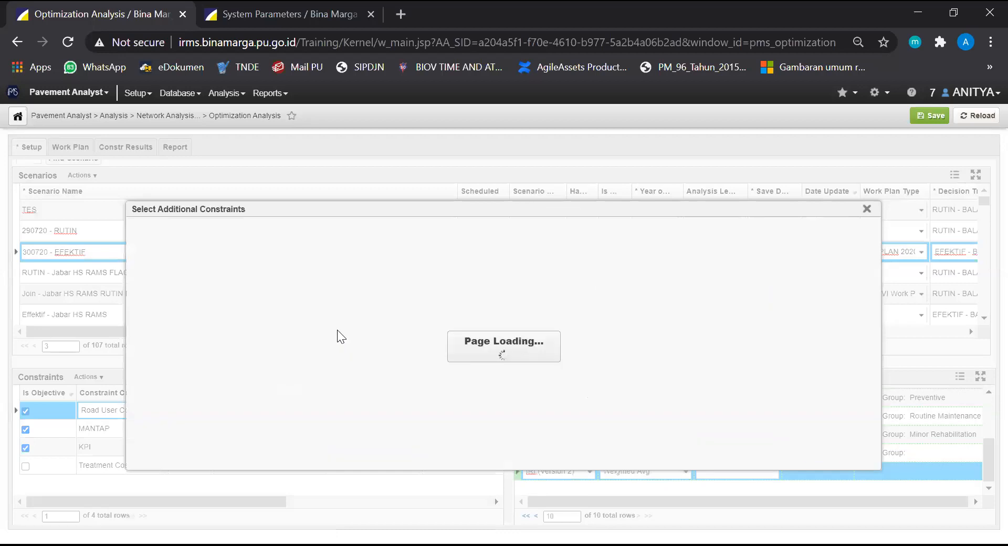
pyautogui.click(218, 315)
pyautogui.scroll(-2, 196, 340)
pyautogui.click(173, 297)
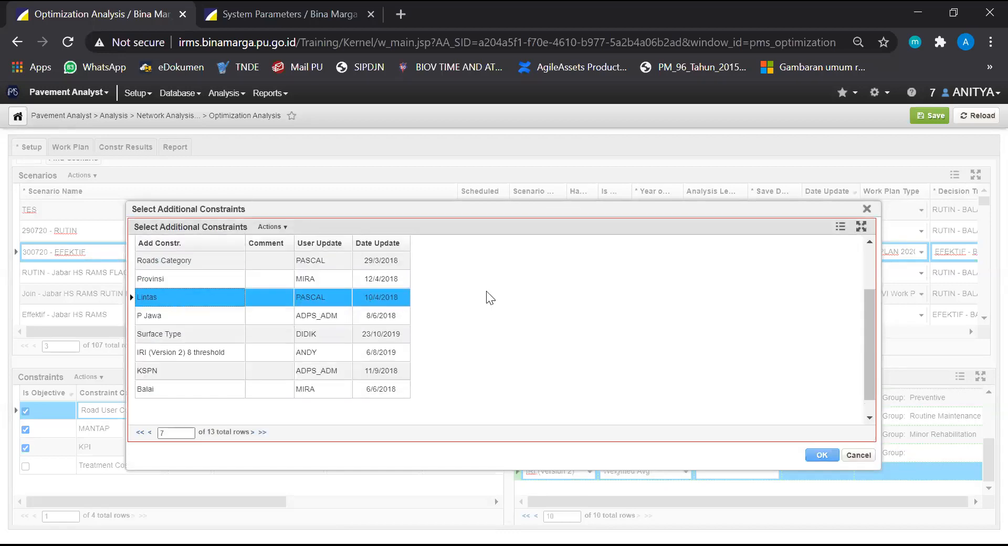
pyautogui.click(823, 454)
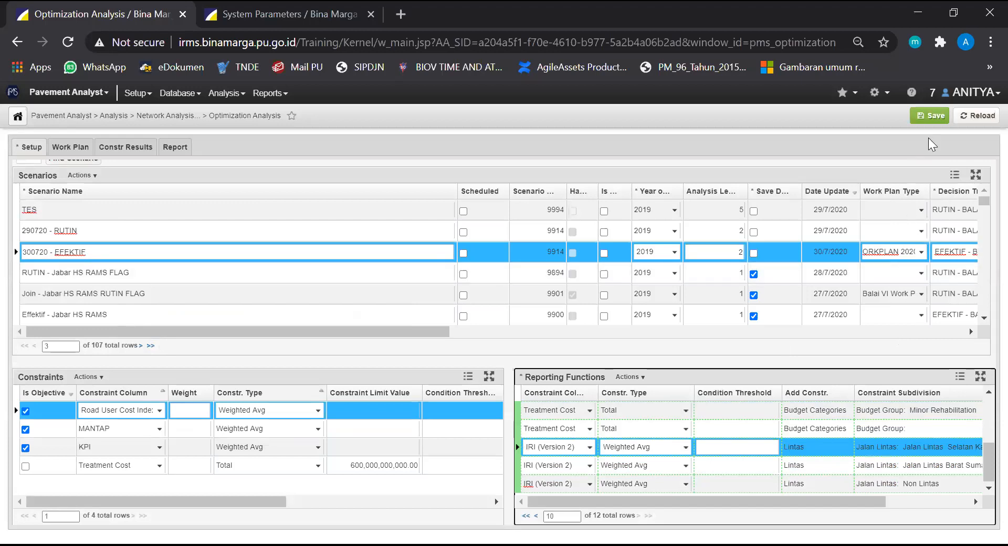
pyautogui.click(930, 115)
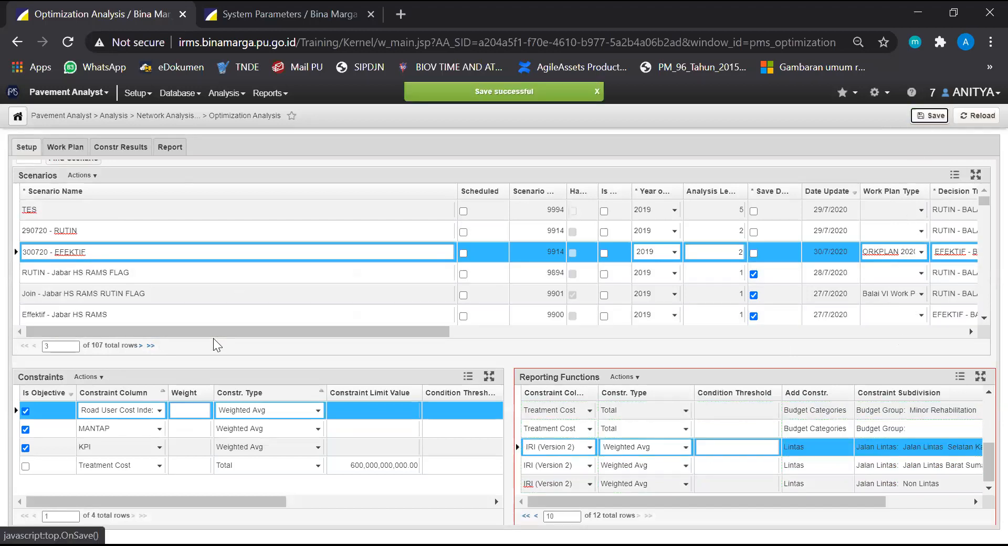
# Insert a non-objective constraint on the MANTAP column with constraint type Weighted Avg
pyautogui.click(87, 486)
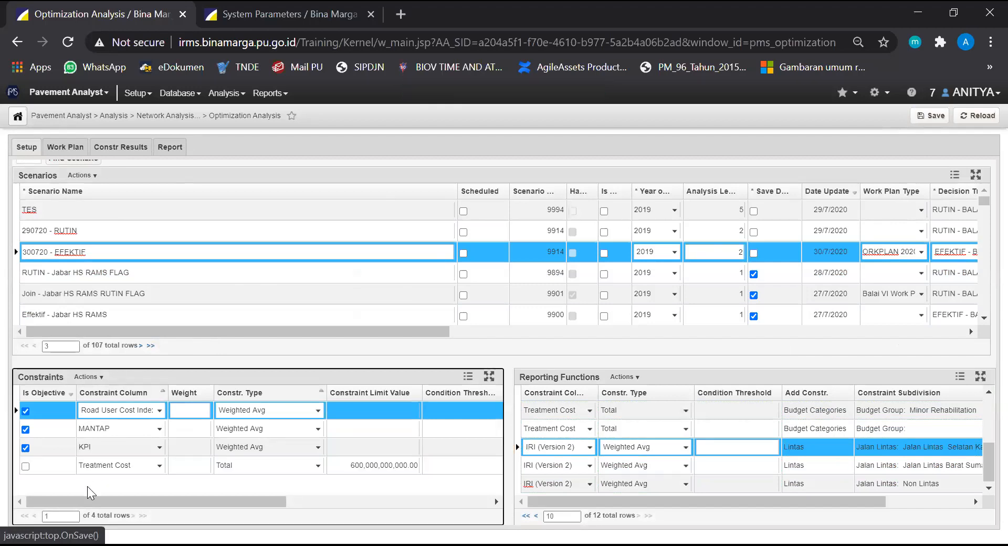
pyautogui.click(101, 377)
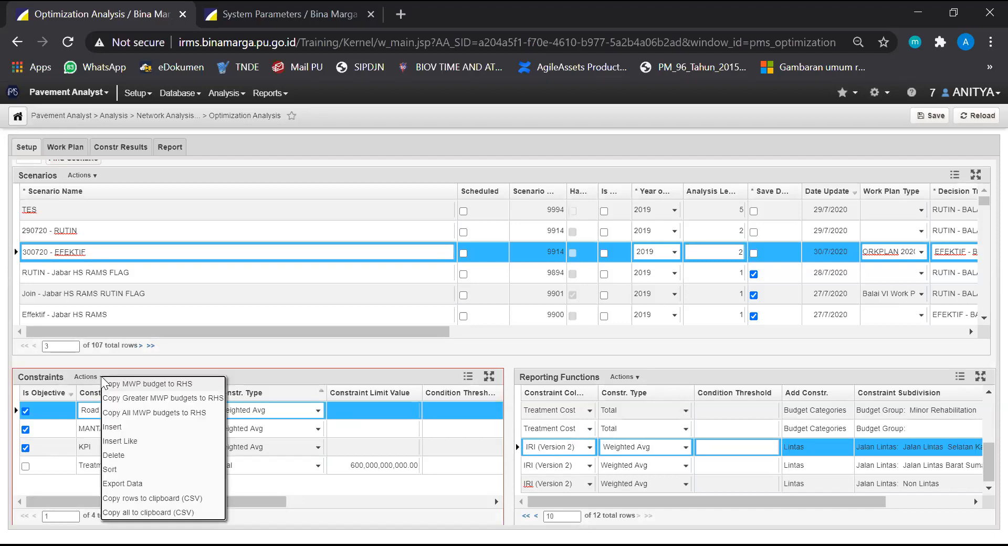
pyautogui.click(138, 427)
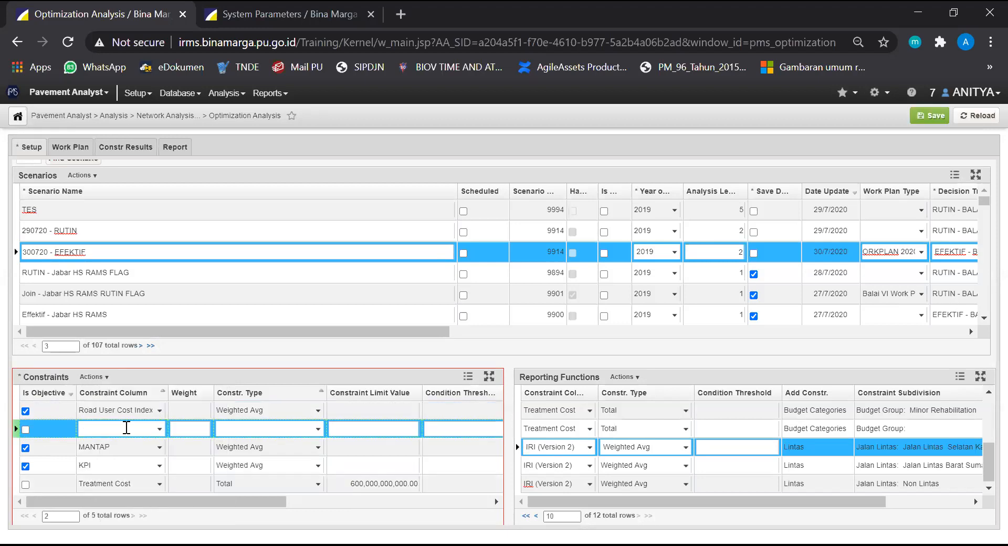
pyautogui.click(159, 429)
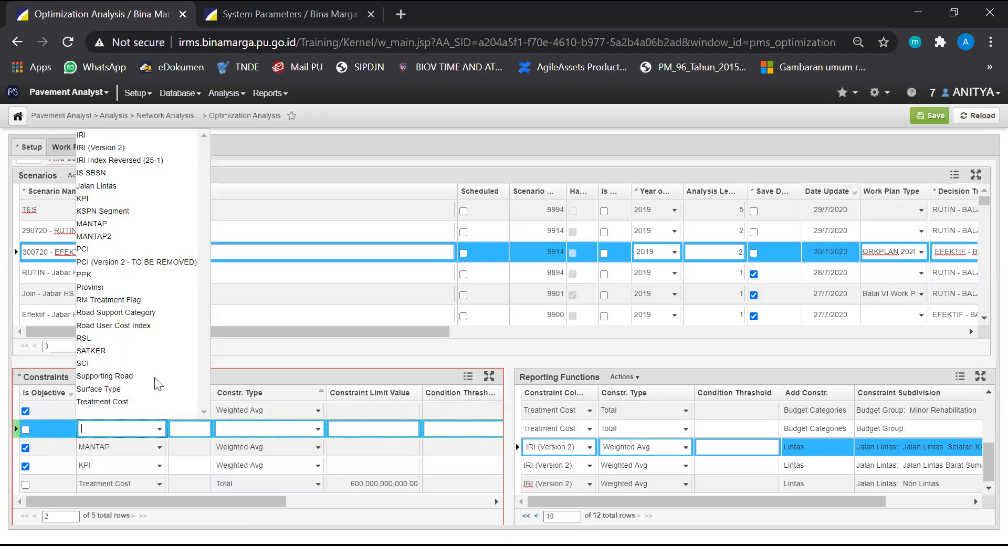
pyautogui.click(93, 225)
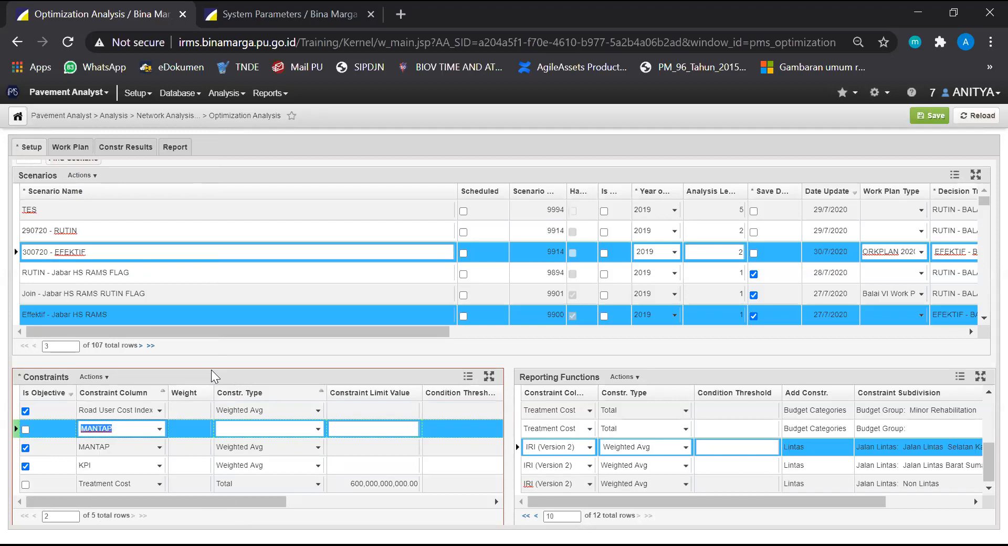
pyautogui.click(319, 429)
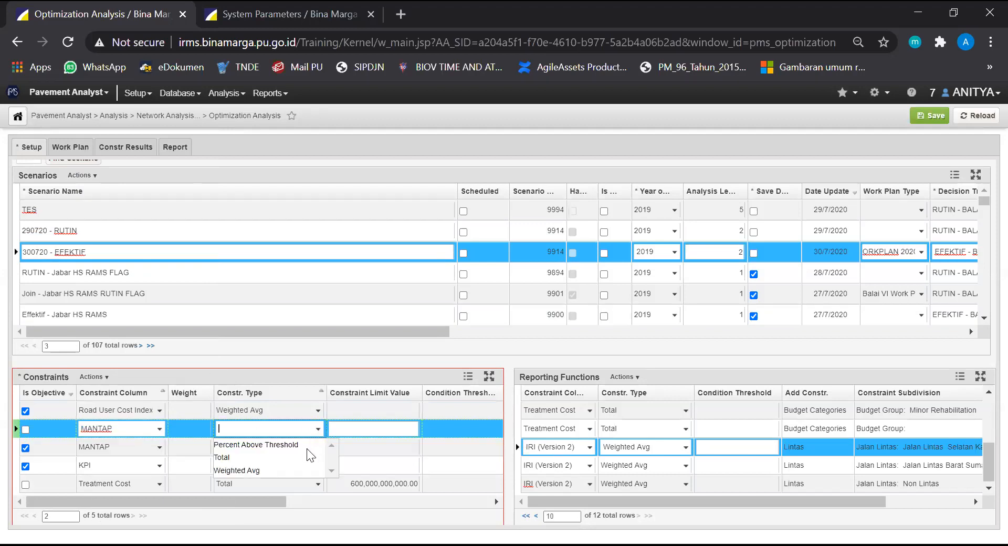
pyautogui.click(290, 469)
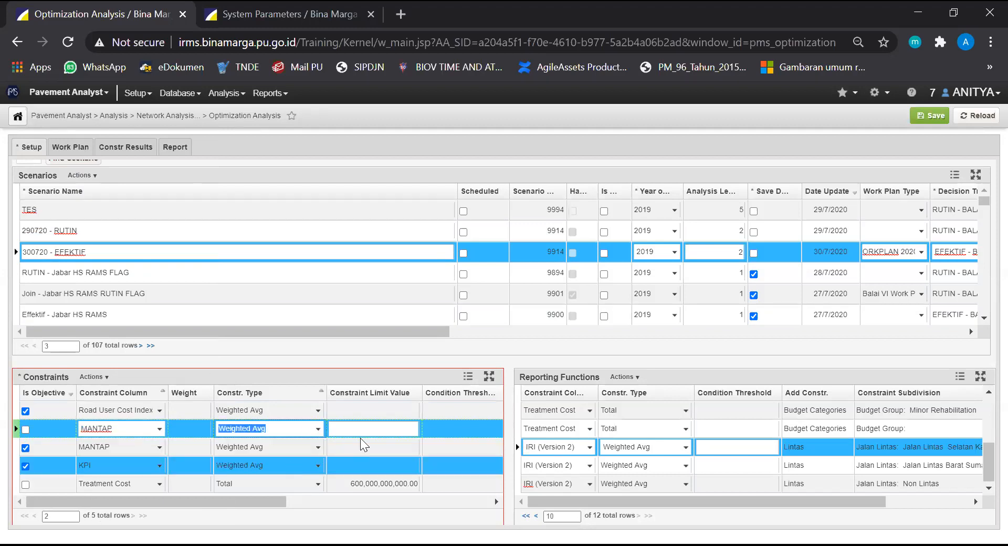
# Activate constraint subdivisions for the new MANTAP constraint using the KSPN additional constraint, and check the resulting subdivision rows
pyautogui.click(288, 426)
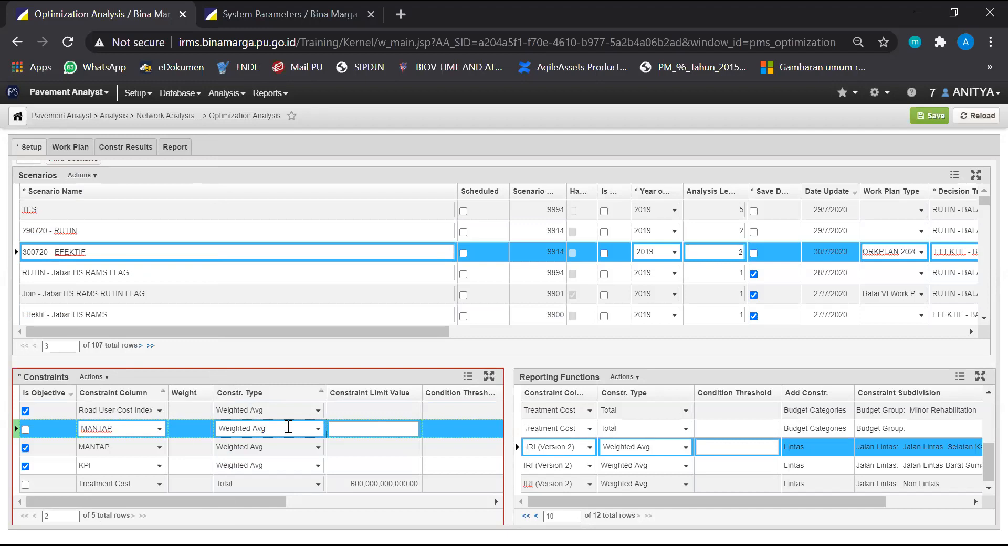
pyautogui.rightClick(288, 427)
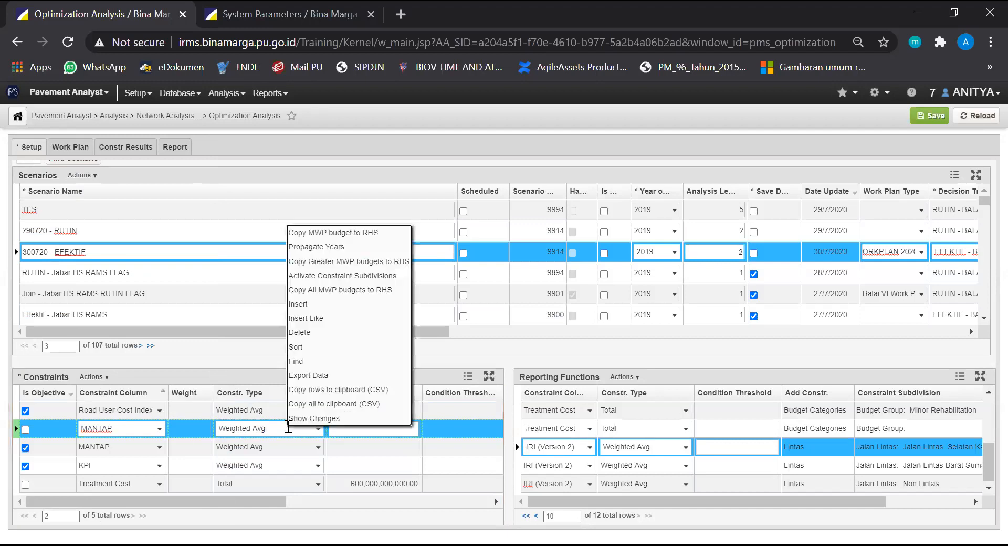
pyautogui.click(328, 275)
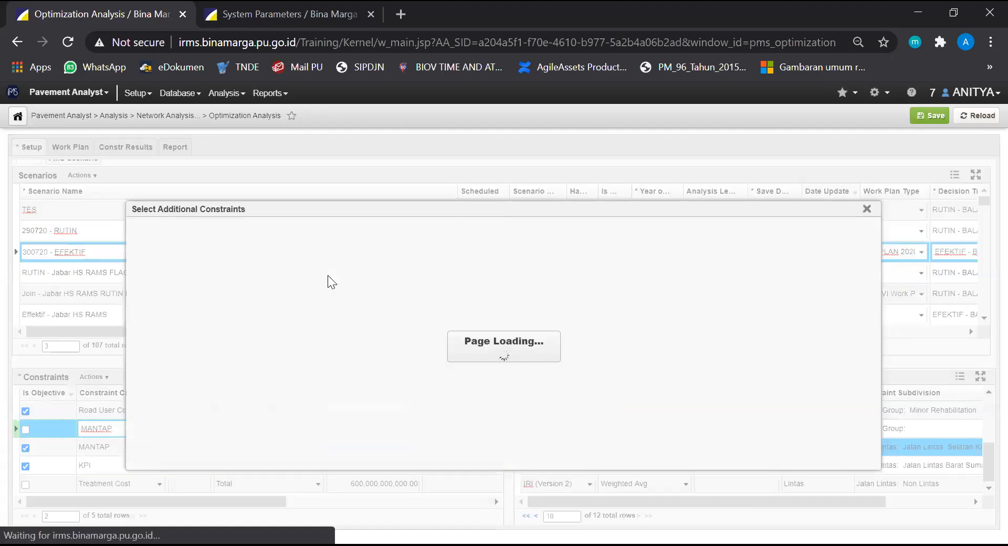
pyautogui.keyDown('ctrl'); pyautogui.click(217, 384); pyautogui.keyUp('ctrl')
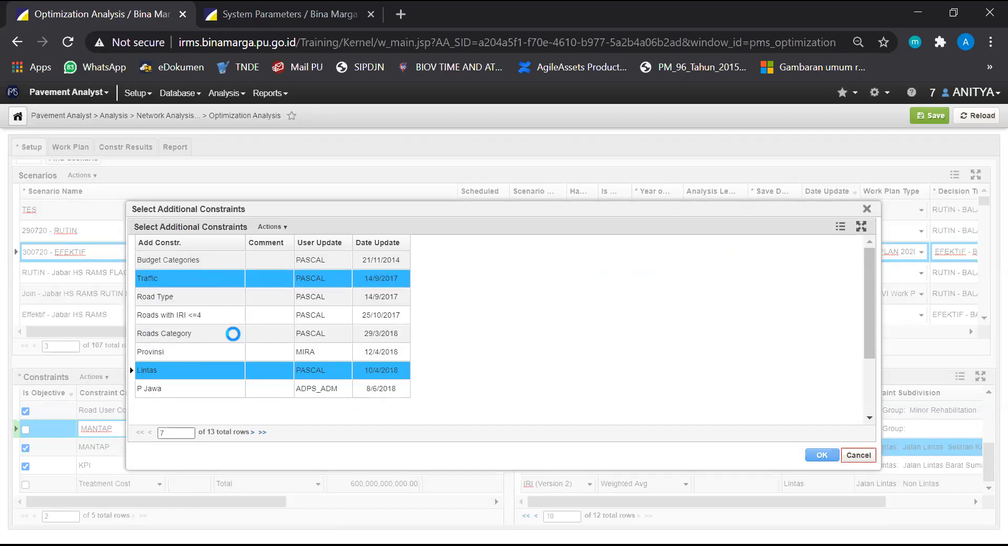
pyautogui.scroll(-2, 232, 335)
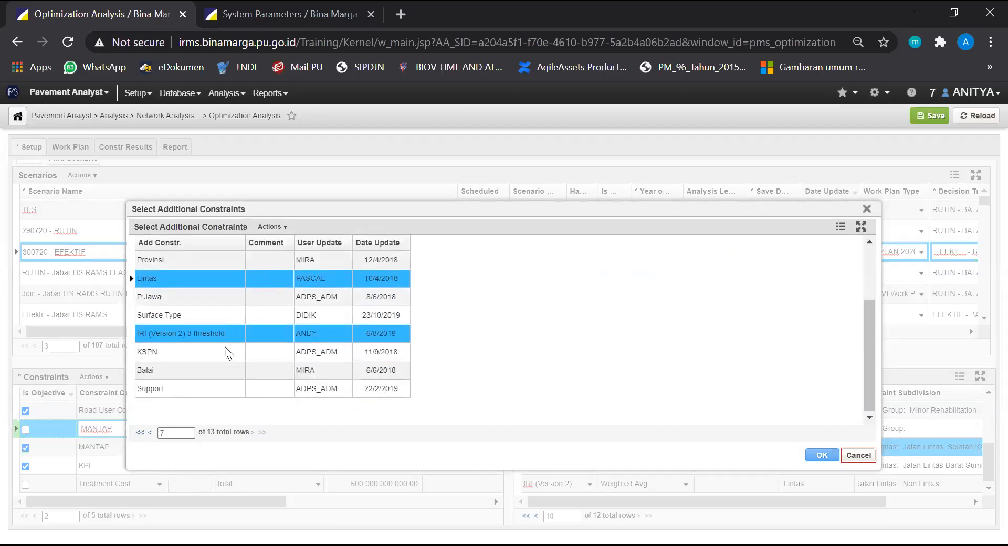
pyautogui.click(227, 352)
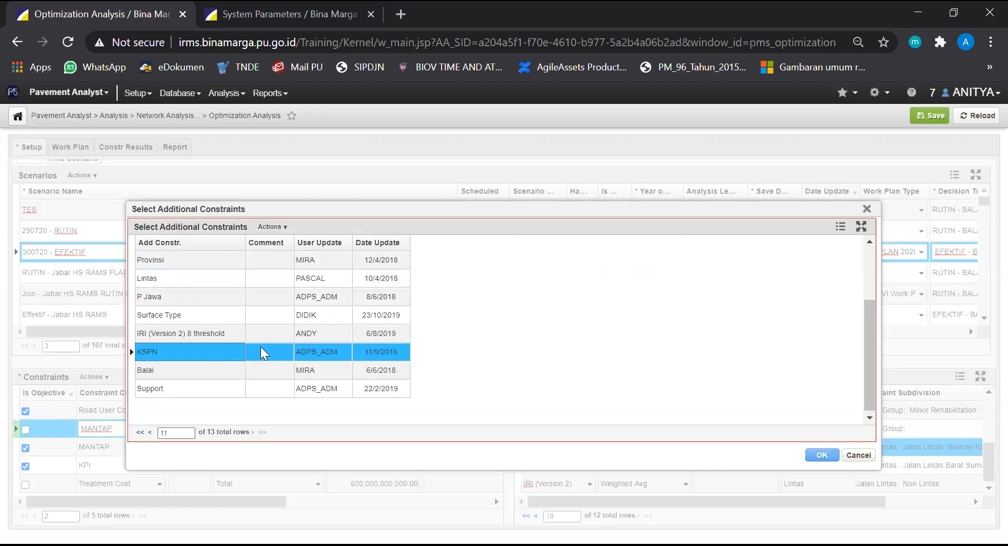
pyautogui.click(822, 455)
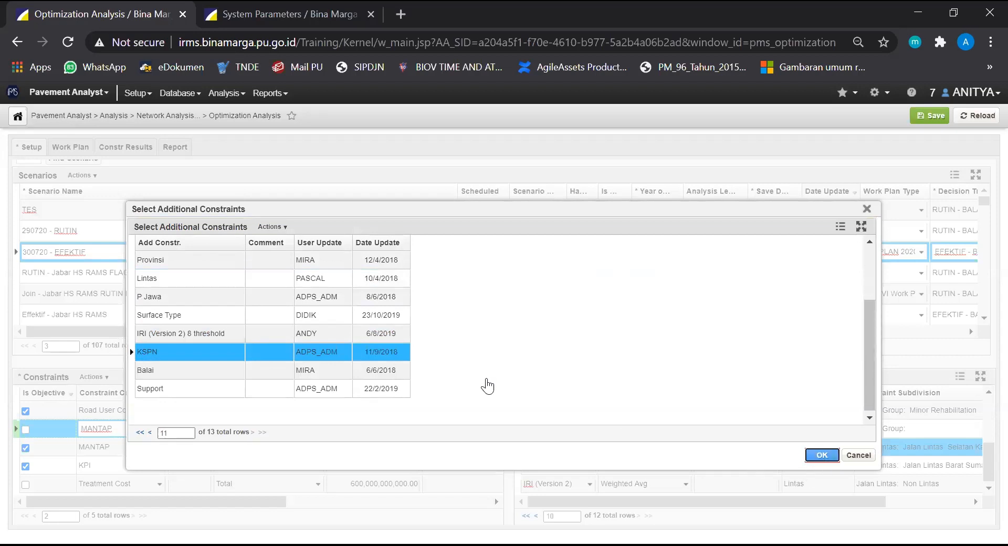
pyautogui.moveTo(262, 502); pyautogui.dragTo(422, 505)
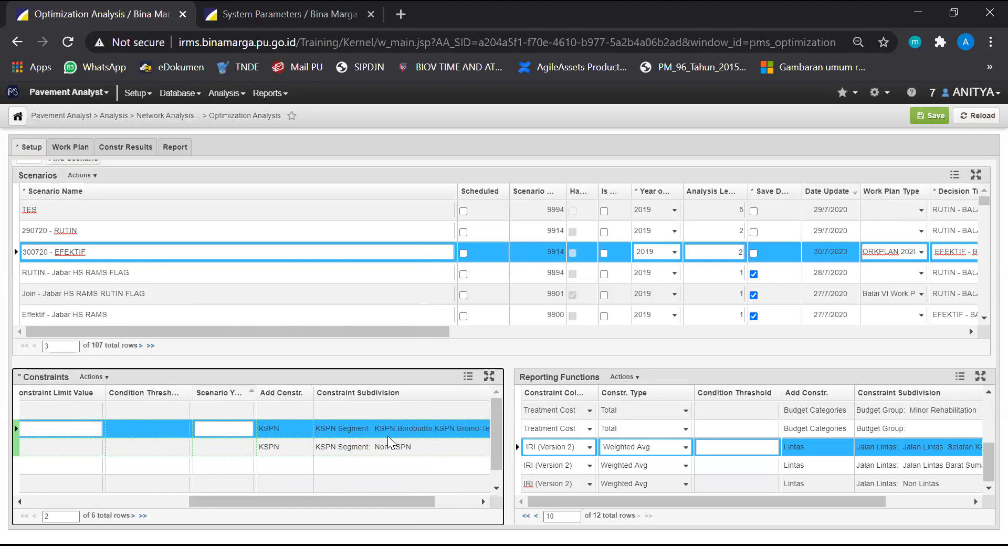
pyautogui.moveTo(377, 507); pyautogui.dragTo(214, 479)
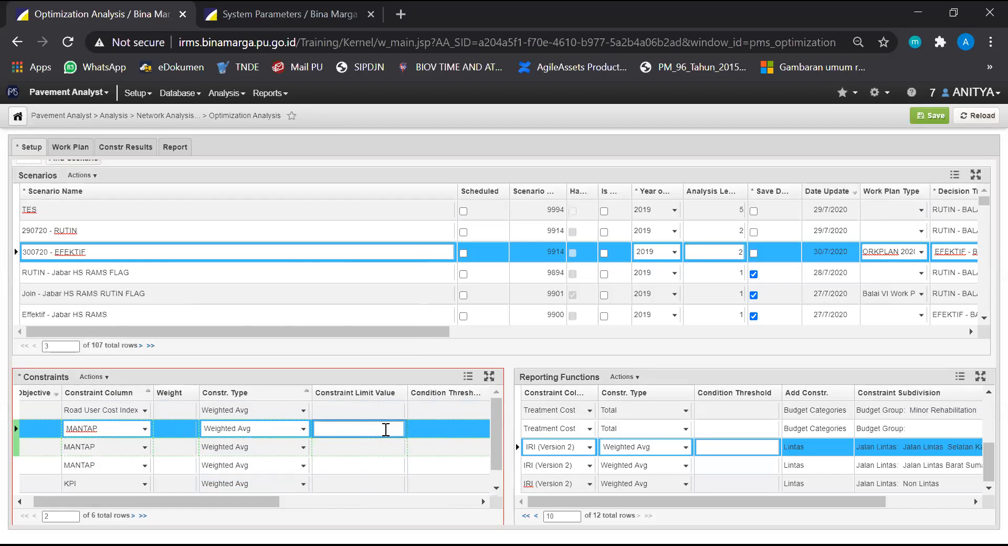
# Set the constraint limit value of the MANTAP constraint covering the named KSPN segments to 90
pyautogui.write('90')
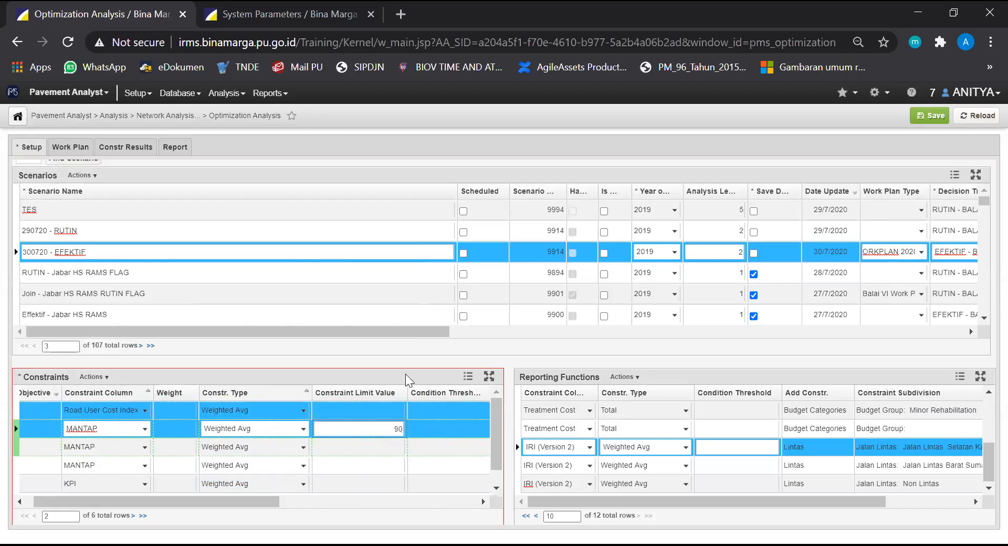
pyautogui.click(354, 444)
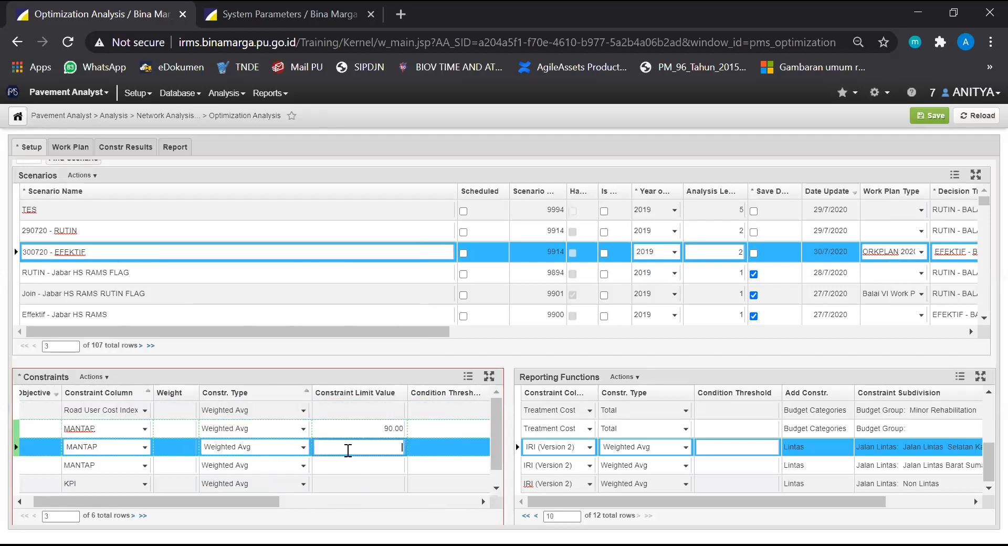
pyautogui.moveTo(262, 500); pyautogui.dragTo(227, 502)
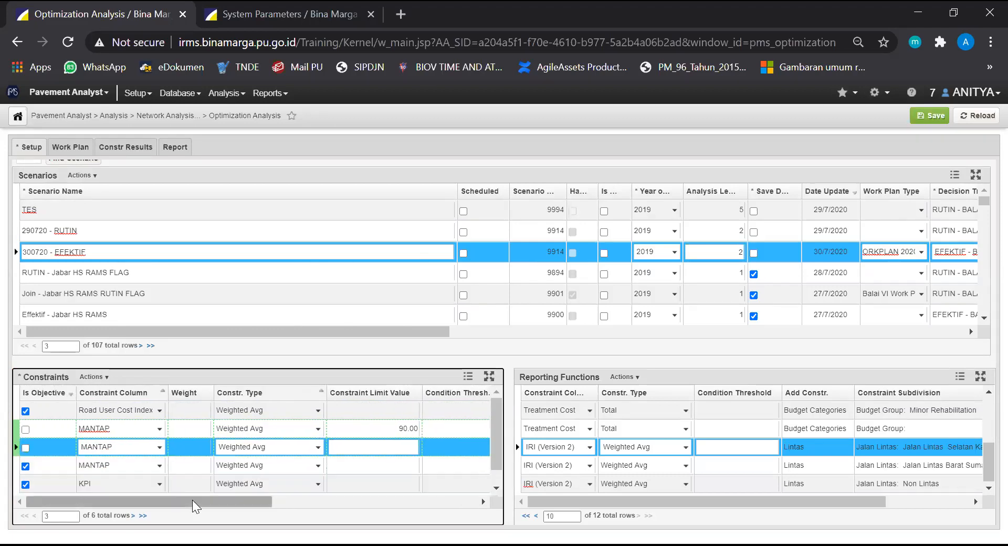
pyautogui.moveTo(208, 501); pyautogui.dragTo(181, 505)
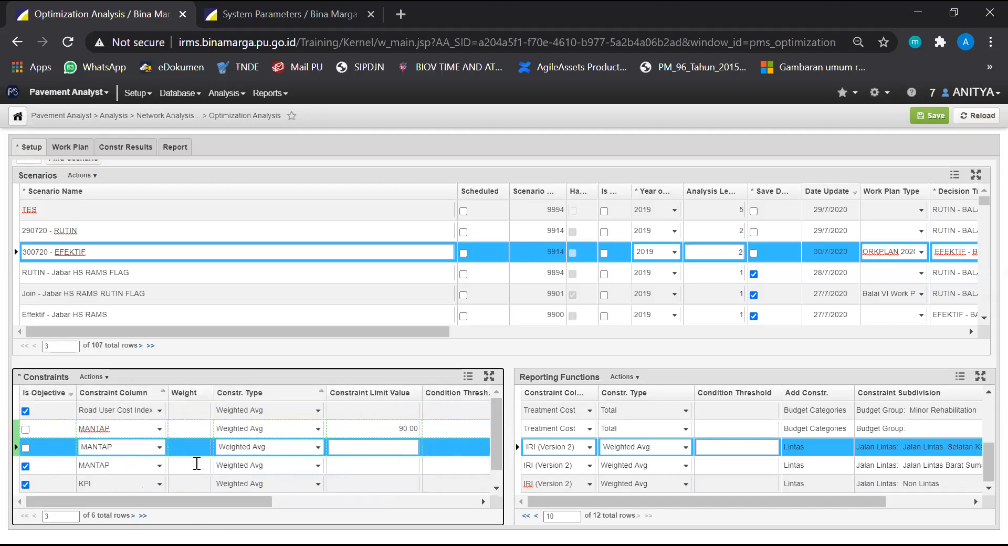
pyautogui.rightClick(185, 449)
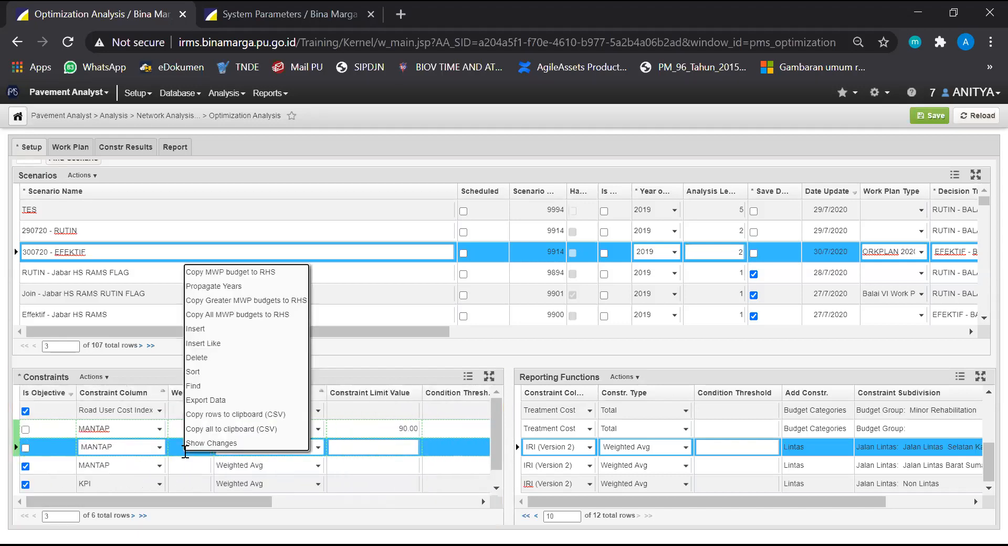
pyautogui.click(205, 359)
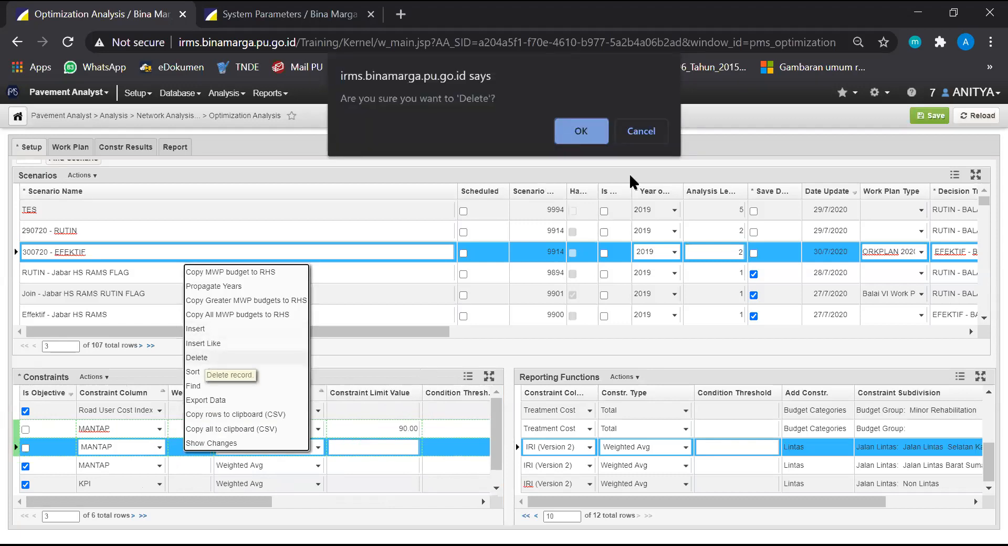
pyautogui.click(648, 131)
# Delete the non-objective MANTAP constraint subdivided as Non KSPN, and save the scenario
pyautogui.moveTo(243, 502); pyautogui.dragTo(447, 508)
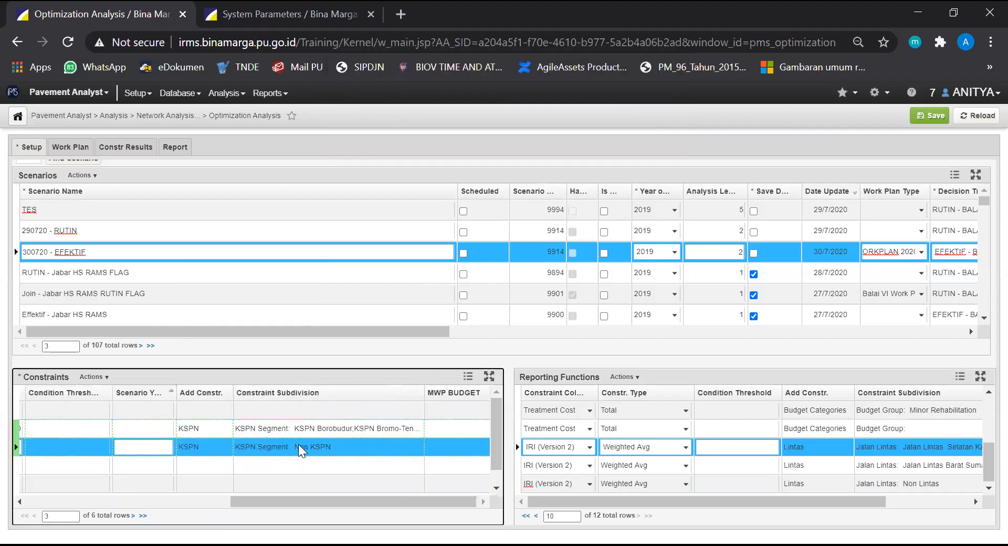
pyautogui.moveTo(309, 501); pyautogui.dragTo(116, 499)
pyautogui.rightClick(165, 443)
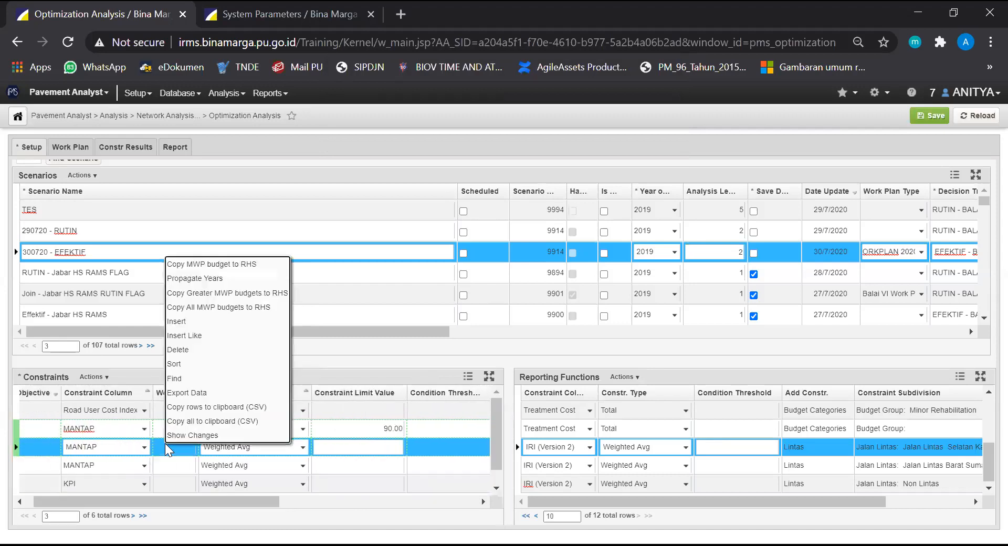
pyautogui.click(200, 348)
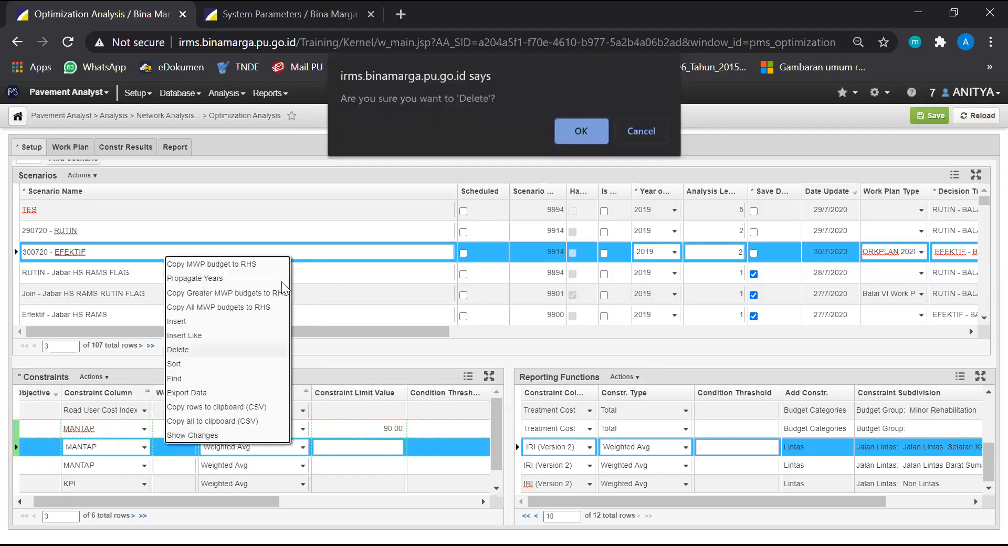
pyautogui.click(584, 128)
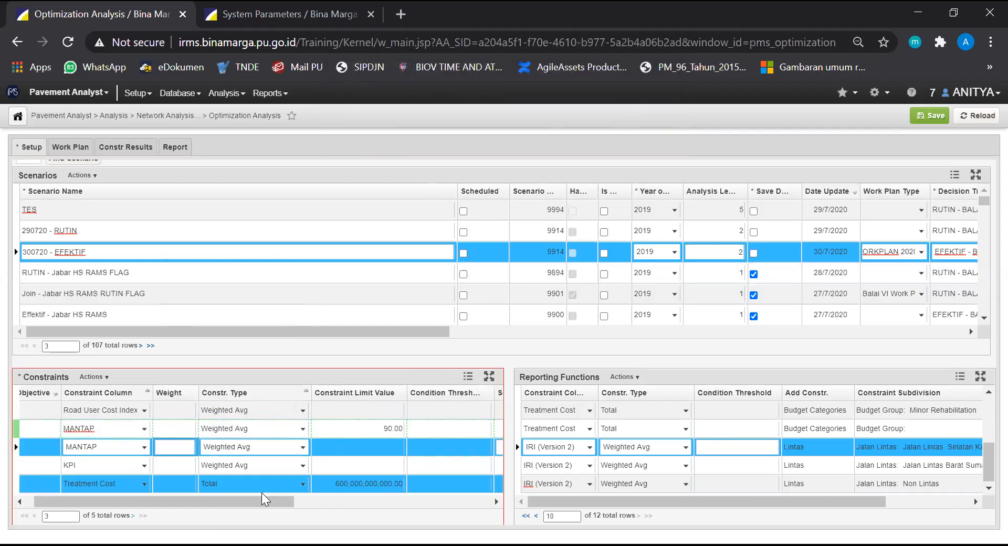
pyautogui.moveTo(213, 501); pyautogui.dragTo(205, 500)
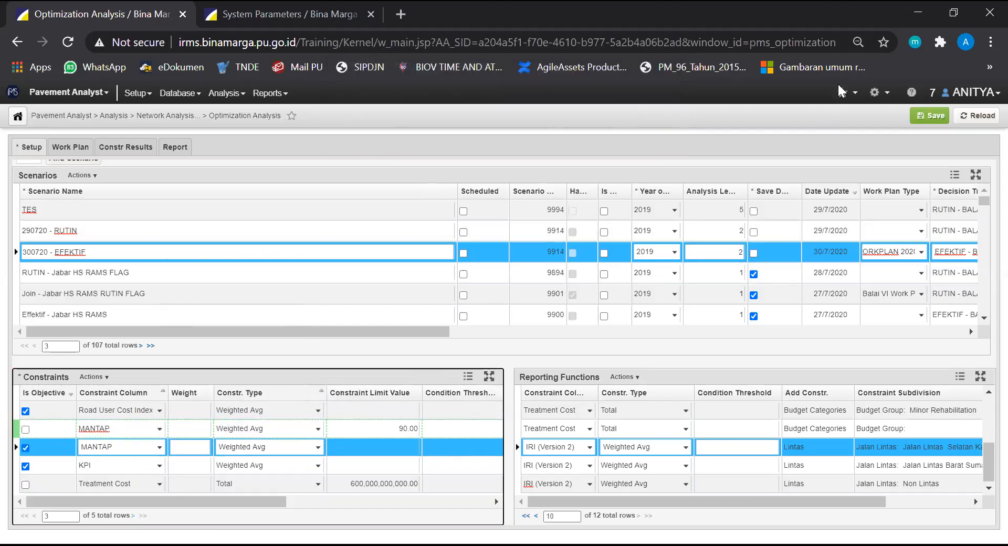
pyautogui.click(930, 116)
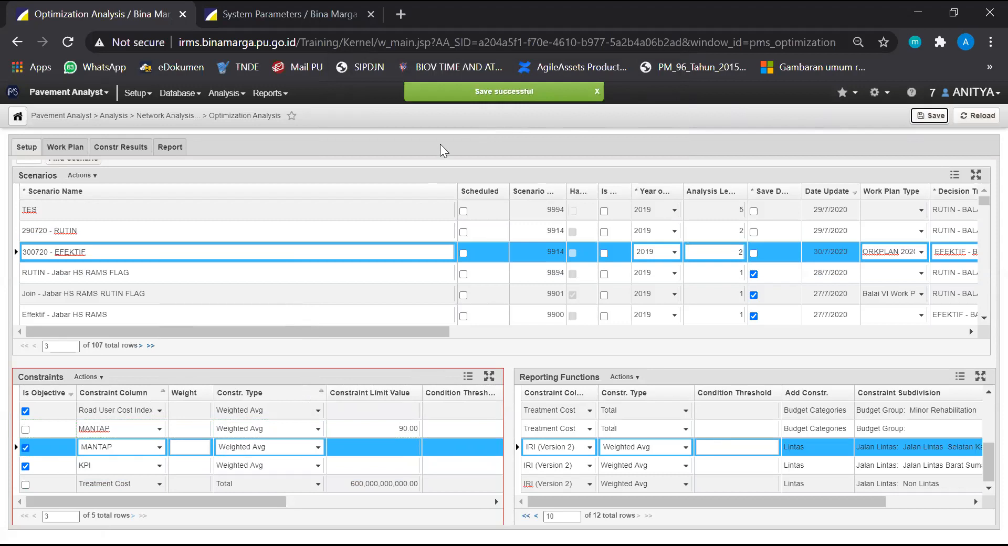
# Run the 300720 - EFEKTIF scenario and close the run message window
pyautogui.rightClick(268, 250)
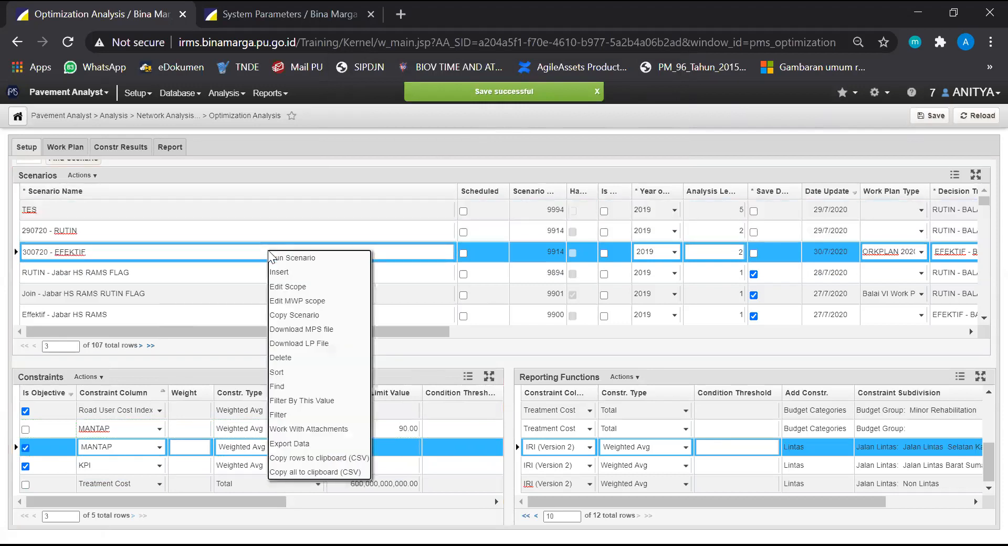
pyautogui.click(296, 258)
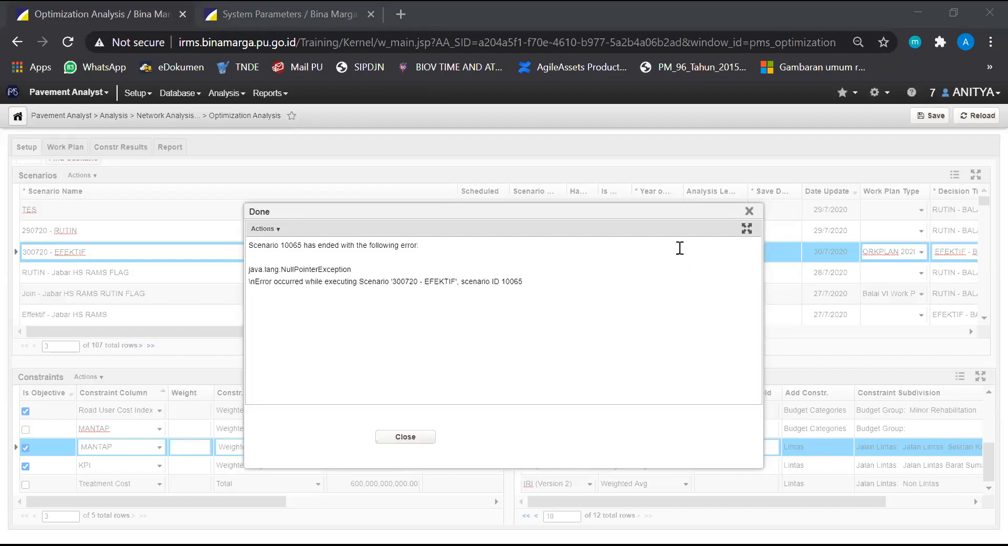
pyautogui.click(639, 314)
pyautogui.click(405, 437)
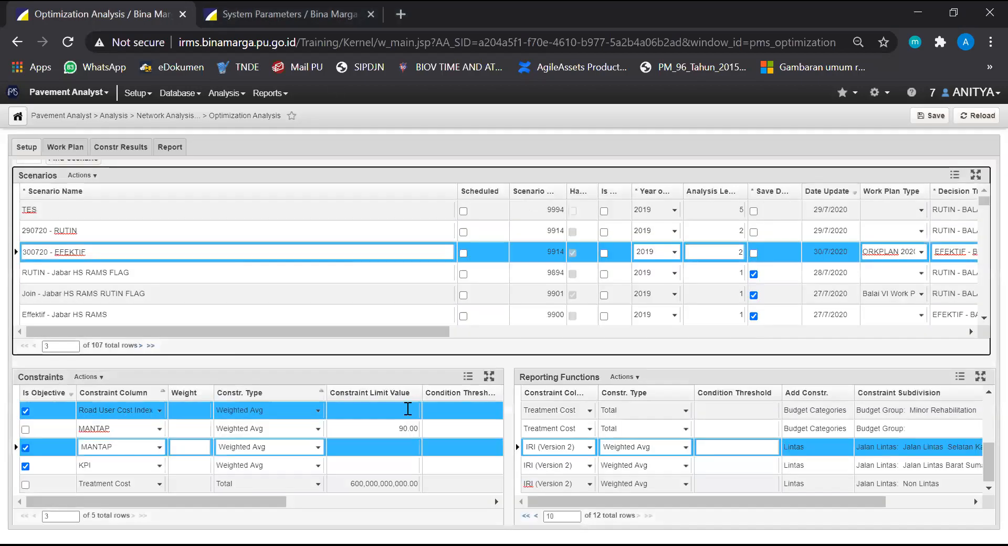
pyautogui.click(693, 48)
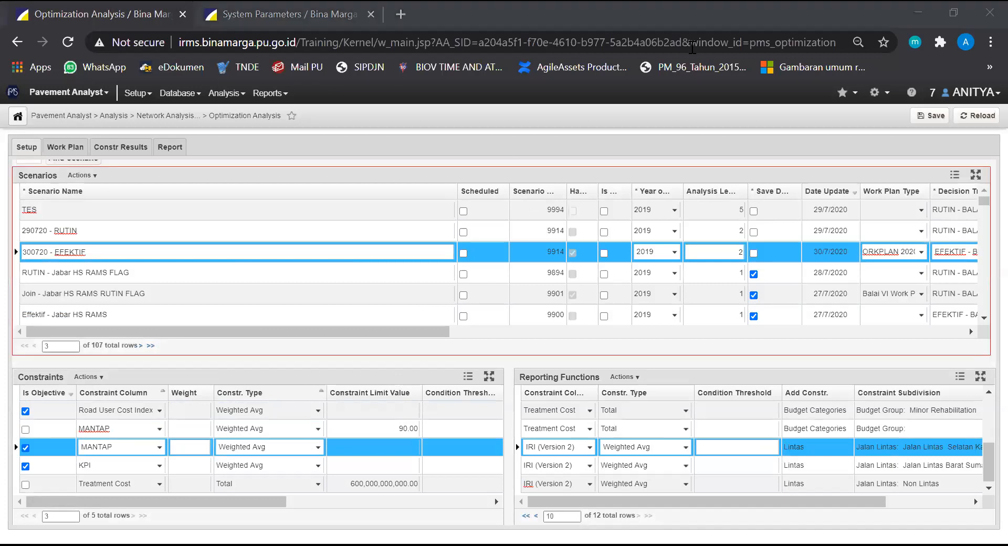
pyautogui.click(339, 122)
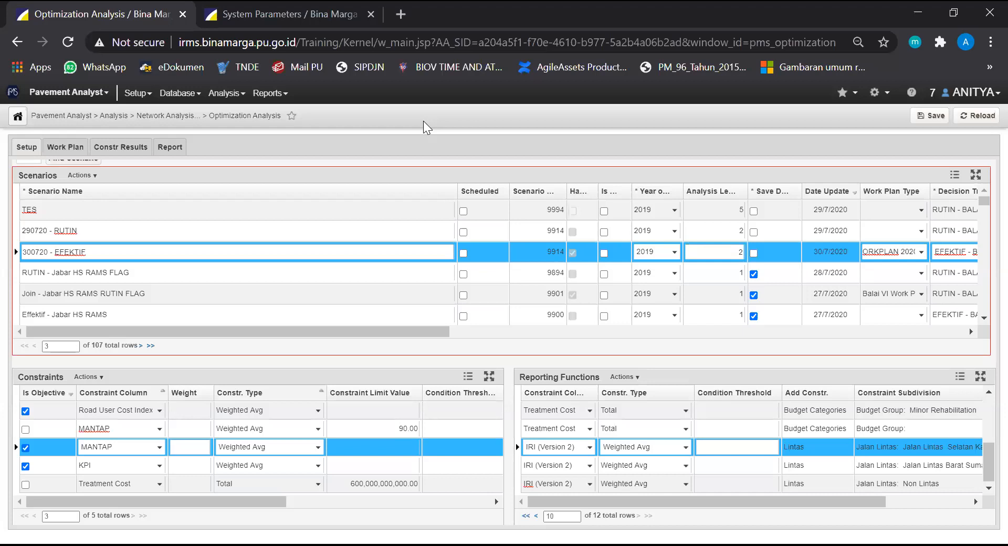
# Examine the limit values and scenario years of the Treatment Cost constraints in the 290720 - RUTIN scenario
pyautogui.click(193, 231)
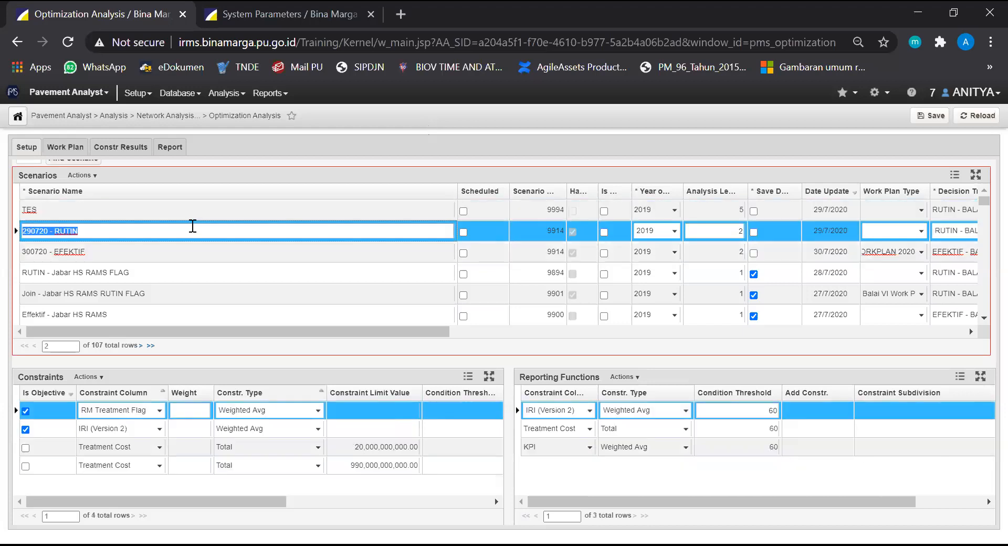
pyautogui.click(140, 445)
pyautogui.moveTo(169, 500); pyautogui.dragTo(317, 501)
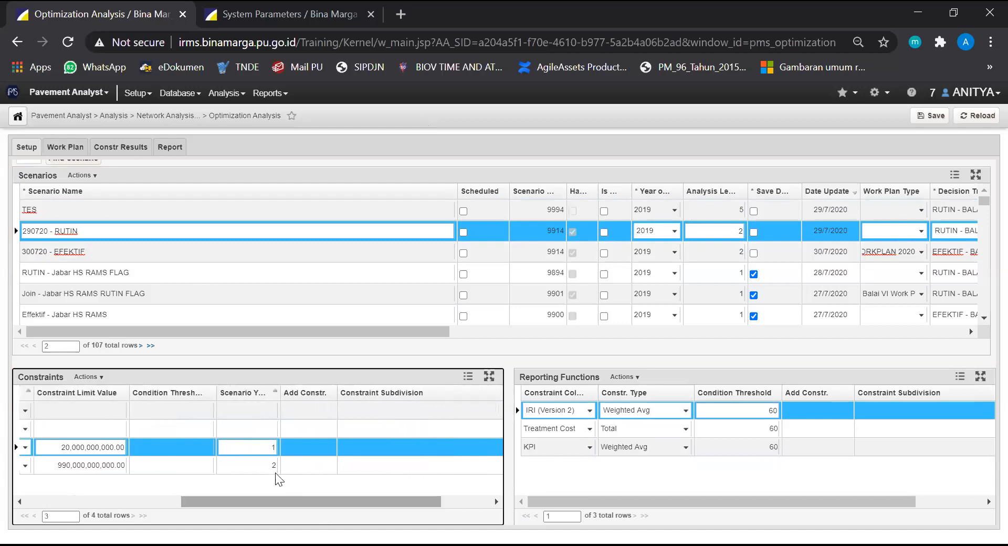
pyautogui.keyDown('ctrl'); pyautogui.click(250, 461); pyautogui.keyUp('ctrl')
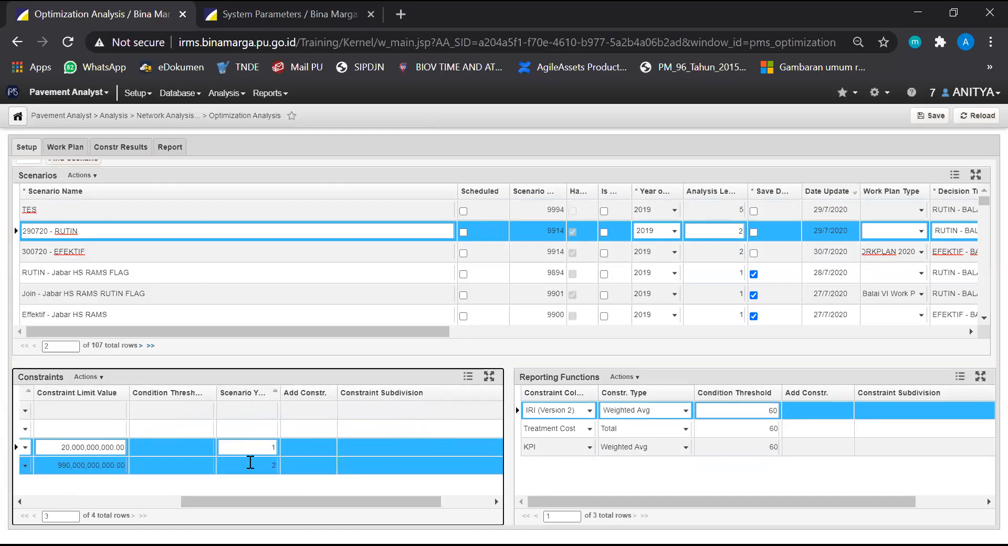
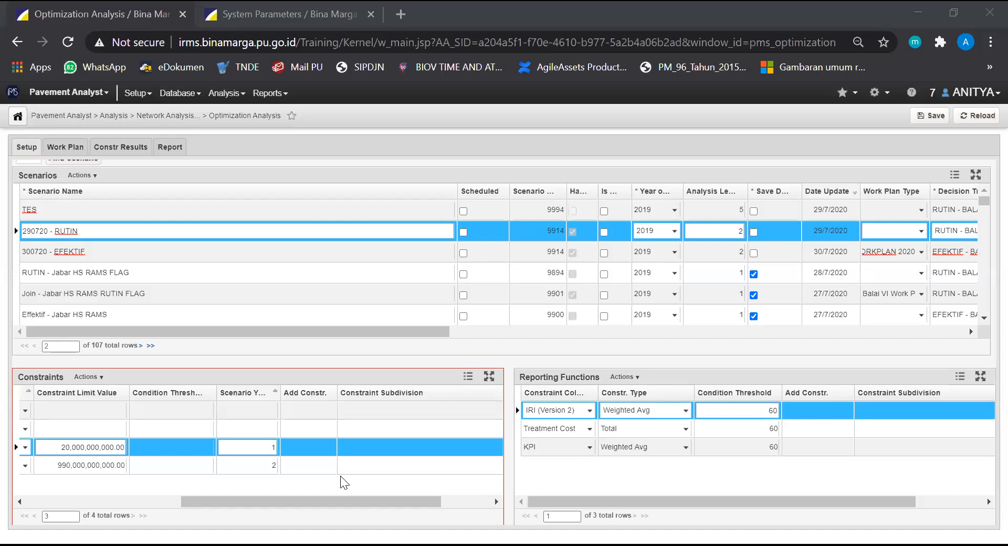
# Check the work plan type and decision tree set of the 290720 - RUTIN scenario
pyautogui.click(319, 235)
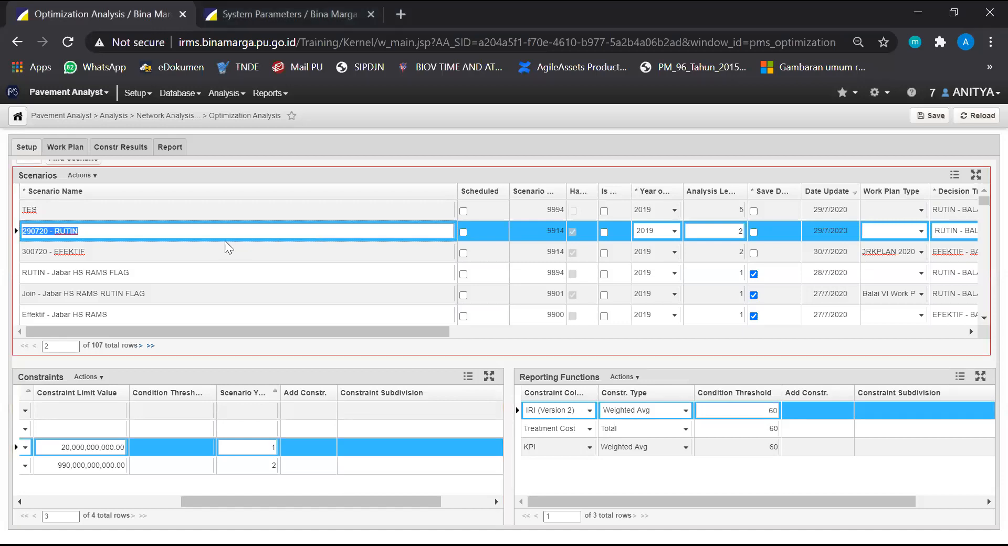
pyautogui.moveTo(281, 330); pyautogui.dragTo(332, 331)
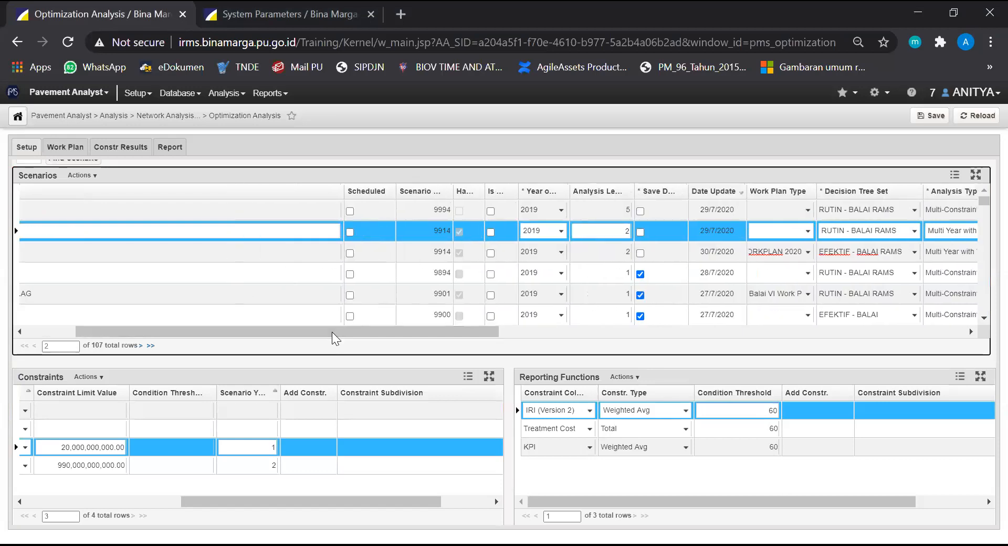
pyautogui.click(807, 232)
pyautogui.click(807, 232)
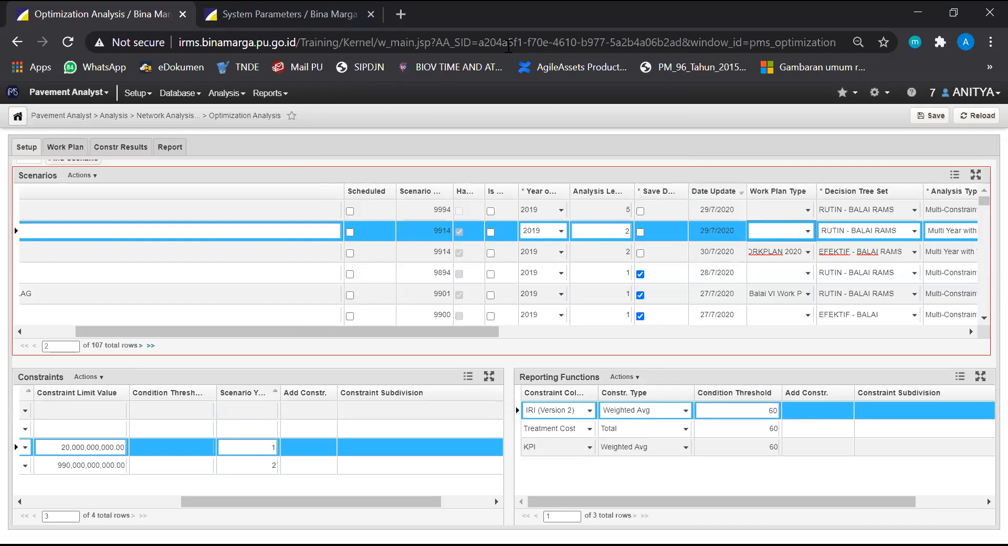
pyautogui.hotkey('alt', 'Tab')
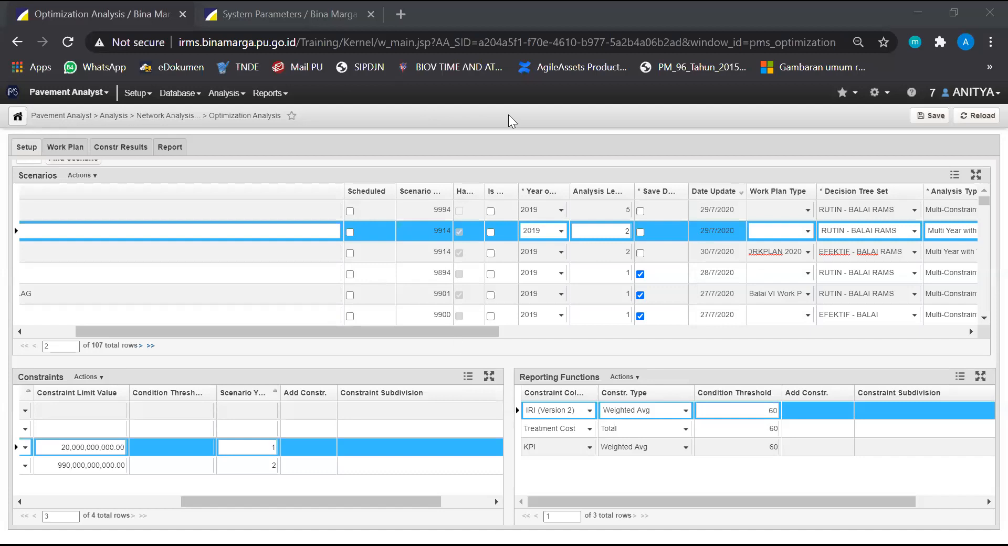
pyautogui.moveTo(451, 331); pyautogui.dragTo(278, 336)
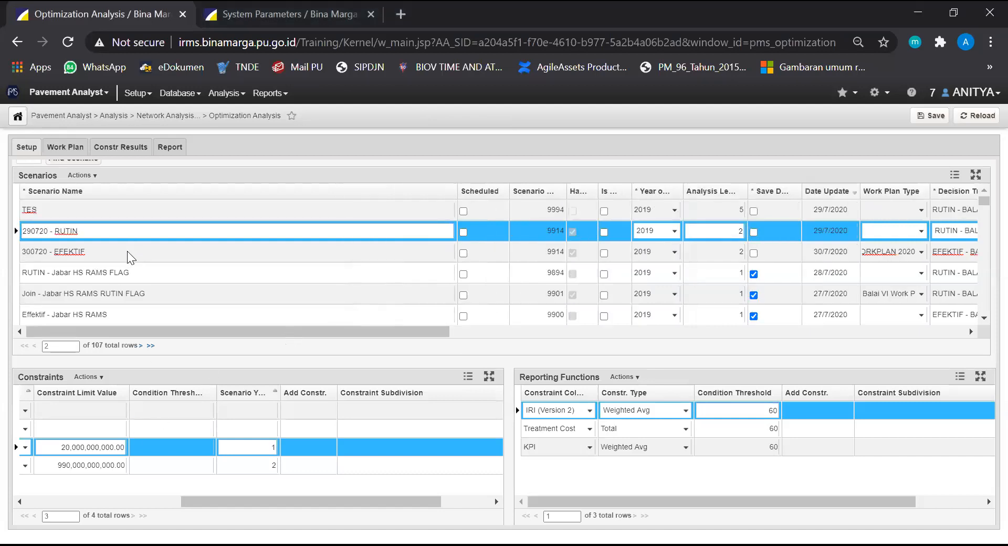
# Delete the non-objective MANTAP constraint with the limit value 90 from the 300720 - EFEKTIF scenario
pyautogui.click(195, 251)
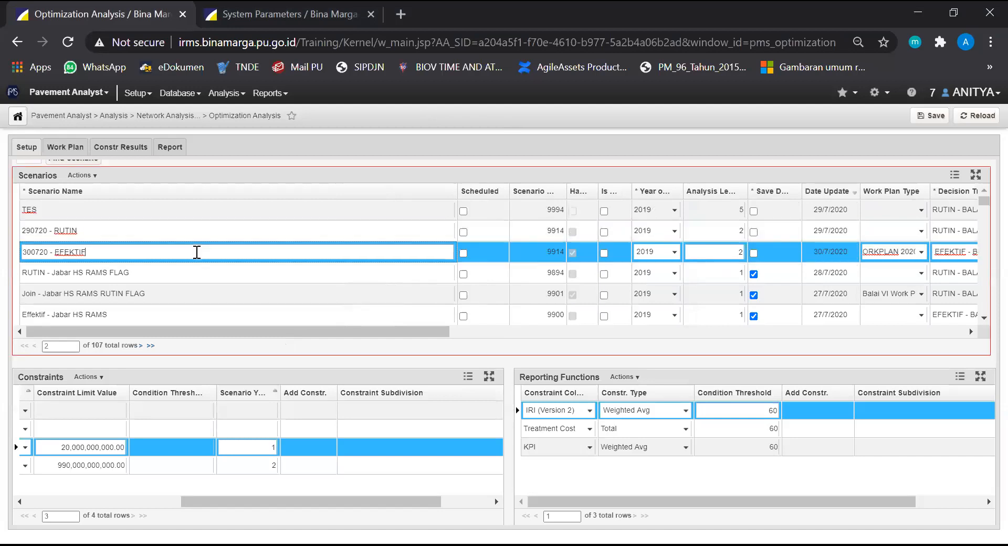
pyautogui.moveTo(366, 502); pyautogui.dragTo(209, 502)
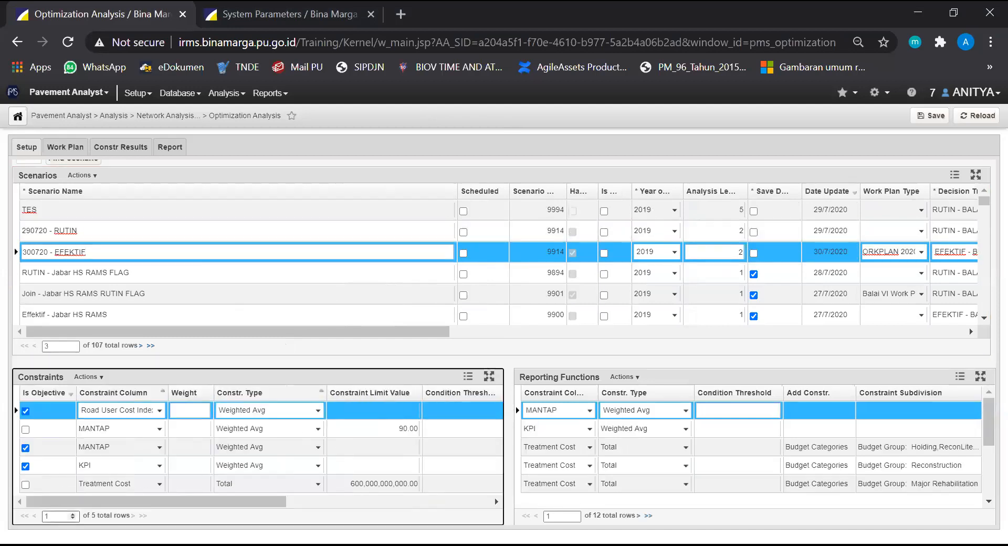
pyautogui.click(108, 426)
pyautogui.rightClick(108, 425)
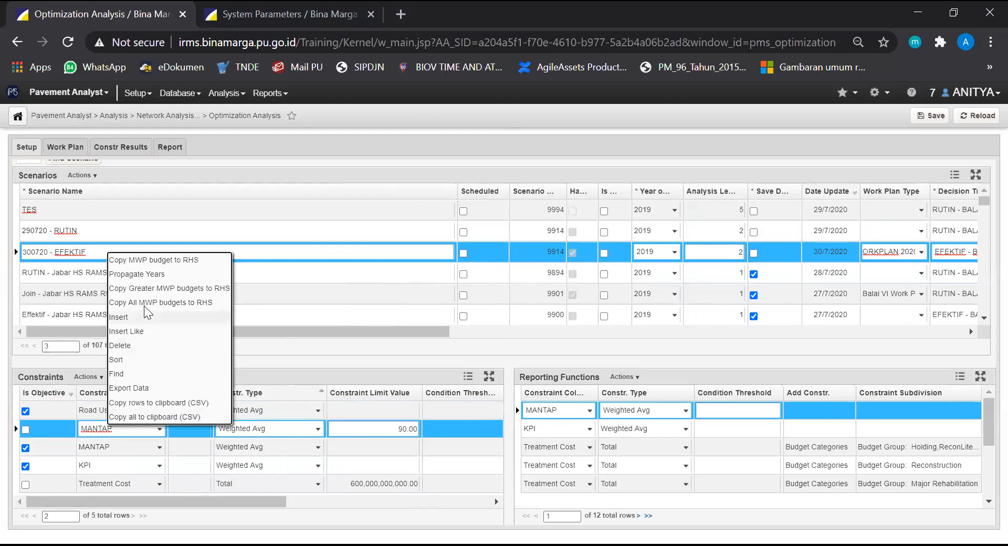
pyautogui.click(140, 344)
pyautogui.click(570, 127)
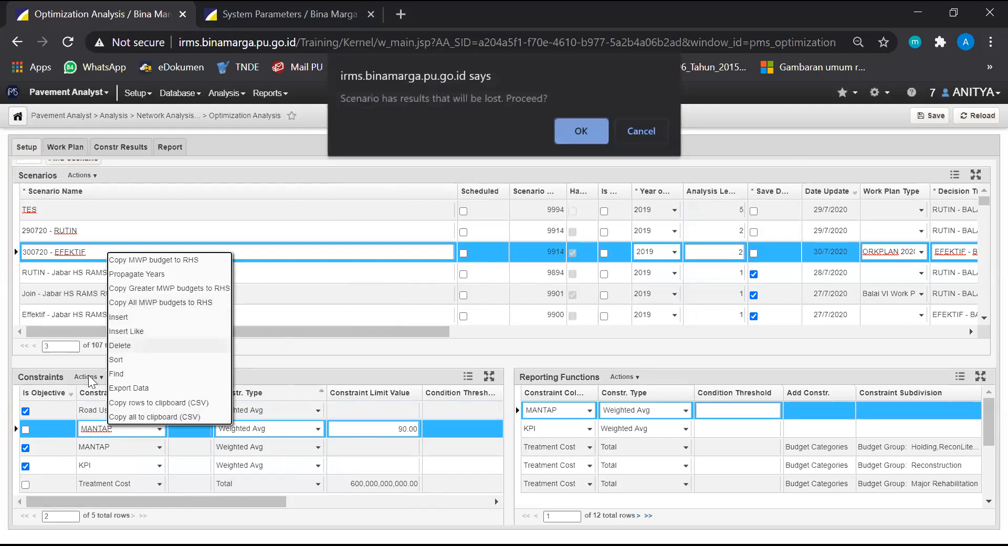
pyautogui.click(574, 137)
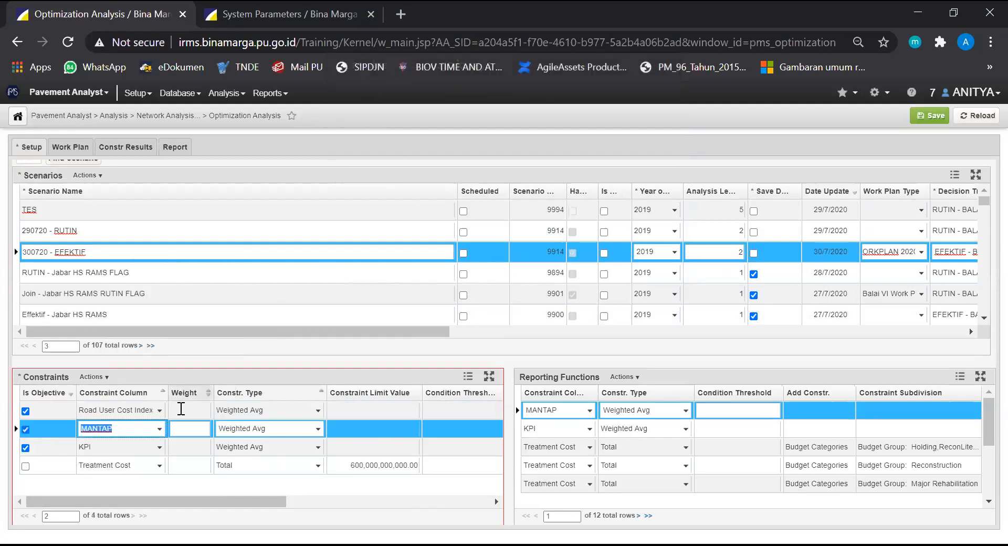
# Delete the Road User Cost Index objective constraint from 300720 - EFEKTIF and save the scenario
pyautogui.click(123, 416)
pyautogui.rightClick(122, 416)
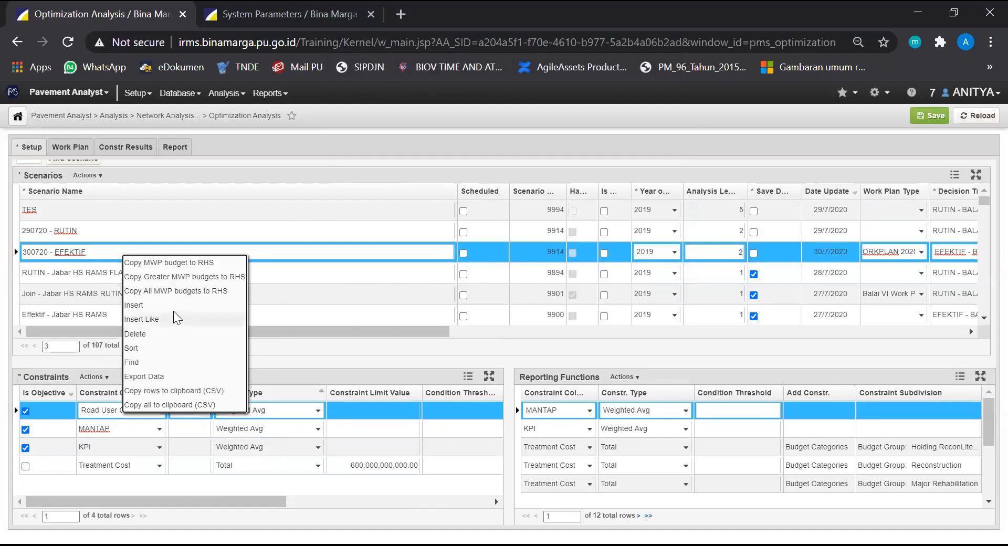
pyautogui.click(166, 332)
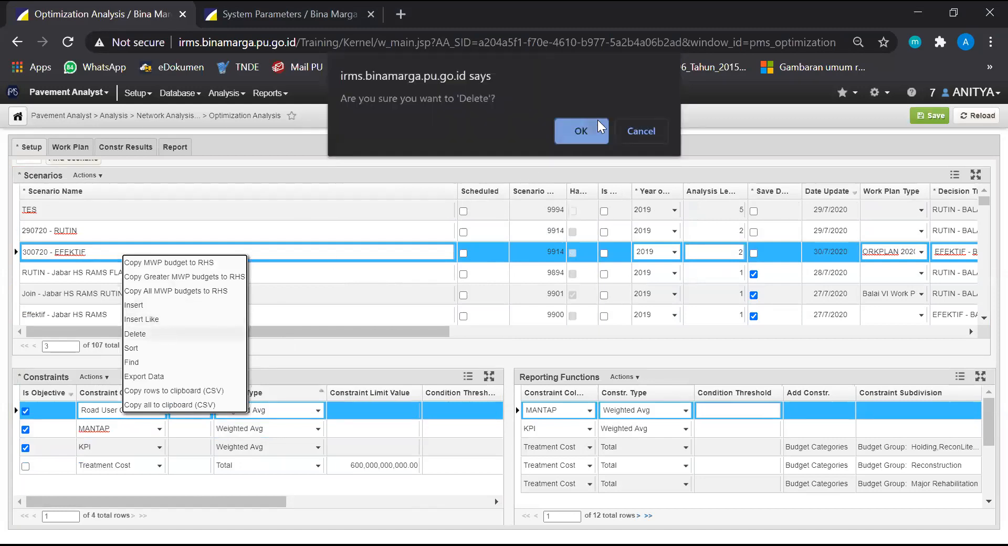
pyautogui.click(577, 126)
pyautogui.click(930, 116)
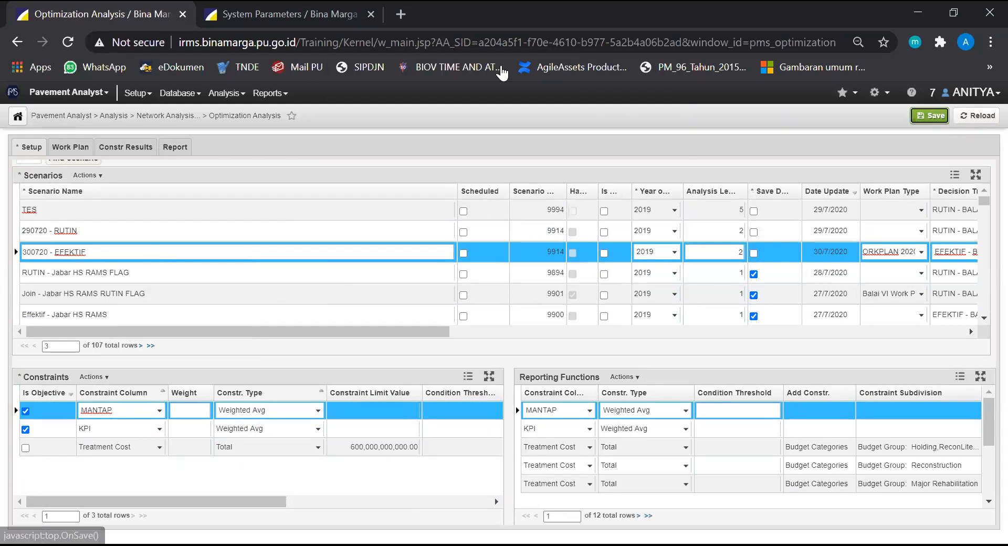
# Reload the Optimization Analysis page and keep waiting for the unresponsive pages
pyautogui.click(451, 44)
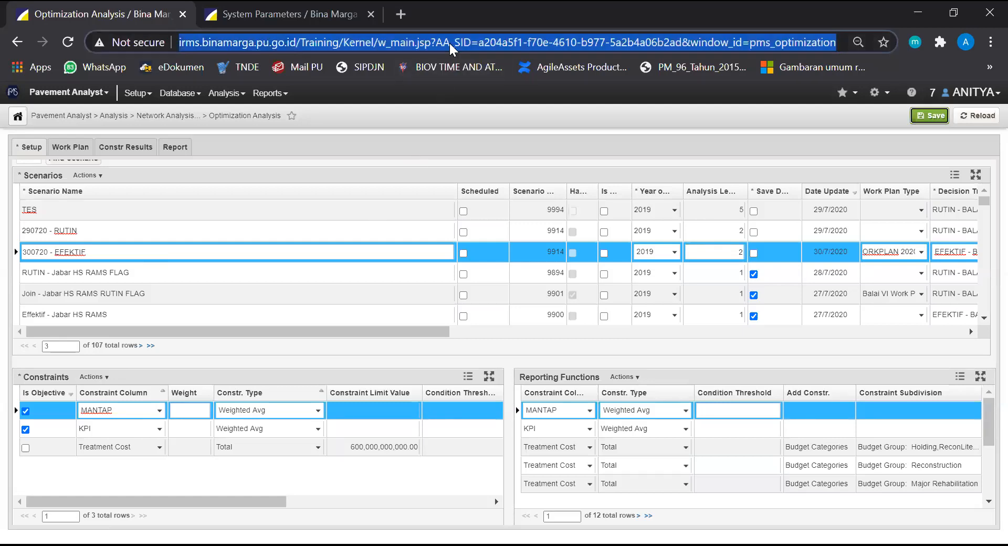
pyautogui.press('Return')
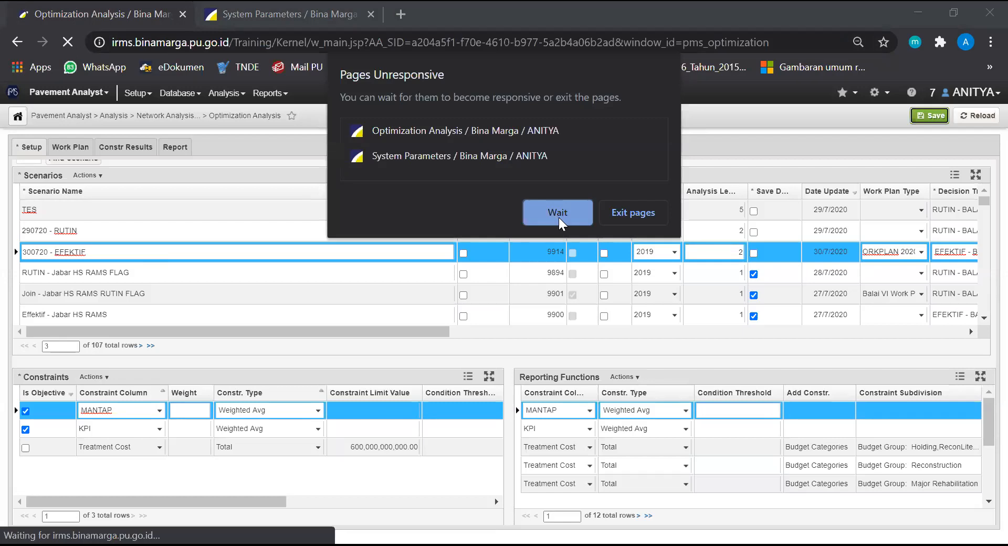
pyautogui.click(559, 218)
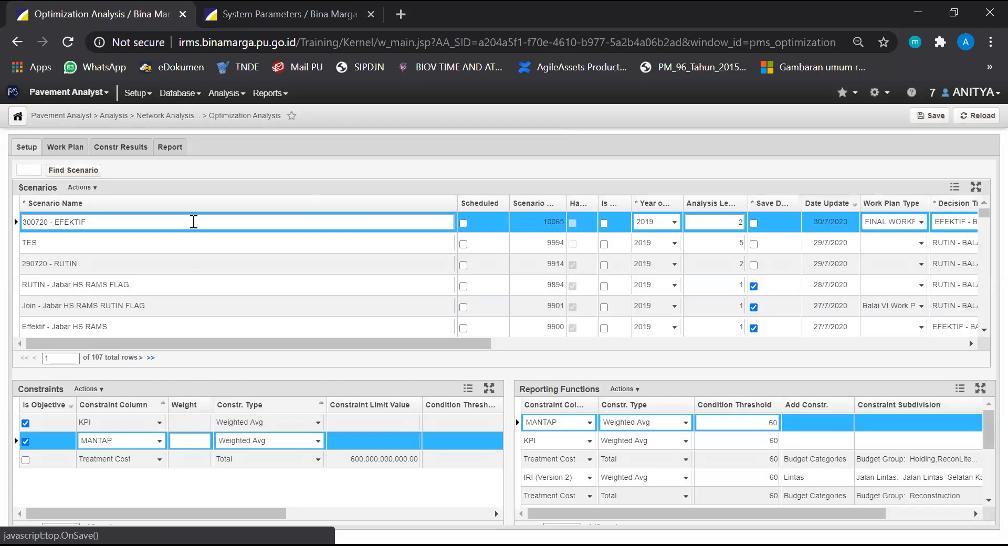
# Run the 300720 - EFEKTIF scenario with its reduced constraints and close the run message window
pyautogui.rightClick(329, 227)
pyautogui.click(344, 235)
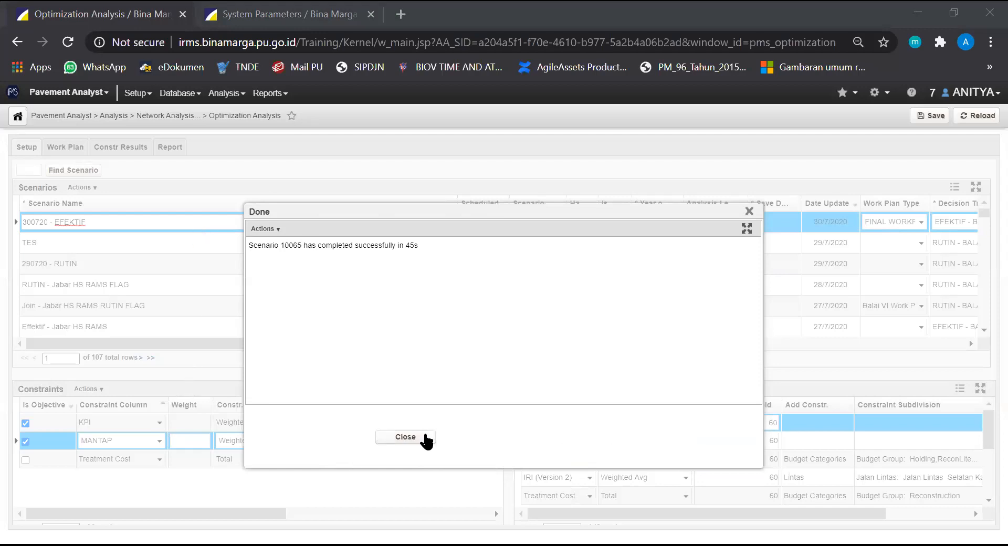
pyautogui.click(408, 435)
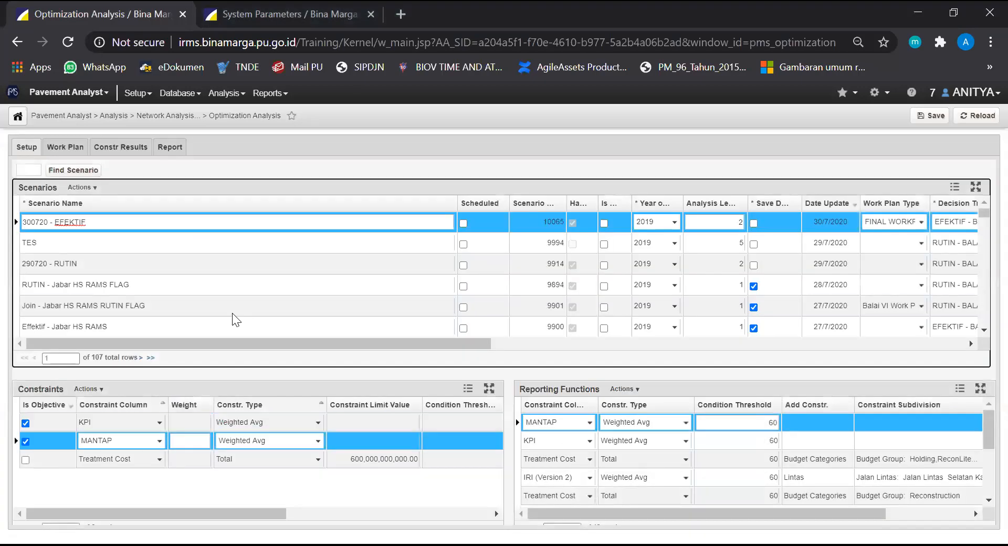
pyautogui.click(119, 422)
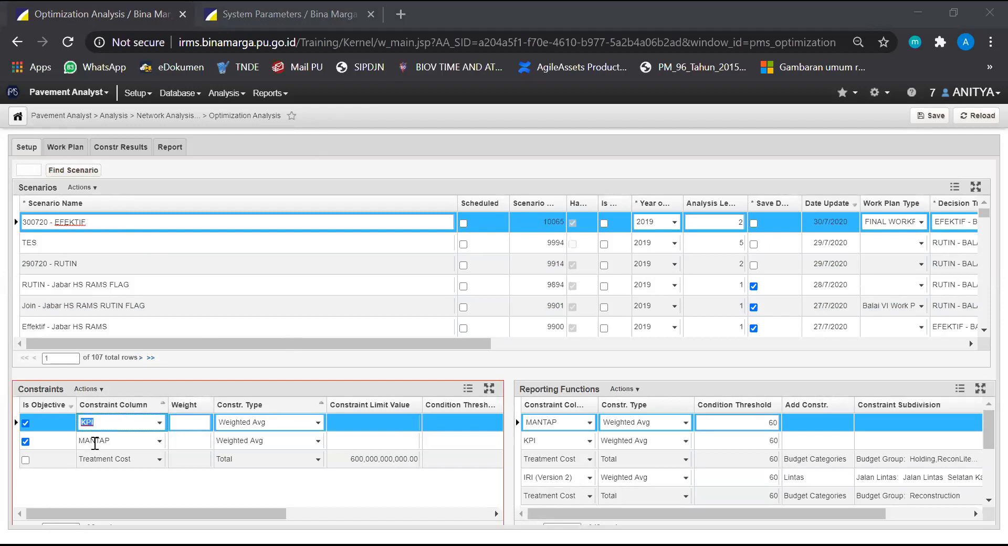
pyautogui.click(106, 421)
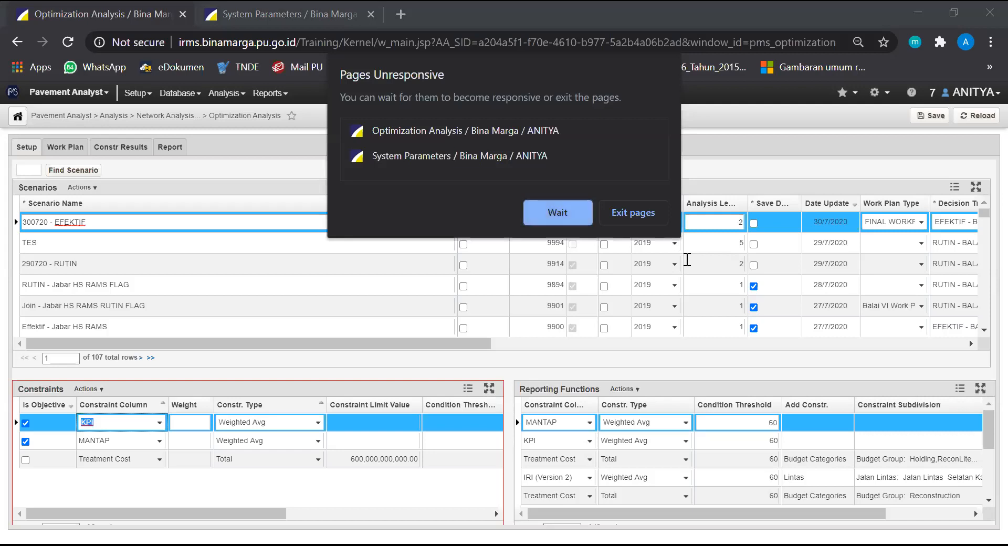
pyautogui.click(300, 27)
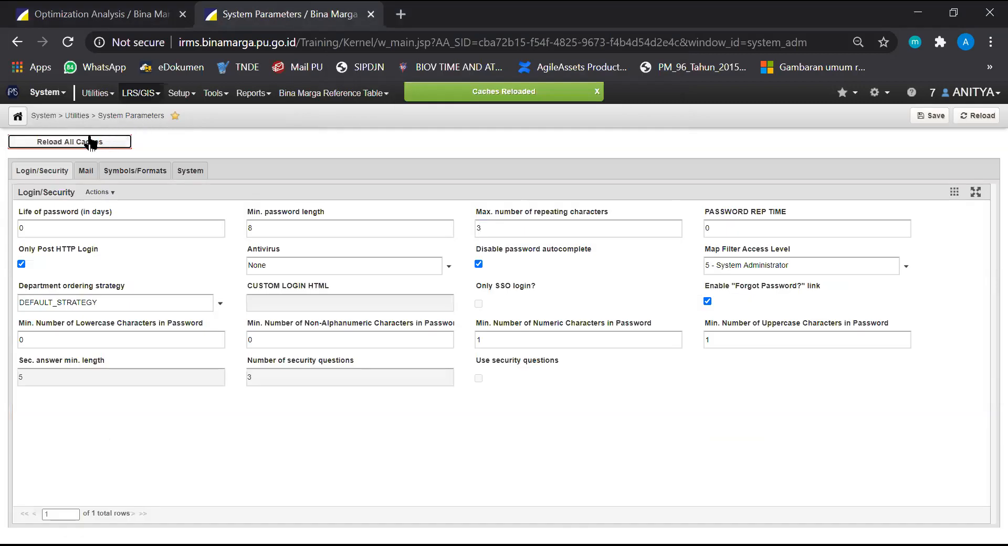
pyautogui.click(116, 7)
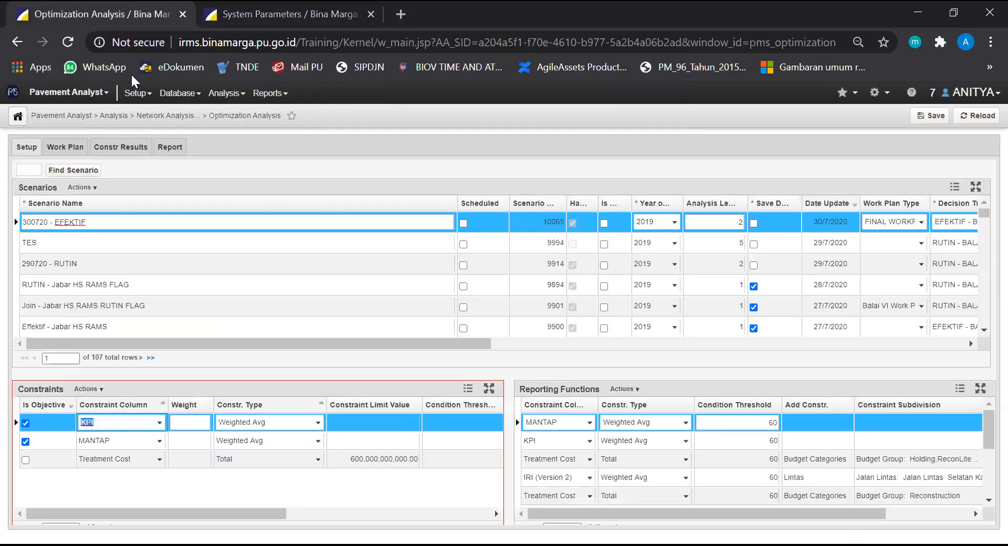
# Examine the work plan results of 300720 - EFEKTIF, including treatments, estimated costs, road sections, KSPN segments and Jalan Lintas classes
pyautogui.click(63, 145)
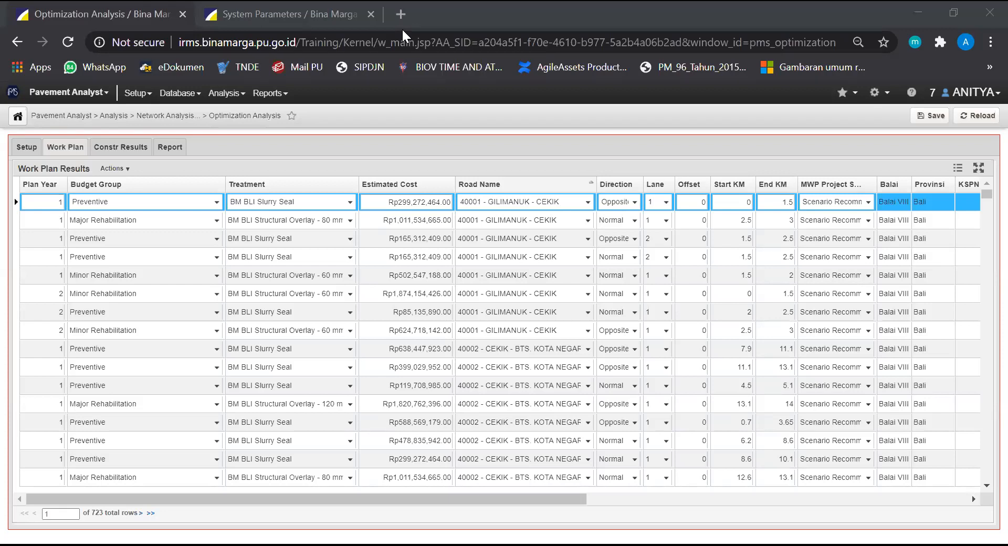
pyautogui.click(849, 4)
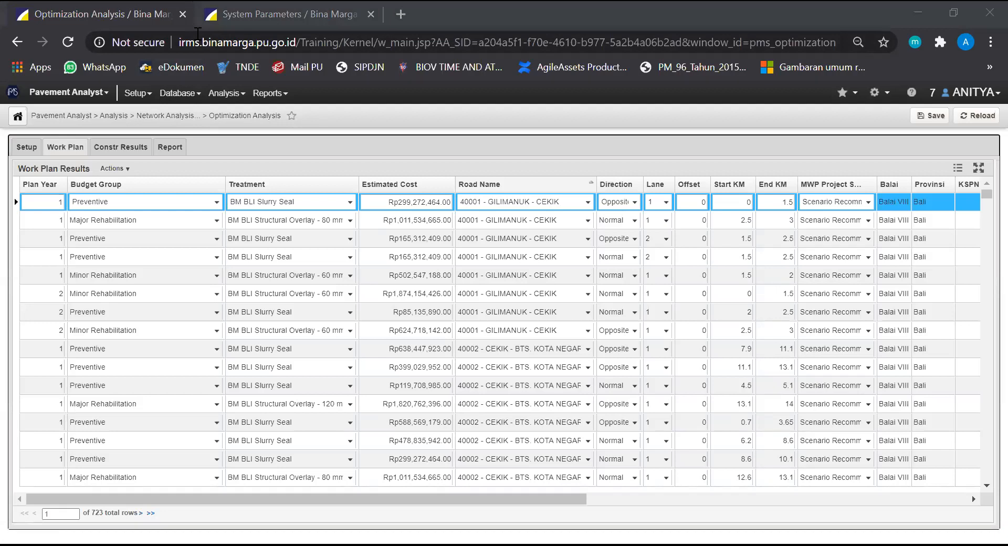
pyautogui.click(384, 136)
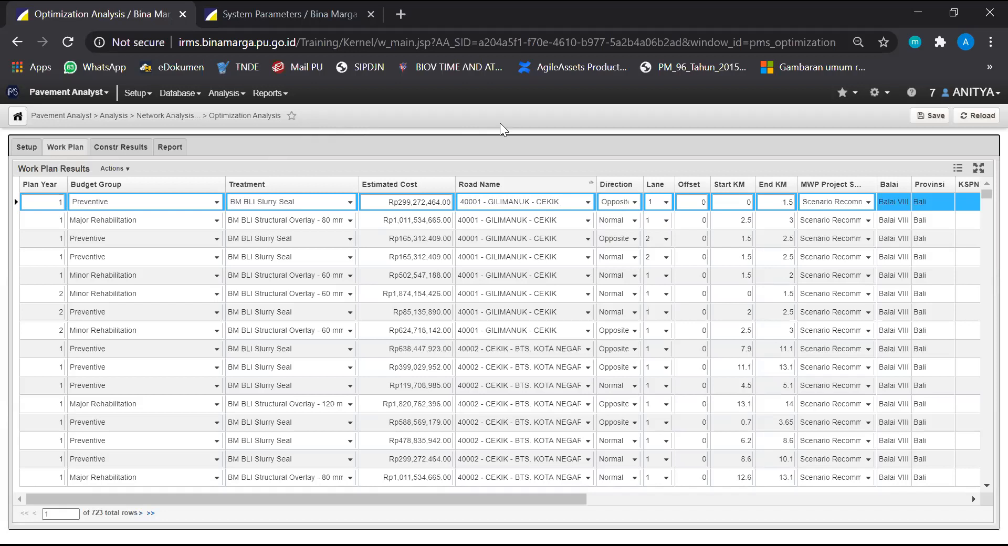
pyautogui.click(31, 149)
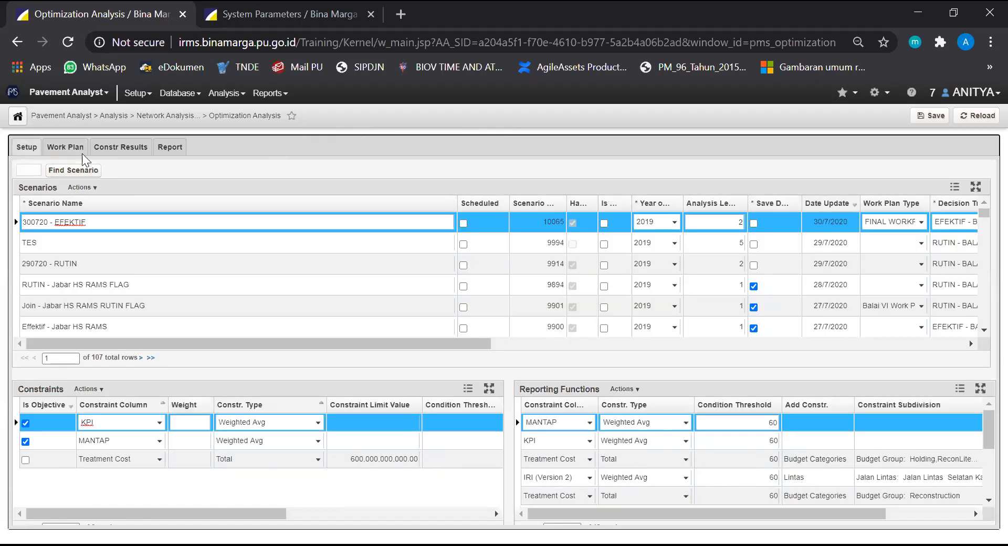
pyautogui.click(65, 149)
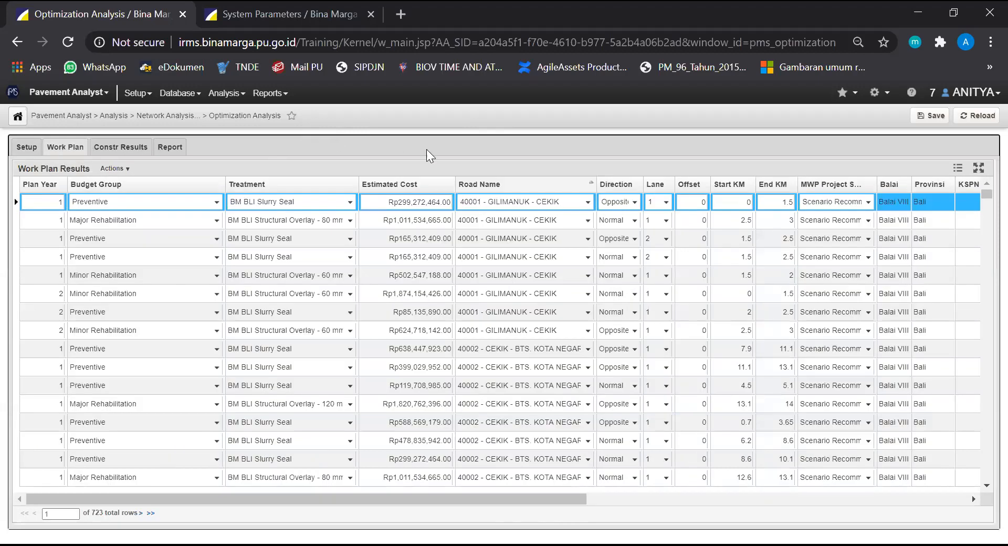
pyautogui.click(590, 239)
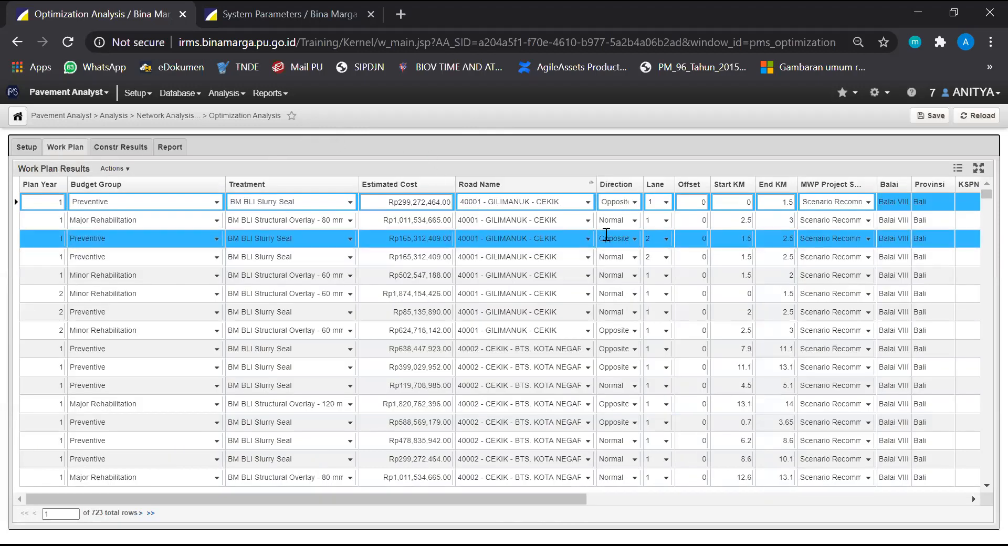
pyautogui.click(447, 256)
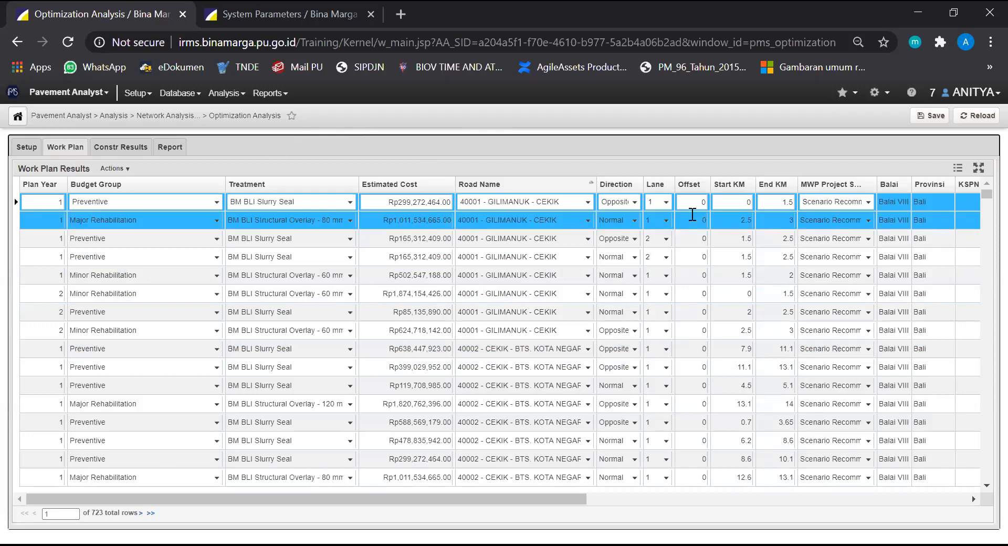
pyautogui.moveTo(535, 496); pyautogui.dragTo(590, 494)
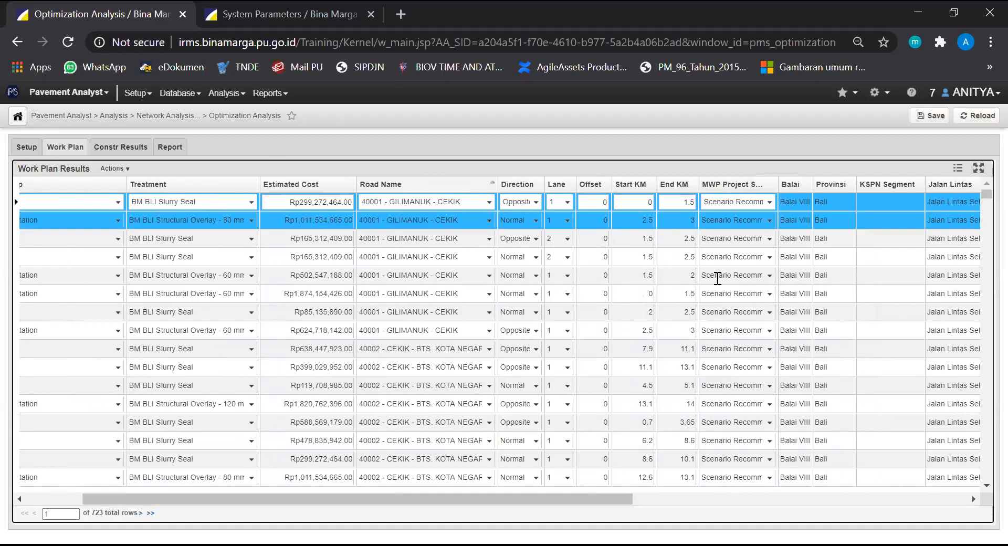
pyautogui.scroll(-6, 709, 449)
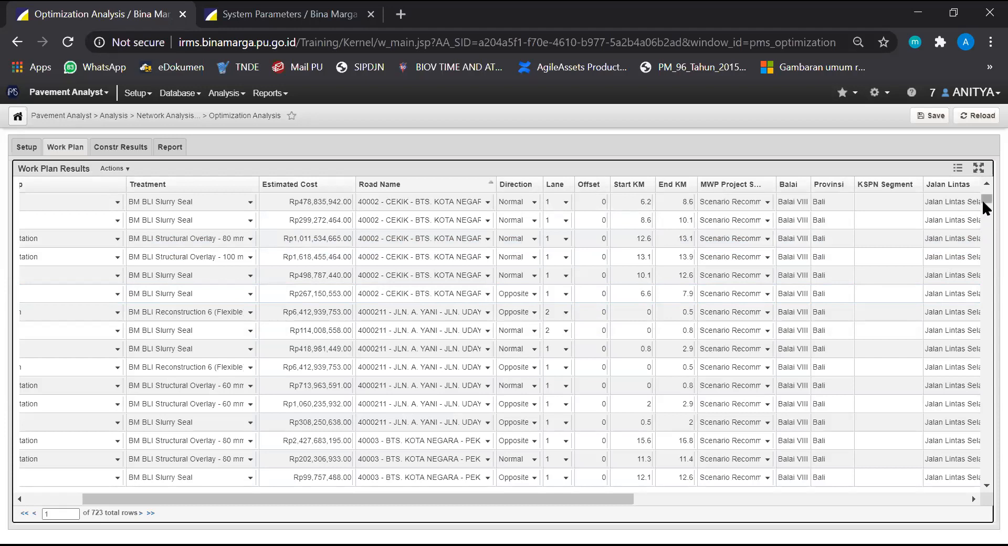
pyautogui.moveTo(982, 202); pyautogui.dragTo(982, 325)
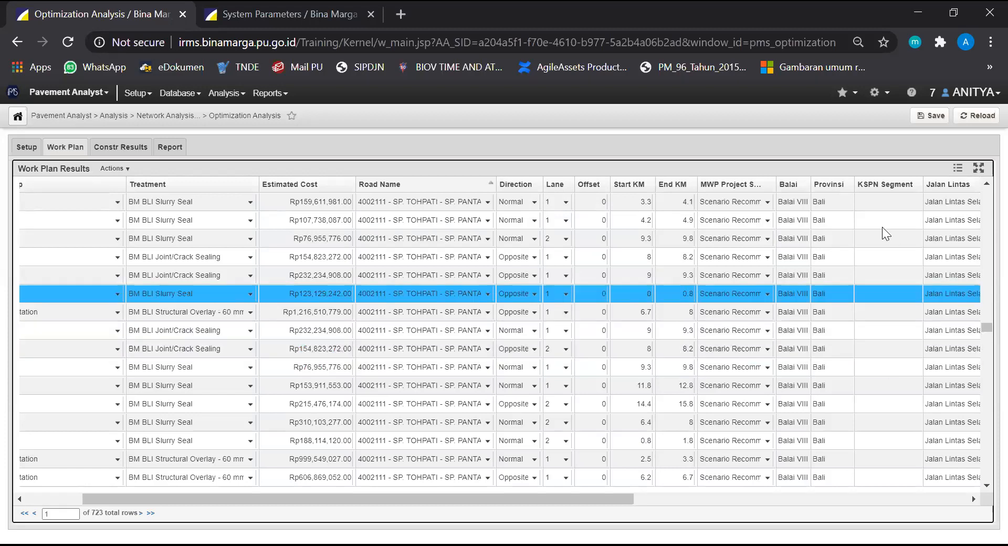
pyautogui.moveTo(982, 323); pyautogui.dragTo(983, 485)
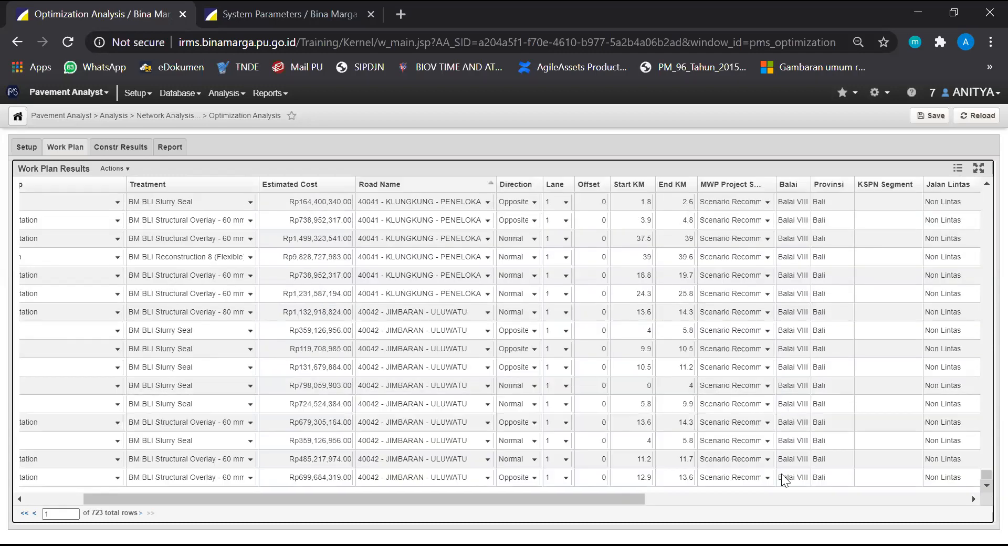
pyautogui.moveTo(466, 504); pyautogui.dragTo(407, 501)
pyautogui.click(983, 340)
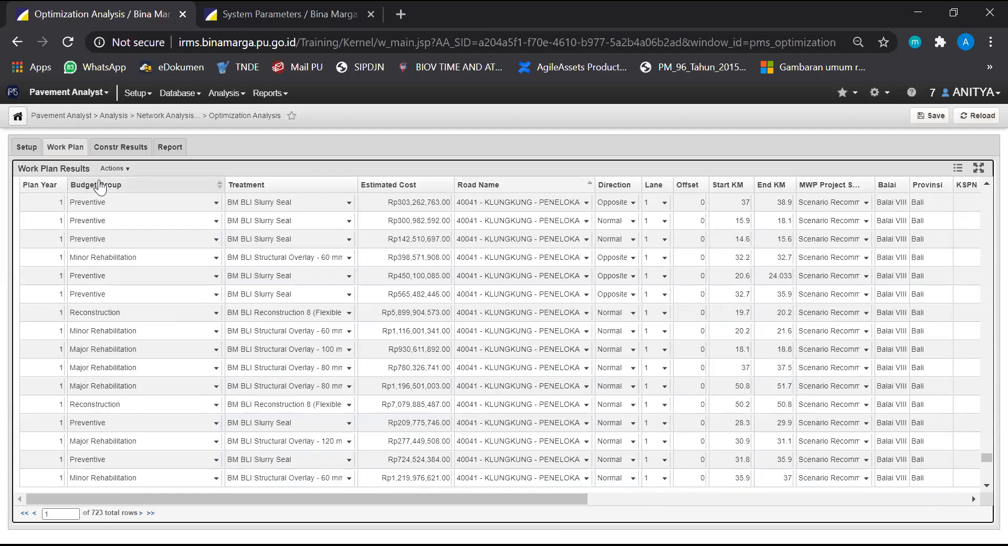
# Filter the work plan results by MWP Project Status, using the in list filter type with Completed Project selected
pyautogui.click(126, 168)
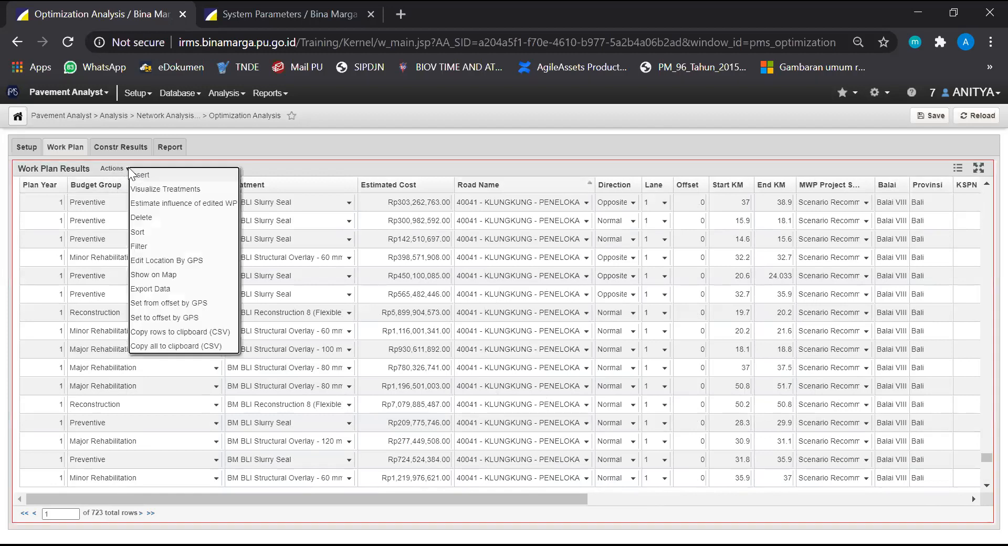
pyautogui.click(153, 243)
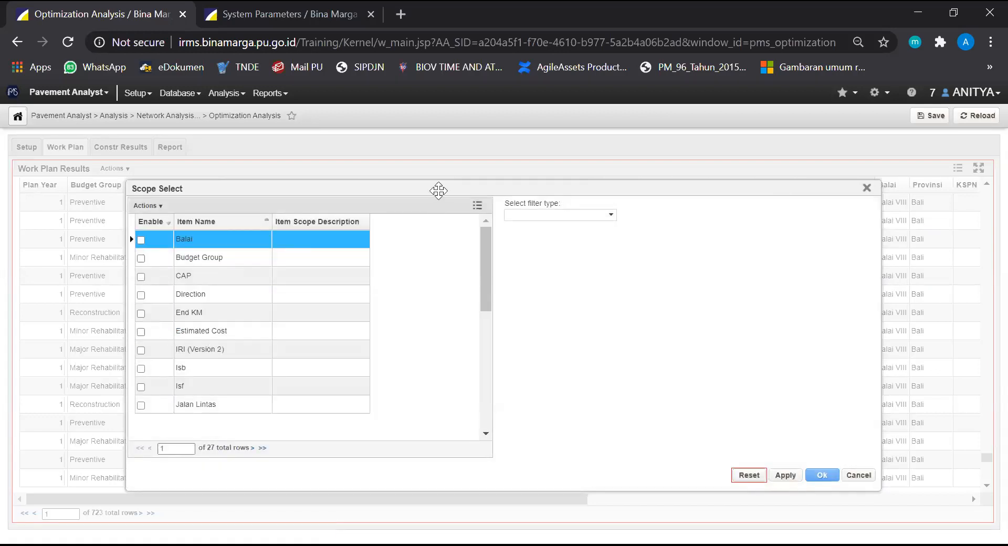
pyautogui.moveTo(439, 190); pyautogui.dragTo(405, 197)
pyautogui.scroll(-2, 259, 331)
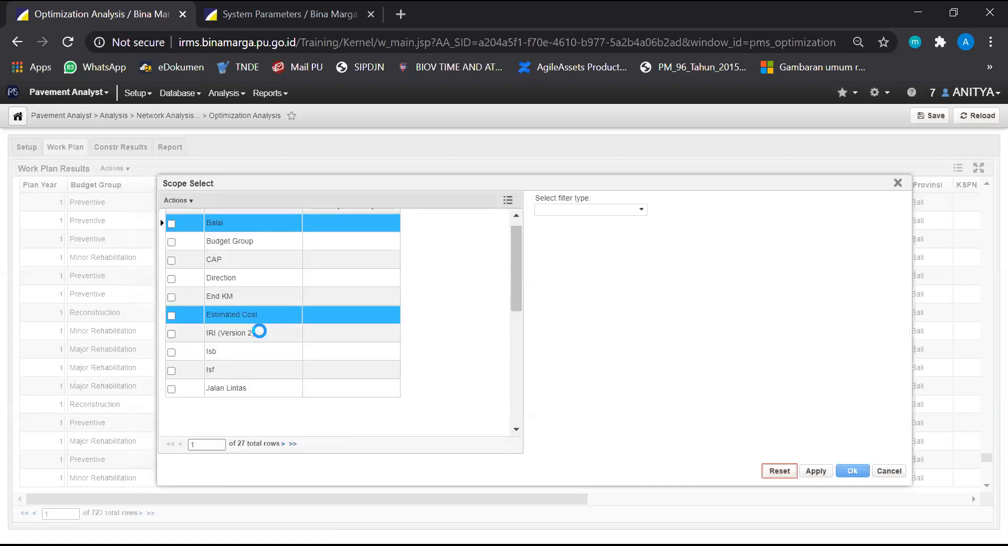
pyautogui.click(261, 309)
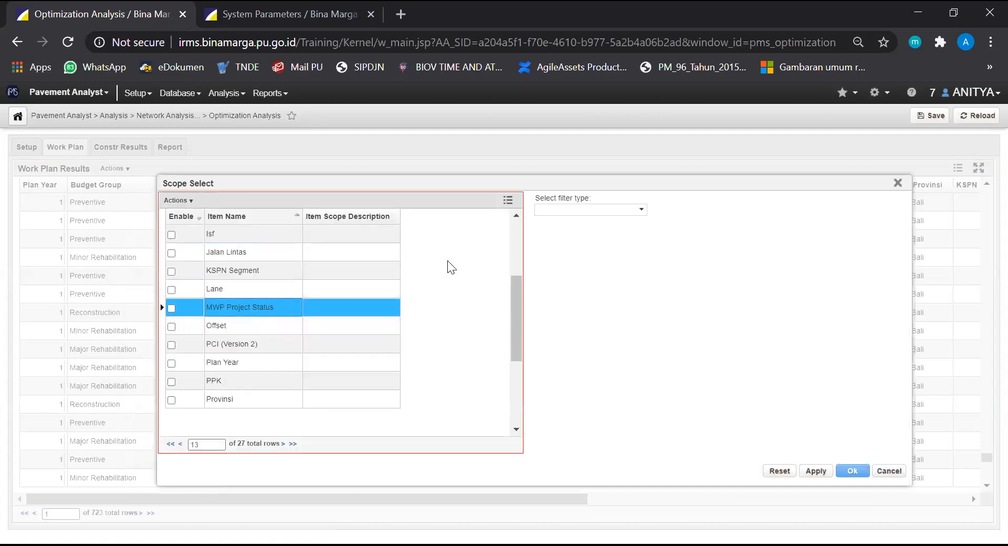
pyautogui.click(642, 210)
pyautogui.click(615, 224)
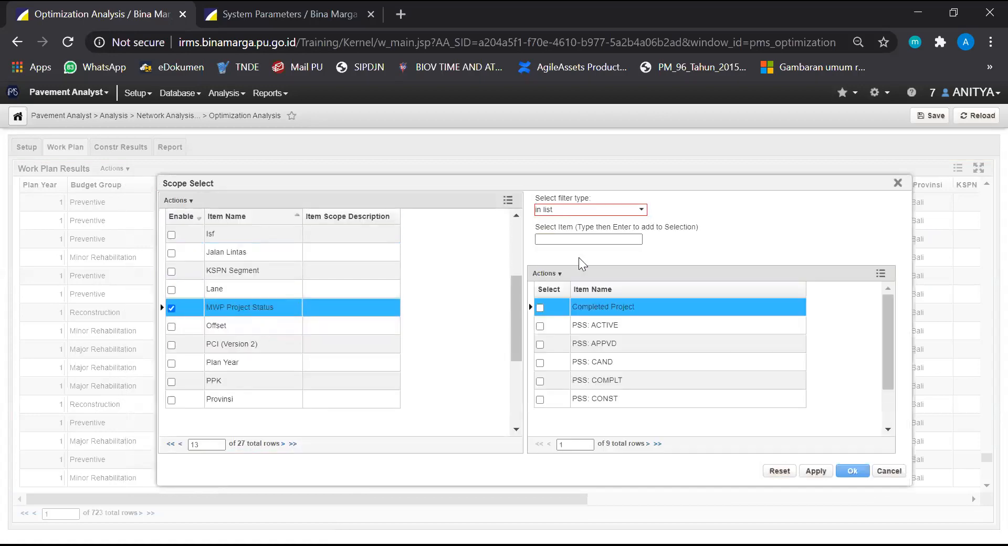
pyautogui.click(852, 470)
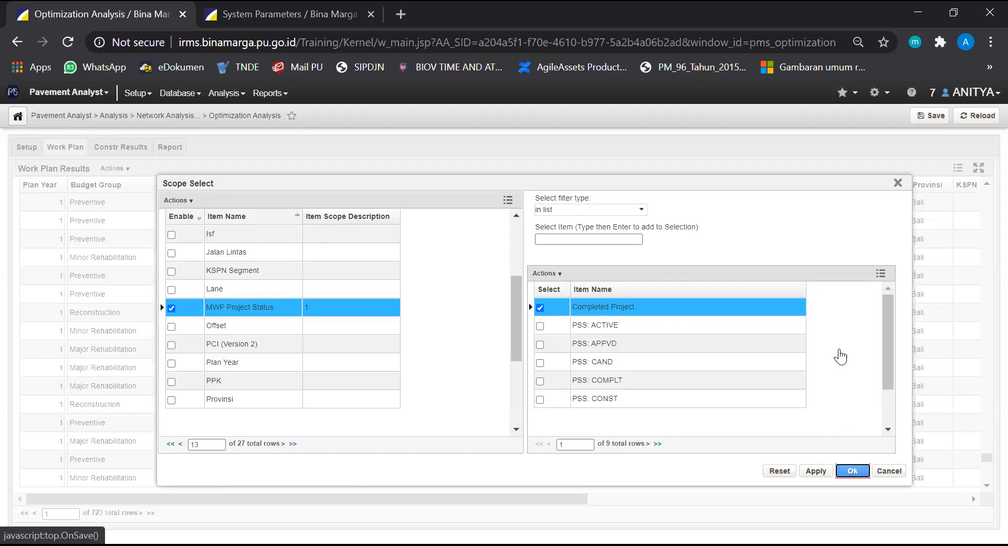
pyautogui.click(888, 116)
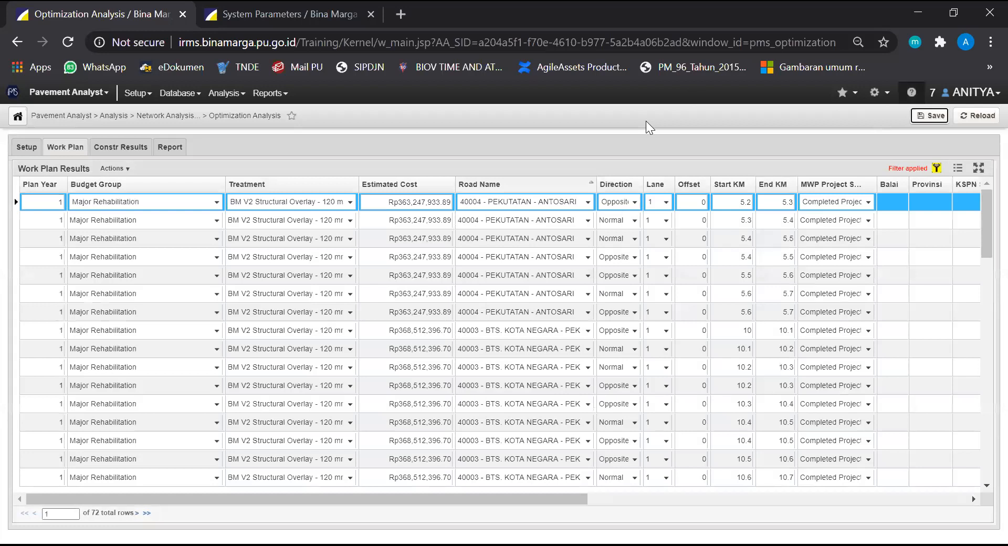
# Examine the completed-project rows in the work plan and compare them with the setup, constraints and reporting functions of 300720 - EFEKTIF
pyautogui.click(339, 212)
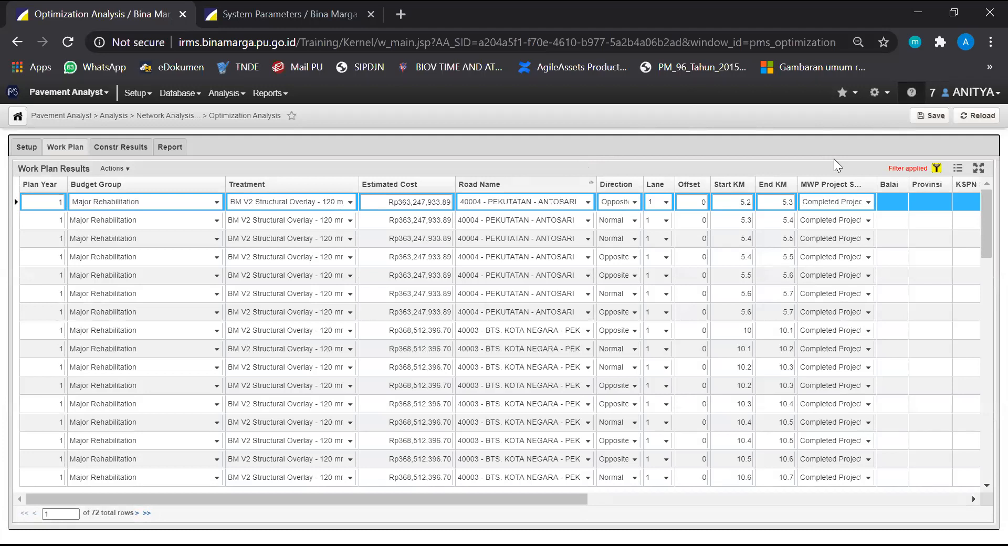
pyautogui.scroll(-1, 839, 217)
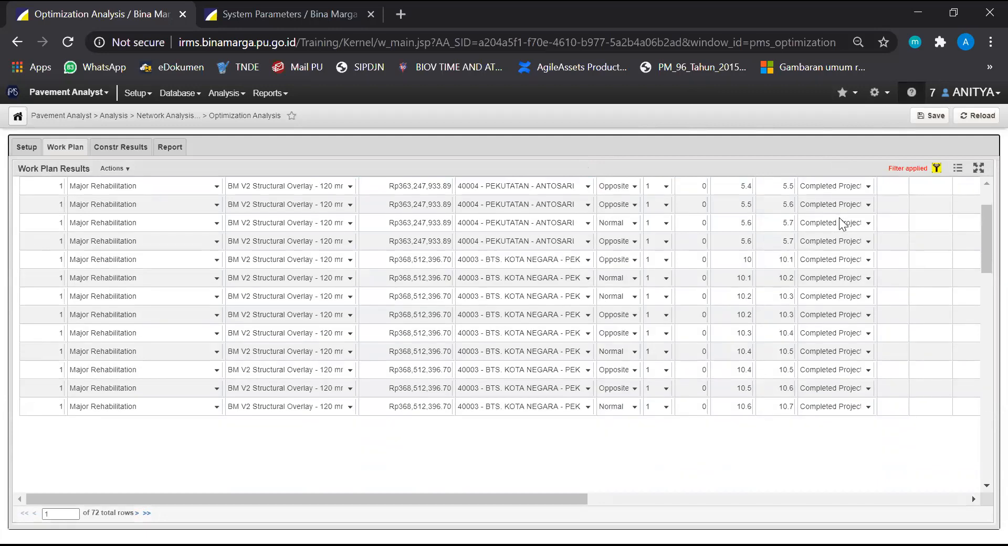
pyautogui.scroll(1, 840, 218)
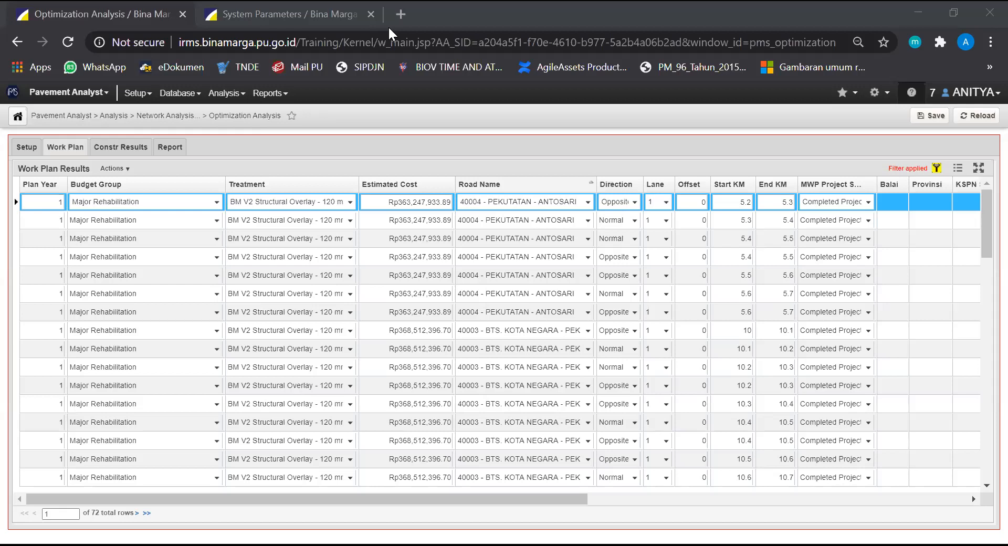
pyautogui.click(26, 148)
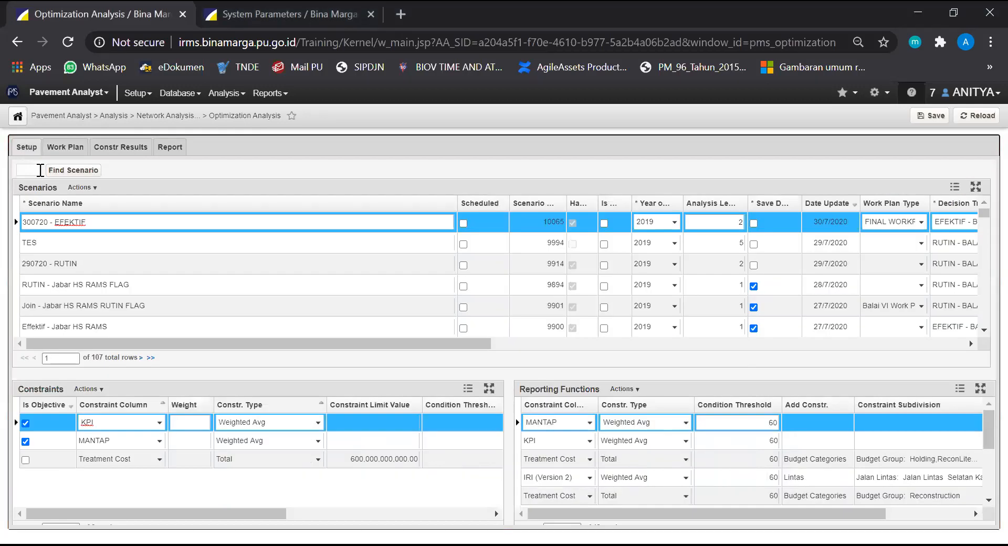
pyautogui.click(122, 229)
pyautogui.click(112, 221)
pyautogui.click(112, 221)
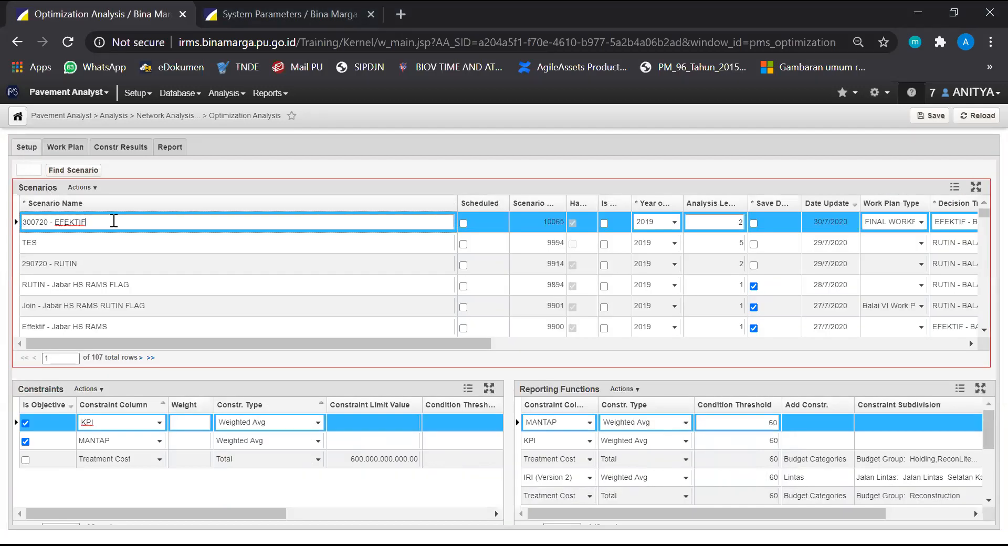
pyautogui.click(73, 149)
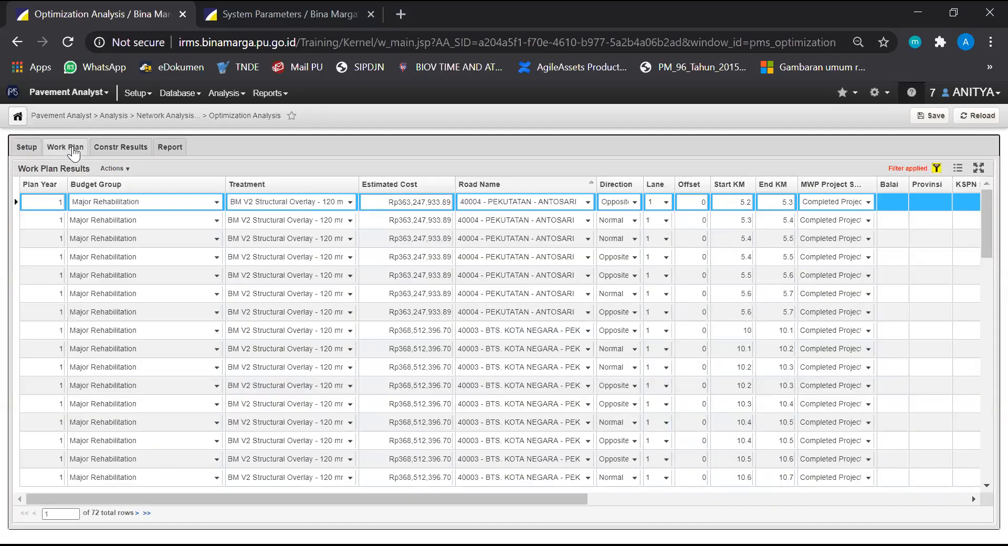
pyautogui.click(27, 147)
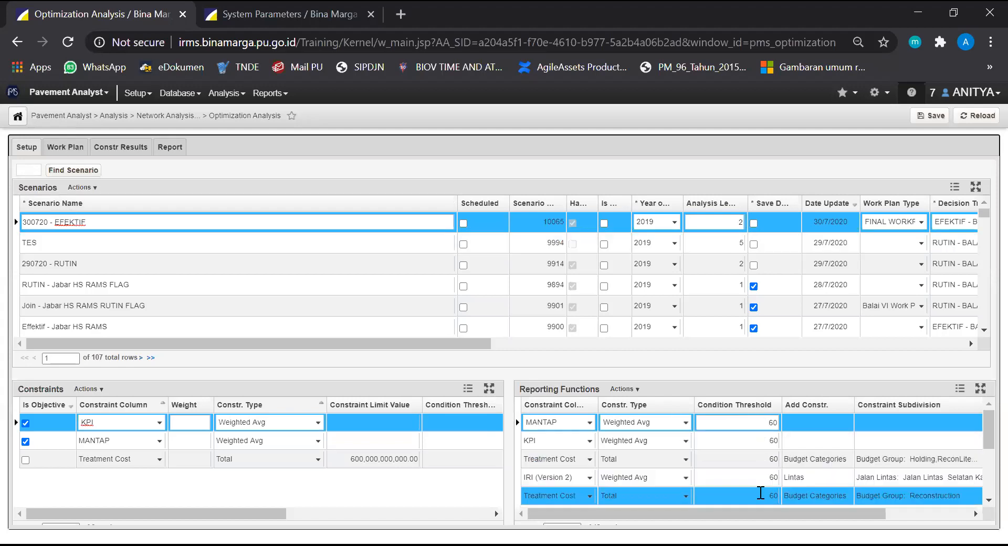
pyautogui.click(760, 435)
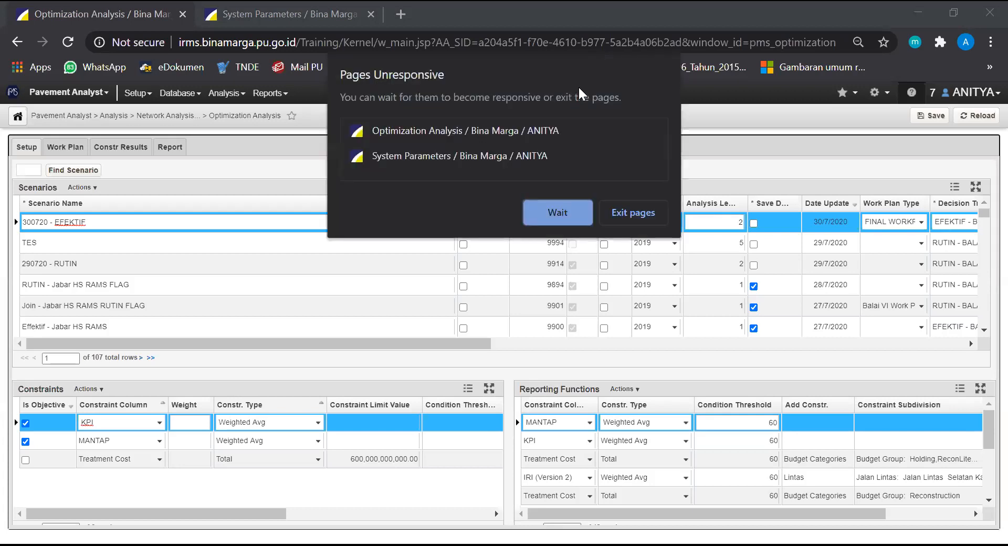
# Keep waiting for the unresponsive pages and dismiss the connection timeout message
pyautogui.click(563, 212)
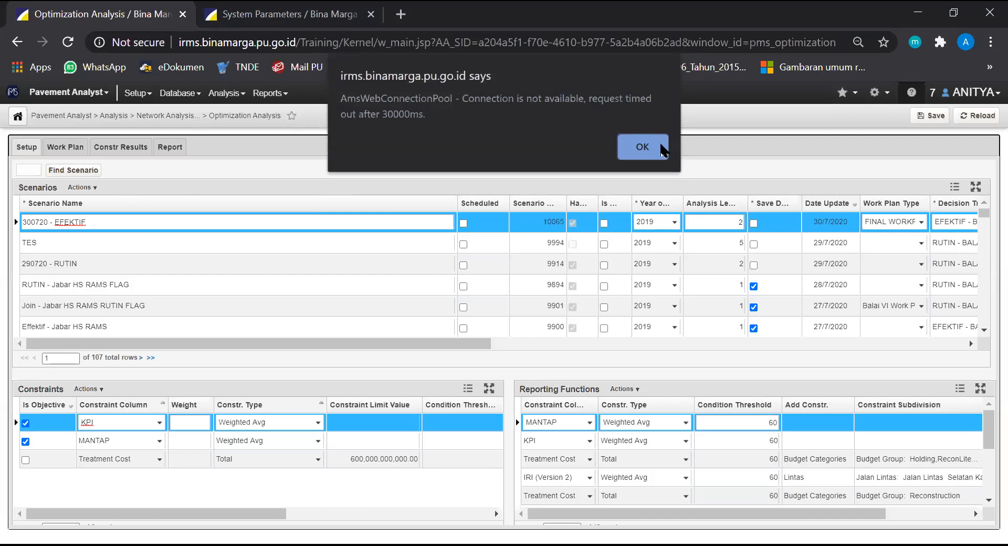
pyautogui.click(662, 149)
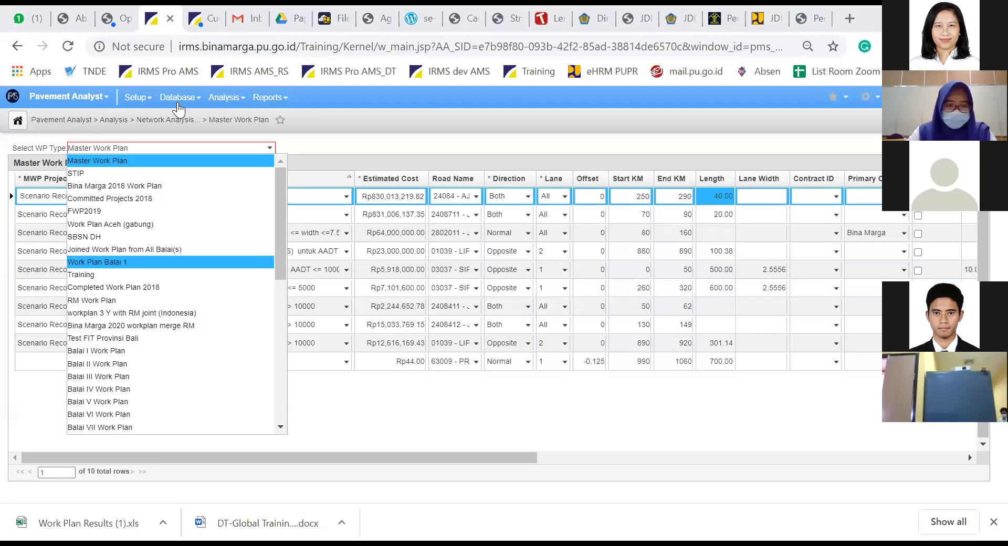
pyautogui.click(179, 105)
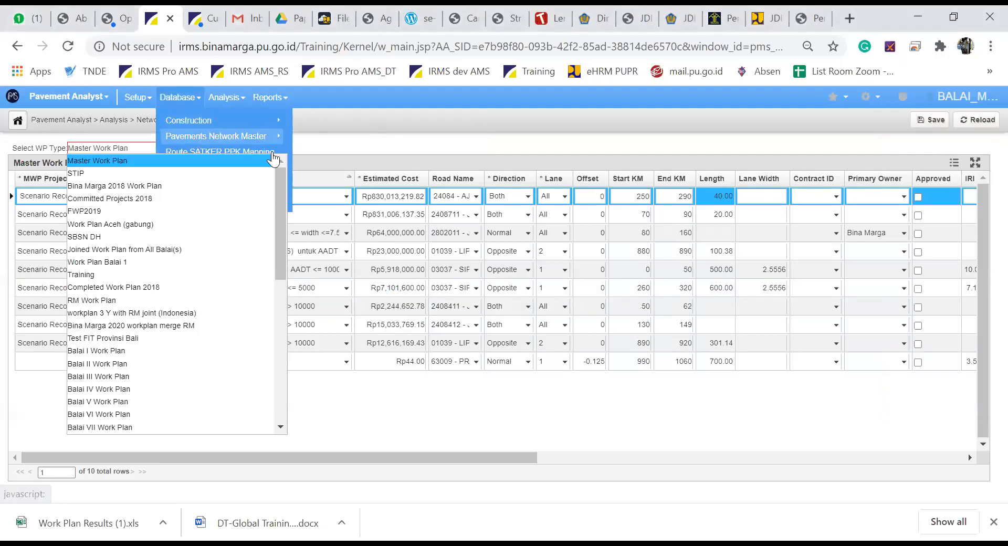
pyautogui.click(226, 124)
pyautogui.click(184, 99)
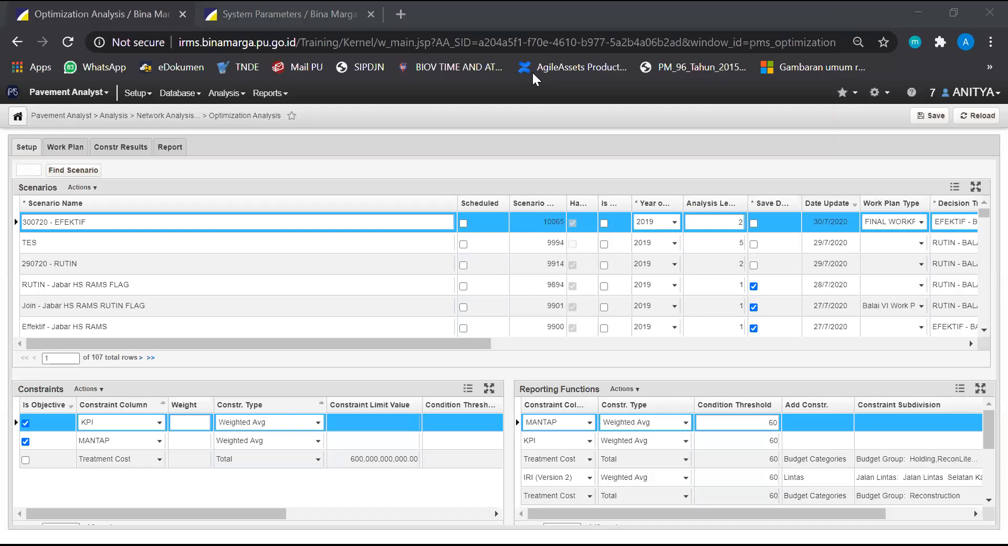
# Review the filtered work plan rows, the available database pages, the scenario setup and the work plan's active filter settings
pyautogui.click(82, 153)
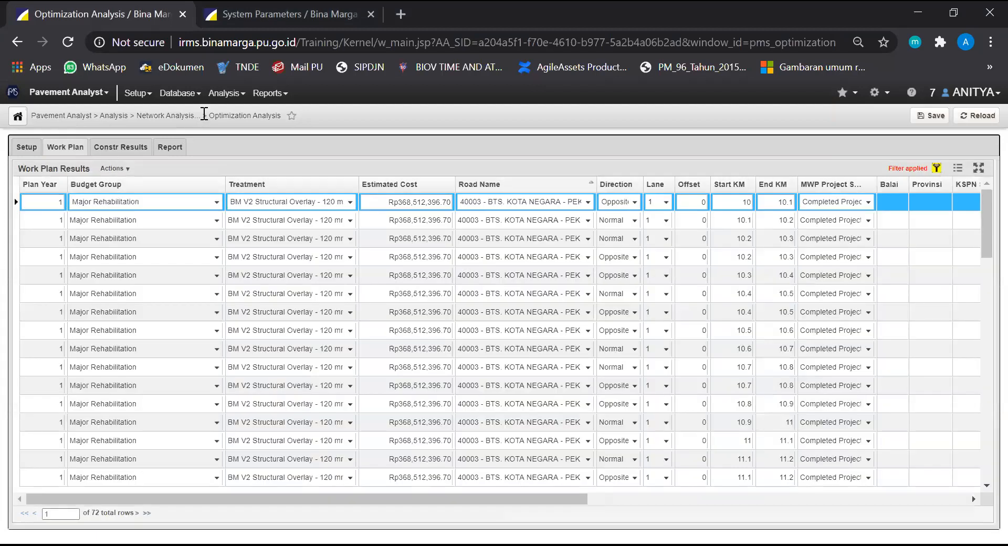
pyautogui.click(202, 97)
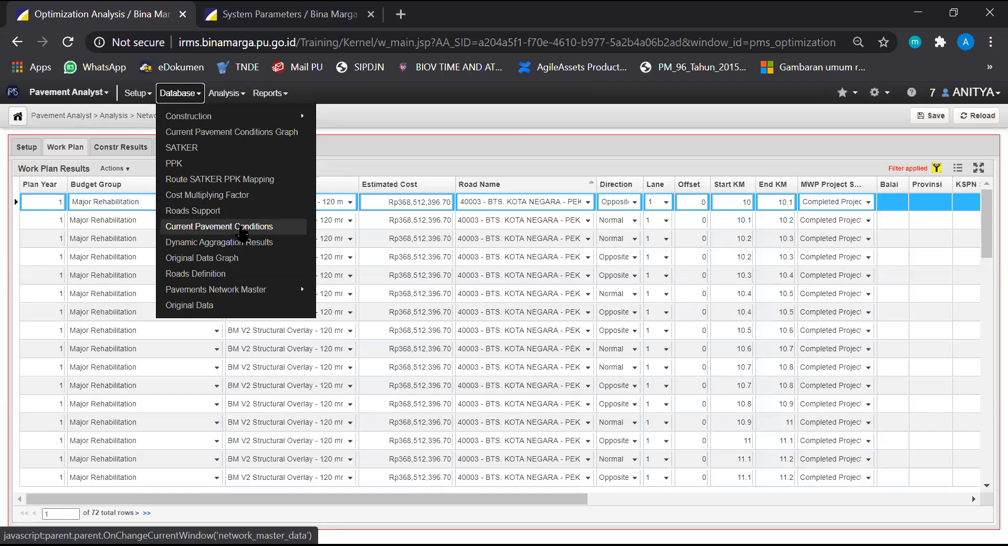
pyautogui.click(183, 98)
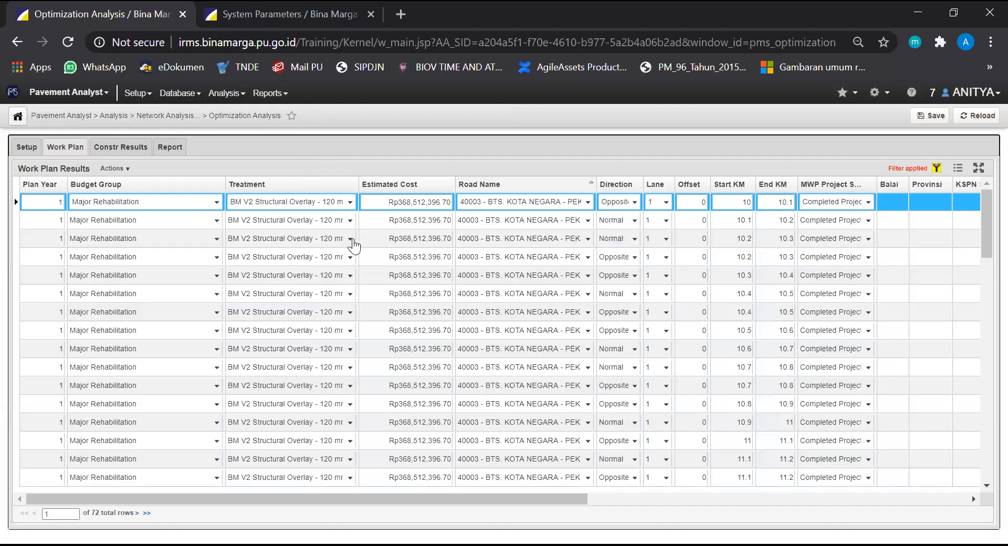
pyautogui.click(26, 147)
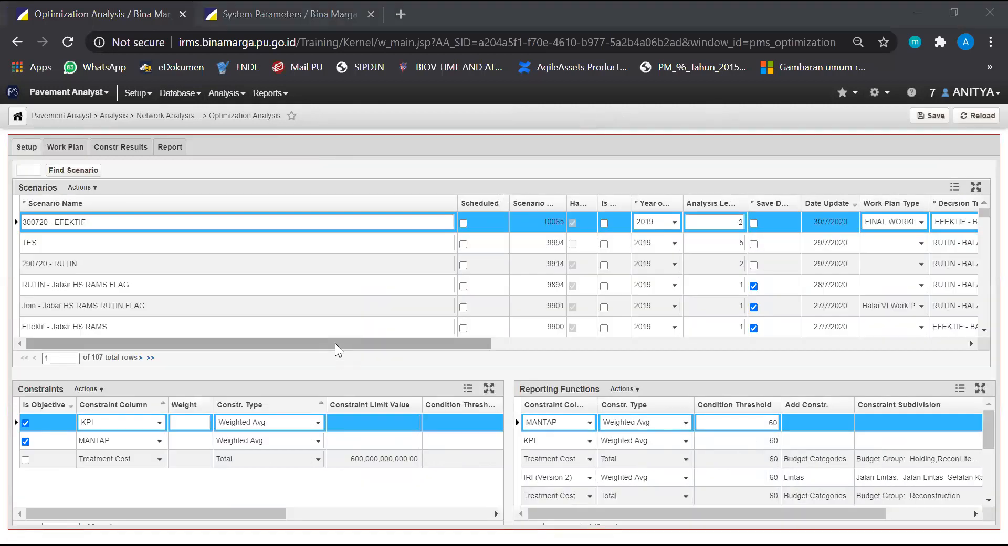
pyautogui.moveTo(335, 343); pyautogui.dragTo(534, 343)
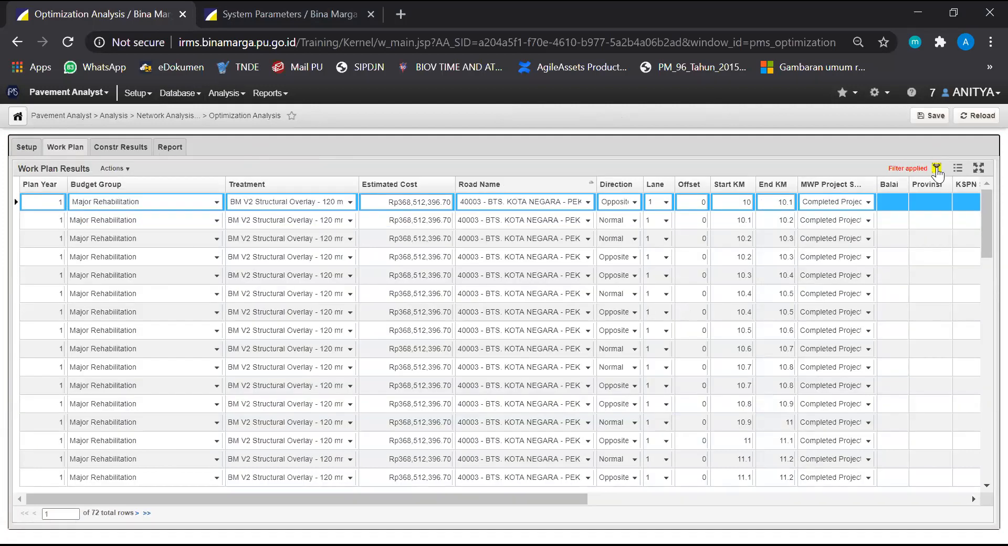
pyautogui.click(937, 168)
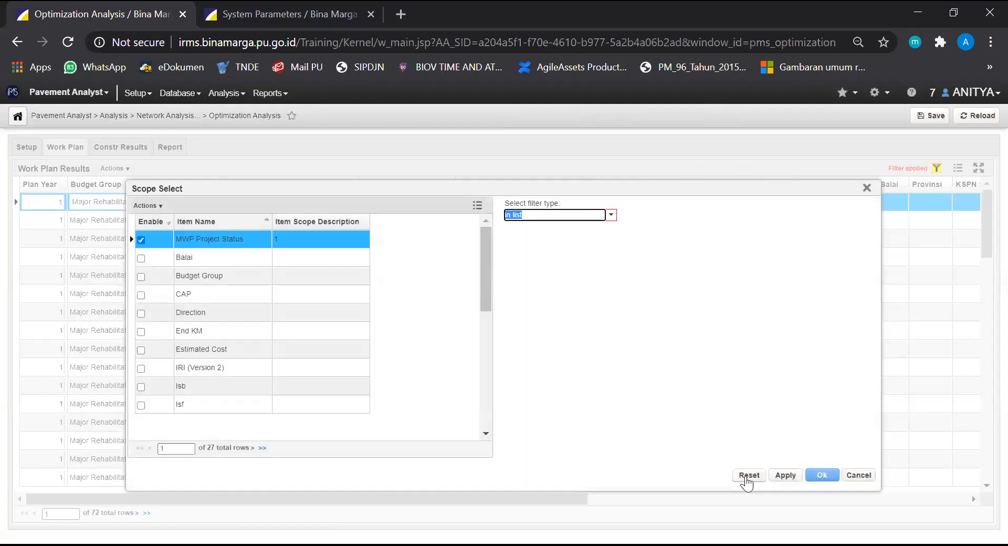
pyautogui.click(867, 188)
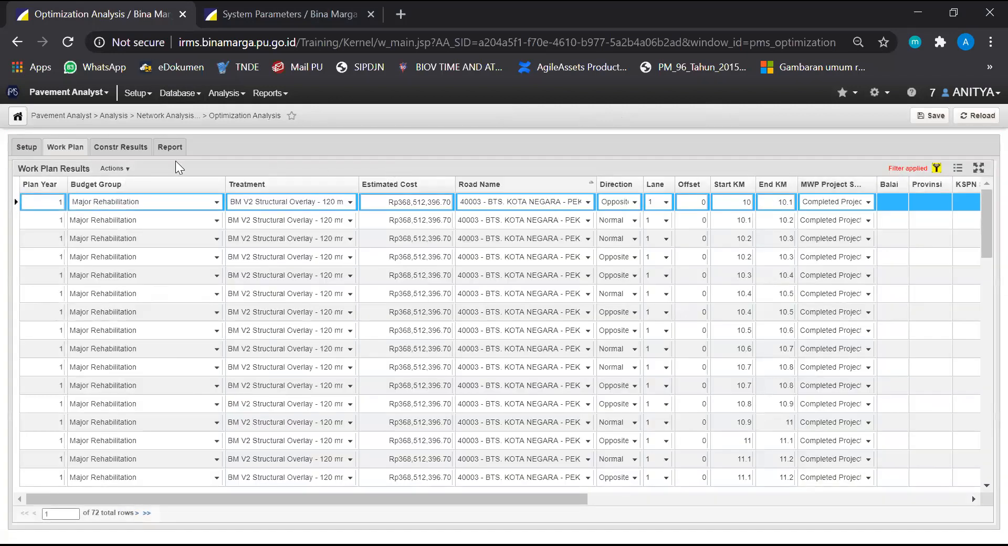
# Disable the MWP Project Status filter, rebuild it as in list with Completed Project, and close the filter settings without applying them
pyautogui.click(126, 168)
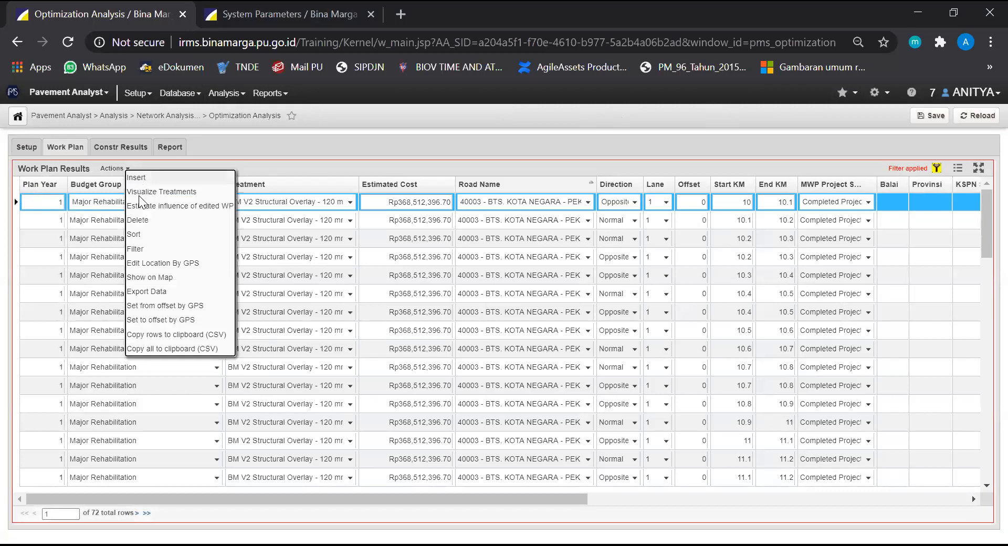
pyautogui.click(136, 249)
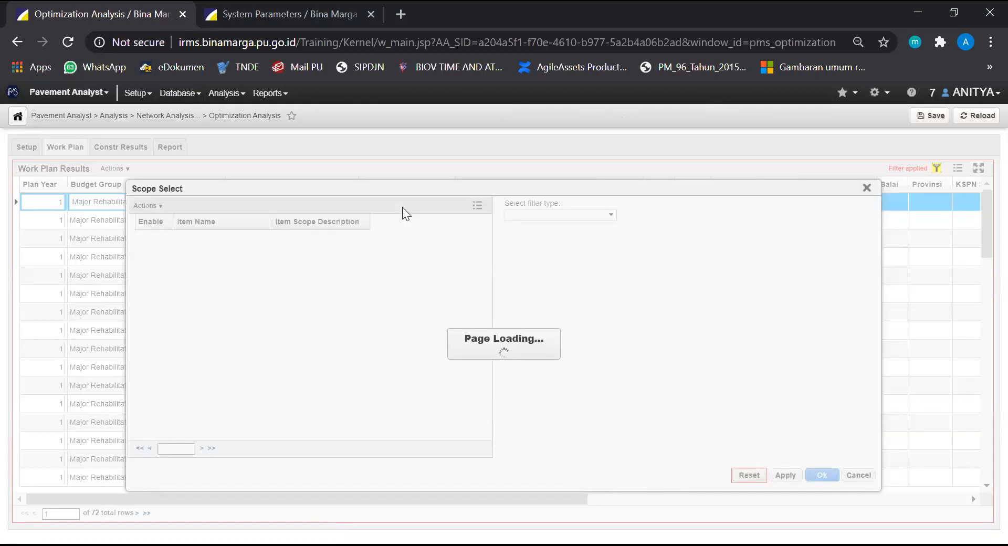
pyautogui.click(140, 241)
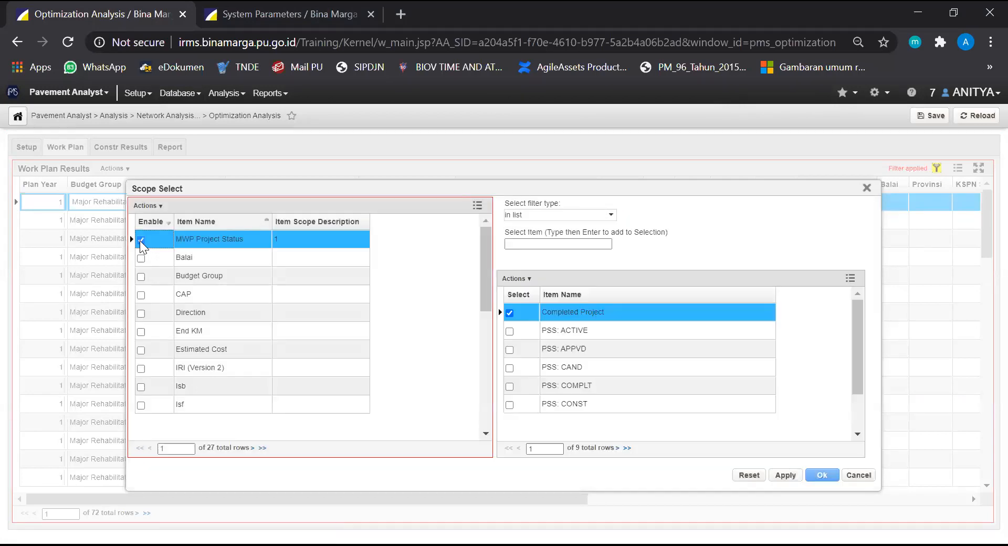
pyautogui.scroll(-3, 259, 371)
pyautogui.scroll(1, 243, 346)
pyautogui.scroll(3, 243, 347)
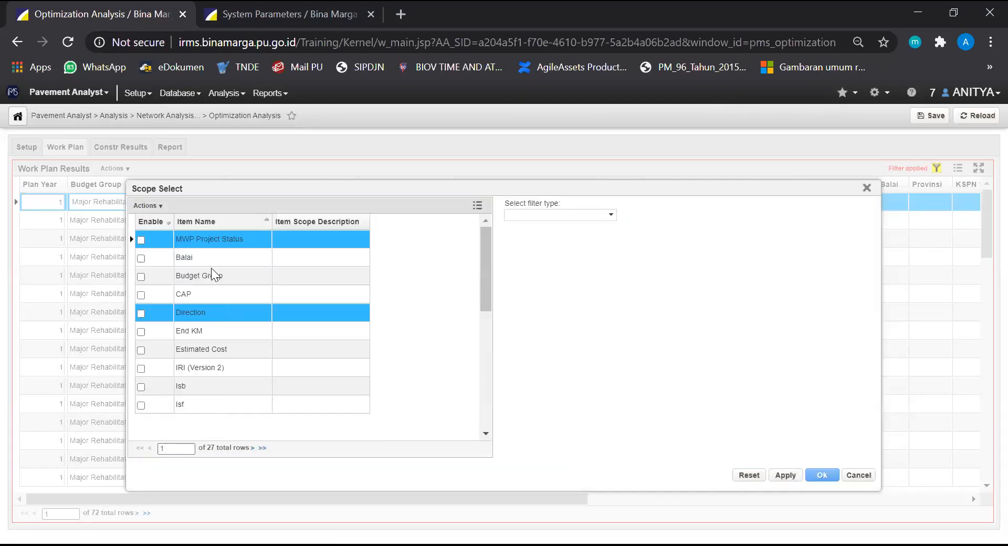
pyautogui.click(237, 244)
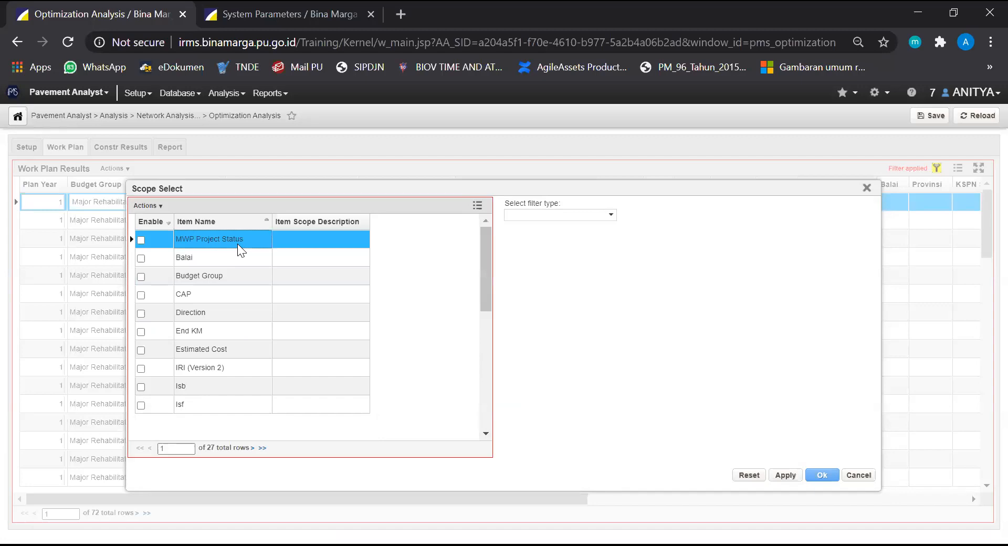
pyautogui.click(611, 215)
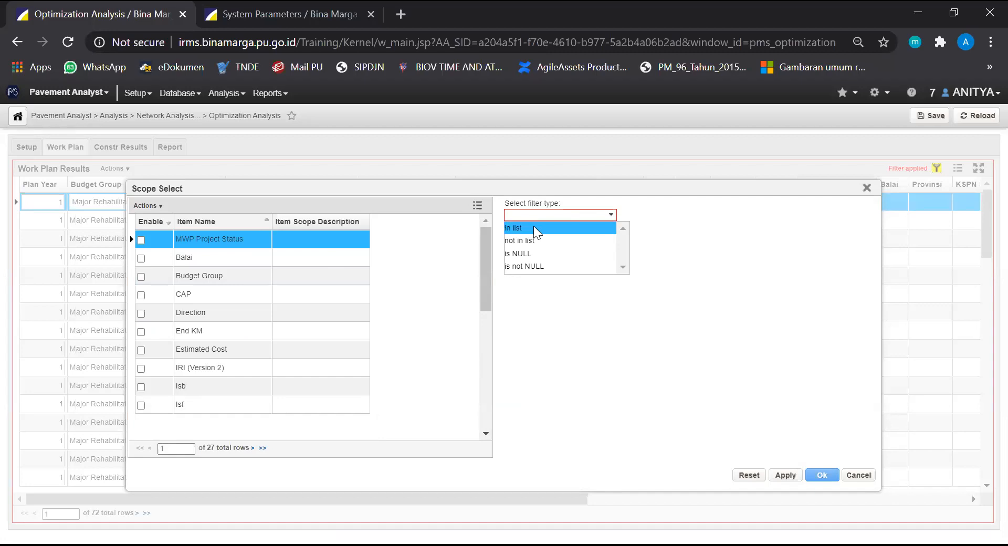
pyautogui.click(534, 226)
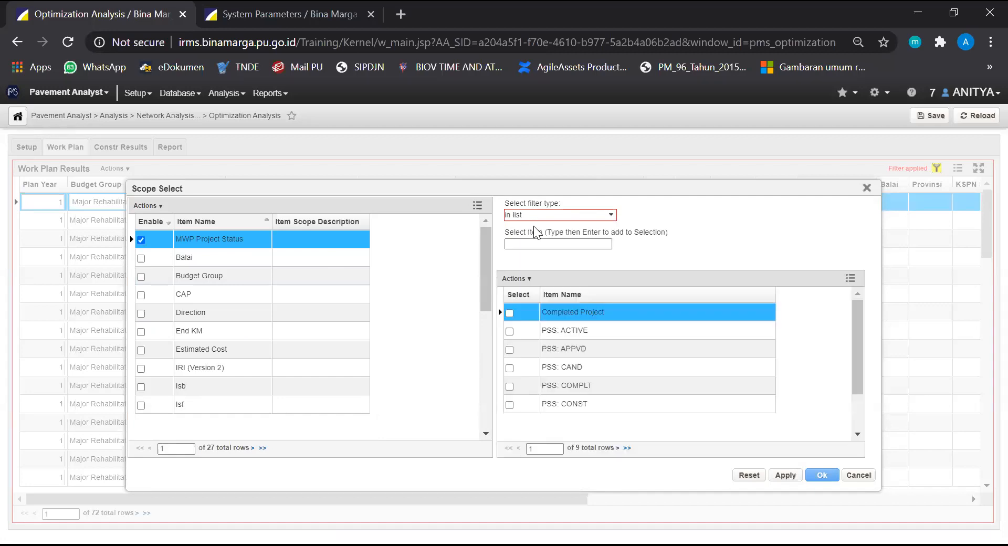
pyautogui.click(509, 314)
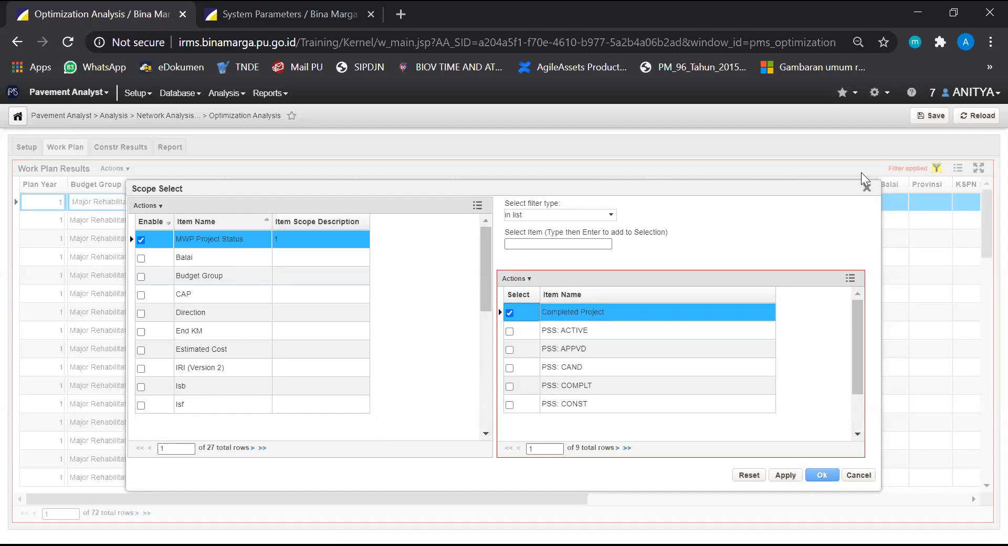
pyautogui.click(867, 188)
# Turn off the MWP Project Status filter on the work plan results and apply the change
pyautogui.click(935, 168)
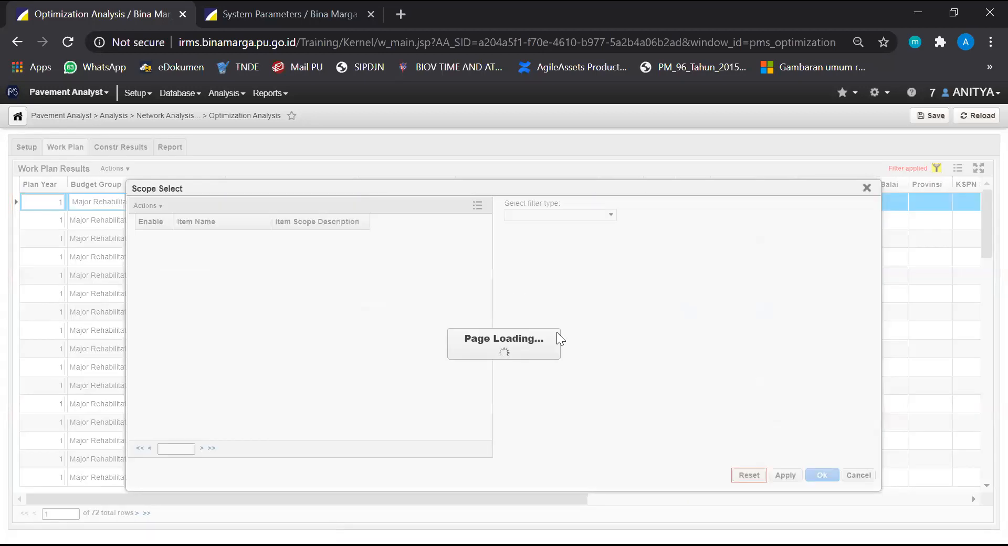
pyautogui.click(140, 240)
pyautogui.click(140, 240)
pyautogui.click(822, 476)
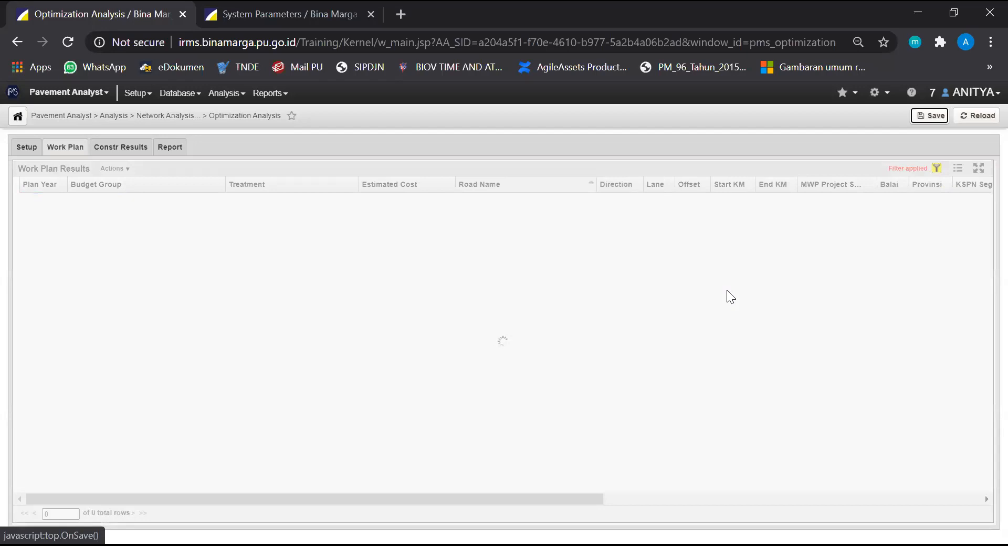
# Sort the unfiltered work plan by MWP Project Status and compare the Completed Project rows with the scenario-recommended rows
pyautogui.scroll(-5, 772, 331)
pyautogui.scroll(-5, 751, 344)
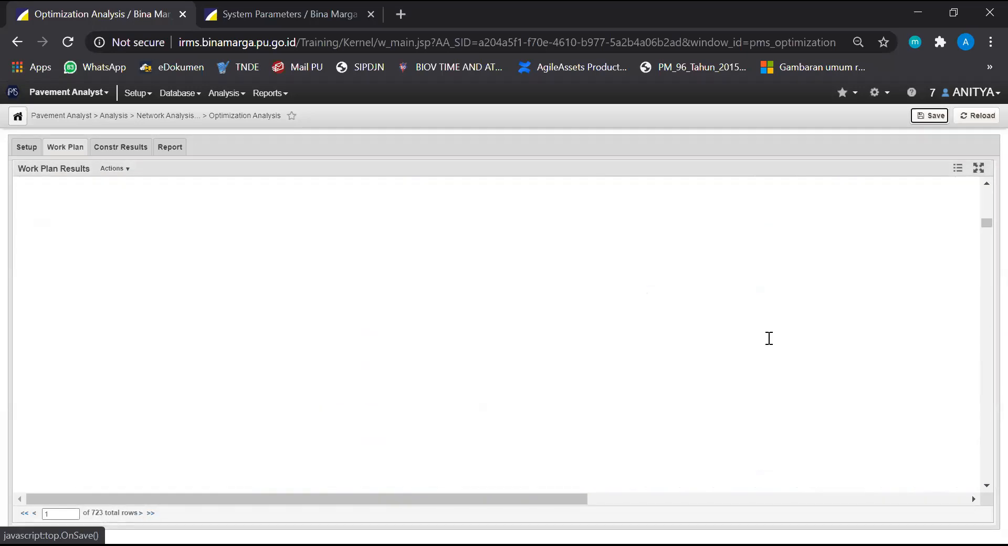
pyautogui.moveTo(983, 227); pyautogui.dragTo(983, 339)
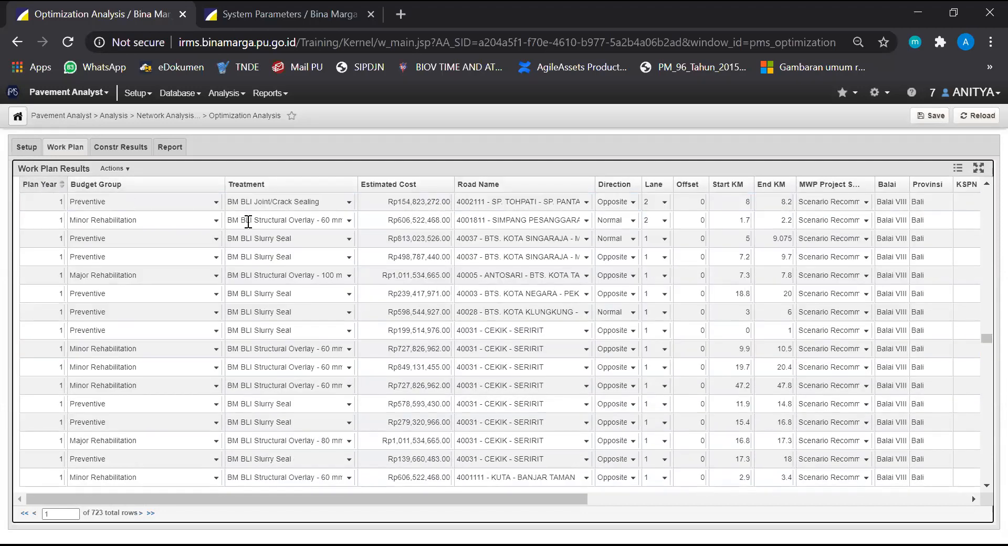
pyautogui.scroll(5, 746, 311)
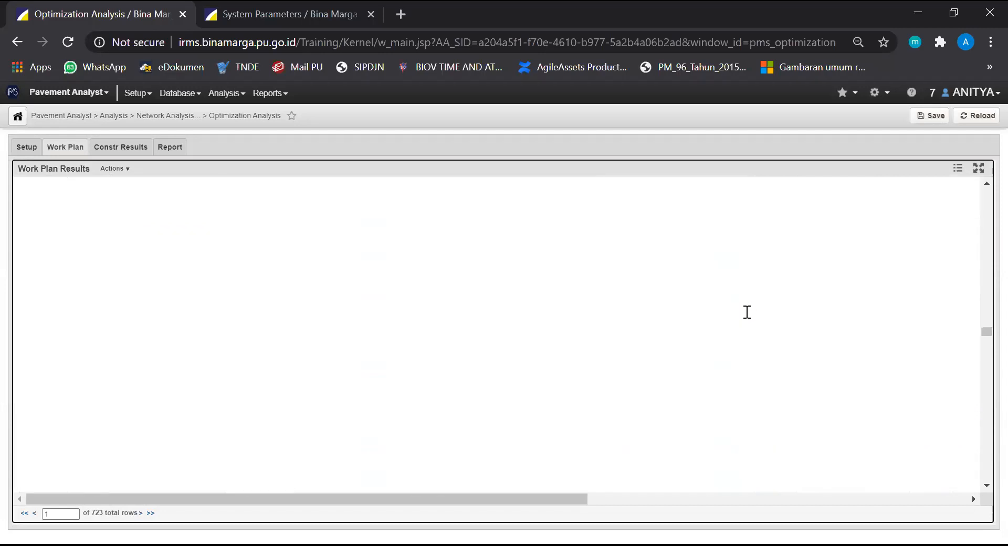
pyautogui.click(832, 188)
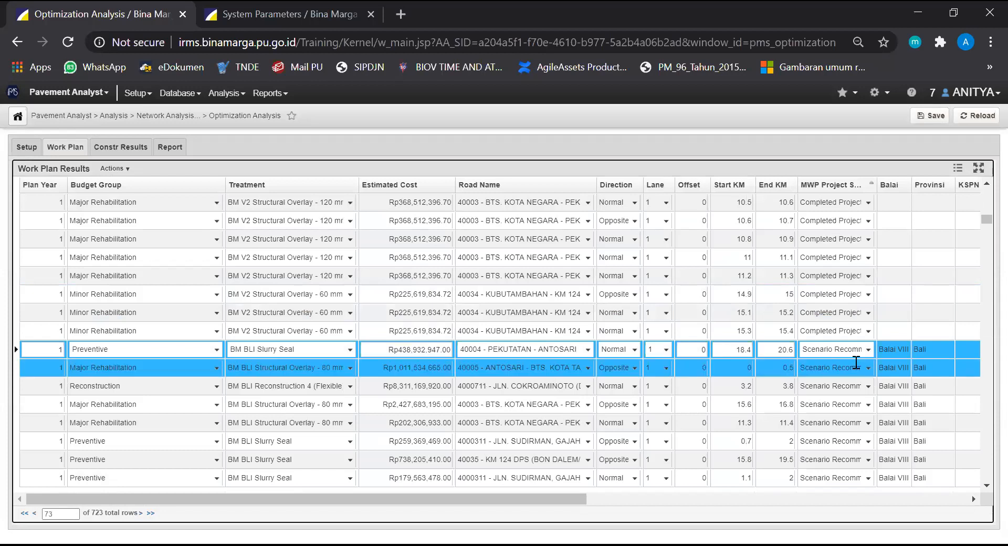
pyautogui.scroll(2, 846, 353)
pyautogui.scroll(-1, 848, 352)
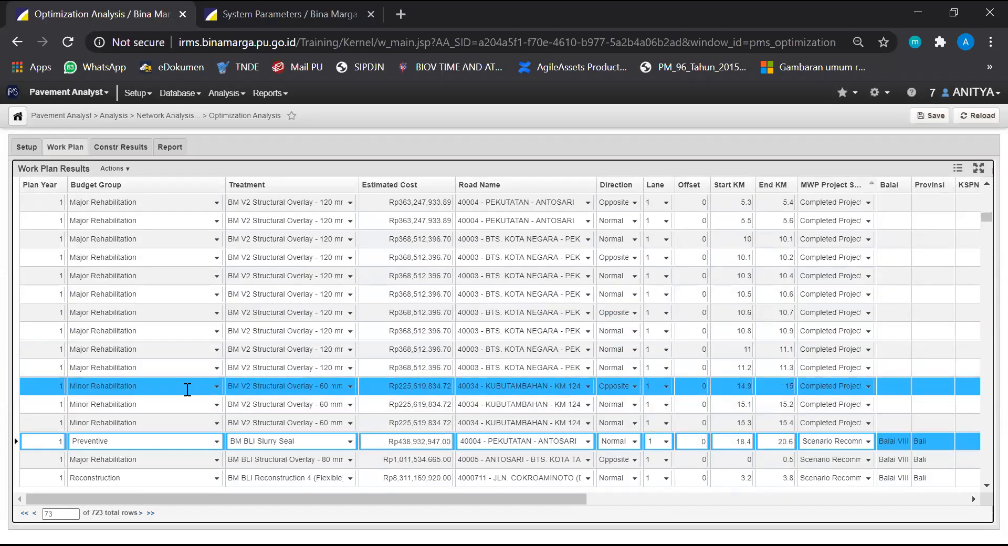
pyautogui.scroll(-2, 198, 398)
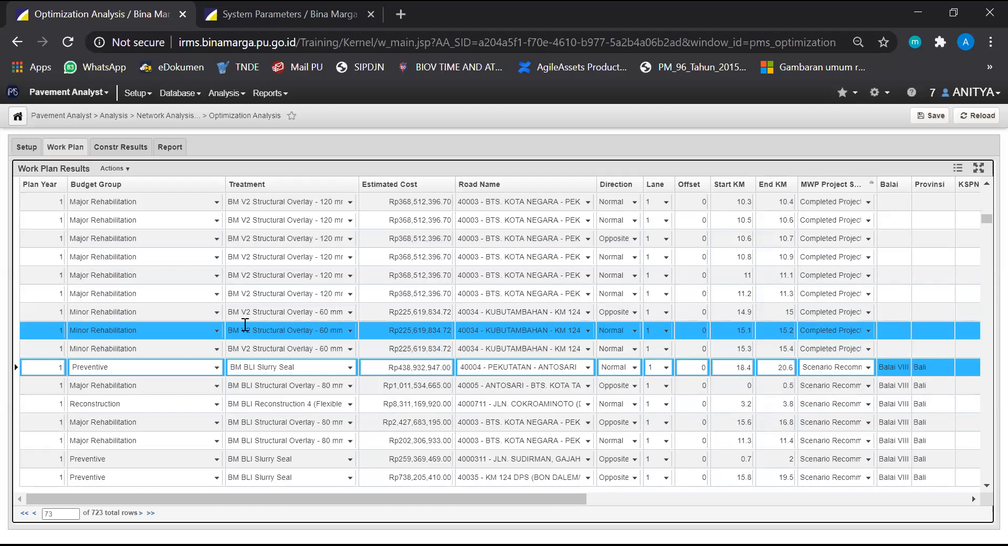
# Review the yearly Treatment Cost constraint results and compare the IRI (Version 2) report chart by Lintas with its resulting values
pyautogui.click(138, 155)
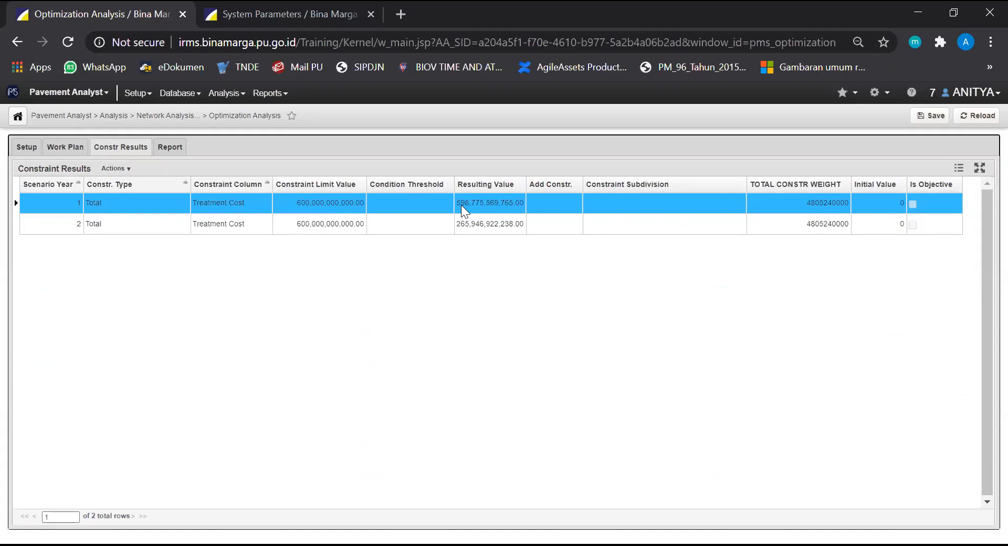
pyautogui.keyDown('shift'); pyautogui.click(347, 226); pyautogui.keyUp('shift')
pyautogui.click(168, 149)
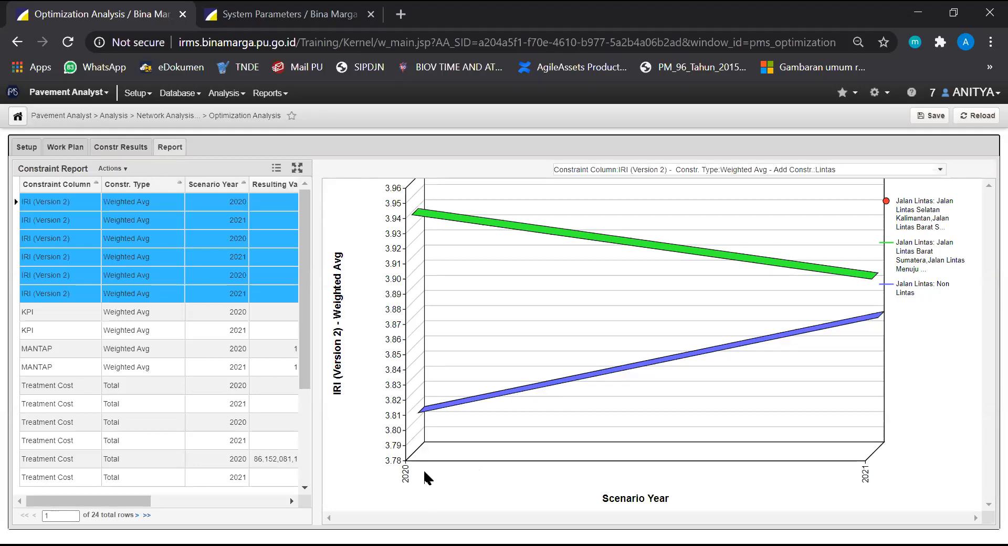
pyautogui.moveTo(124, 501); pyautogui.dragTo(76, 507)
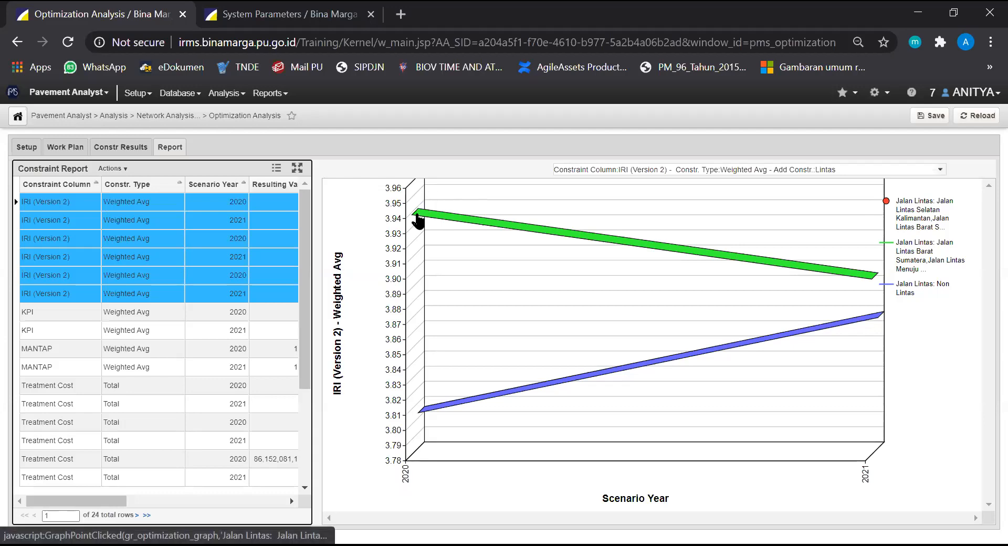
pyautogui.moveTo(416, 218)
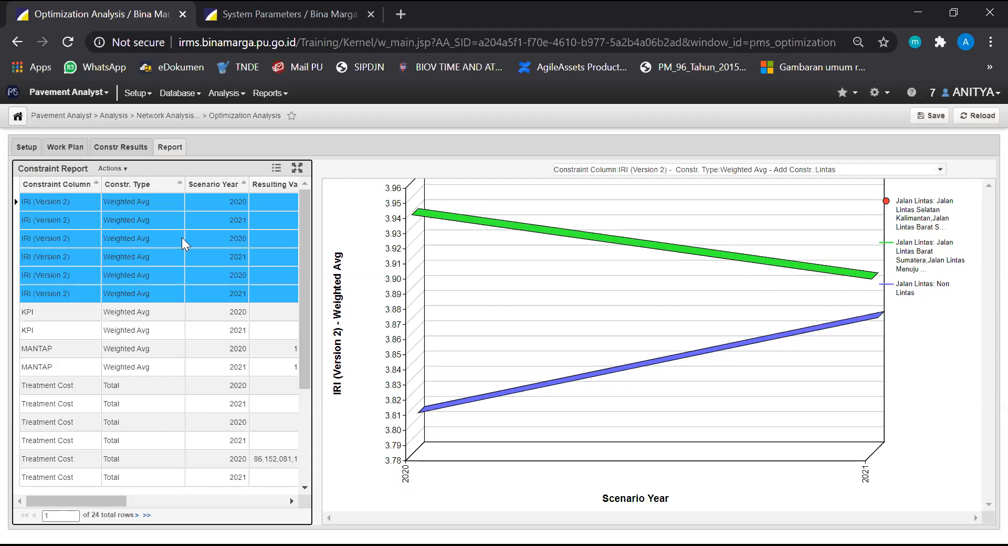
pyautogui.moveTo(116, 501); pyautogui.dragTo(136, 499)
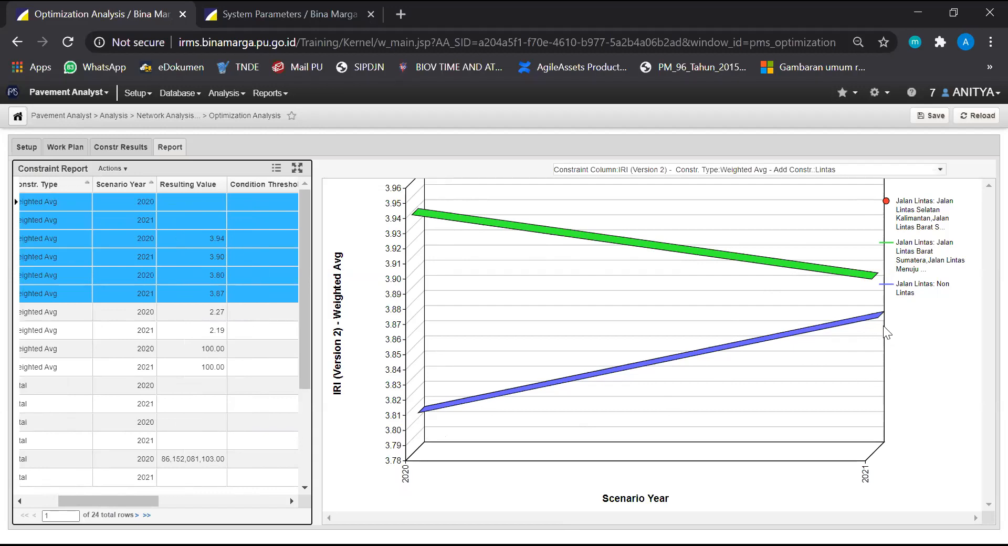
# Chart the KPI weighted average by scenario year, followed by the MANTAP weighted average
pyautogui.click(940, 169)
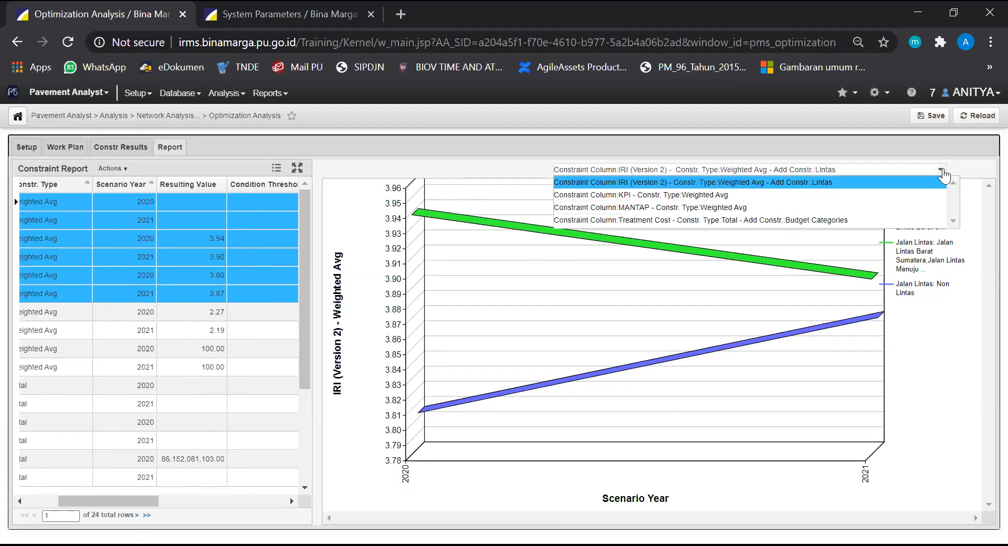
pyautogui.click(874, 191)
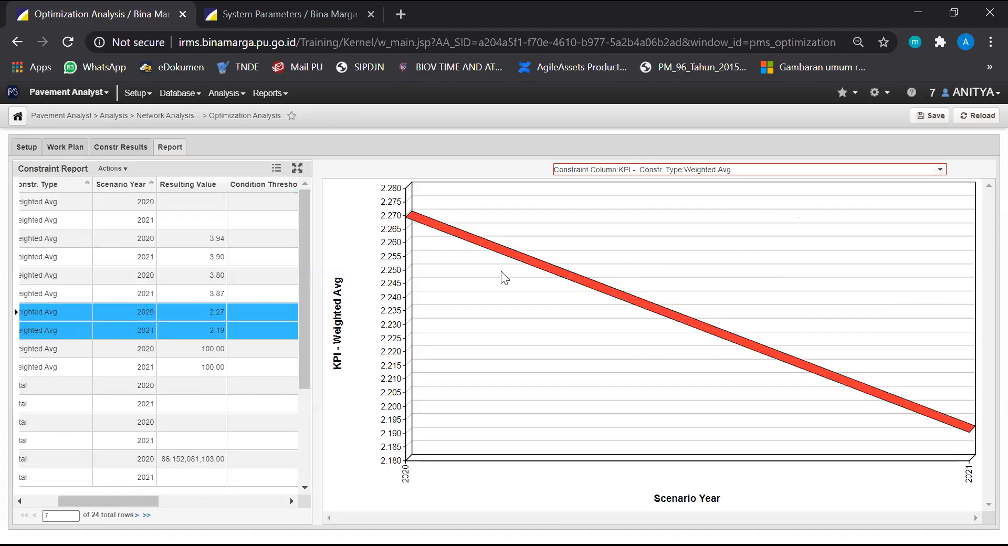
pyautogui.keyDown('ctrl'); pyautogui.click(276, 365); pyautogui.keyUp('ctrl')
pyautogui.click(940, 174)
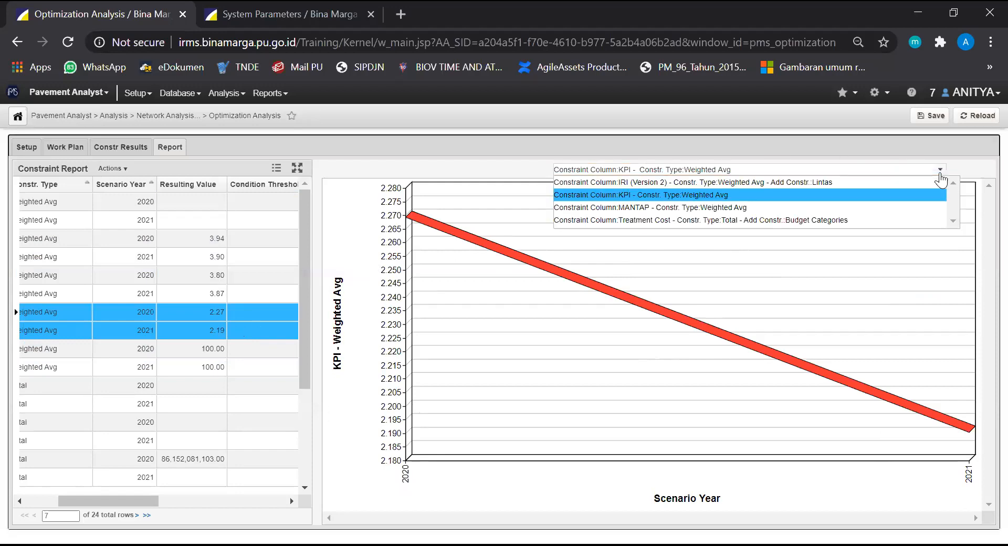
pyautogui.click(936, 210)
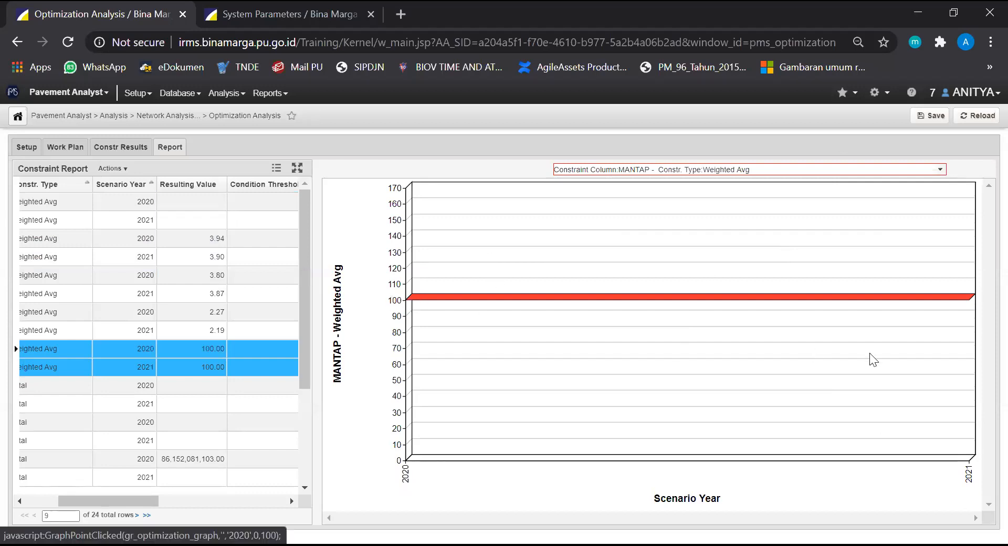
# Chart total Treatment Cost by Budget Categories and compare the bars with the resulting values in the constraint report
pyautogui.click(940, 175)
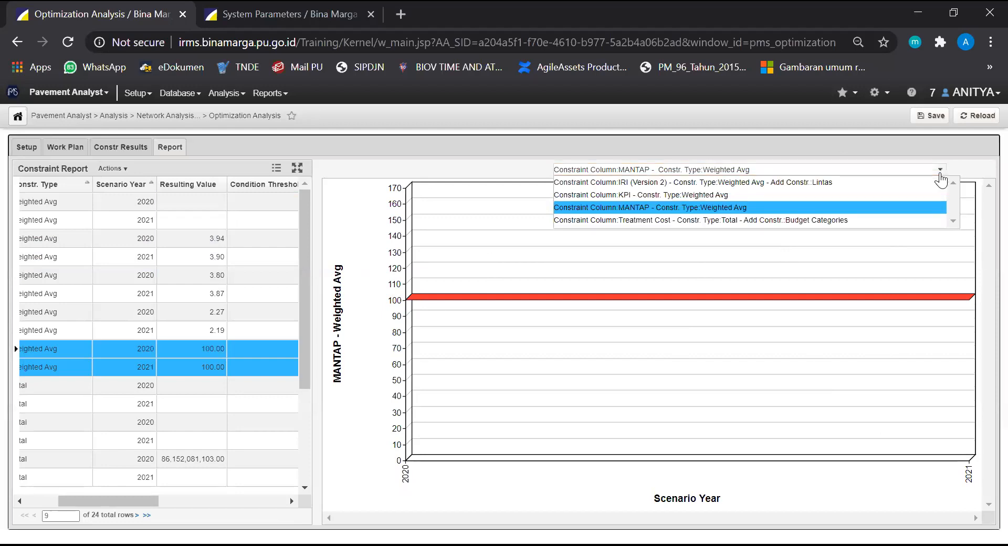
pyautogui.click(903, 219)
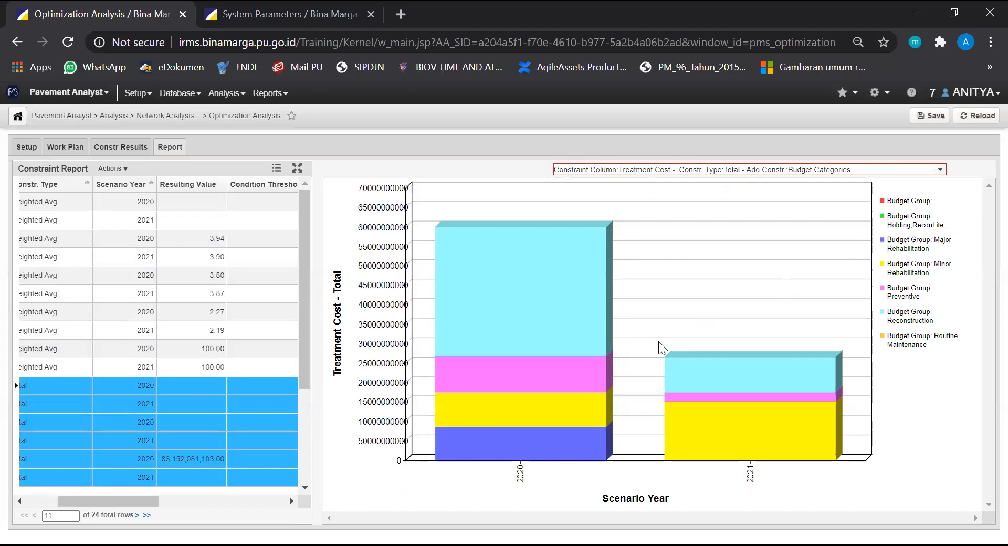
pyautogui.scroll(-3, 163, 472)
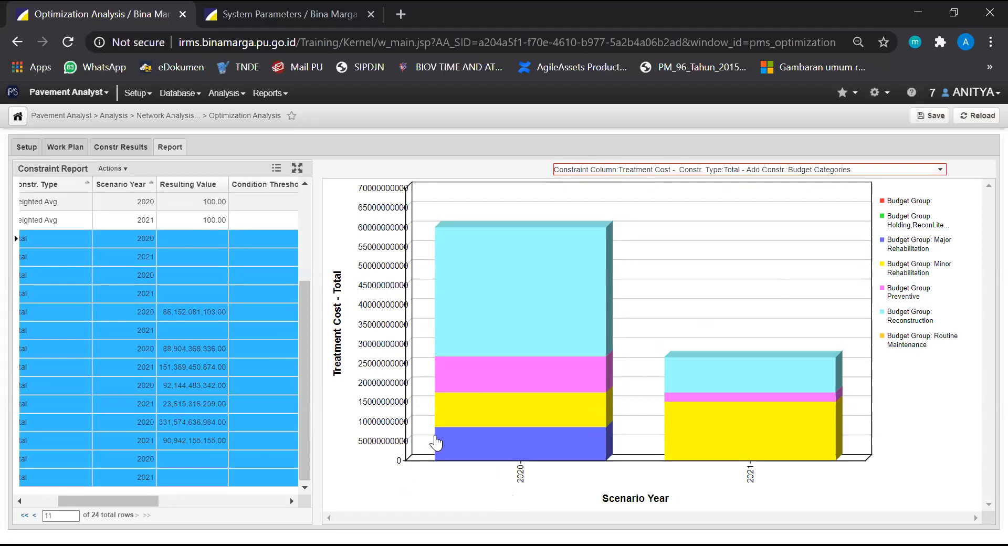
pyautogui.moveTo(517, 440)
# Re-examine the scenario setup, the completed-project rows in the work plan and the Treatment Cost constraint results
pyautogui.click(35, 148)
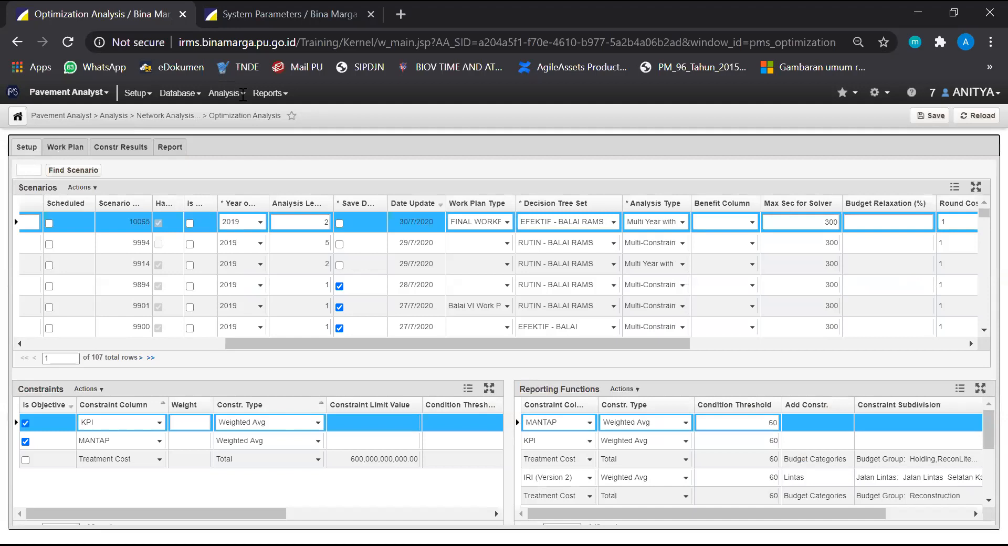
pyautogui.click(69, 150)
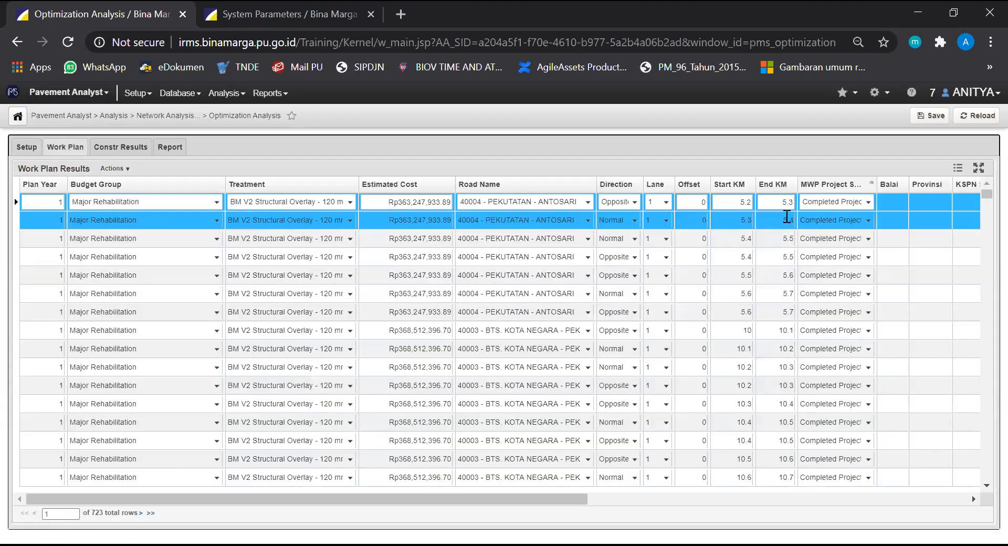
pyautogui.scroll(-5, 792, 357)
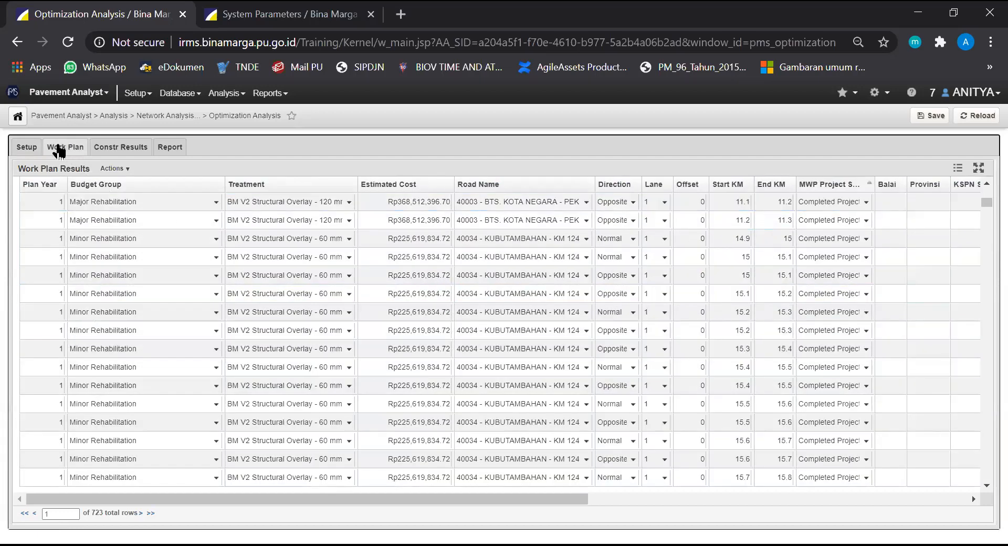
pyautogui.click(113, 153)
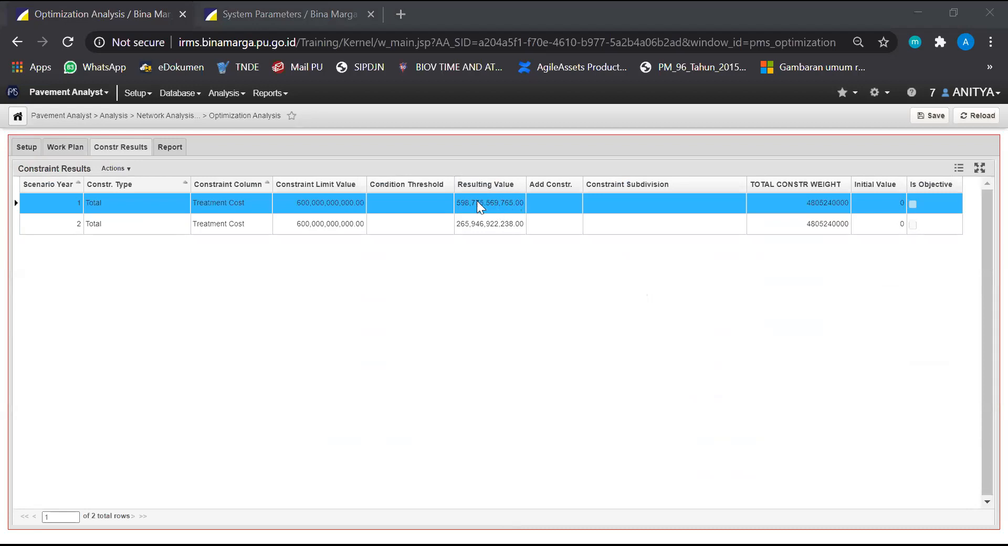
pyautogui.click(71, 147)
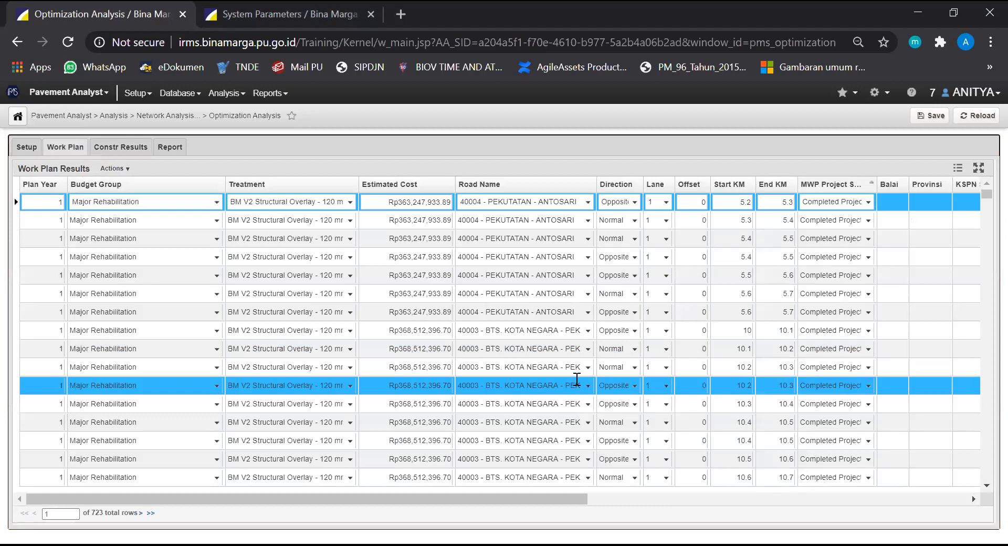
pyautogui.scroll(-2, 577, 379)
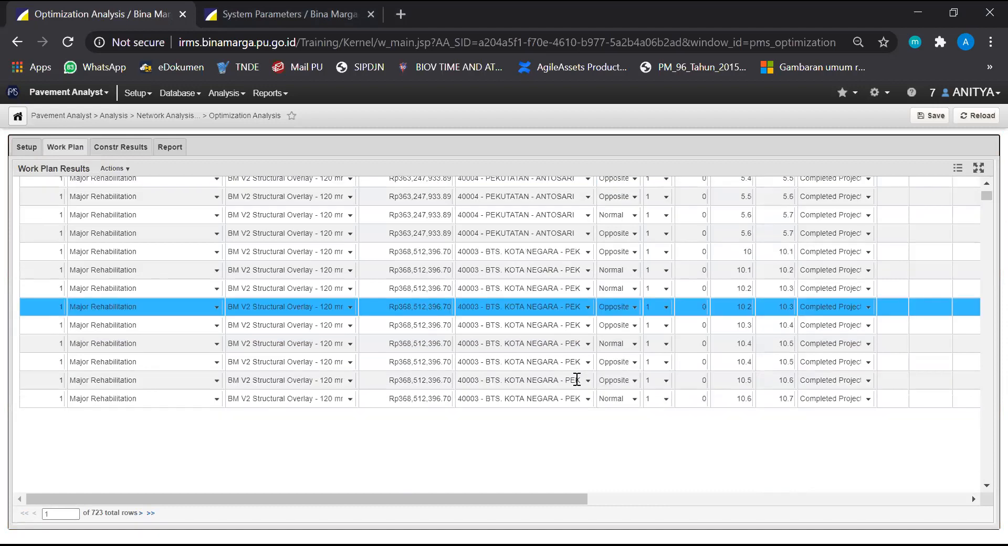
pyautogui.scroll(-2, 576, 379)
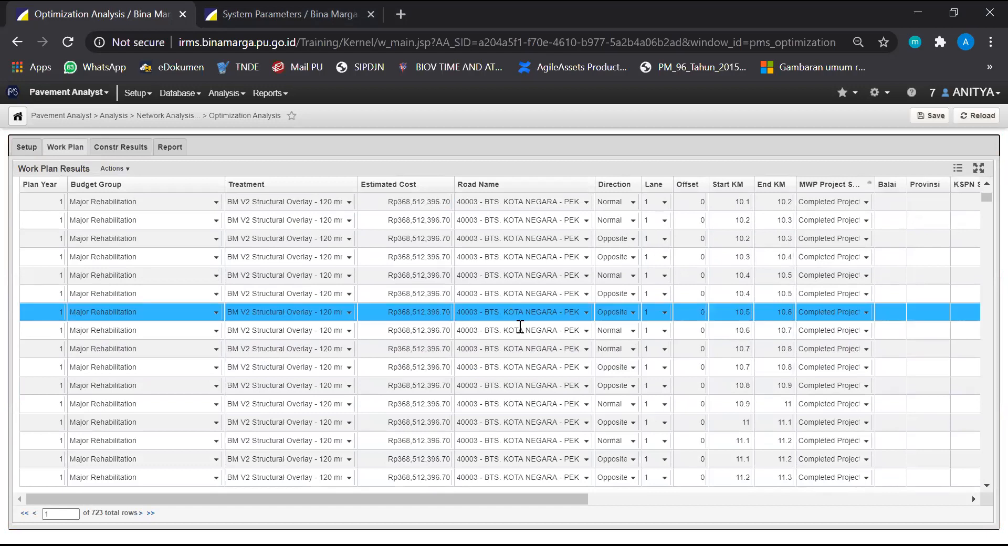
pyautogui.scroll(-2, 520, 331)
pyautogui.scroll(-2, 521, 334)
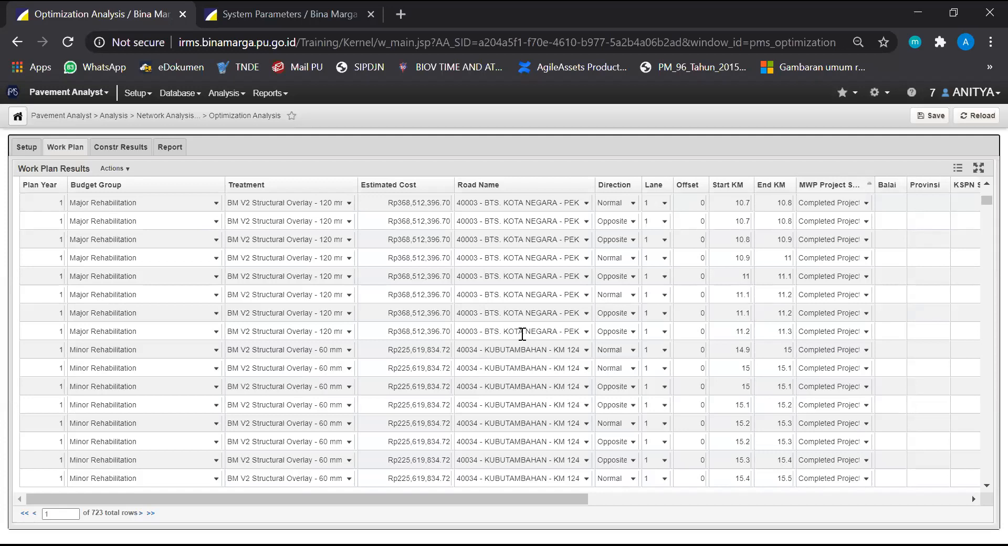
pyautogui.click(27, 148)
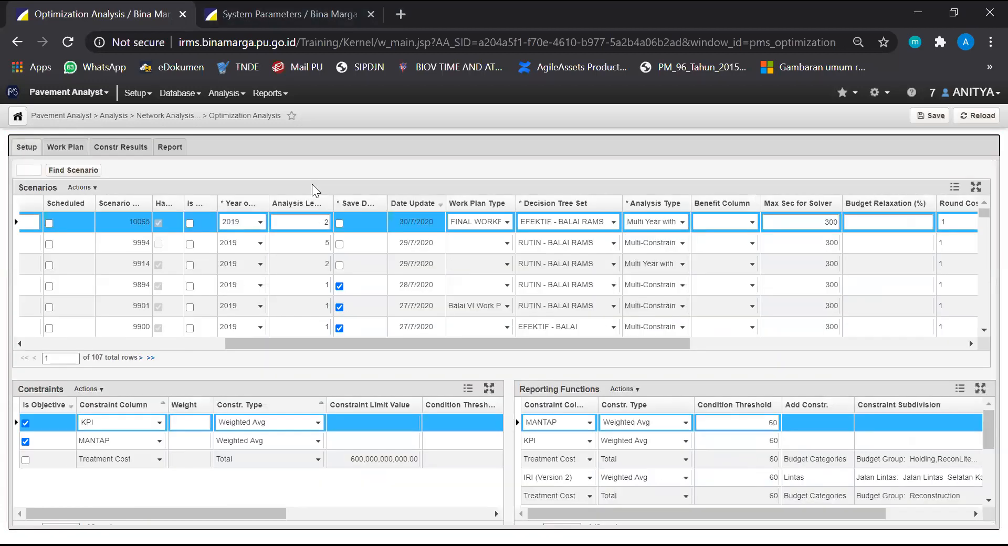
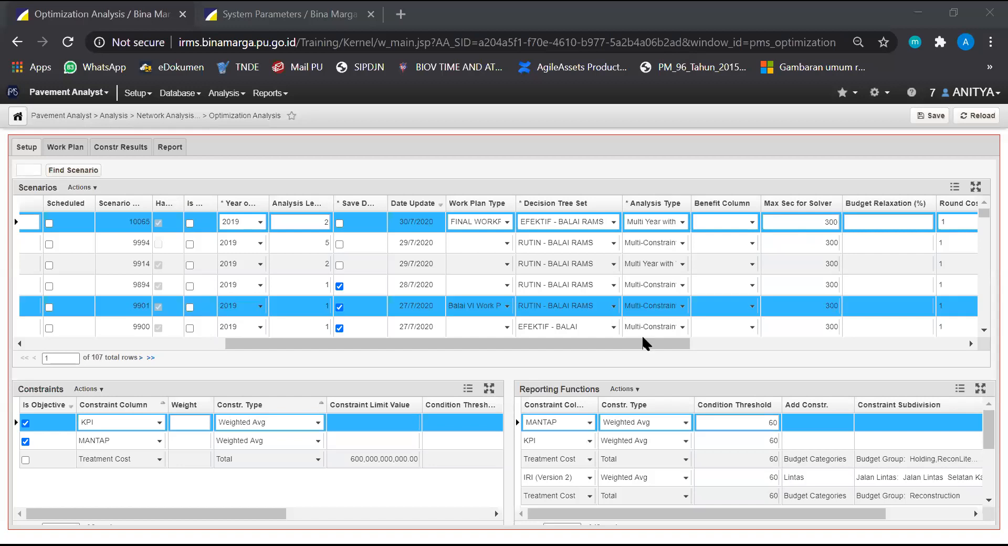
# Compare the "300720 - EFEKTIF" scenario's setup with the completed-project rows in its work plan results
pyautogui.moveTo(624, 347); pyautogui.dragTo(459, 316)
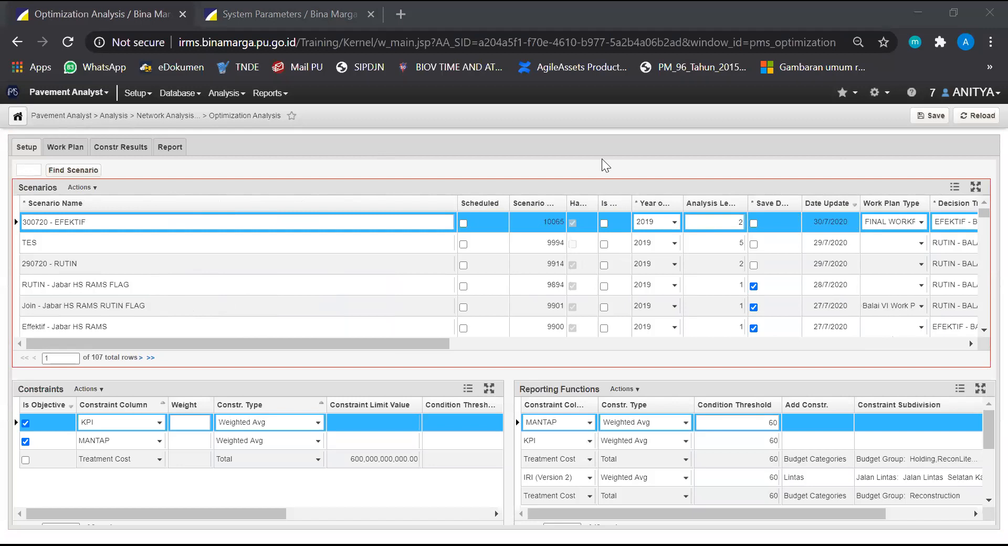
pyautogui.click(64, 149)
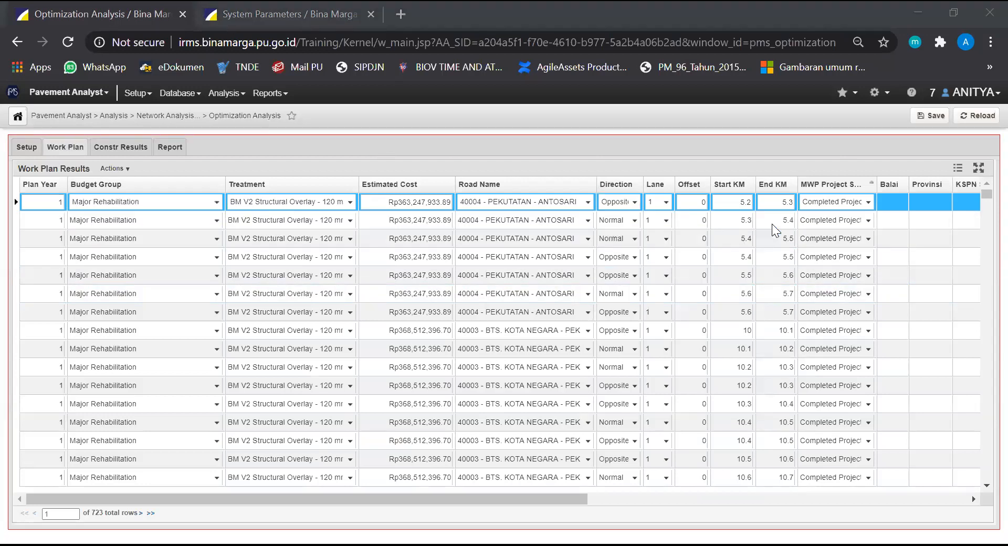
pyautogui.scroll(-5, 835, 289)
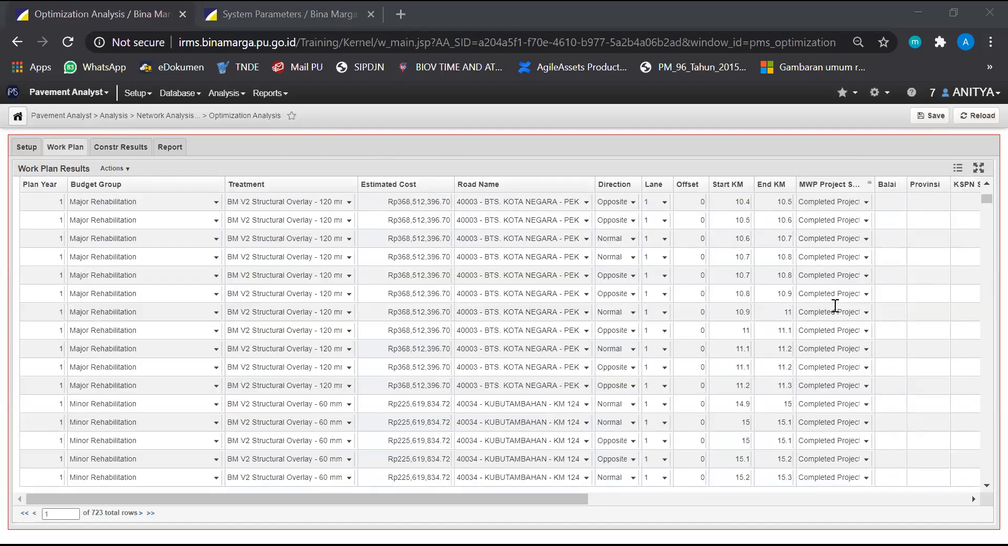
pyautogui.click(34, 150)
pyautogui.click(64, 149)
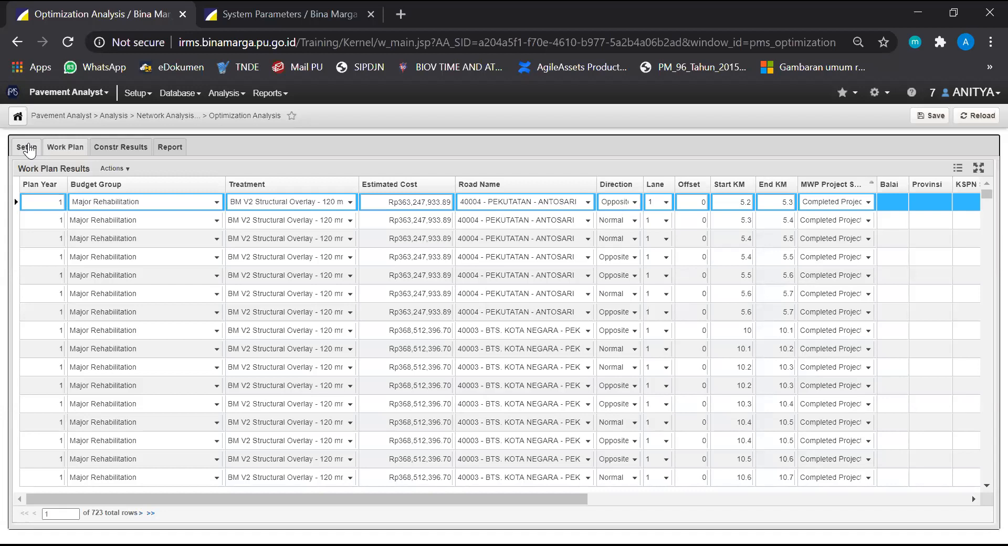
pyautogui.click(27, 147)
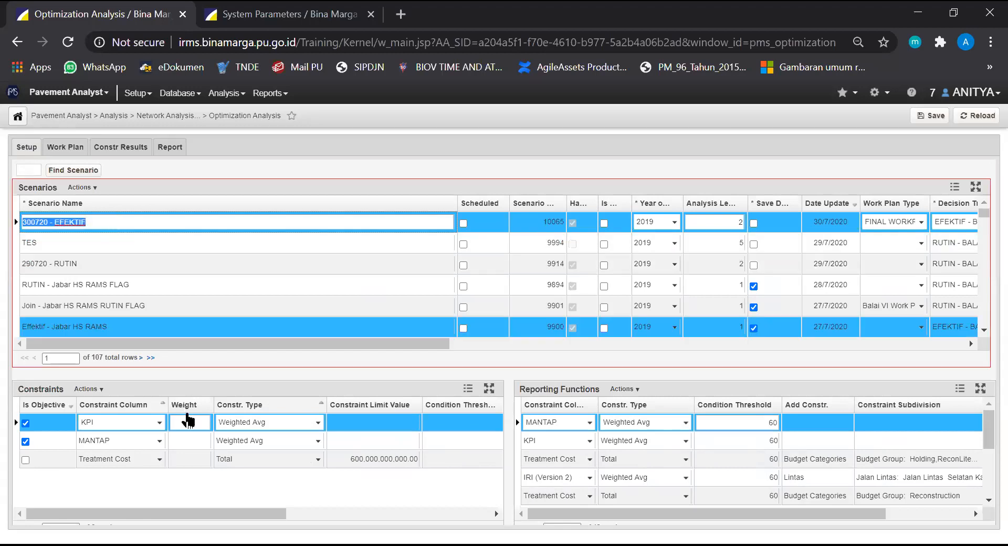
# Delete all the Treatment Cost constraints from the TES scenario
pyautogui.click(71, 243)
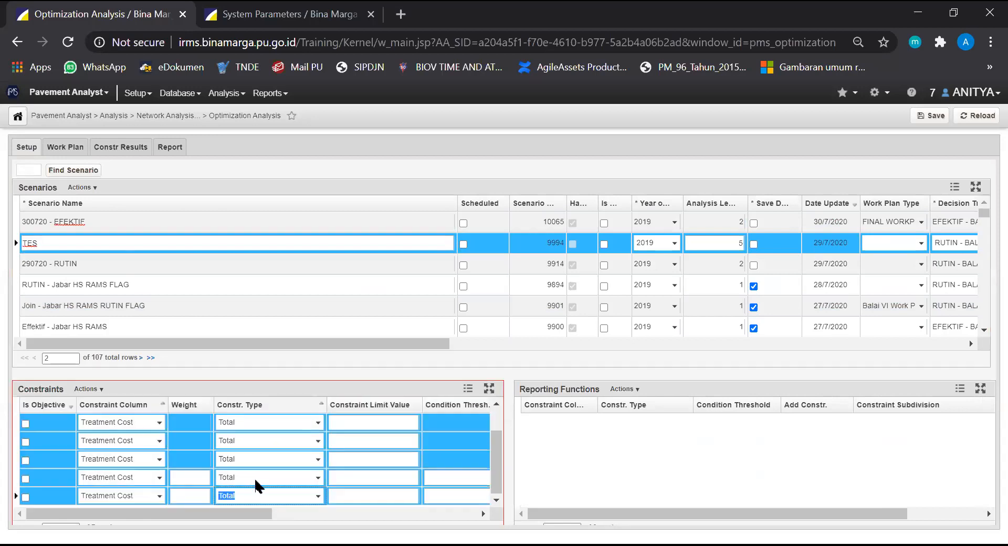
pyautogui.rightClick(269, 457)
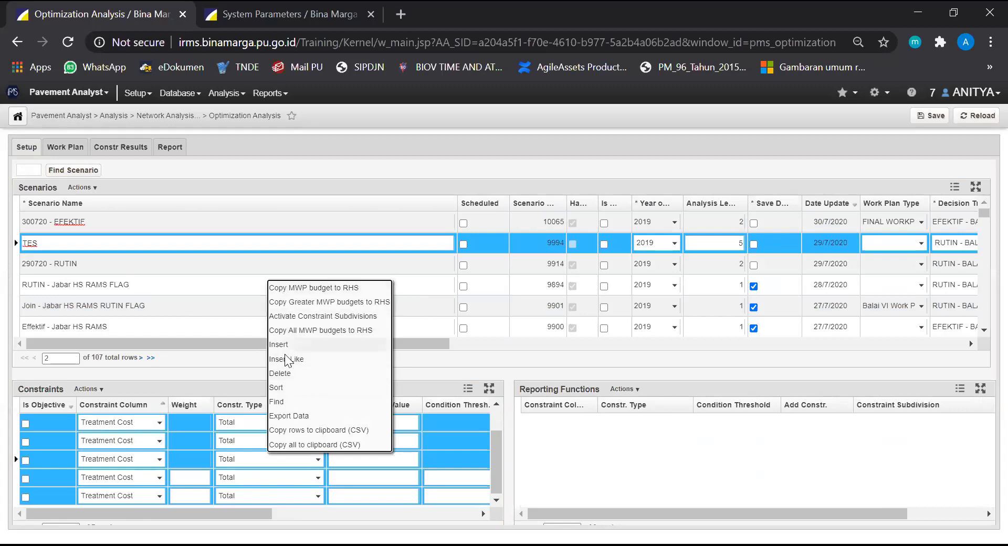
pyautogui.click(288, 372)
pyautogui.click(595, 137)
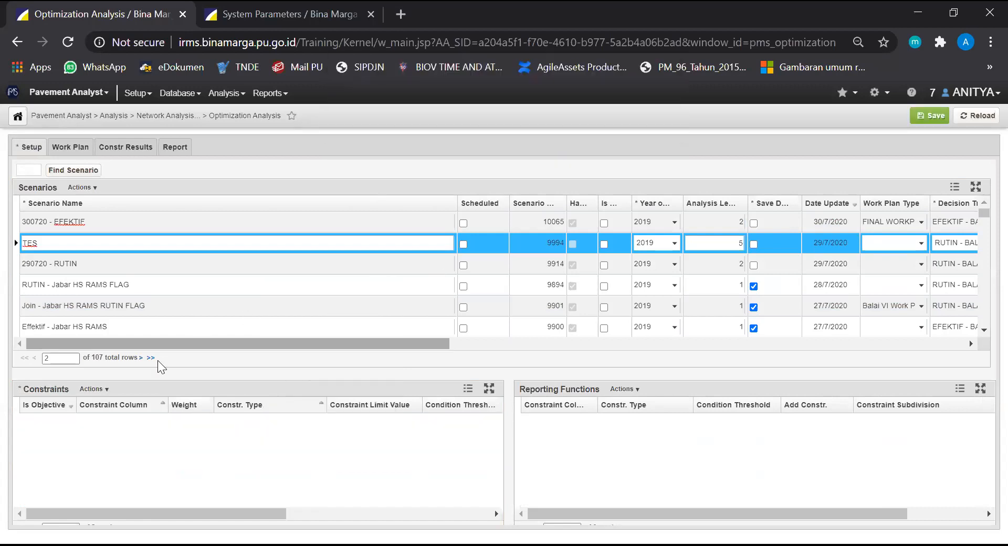
# Insert a constraint in the TES scenario with Treatment Cost as its column and Total as its type
pyautogui.click(102, 390)
pyautogui.click(118, 296)
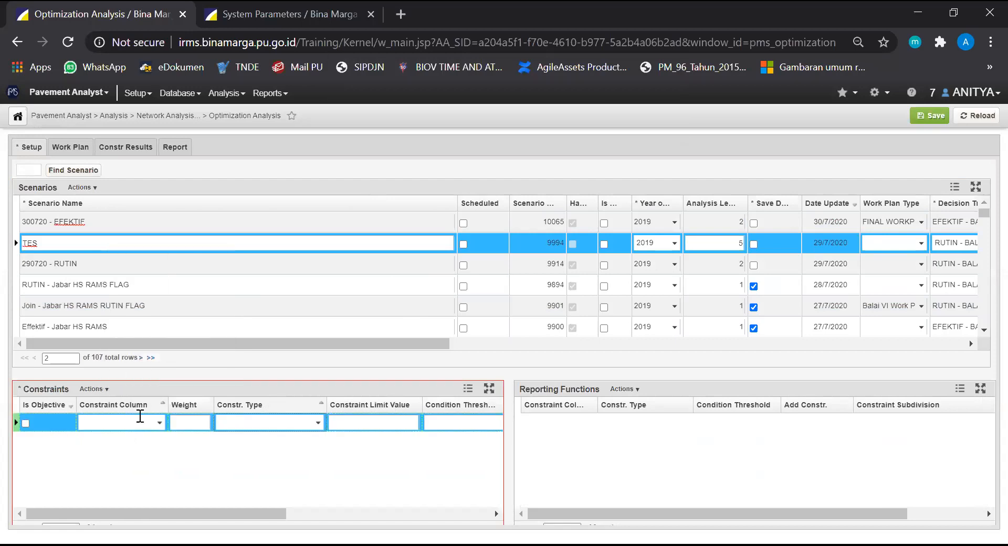
pyautogui.click(158, 425)
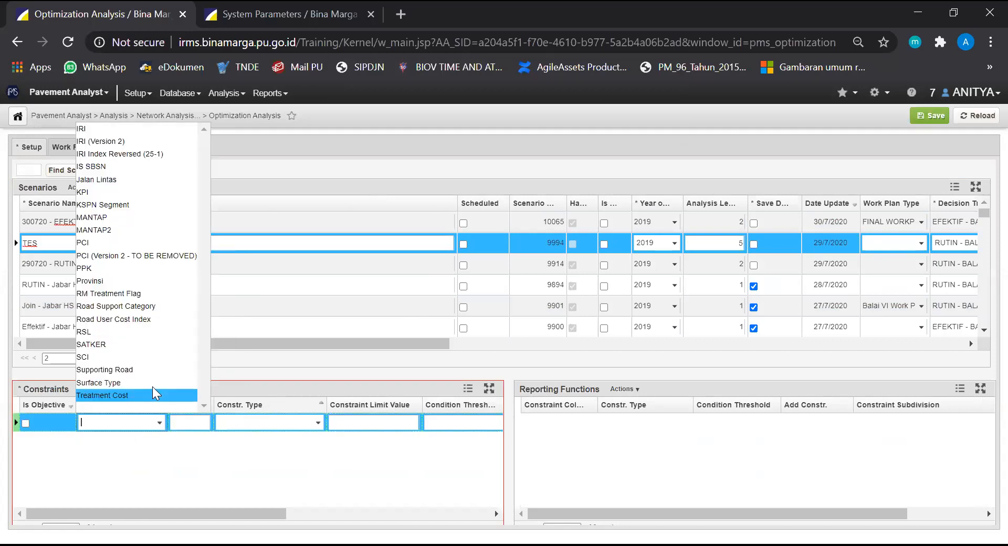
pyautogui.click(317, 420)
pyautogui.click(578, 131)
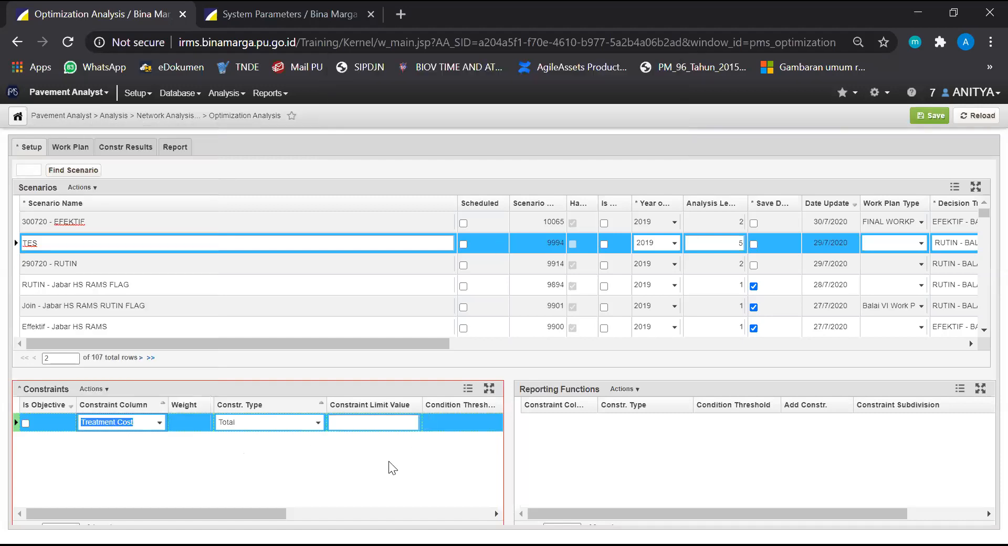
# Propagate the Treatment Cost constraint across the TES scenario's years and check the scenario year of each row
pyautogui.rightClick(297, 425)
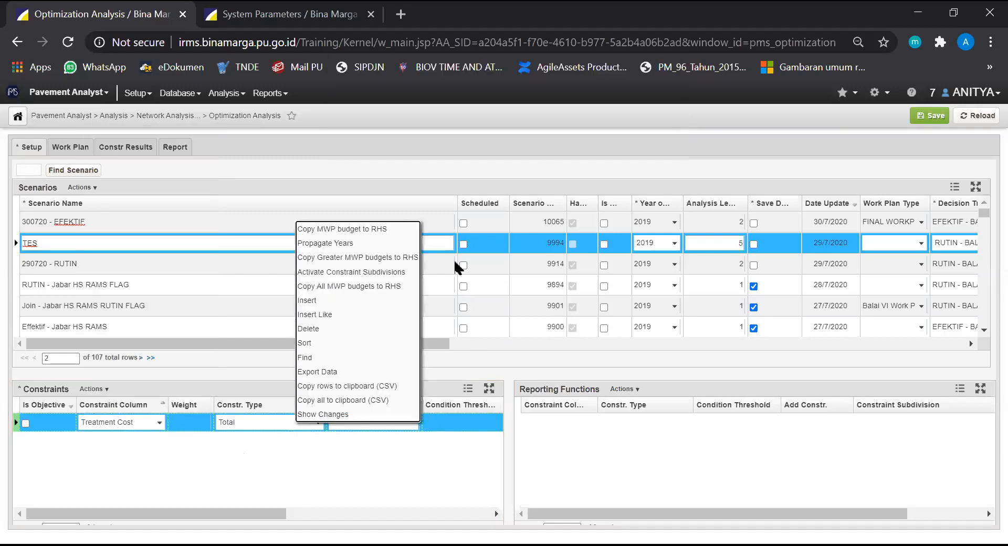
pyautogui.click(365, 246)
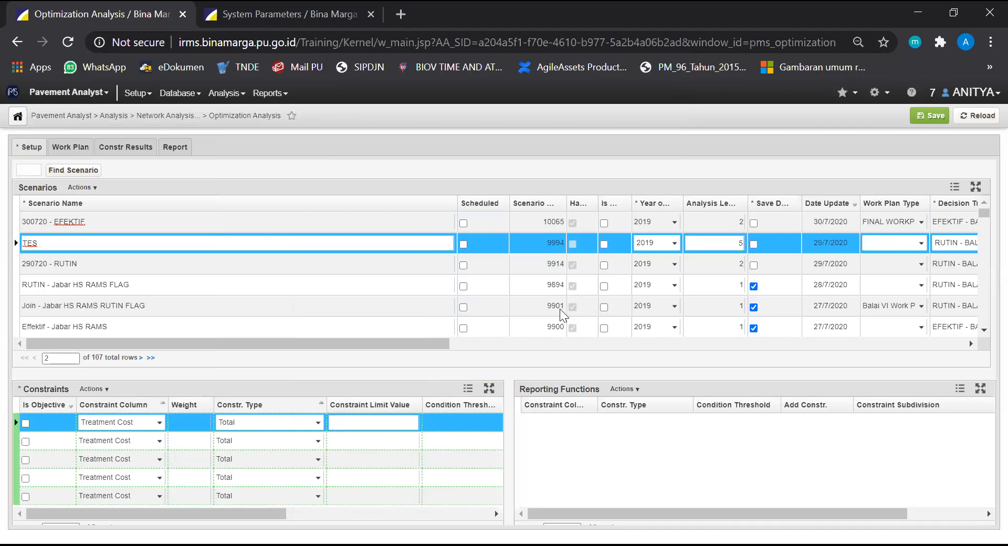
pyautogui.moveTo(158, 514); pyautogui.dragTo(242, 514)
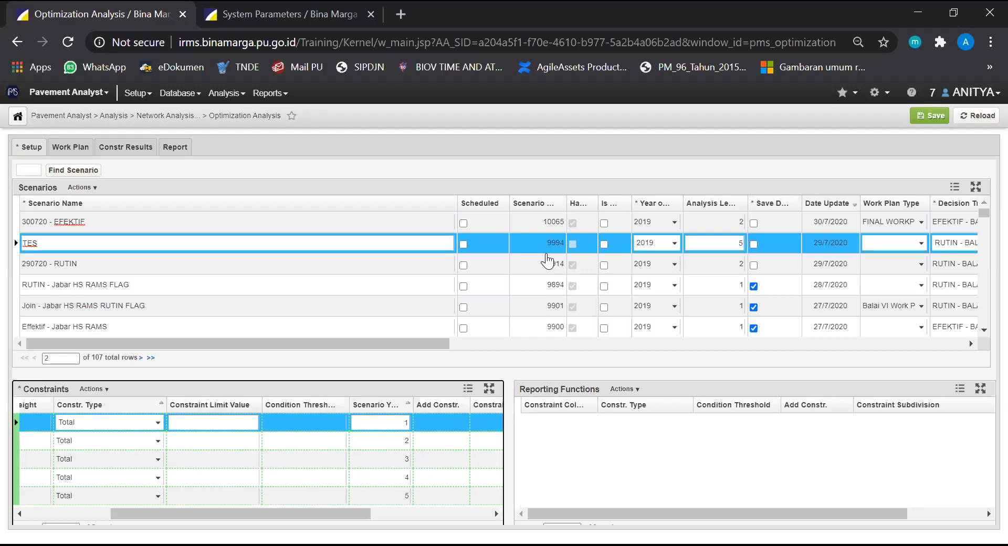
pyautogui.hotkey('alt', 'Tab')
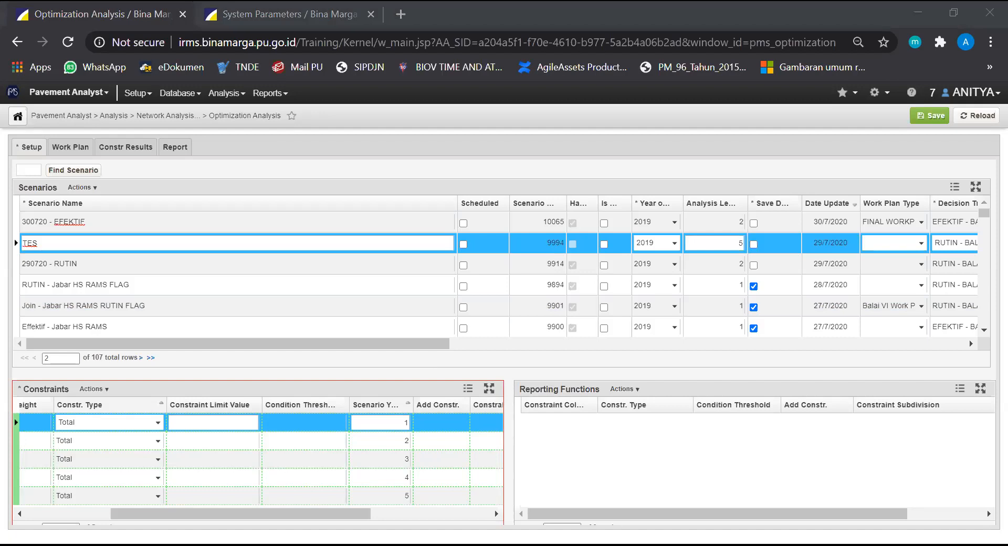
pyautogui.click(426, 345)
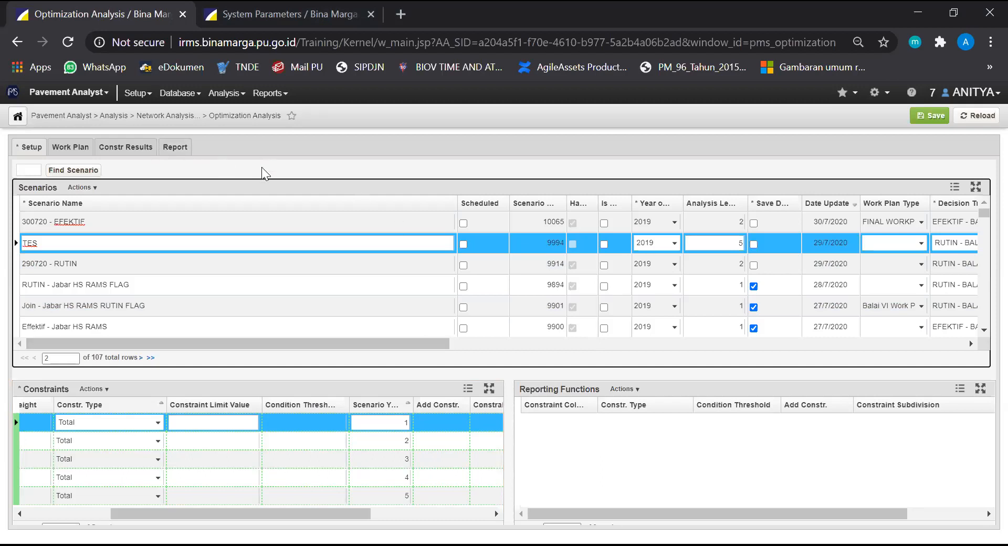
pyautogui.click(245, 167)
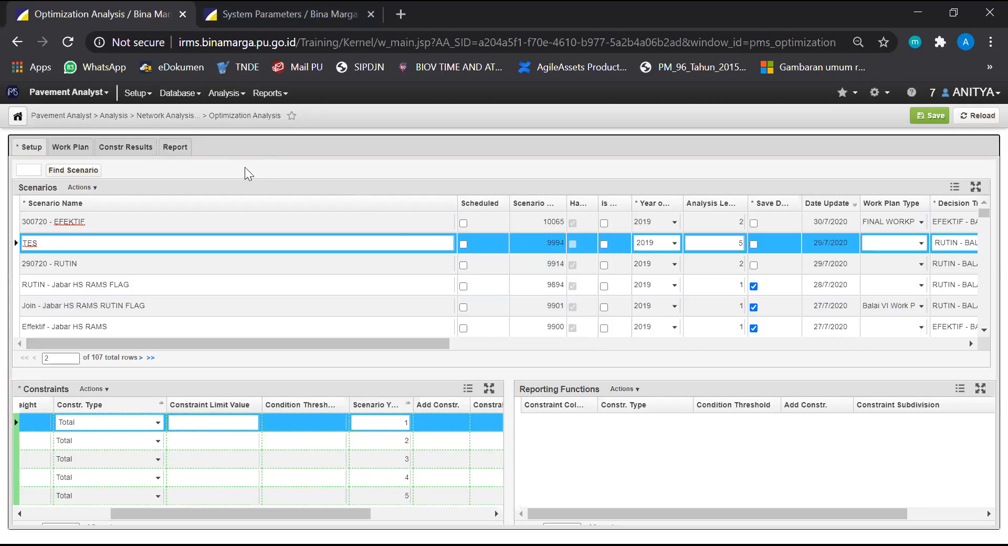
# Insert a new scenario below TES and name it "300720 - SIMULASI 2021"
pyautogui.click(94, 186)
pyautogui.click(136, 205)
pyautogui.click(82, 257)
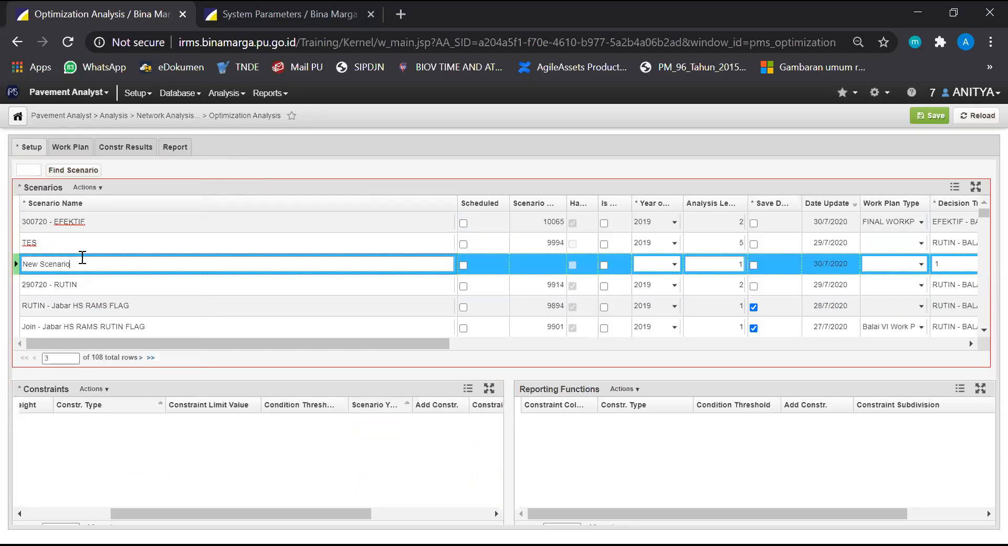
pyautogui.moveTo(81, 263); pyautogui.dragTo(4, 256)
pyautogui.write('300720 - SIMULASI 2021')
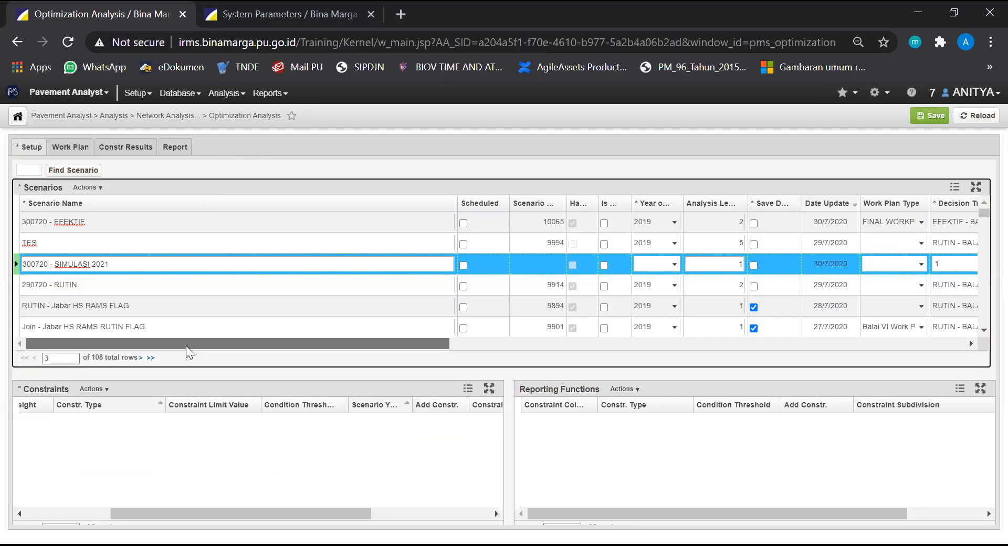
# Try to save the new "300720 - SIMULASI 2021" scenario
pyautogui.click(154, 447)
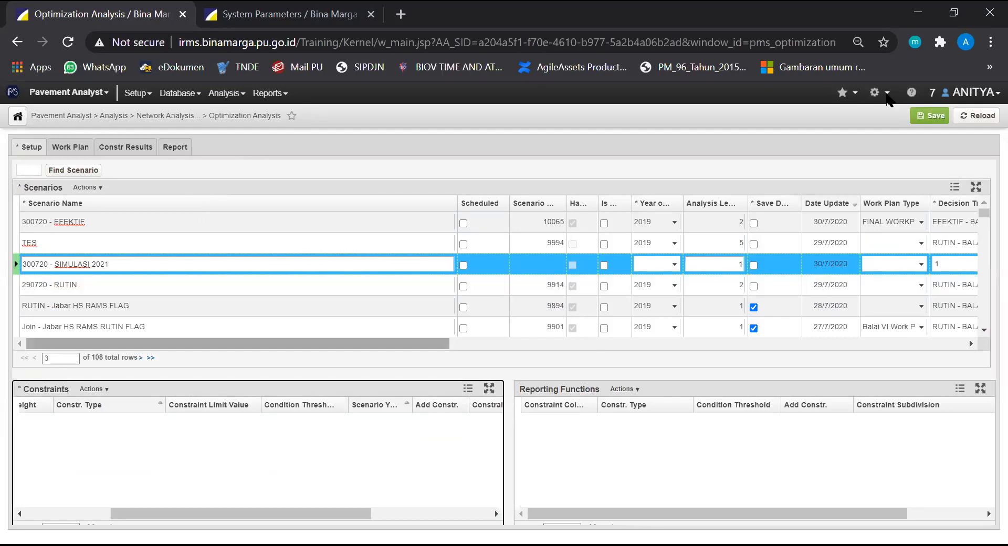
pyautogui.click(929, 115)
pyautogui.click(643, 142)
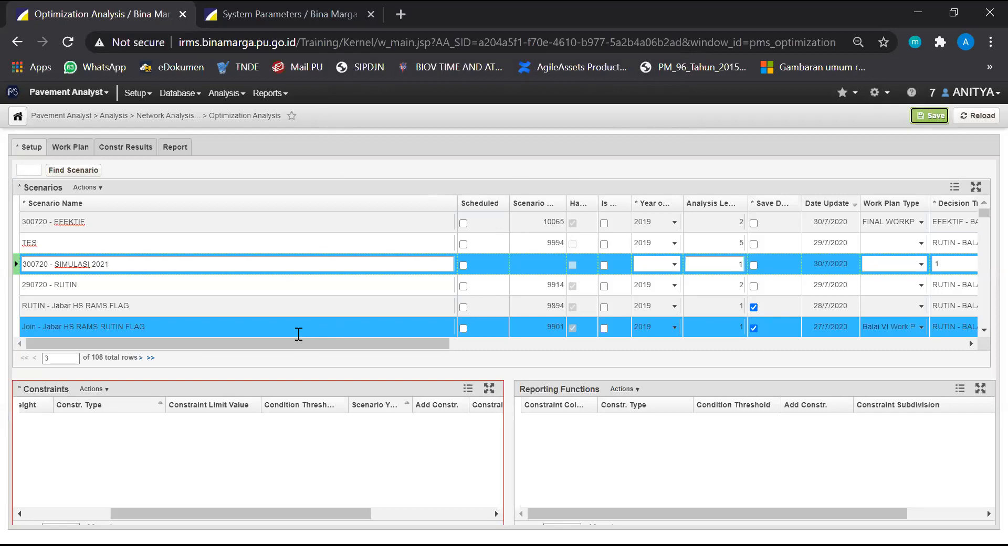
pyautogui.click(267, 345)
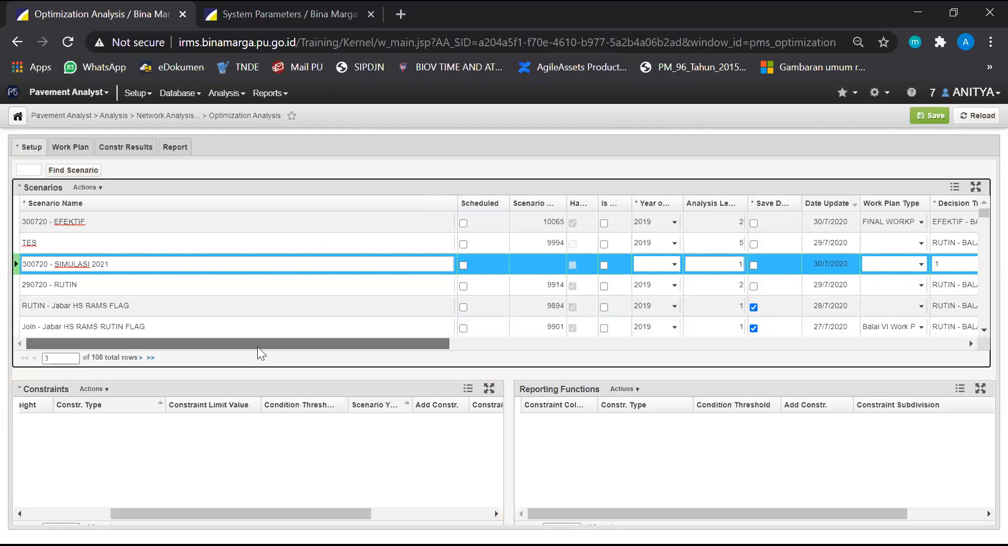
pyautogui.click(139, 266)
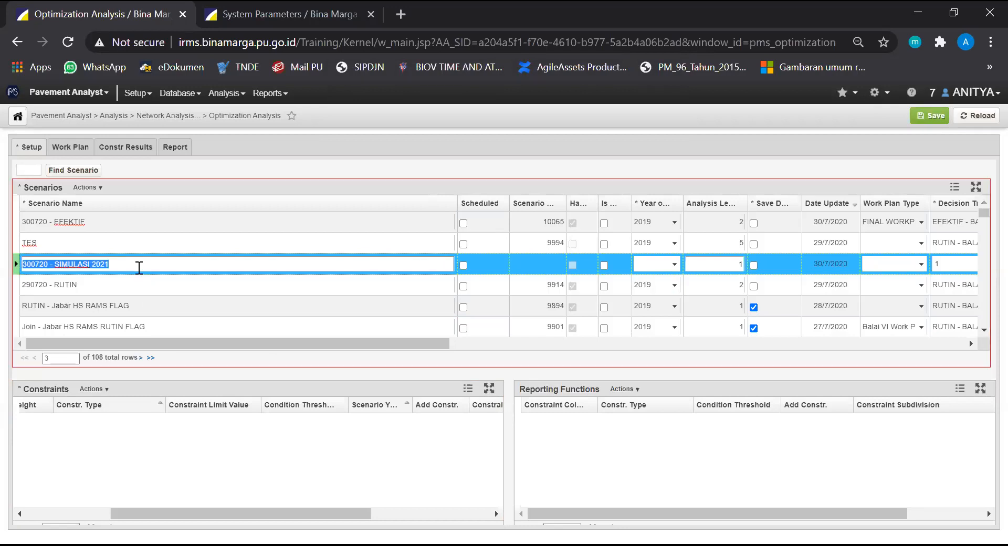
pyautogui.click(140, 265)
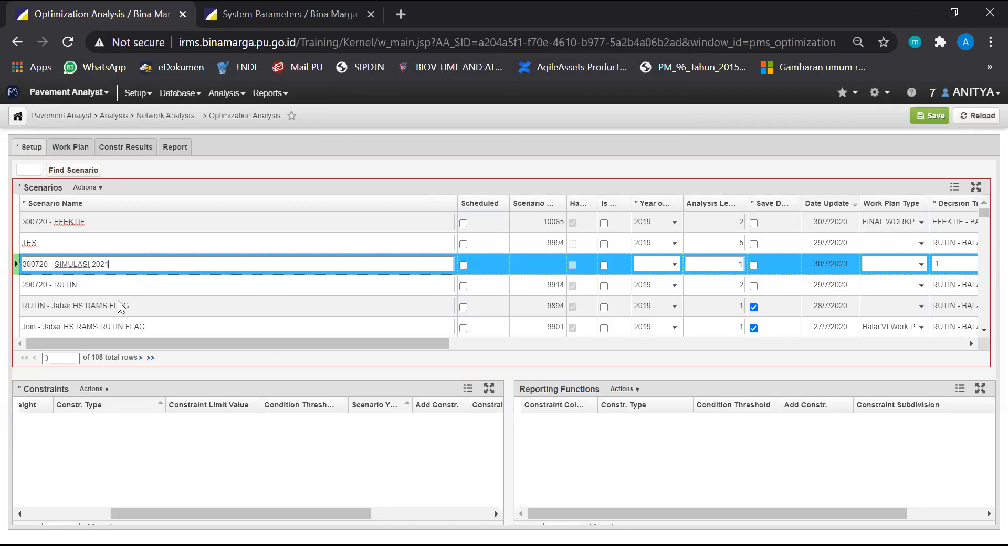
# Set the new simulation scenario's year to 2019 and its analysis length to 2
pyautogui.moveTo(189, 347); pyautogui.dragTo(107, 291)
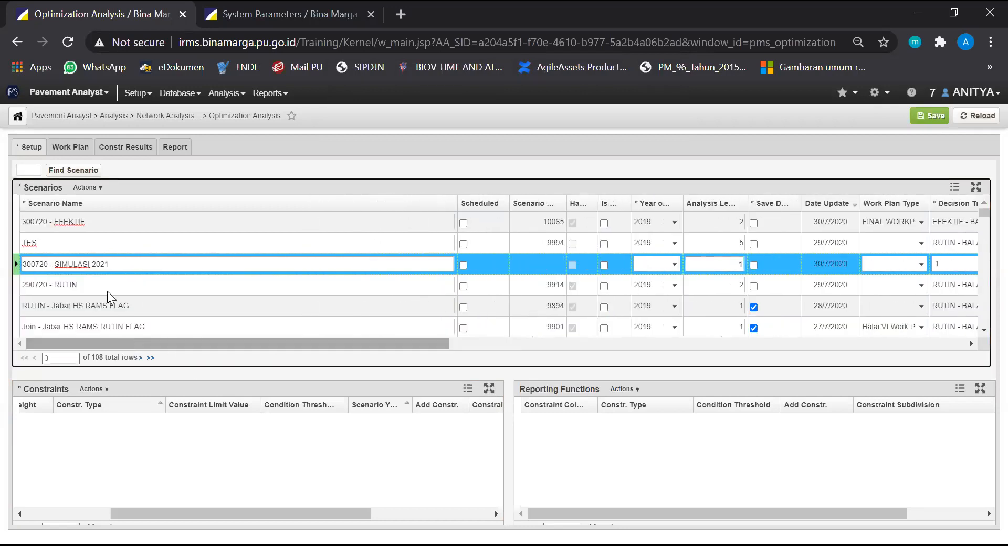
pyautogui.moveTo(204, 341); pyautogui.dragTo(280, 344)
pyautogui.click(373, 264)
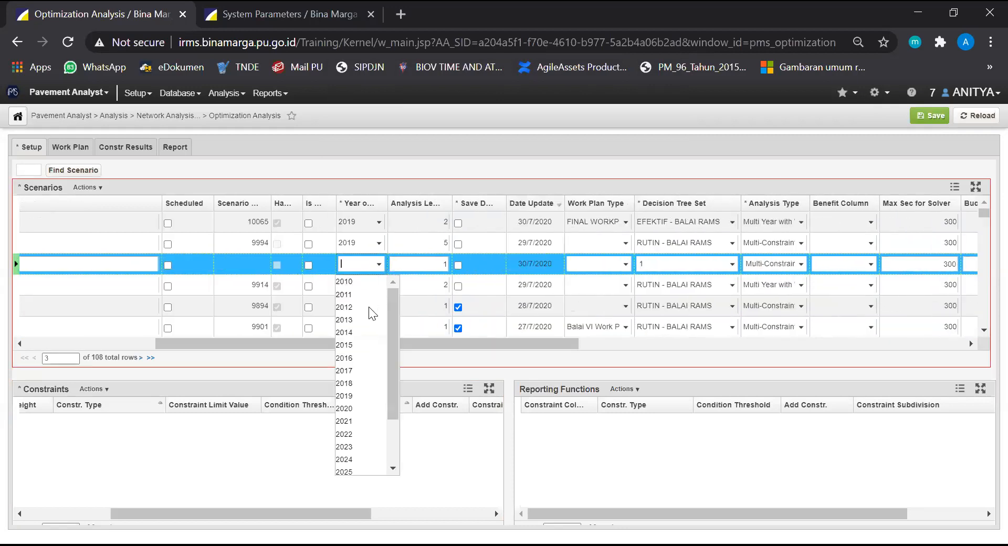
pyautogui.click(367, 394)
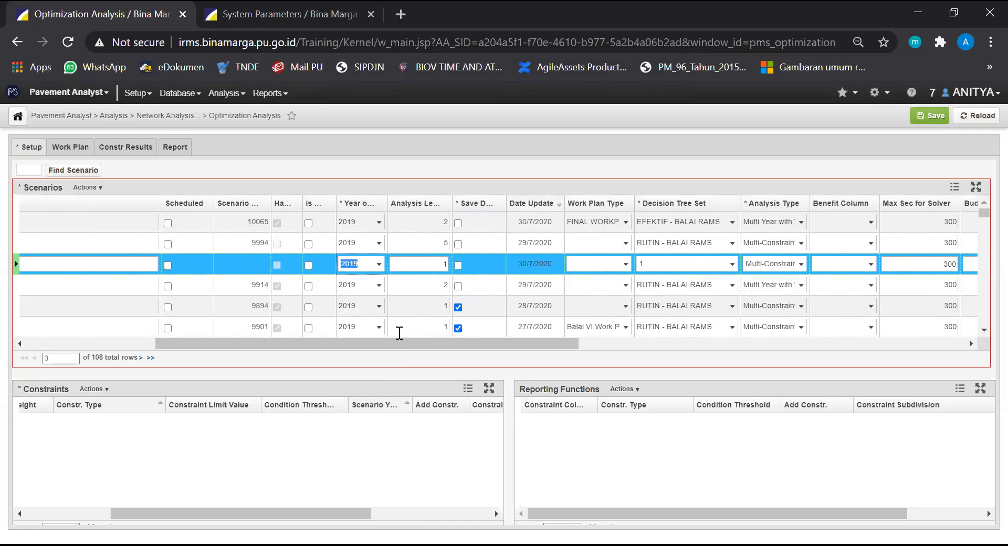
pyautogui.moveTo(390, 343); pyautogui.dragTo(405, 343)
pyautogui.click(407, 260)
pyautogui.write('2')
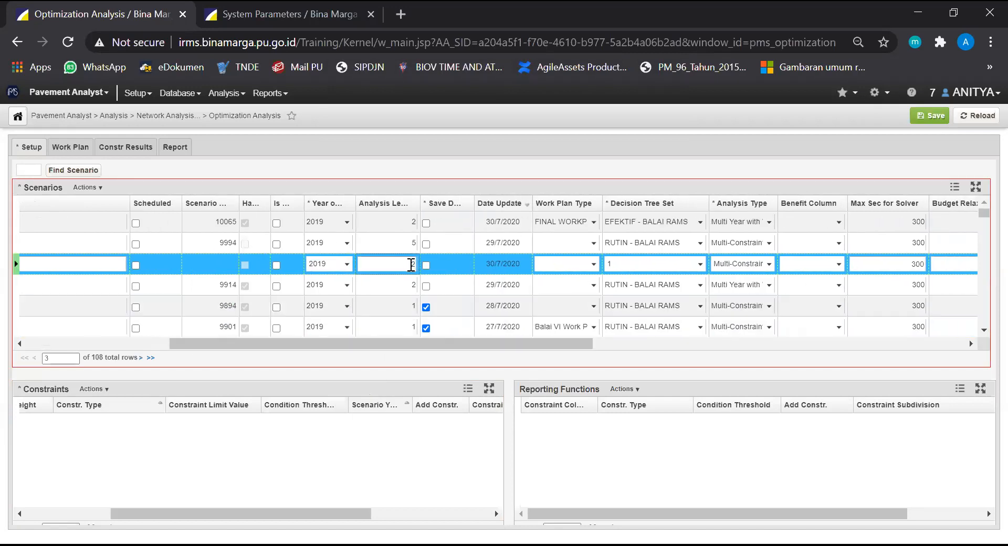
# Assign the "RUTIN - BALAI RAMS" decision tree set to the new simulation scenario
pyautogui.moveTo(433, 347); pyautogui.dragTo(500, 350)
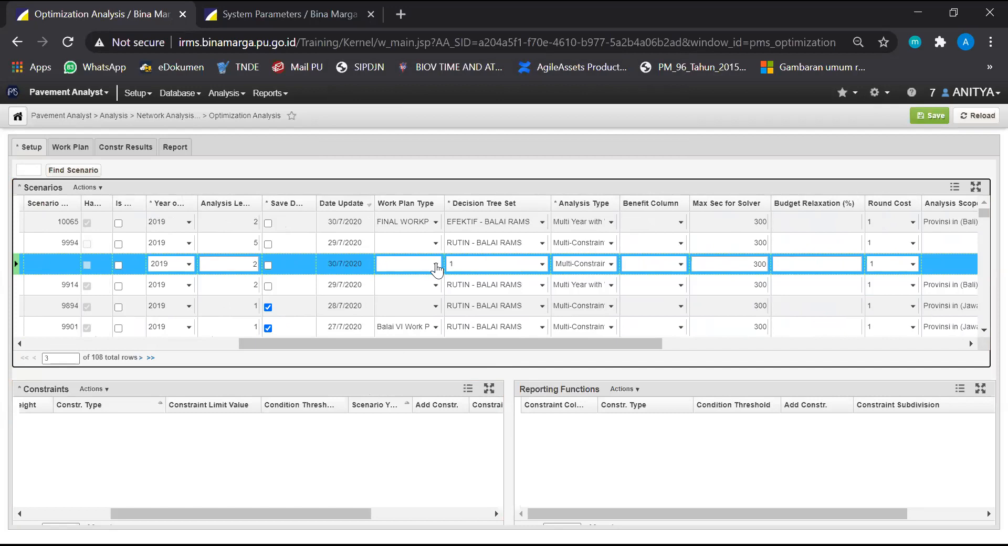
pyautogui.click(542, 264)
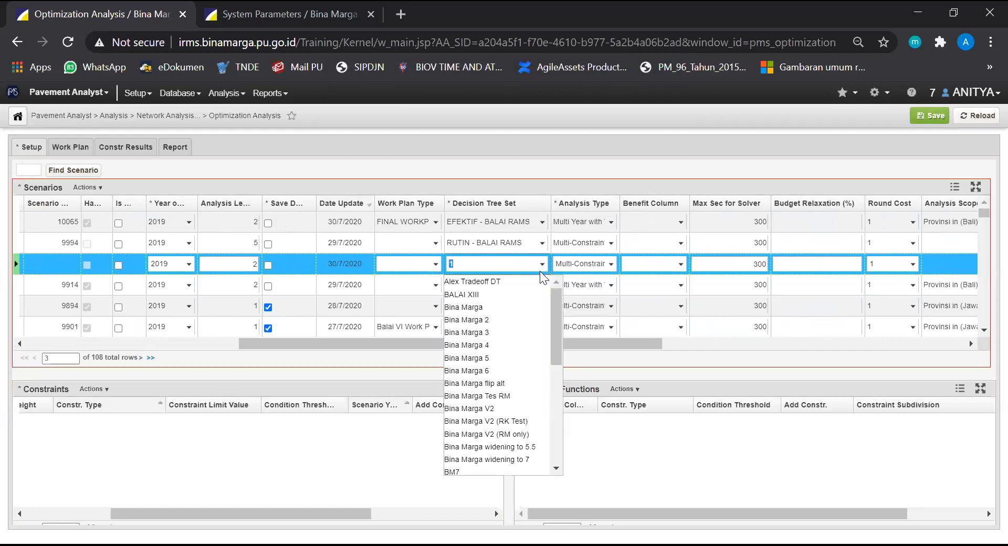
pyautogui.scroll(-5, 514, 436)
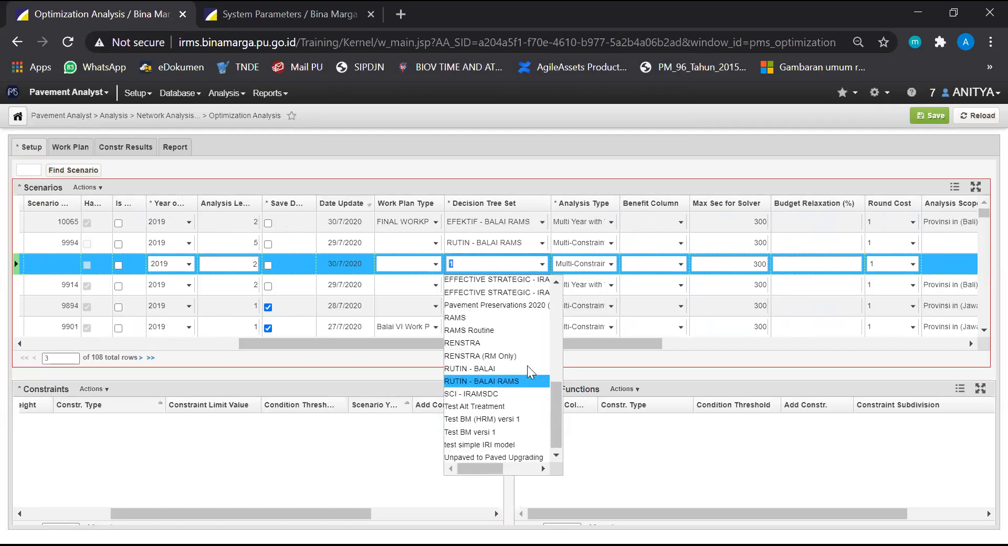
pyautogui.click(600, 154)
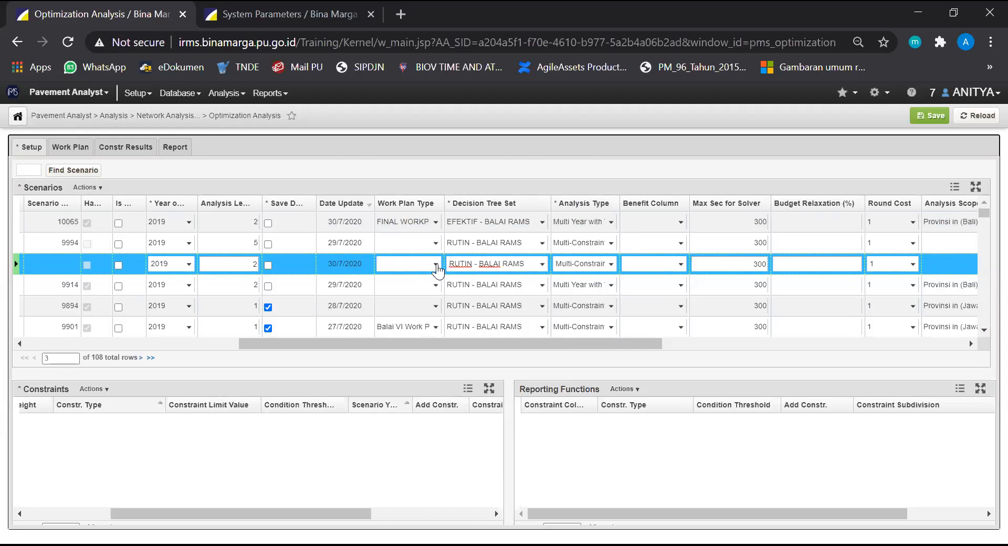
# Set the work plan type of the "300720 - SIMULASI 2021" scenario to "FINAL WORKPLAN 2020"
pyautogui.click(436, 264)
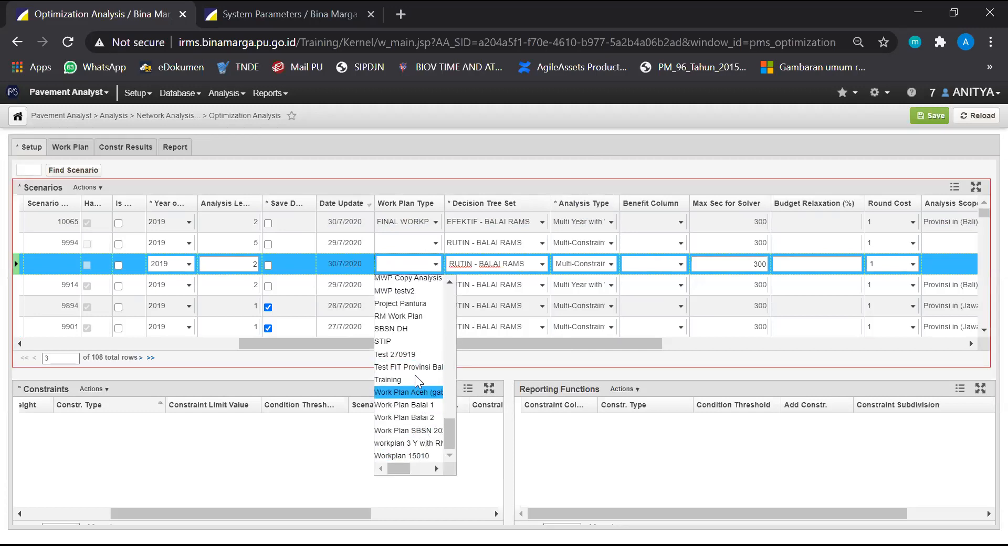
pyautogui.scroll(15, 415, 374)
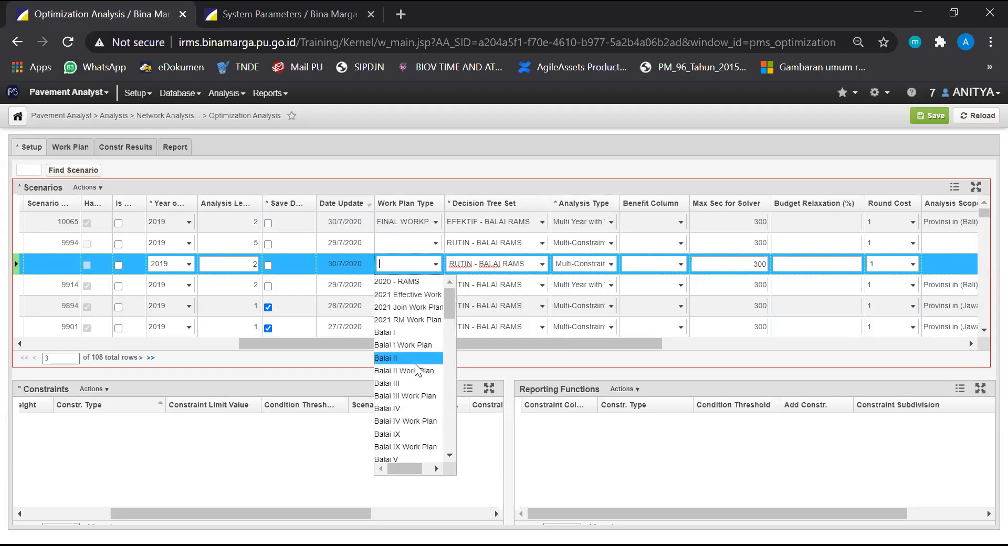
pyautogui.scroll(-8, 415, 364)
pyautogui.scroll(-5, 418, 382)
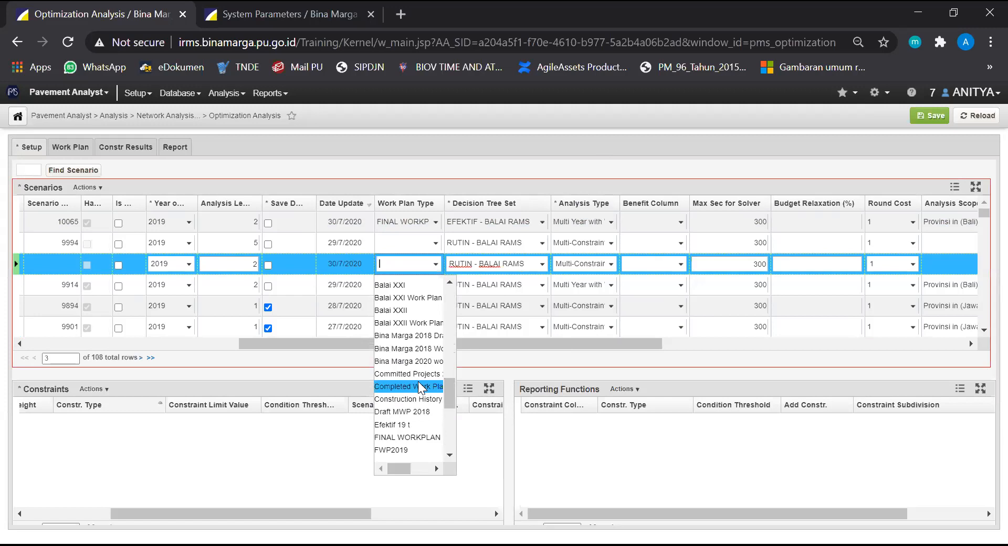
pyautogui.scroll(3, 417, 386)
pyautogui.scroll(-5, 417, 385)
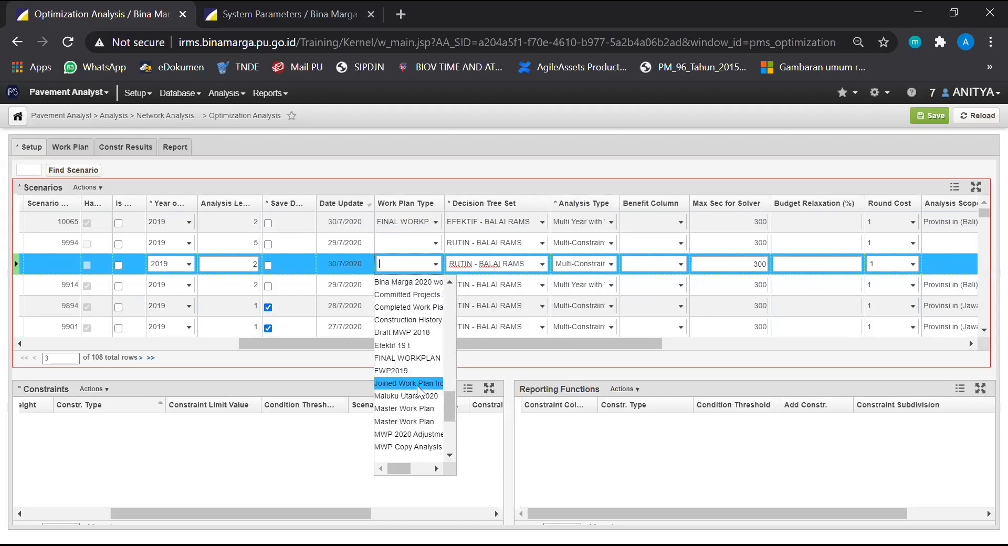
pyautogui.click(412, 357)
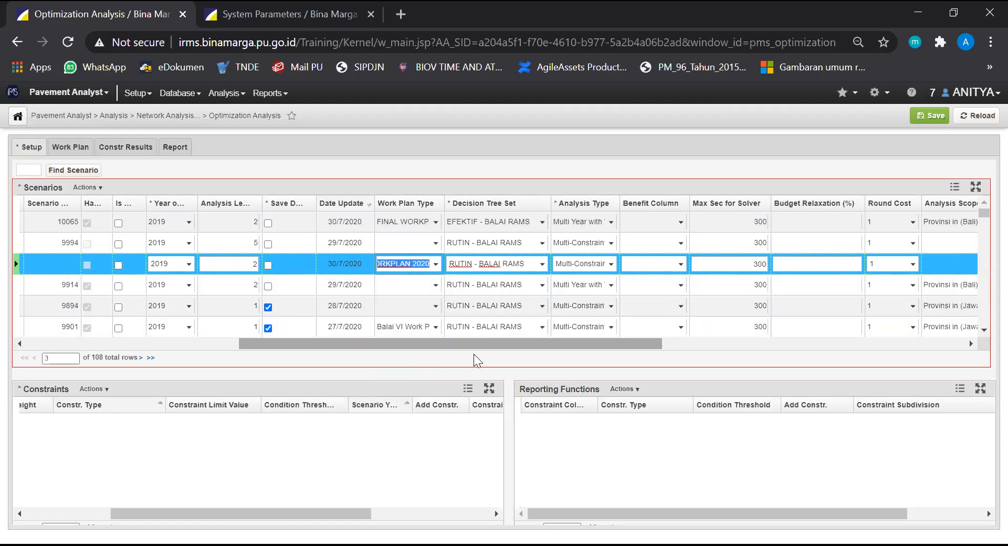
# Change the simulation scenario's analysis type to "Multi Year with Work Plan" and save the scenario
pyautogui.moveTo(480, 346); pyautogui.dragTo(561, 346)
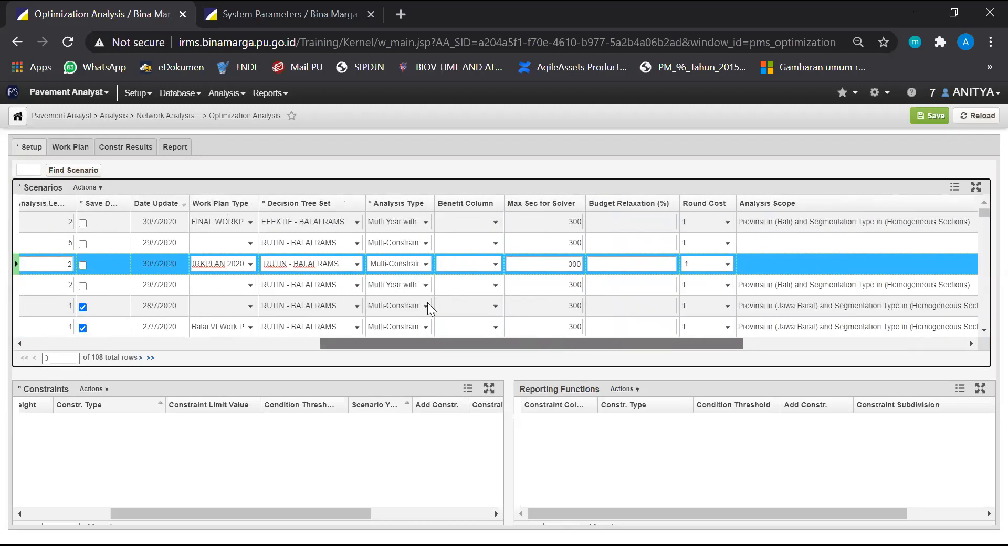
pyautogui.click(425, 265)
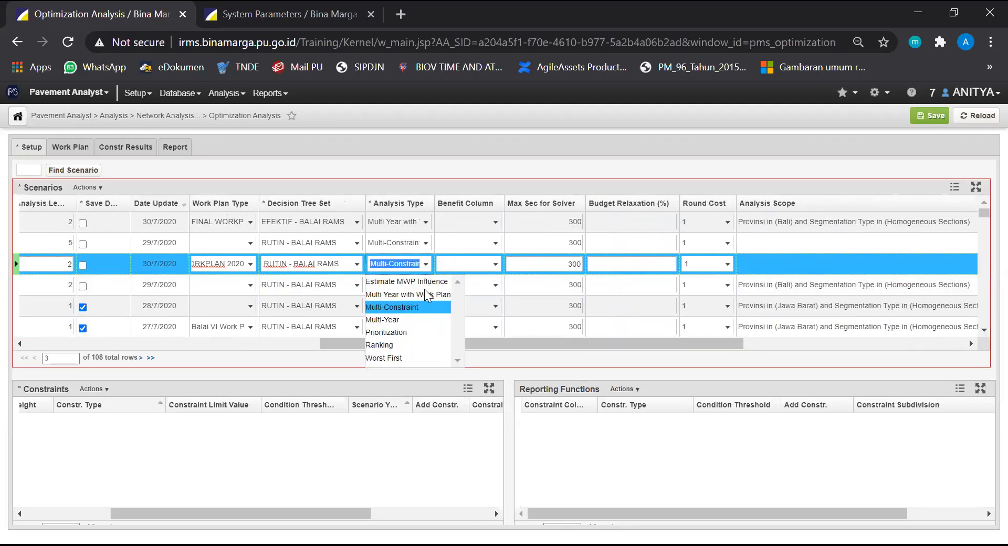
pyautogui.click(427, 294)
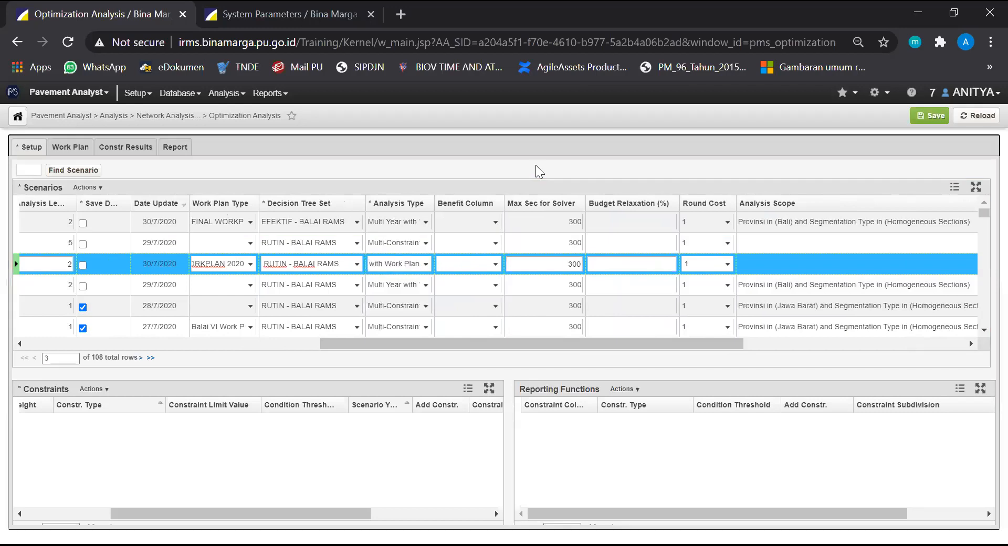
pyautogui.moveTo(524, 343); pyautogui.dragTo(684, 329)
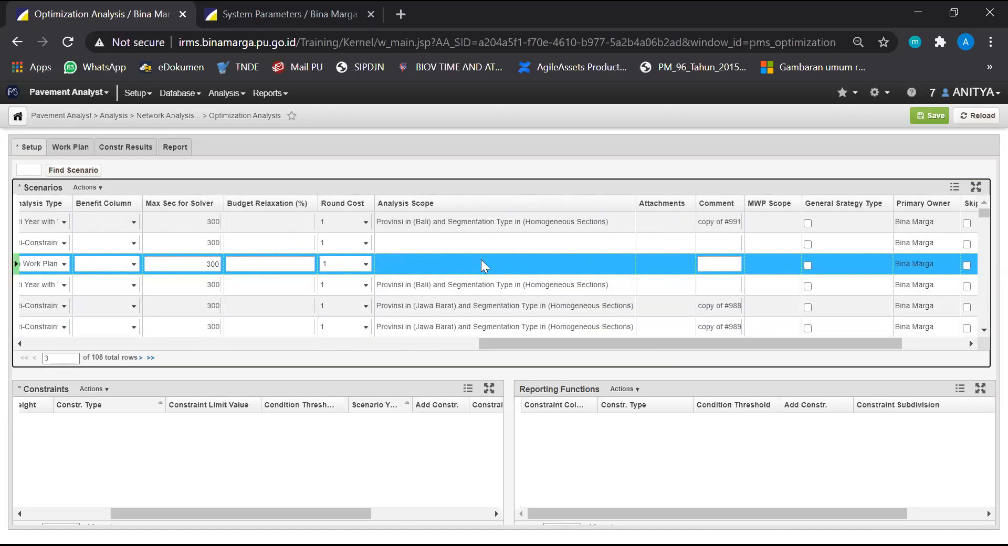
pyautogui.click(932, 116)
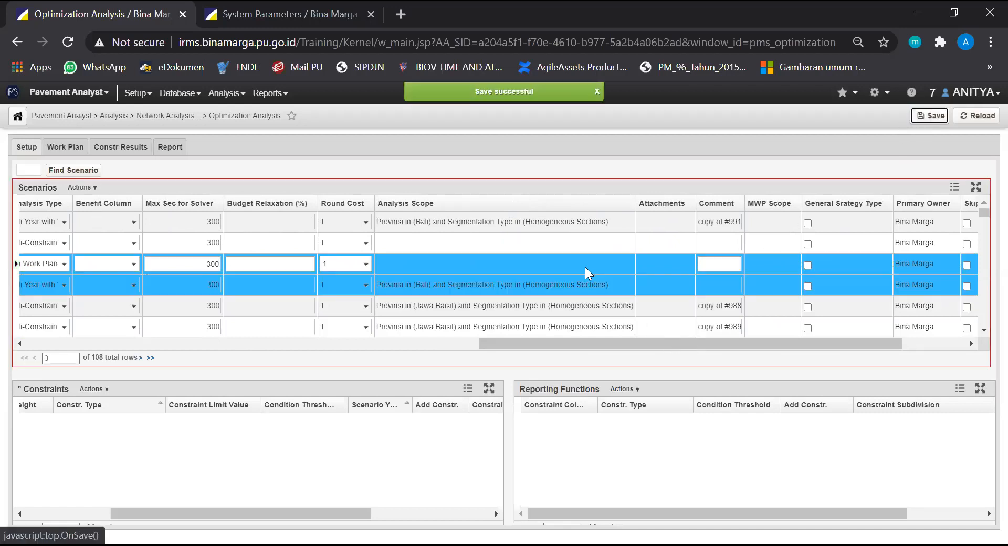
# Open the simulation scenario's analysis scope and enable a Segmentation Type "in list" filter for "Homogeneous Sections"
pyautogui.rightClick(494, 259)
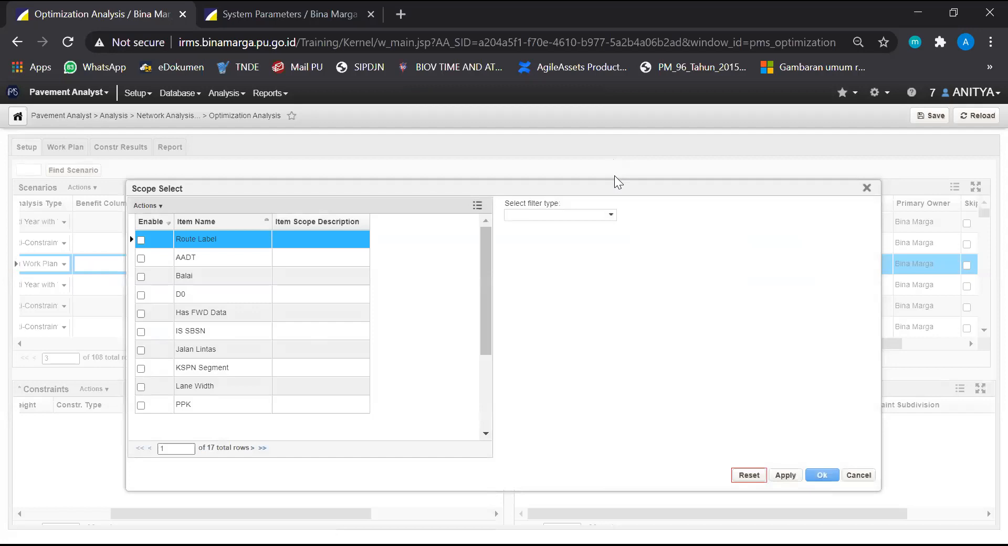
pyautogui.scroll(-3, 226, 326)
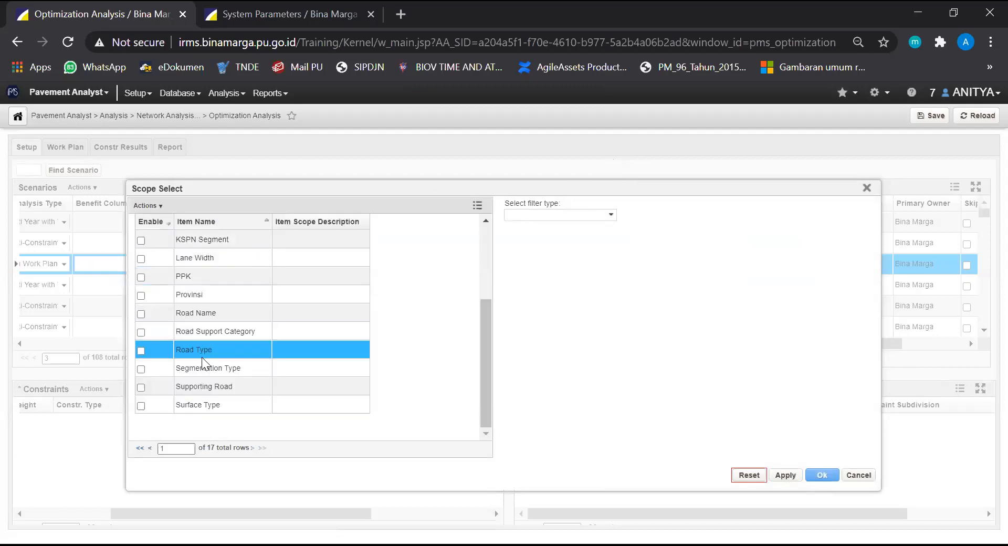
pyautogui.click(138, 370)
pyautogui.click(610, 217)
pyautogui.click(584, 227)
pyautogui.click(509, 350)
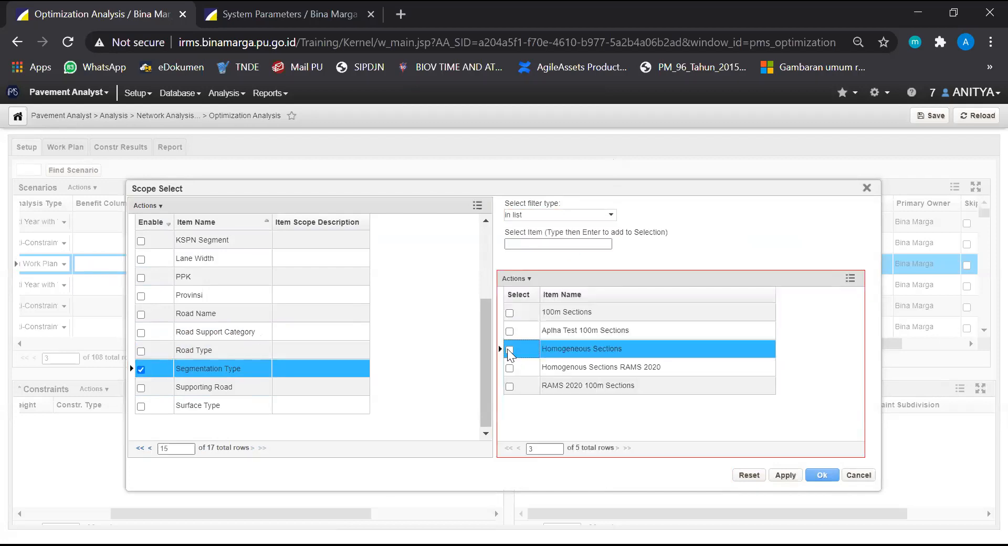
# Enable a Provinsi "in list" filter in the analysis scope and select "Sumatera Barat"
pyautogui.click(422, 339)
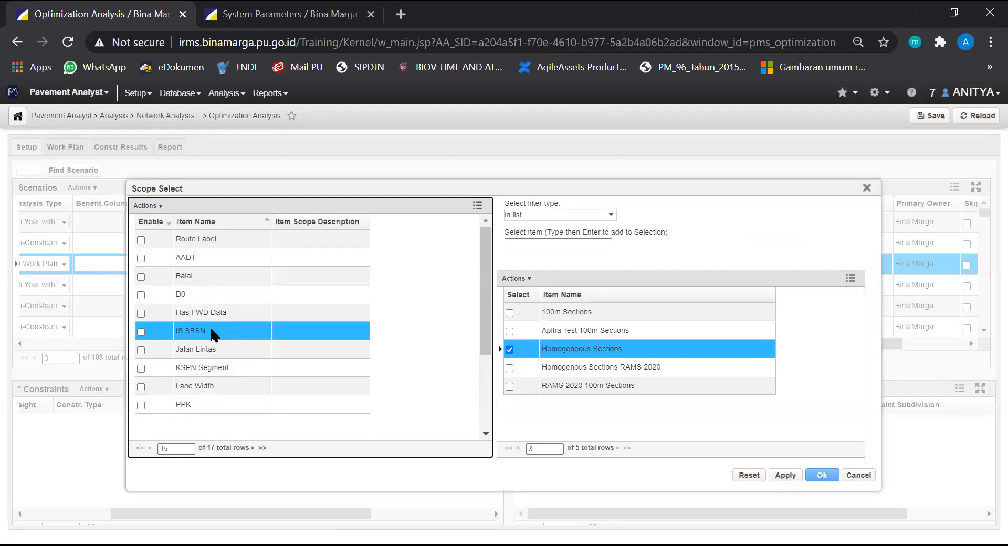
pyautogui.scroll(-2, 173, 356)
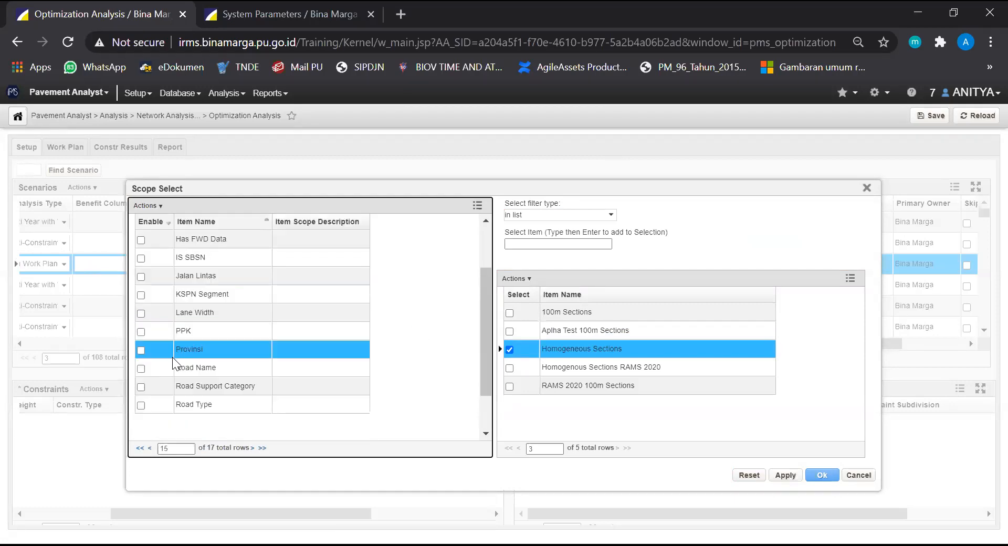
pyautogui.click(141, 350)
pyautogui.click(615, 221)
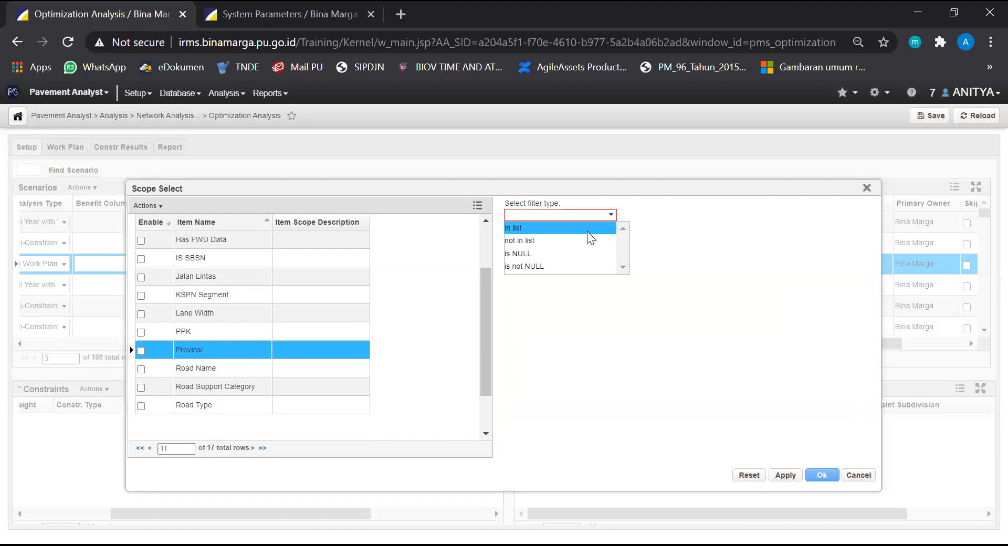
pyautogui.click(587, 231)
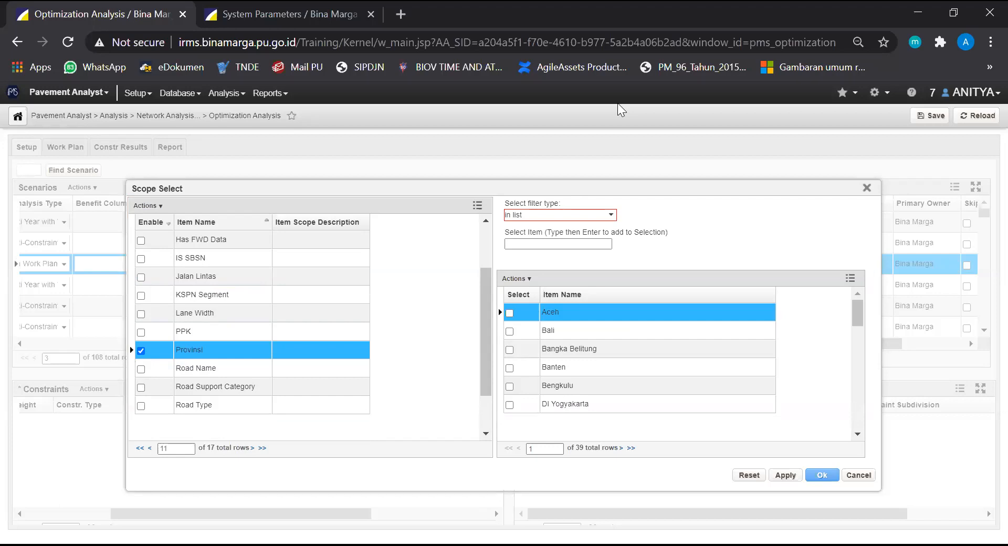
pyautogui.scroll(-3, 529, 310)
pyautogui.scroll(-5, 522, 376)
pyautogui.scroll(-5, 517, 384)
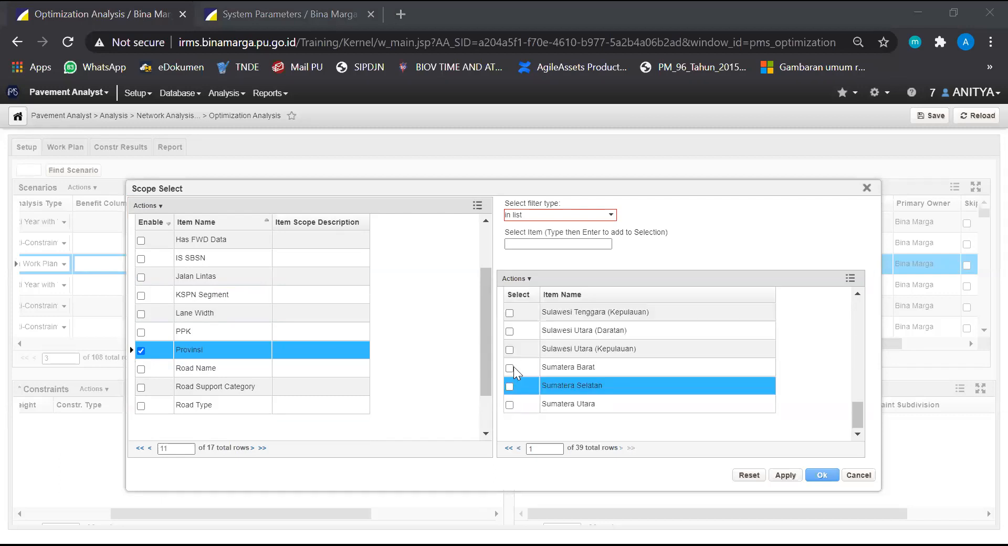
pyautogui.click(510, 368)
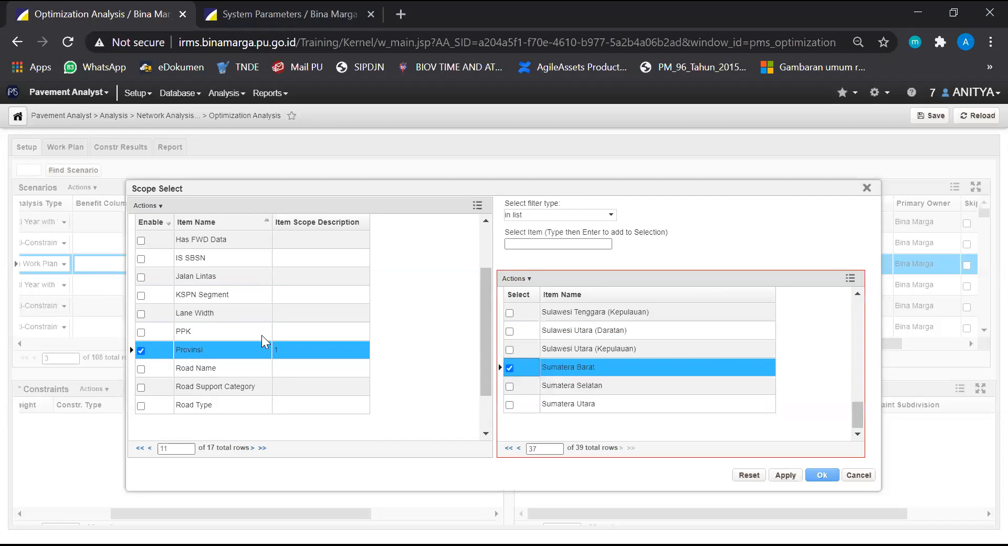
# Check the Provinsi and Segmentation Type filters, accept the analysis scope and save the scenario
pyautogui.scroll(-1, 218, 352)
pyautogui.click(216, 368)
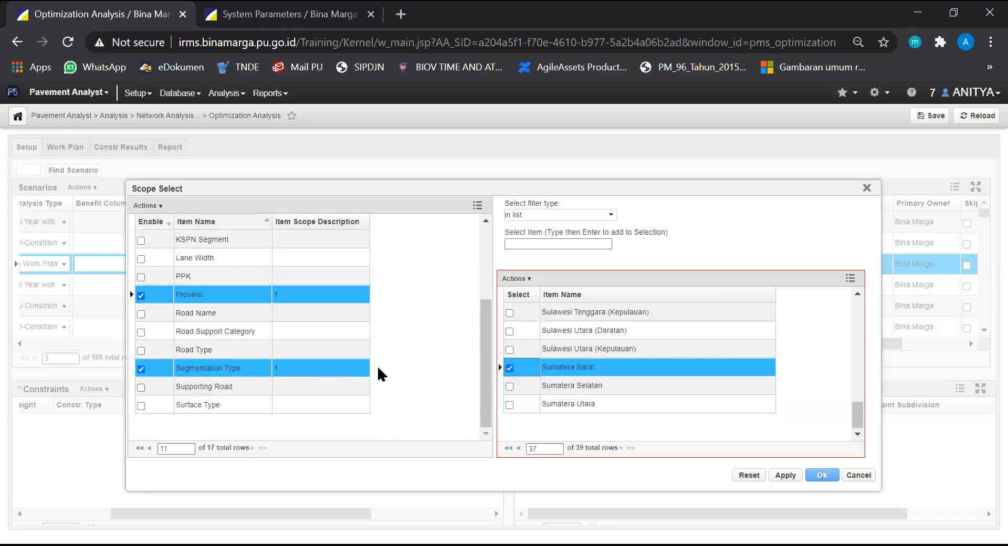
pyautogui.click(405, 371)
pyautogui.click(823, 474)
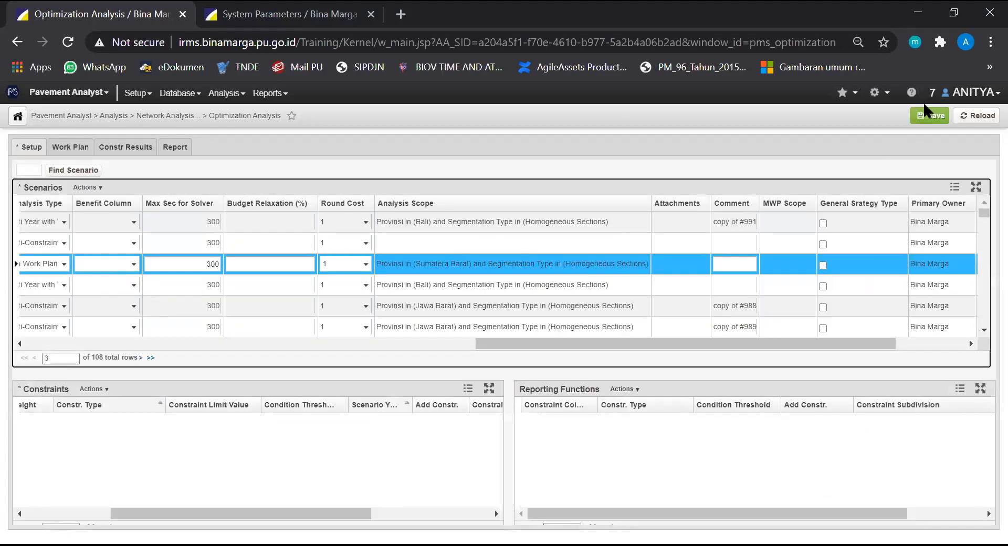
pyautogui.click(927, 113)
# Insert a new constraint row for the "300720 - SIMULASI 2021" scenario
pyautogui.moveTo(490, 347); pyautogui.dragTo(5, 367)
pyautogui.click(45, 326)
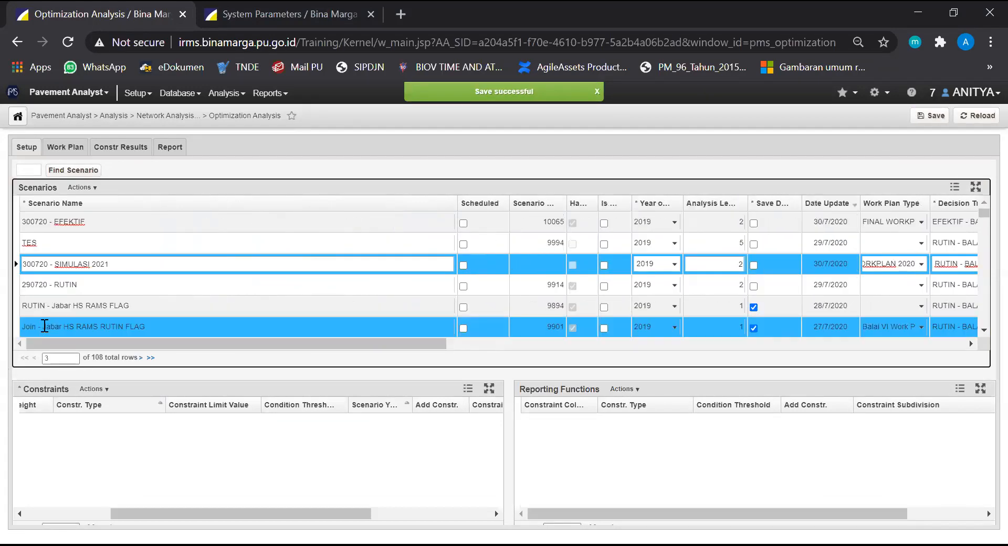
pyautogui.click(105, 389)
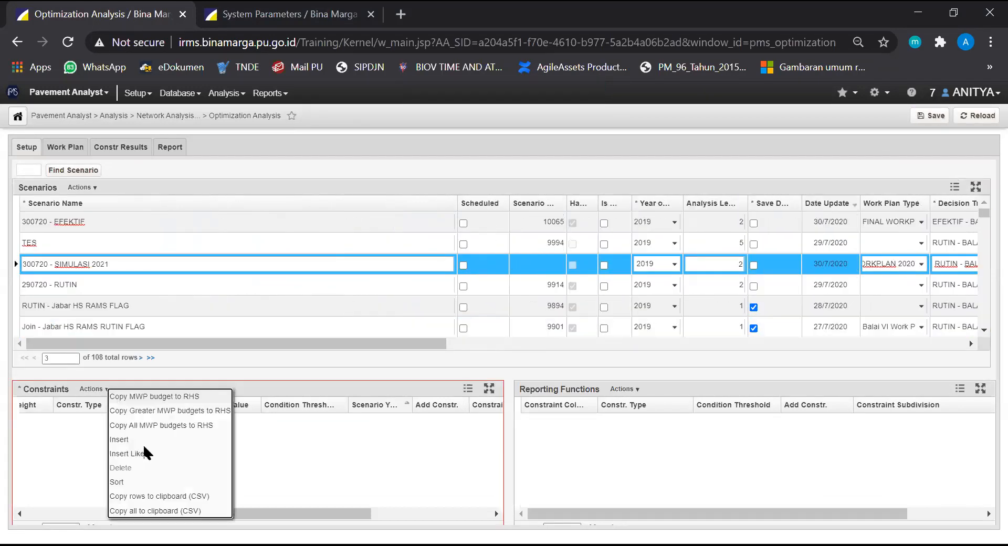
pyautogui.click(136, 439)
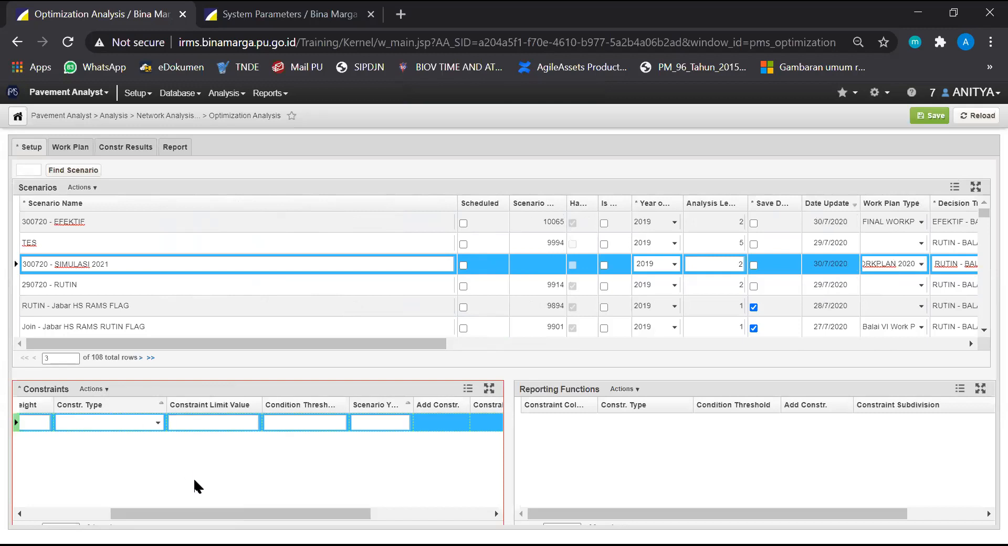
pyautogui.moveTo(182, 513); pyautogui.dragTo(97, 512)
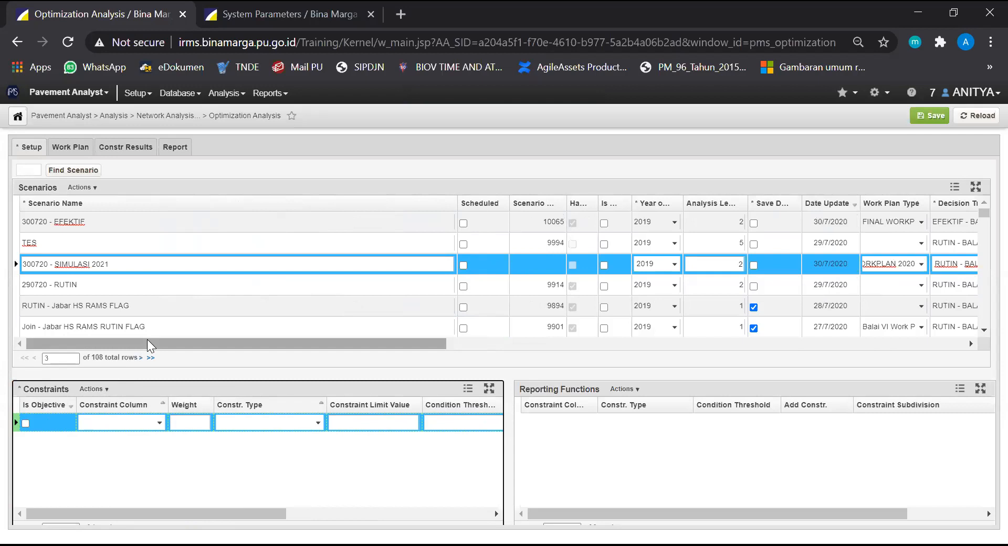
pyautogui.moveTo(149, 342); pyautogui.dragTo(154, 343)
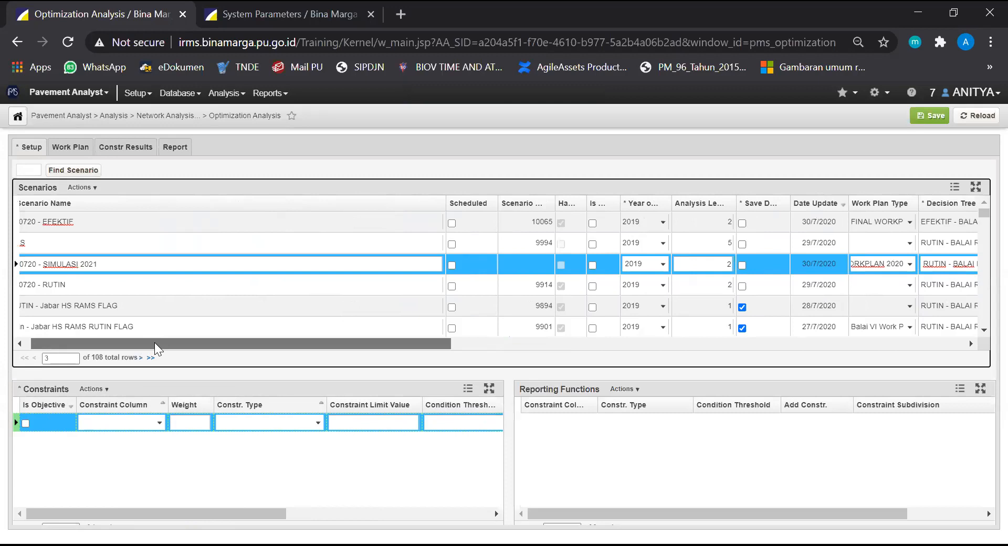
pyautogui.moveTo(154, 342); pyautogui.dragTo(60, 344)
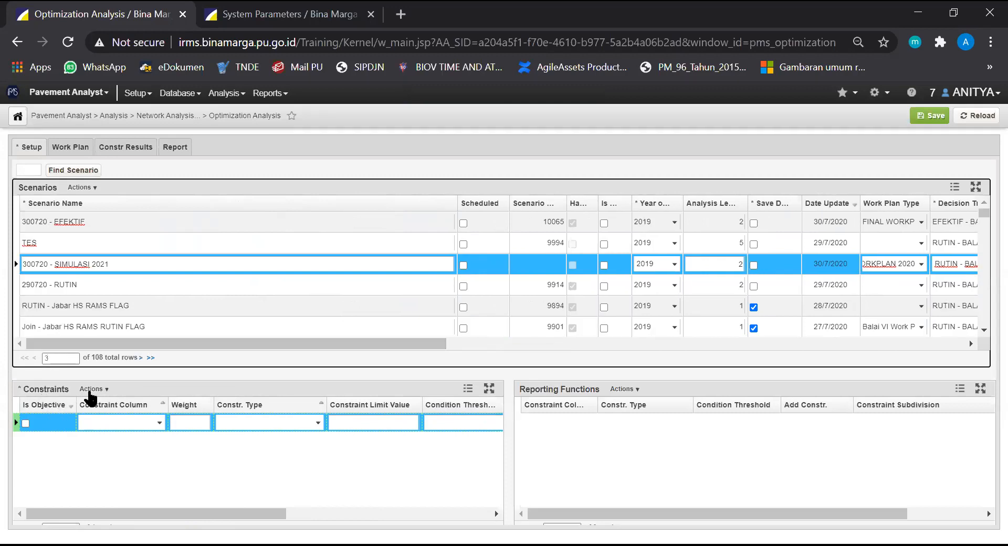
# Mark the new constraint as an objective on "RM Treatment Flag" with the constraint type "Weighted Avg"
pyautogui.click(24, 423)
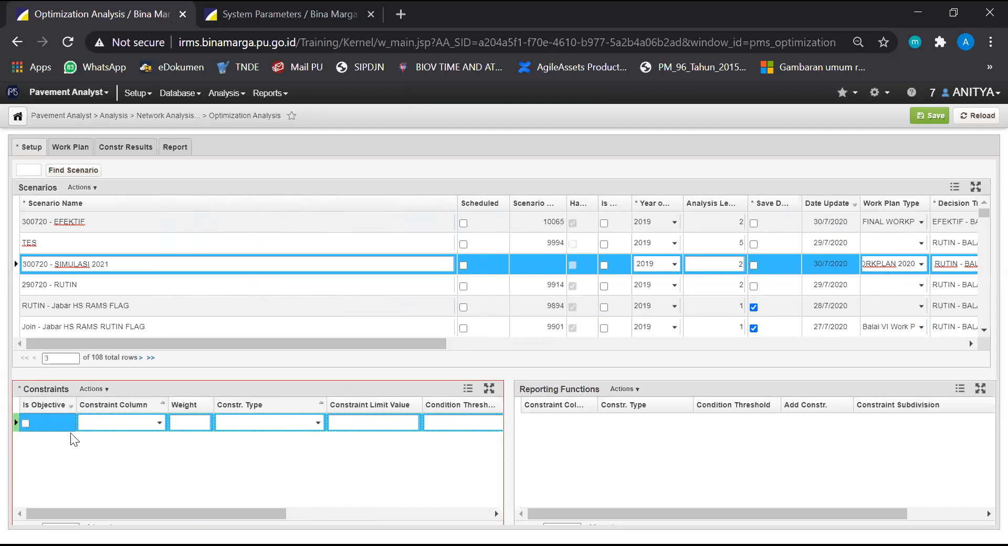
pyautogui.click(159, 423)
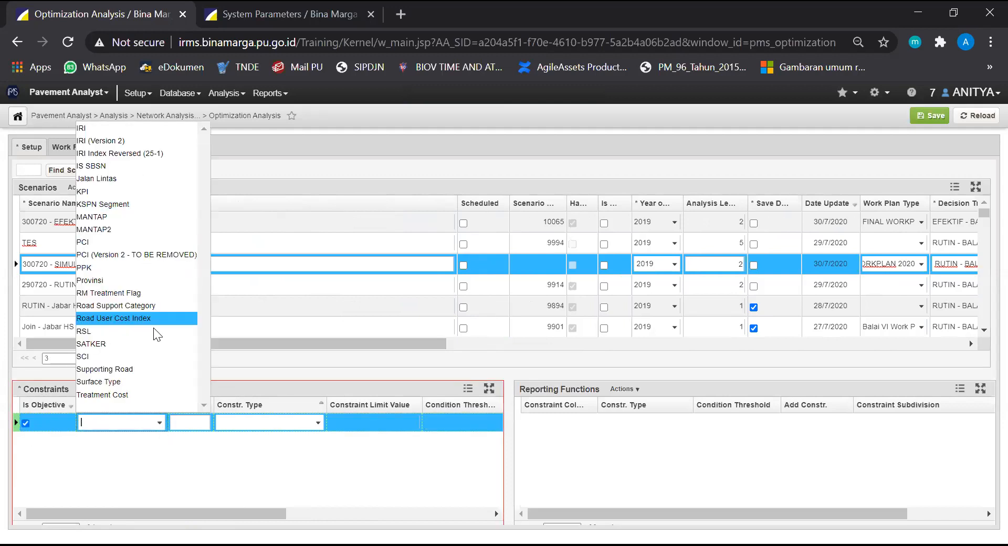
pyautogui.click(156, 293)
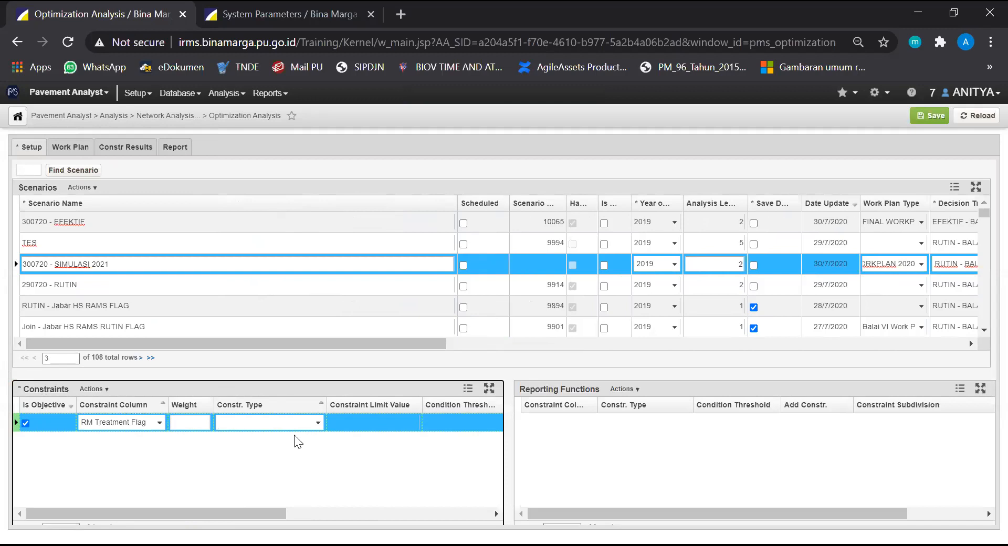
pyautogui.click(317, 423)
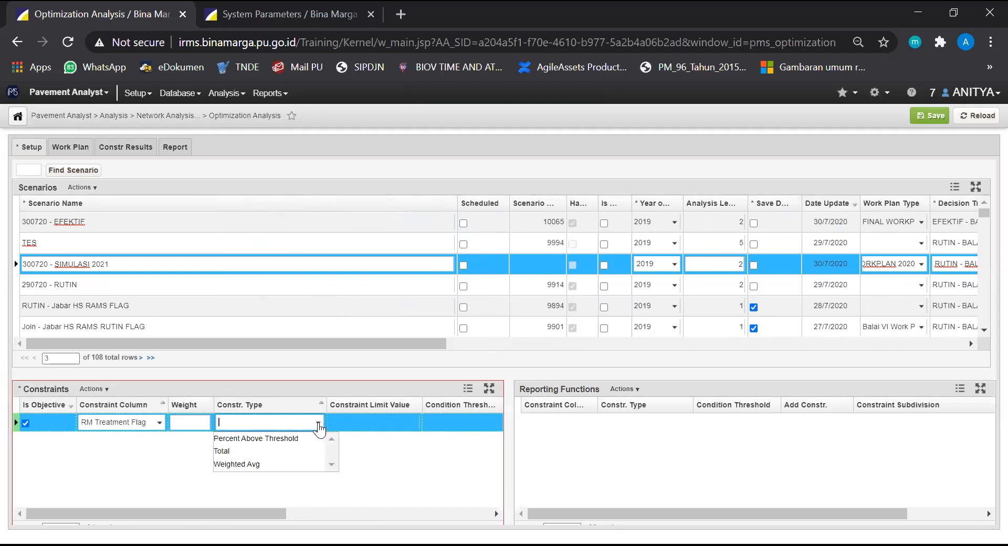
pyautogui.click(183, 487)
# Insert a second constraint row marked as an objective on "IRI (Version 2)" with the constraint type "Weighted Avg"
pyautogui.click(106, 390)
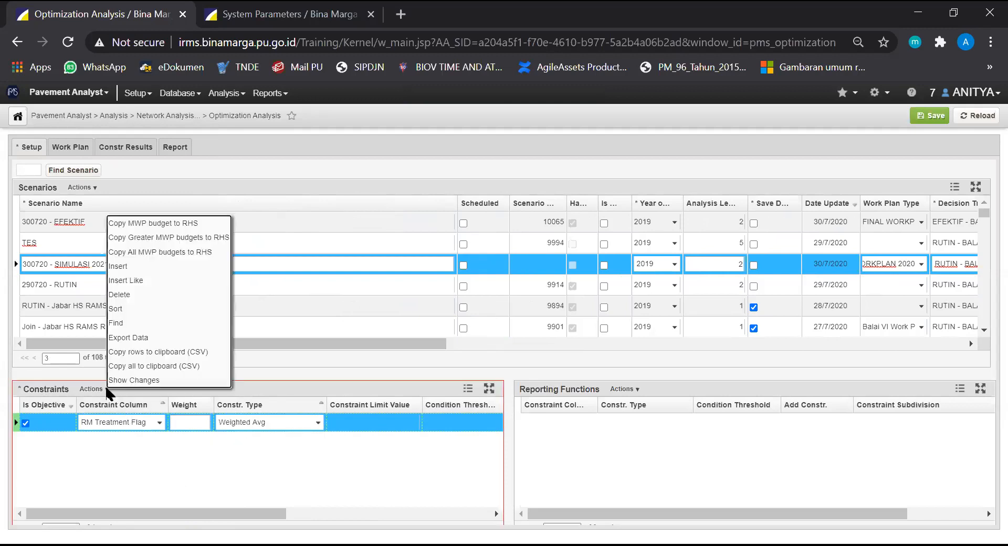
pyautogui.click(146, 265)
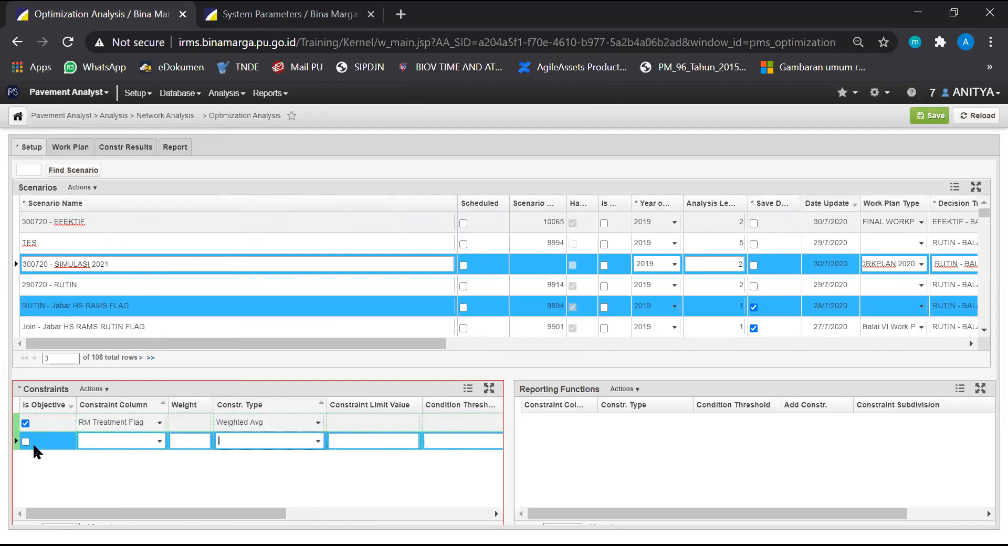
pyautogui.click(25, 441)
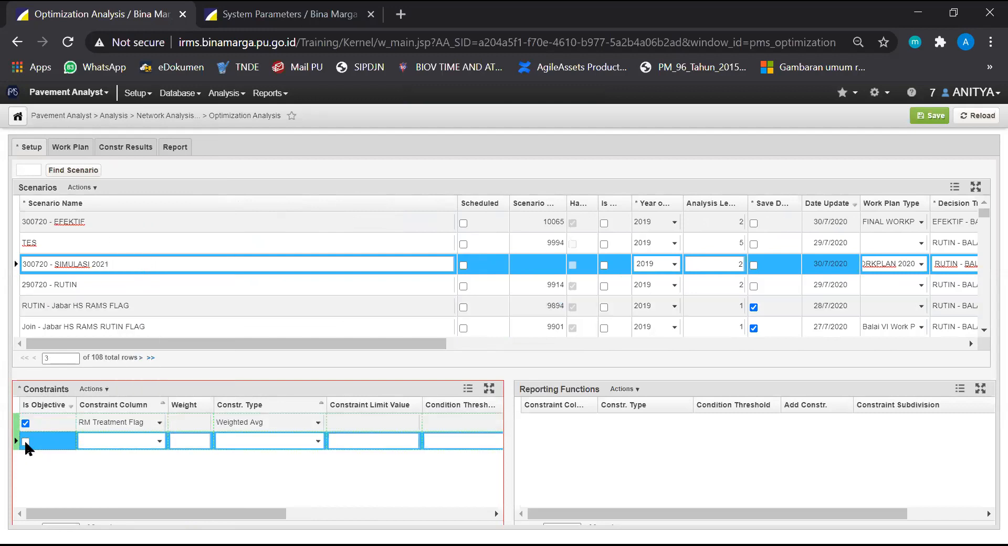
pyautogui.click(151, 441)
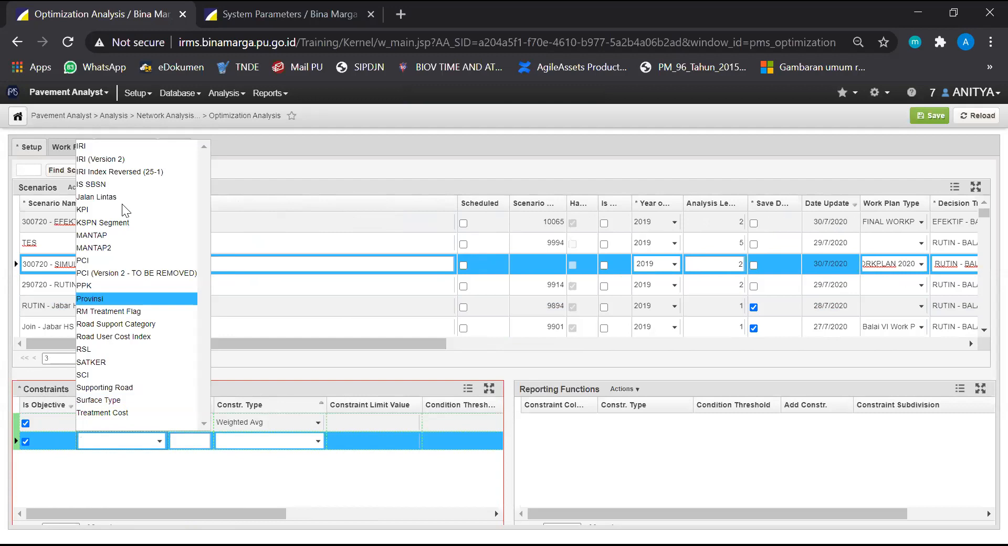
pyautogui.click(178, 147)
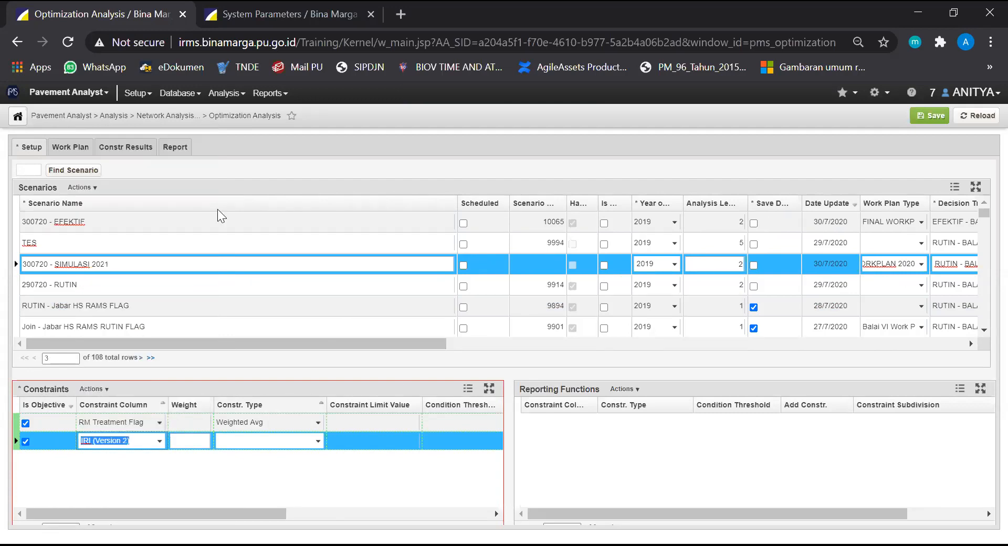
pyautogui.click(318, 441)
pyautogui.click(292, 482)
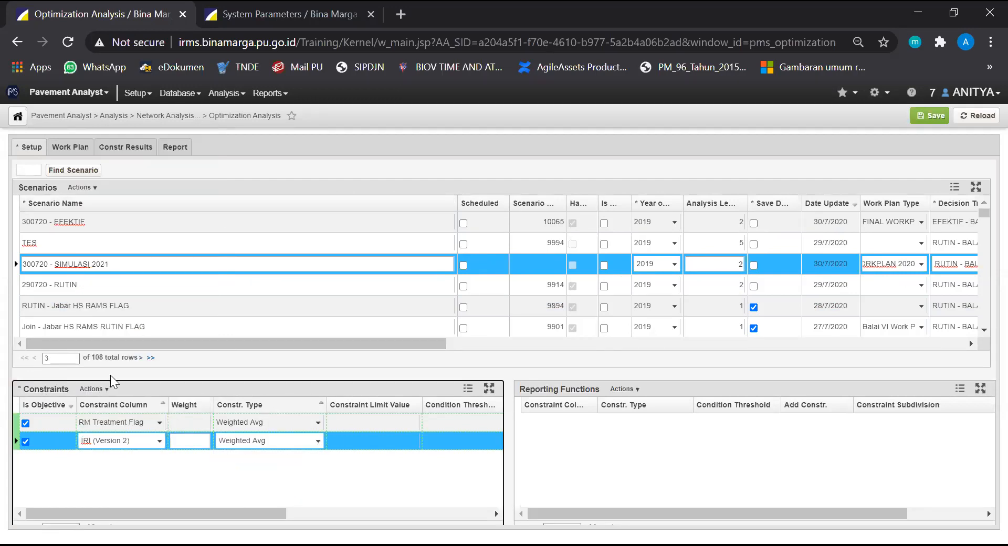
# Add a non-objective "Treatment Cost" constraint of type "Total" with a constraint limit value of 101,000,000,000
pyautogui.click(94, 389)
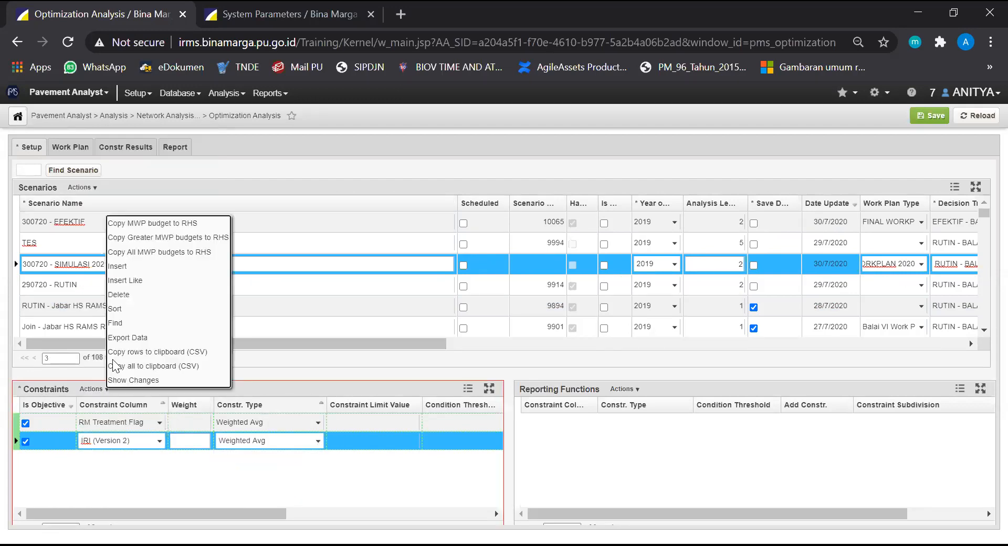
pyautogui.click(112, 266)
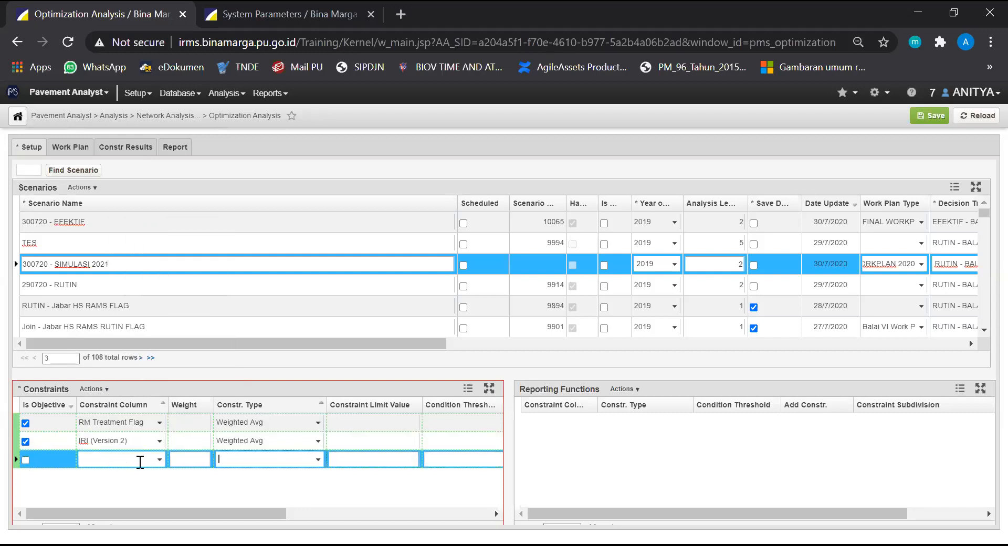
pyautogui.click(159, 460)
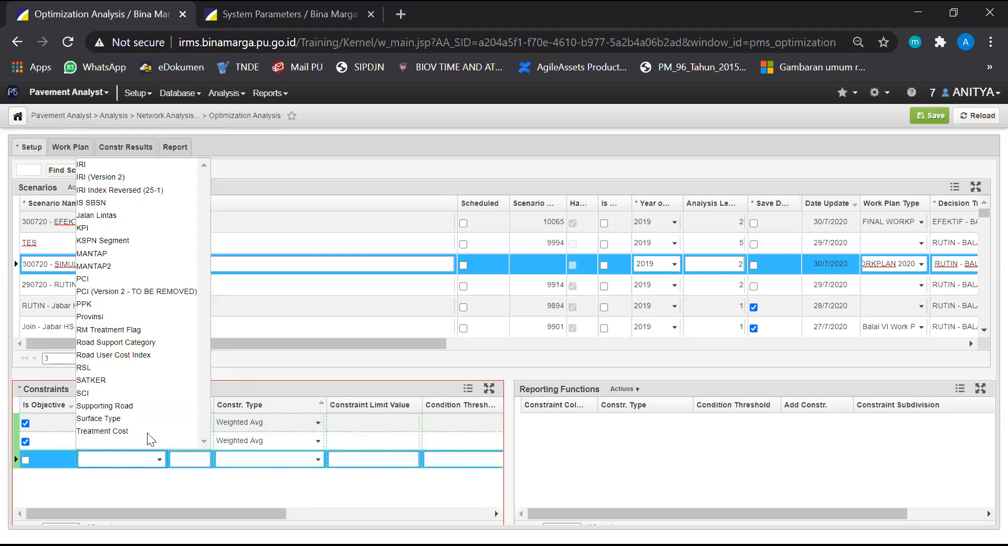
pyautogui.click(145, 430)
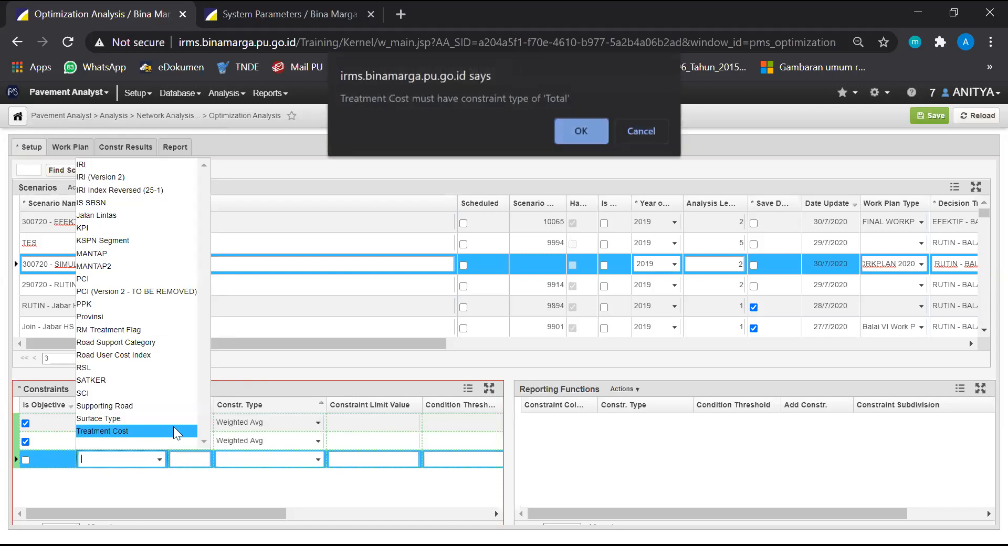
pyautogui.click(581, 132)
pyautogui.click(362, 457)
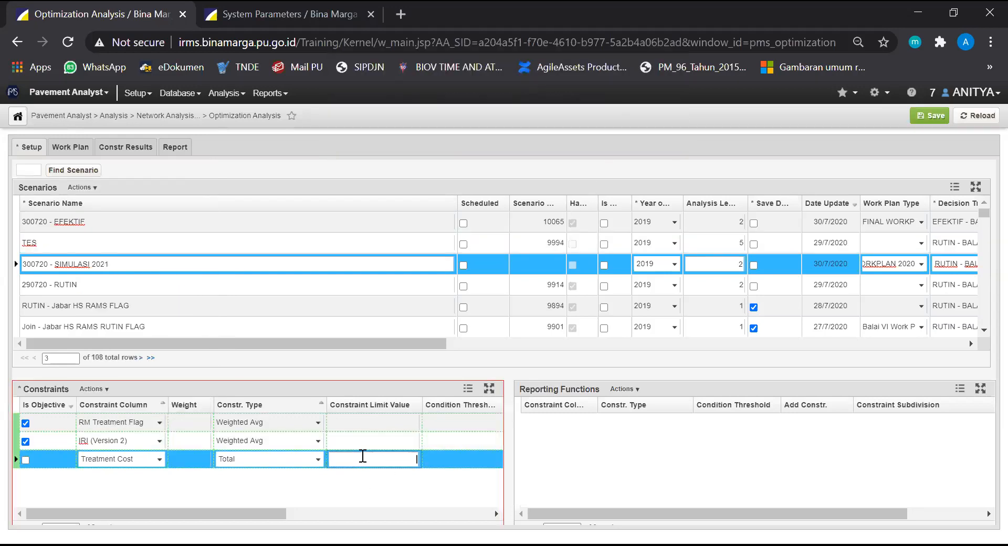
pyautogui.rightClick(362, 456)
pyautogui.click(353, 460)
pyautogui.write('101000000000')
pyautogui.click(342, 506)
pyautogui.moveTo(252, 514)
pyautogui.mouseDown()
pyautogui.moveTo(306, 513)
pyautogui.moveTo(243, 513)
pyautogui.mouseUp()
pyautogui.click(625, 461)
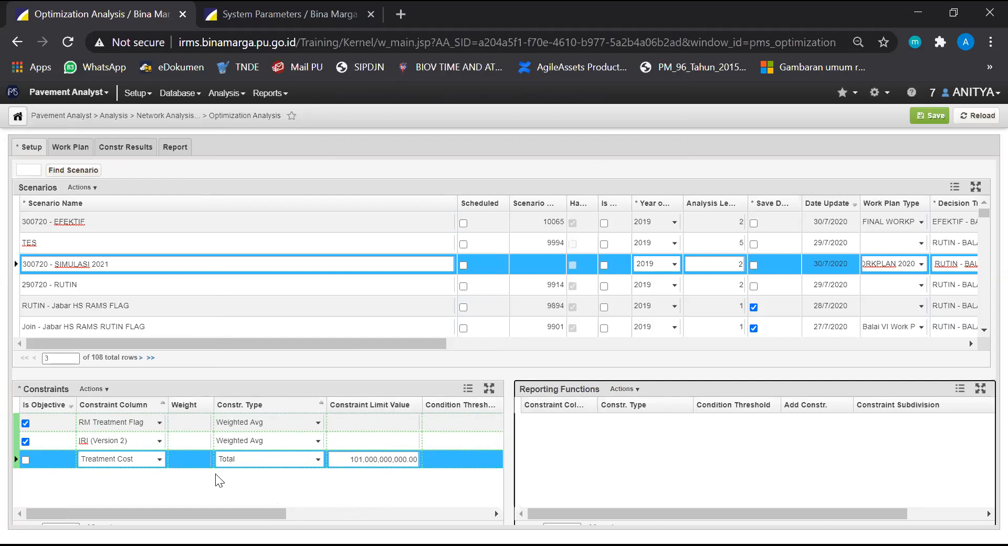
# Check the available actions and remaining columns of the Treatment Cost constraint, and save the scenario's constraints
pyautogui.rightClick(180, 460)
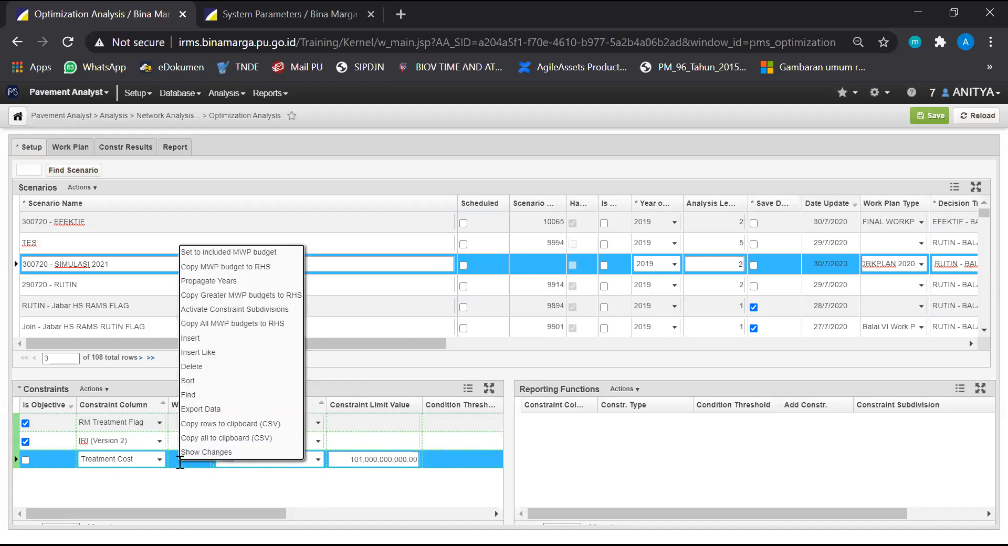
pyautogui.moveTo(248, 514); pyautogui.dragTo(312, 513)
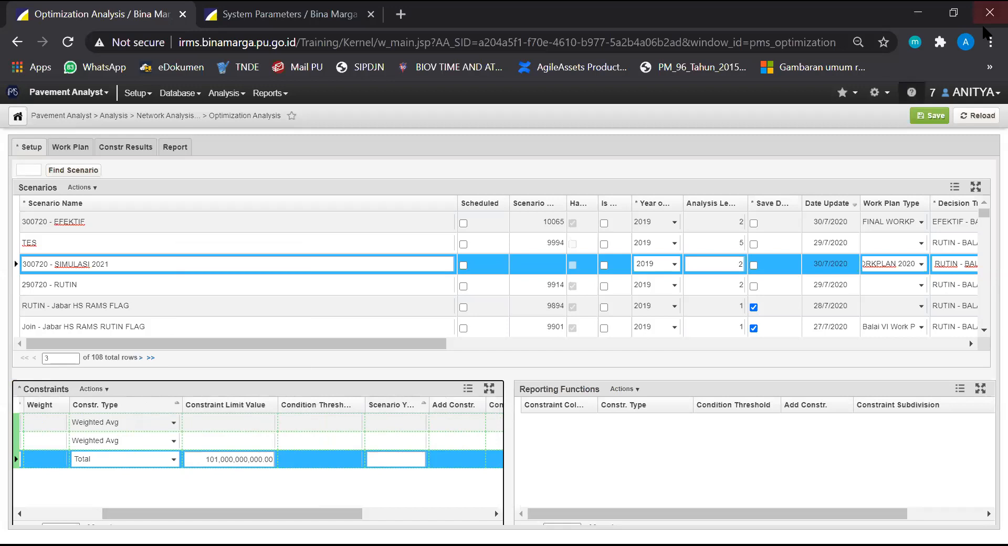
pyautogui.click(930, 115)
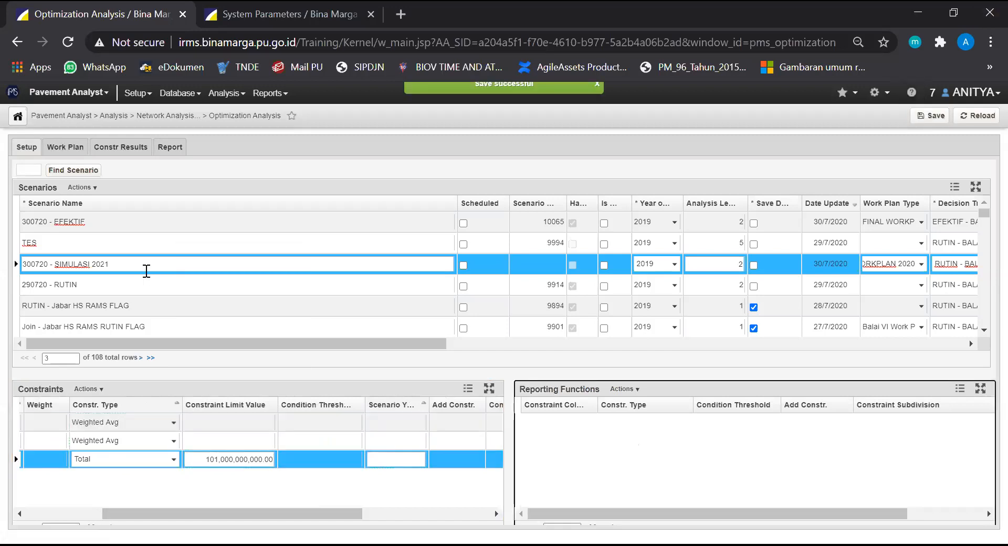
# Compare the constraints of the "290720 - RUTIN" scenario with those of "300720 - SIMULASI 2021" and reselect the latter
pyautogui.click(136, 286)
pyautogui.moveTo(228, 514); pyautogui.dragTo(151, 515)
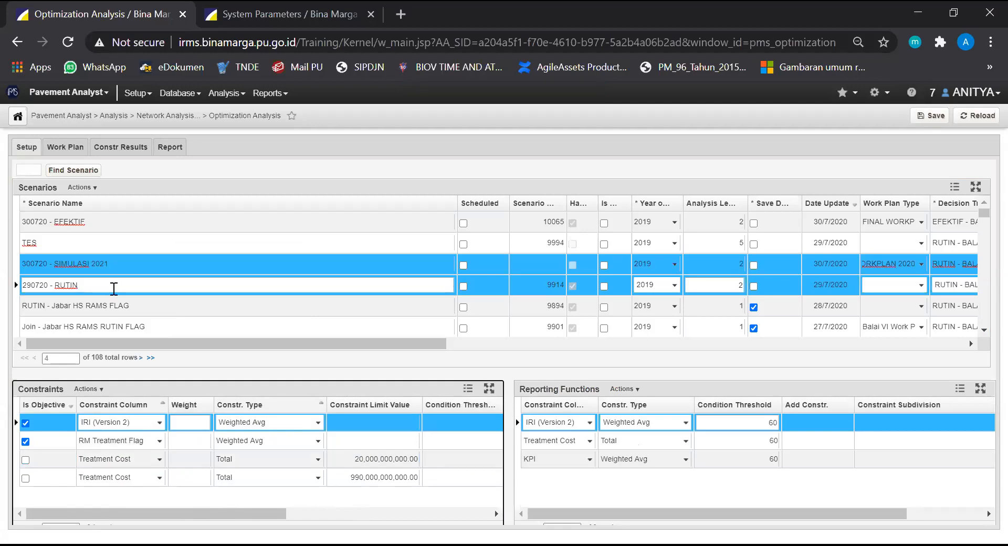
pyautogui.click(108, 260)
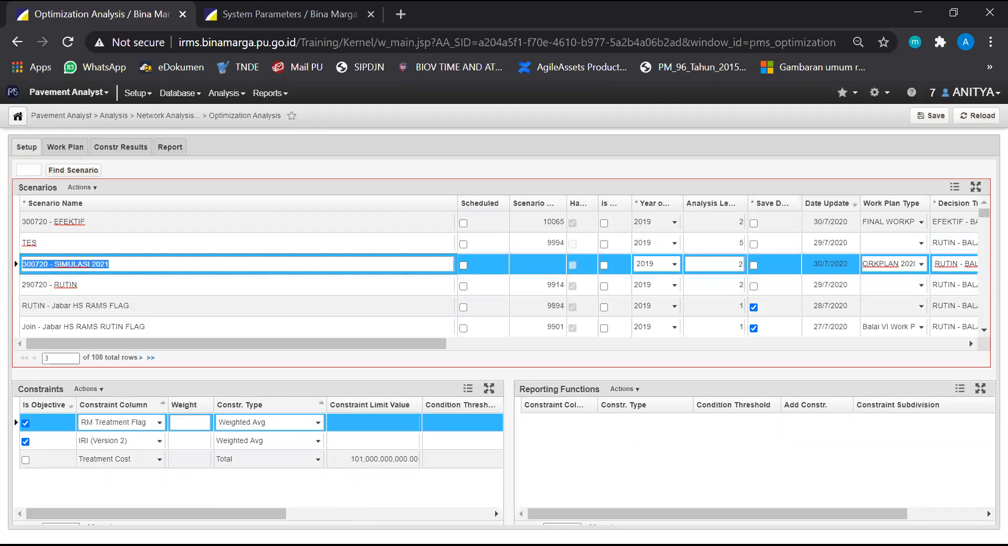
pyautogui.moveTo(152, 514); pyautogui.dragTo(271, 513)
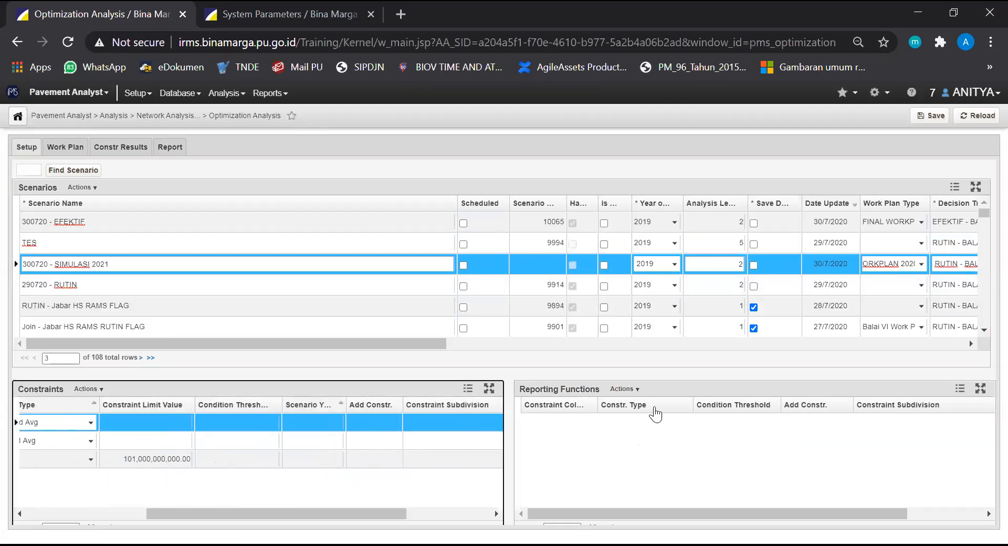
# Insert a reporting function on "Treatment Cost" with the constraint type "Total" for the "300720 - SIMULASI 2021" scenario
pyautogui.click(626, 389)
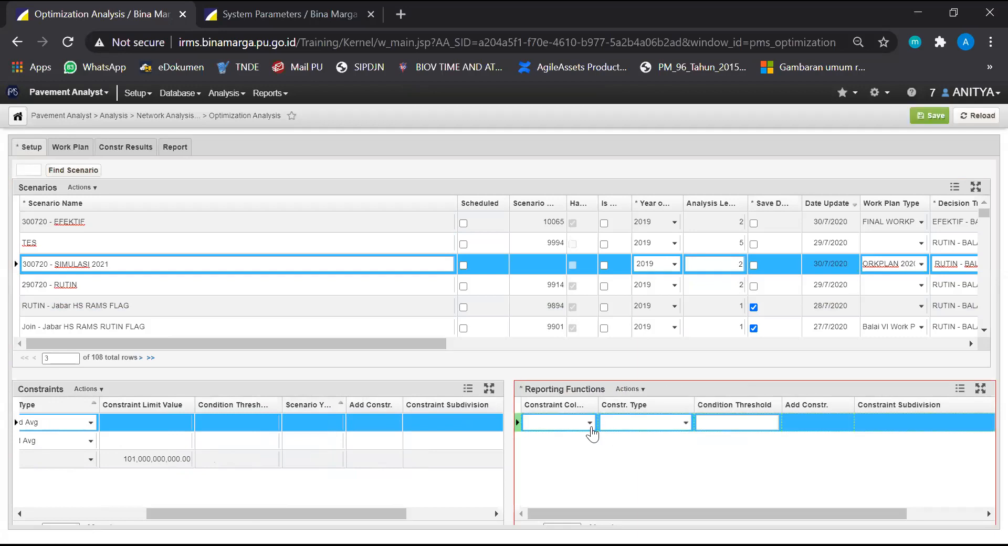
pyautogui.click(591, 426)
pyautogui.click(590, 395)
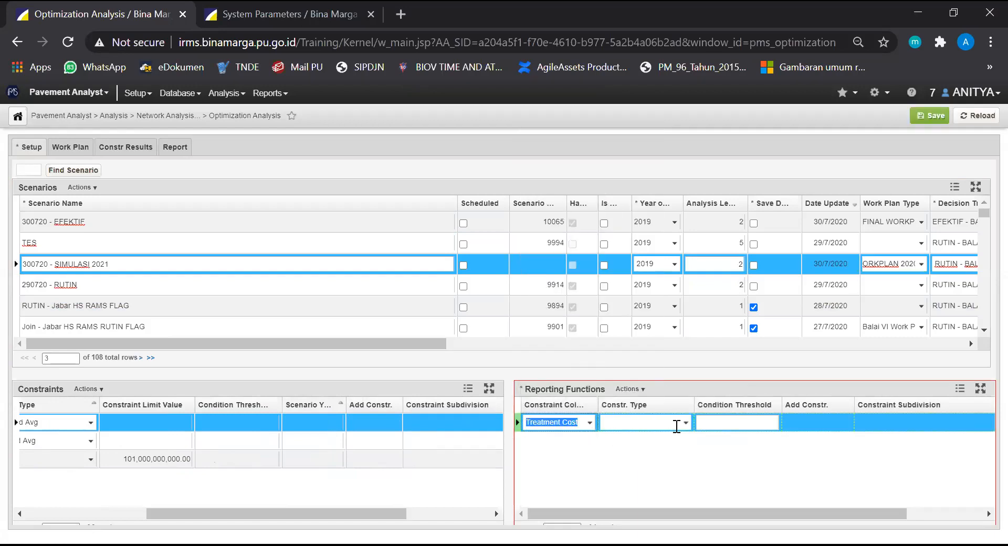
pyautogui.click(683, 424)
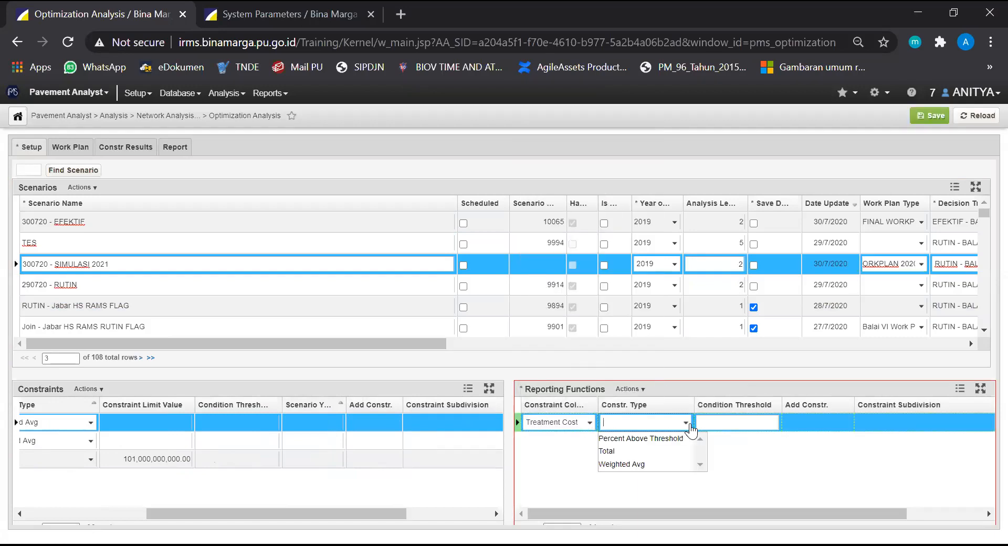
pyautogui.click(642, 454)
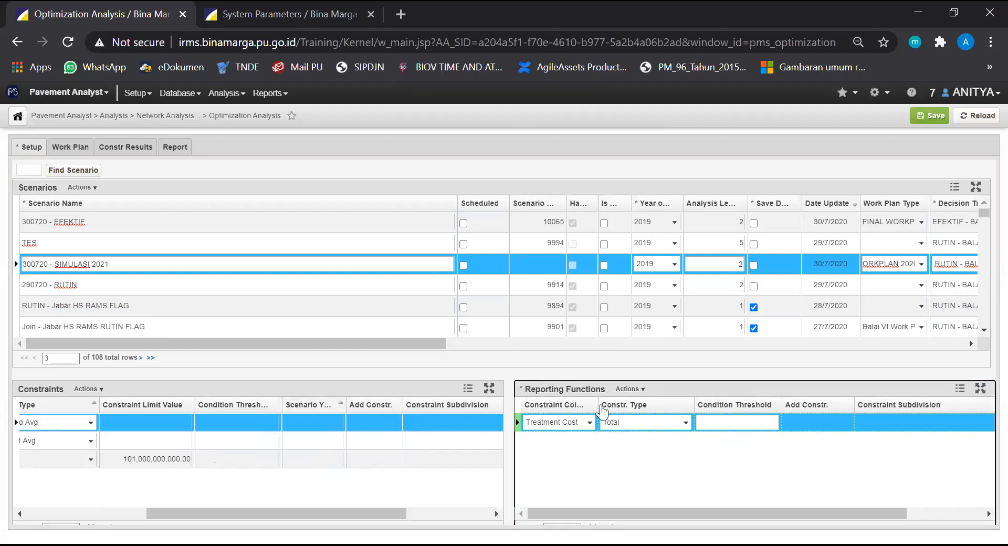
# Add a second reporting function on "IRI (Version 2)" with the constraint type "Weighted Avg"
pyautogui.click(637, 390)
pyautogui.click(654, 399)
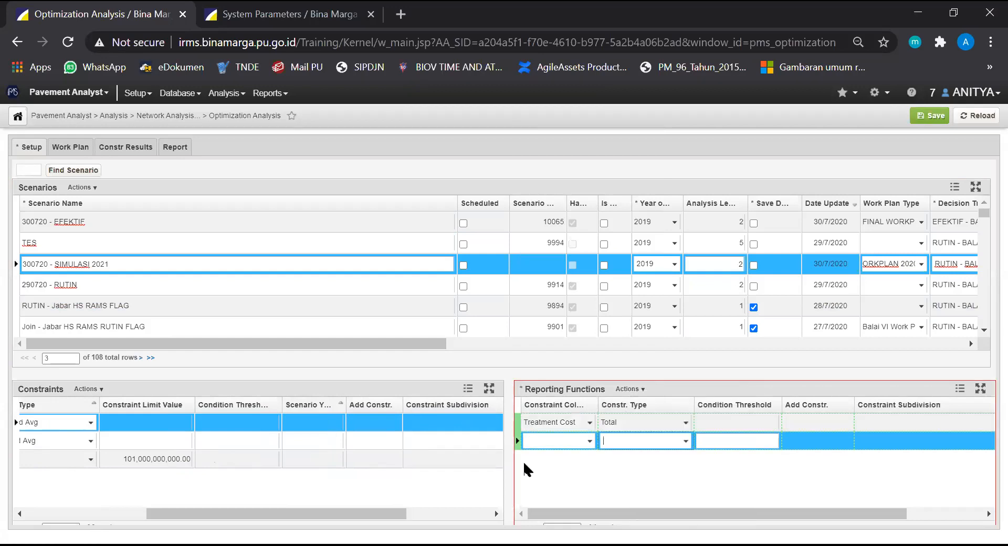
pyautogui.click(588, 441)
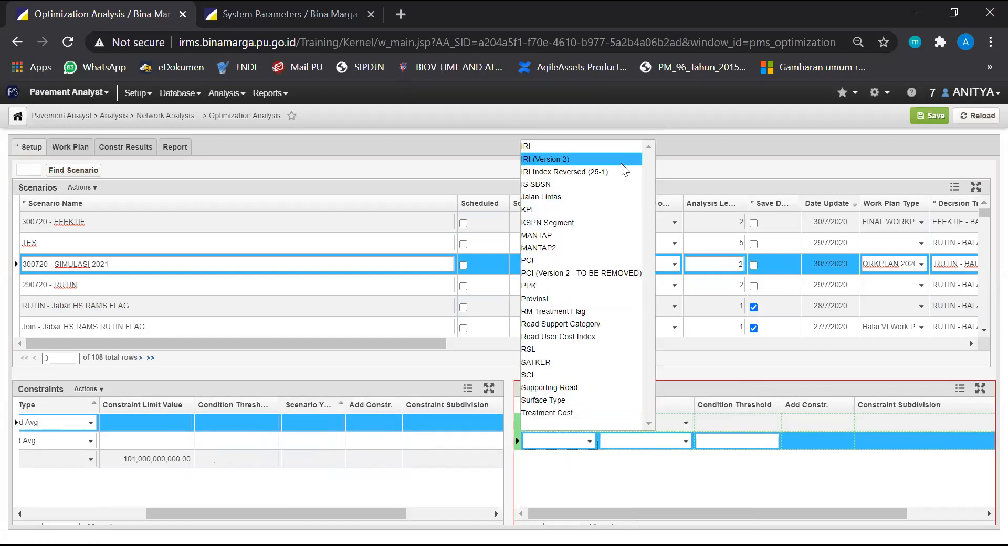
pyautogui.click(592, 157)
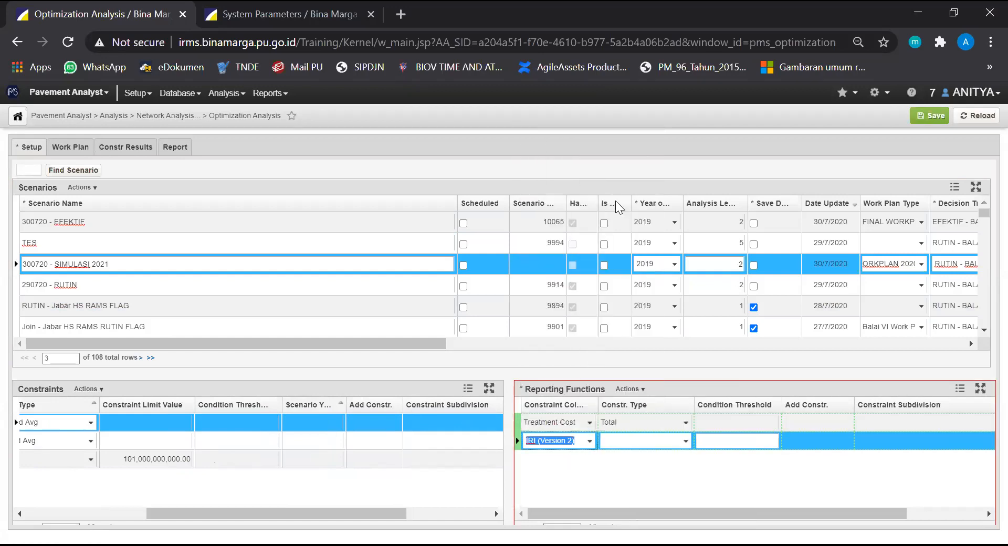
pyautogui.click(685, 441)
pyautogui.click(647, 477)
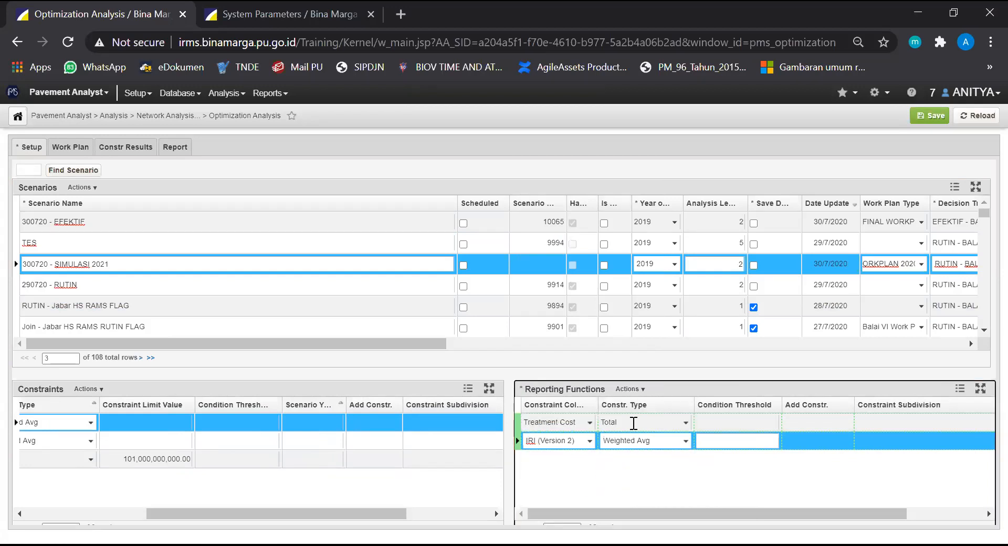
# Add a third reporting function on "MANTAP" with the constraint type "Weighted Avg"
pyautogui.click(638, 388)
pyautogui.click(674, 395)
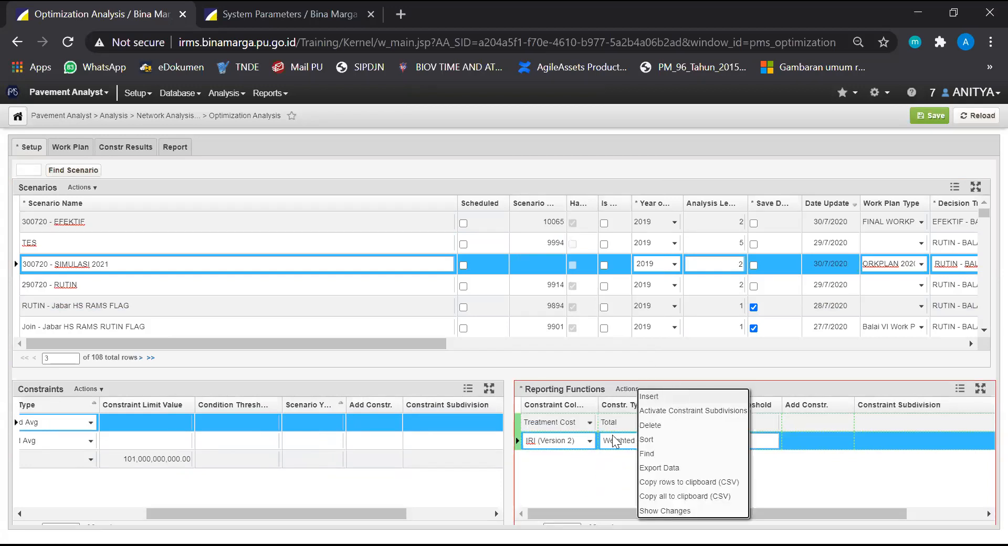
pyautogui.click(592, 461)
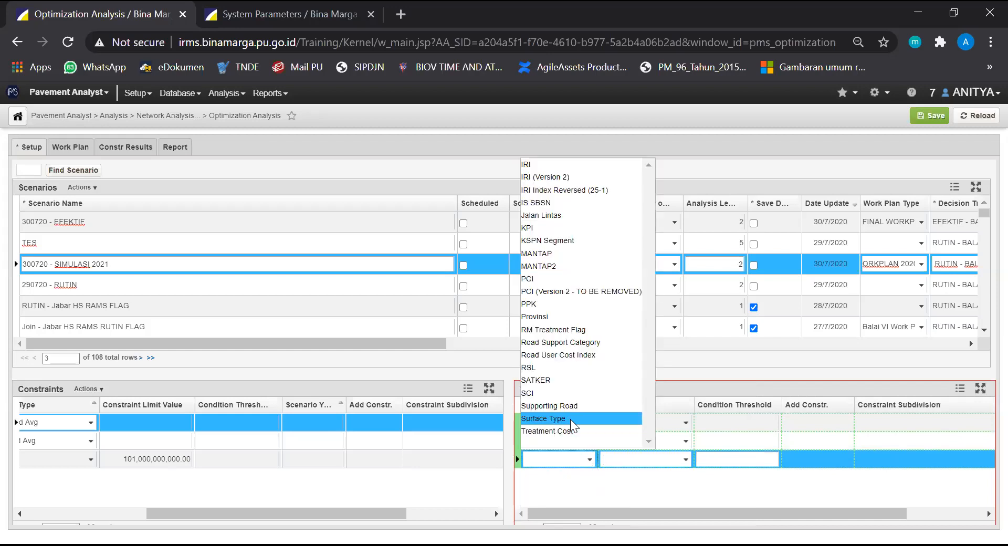
pyautogui.click(576, 255)
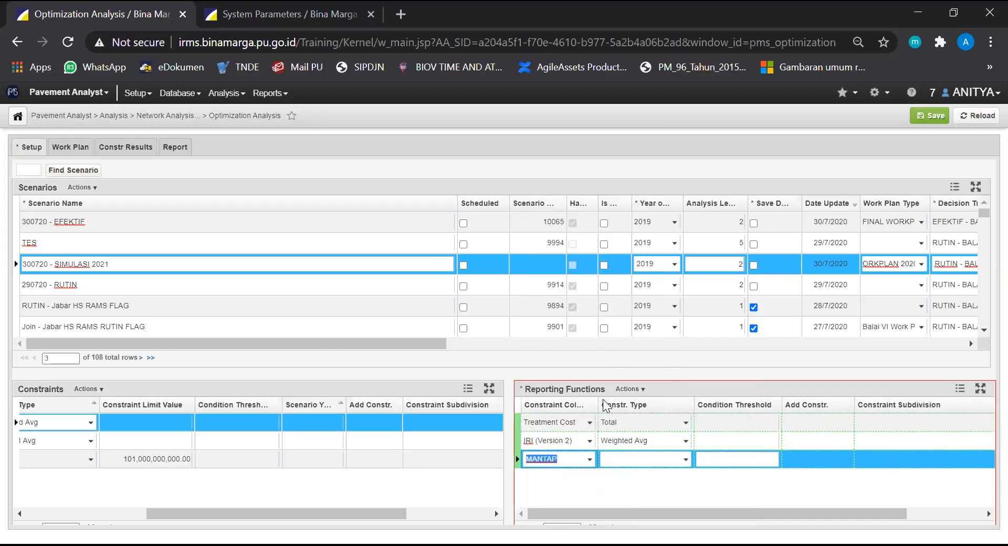
pyautogui.click(686, 461)
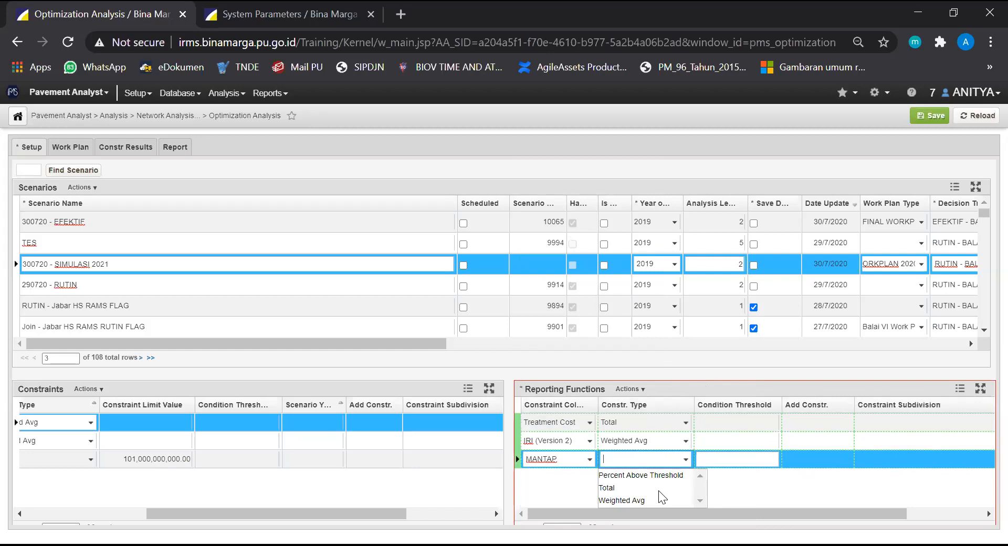
pyautogui.click(631, 500)
# Add a fourth reporting function on "KPI" with the constraint type "Weighted Avg" and save the scenario
pyautogui.click(643, 391)
pyautogui.click(656, 402)
pyautogui.click(591, 478)
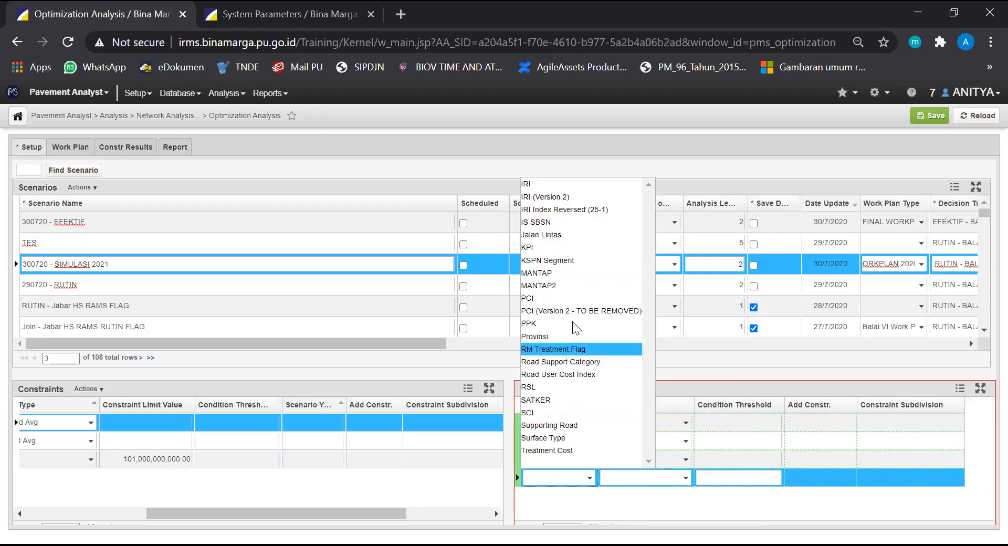
pyautogui.click(560, 249)
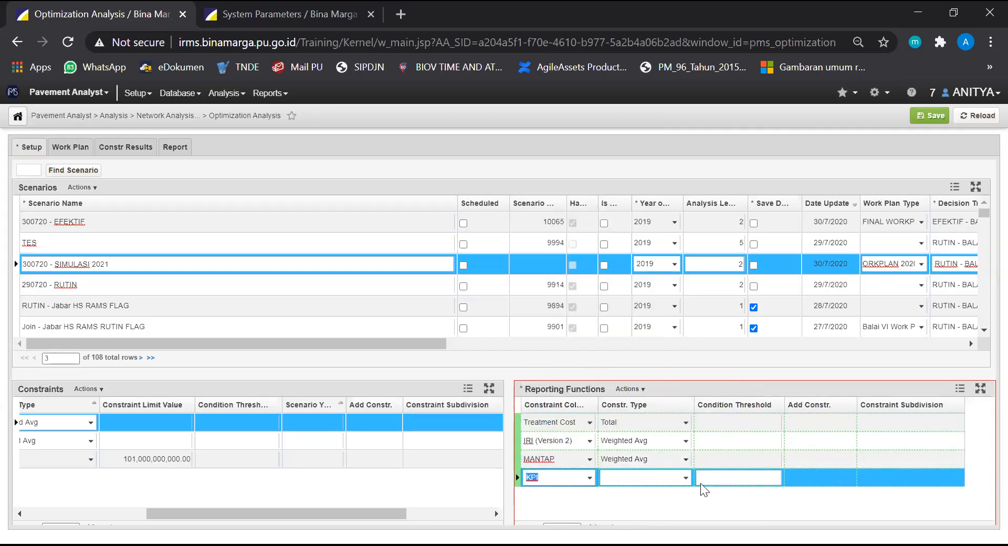
pyautogui.click(685, 478)
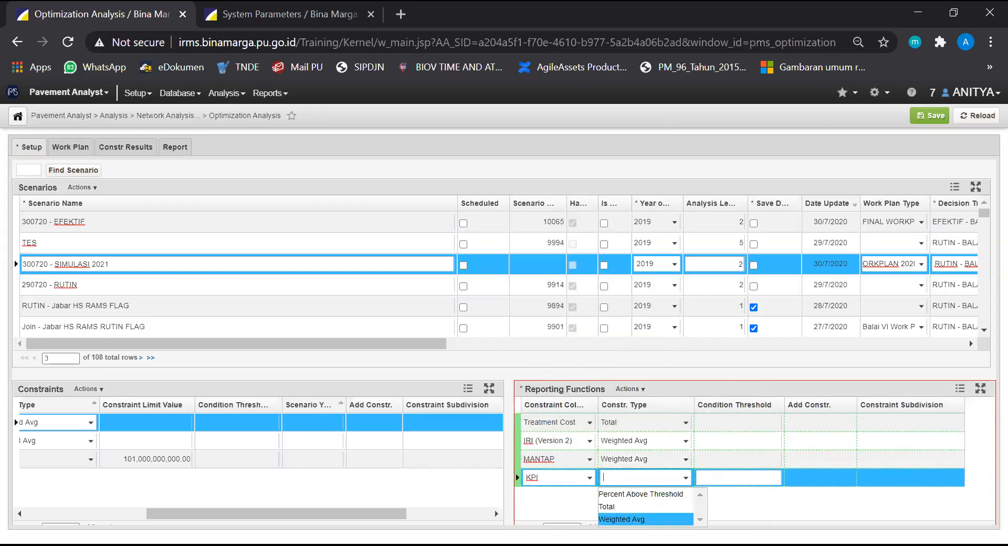
pyautogui.click(646, 519)
pyautogui.moveTo(307, 509); pyautogui.dragTo(187, 501)
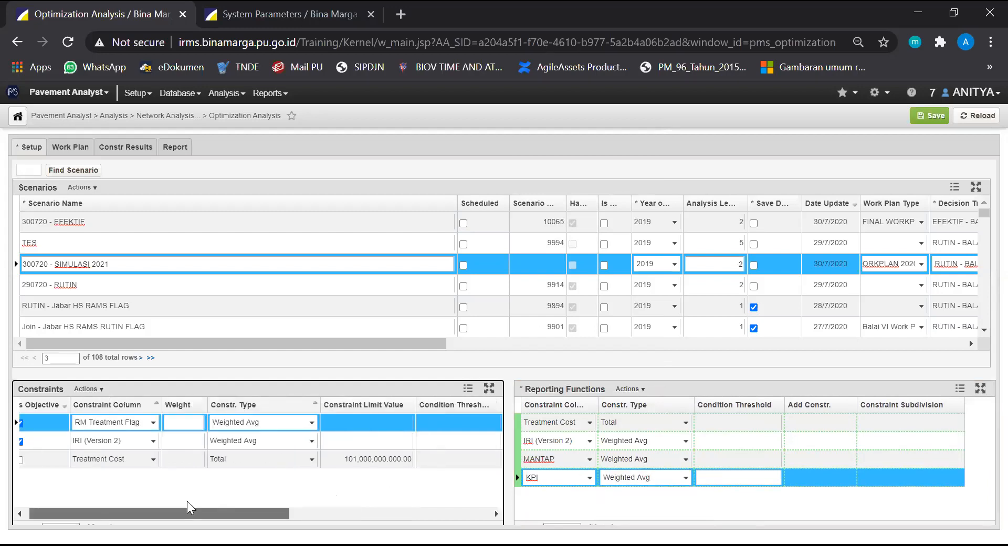
pyautogui.click(928, 121)
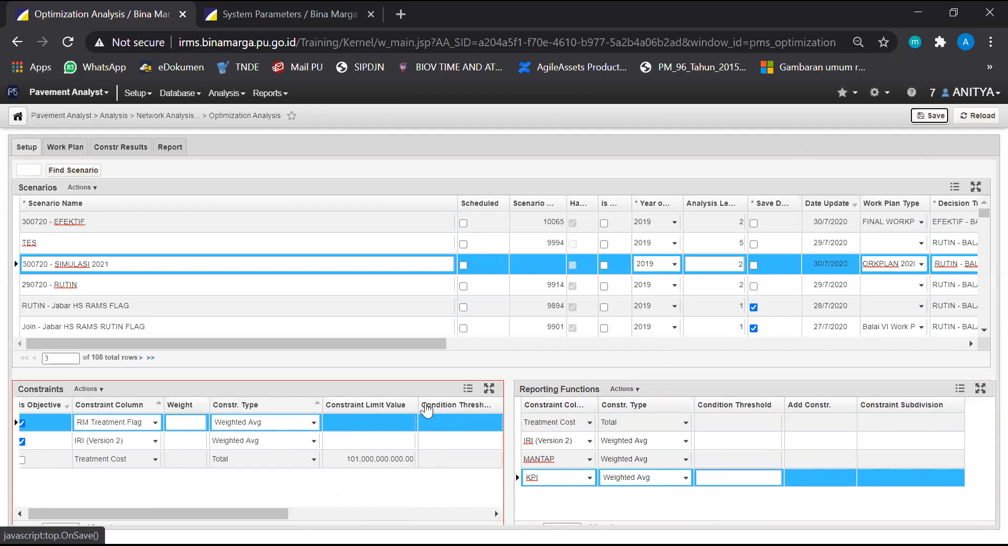
# Review the constraints, reporting functions and settings of "300720 - SIMULASI 2021", including its work plan type and the analysis type options
pyautogui.click(287, 484)
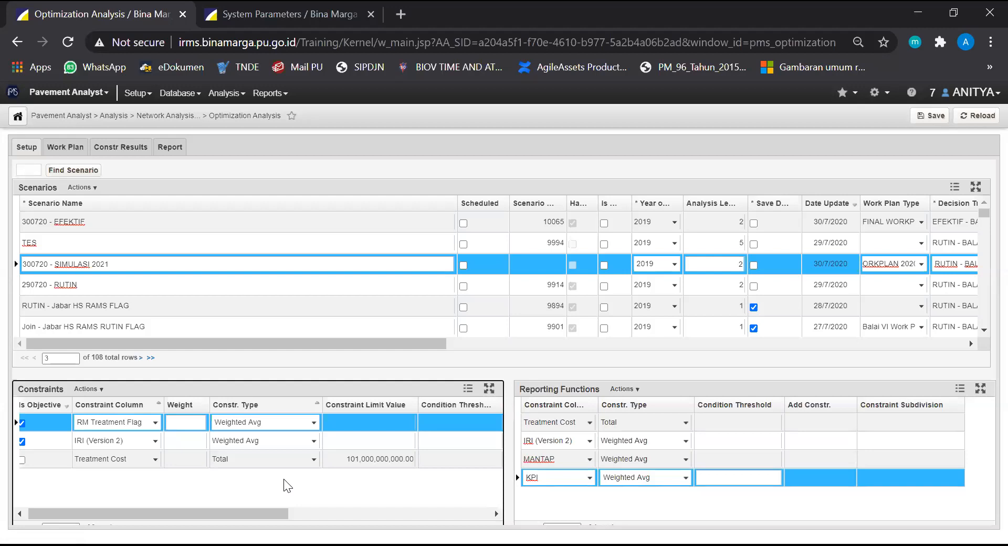
pyautogui.moveTo(262, 512); pyautogui.dragTo(2, 508)
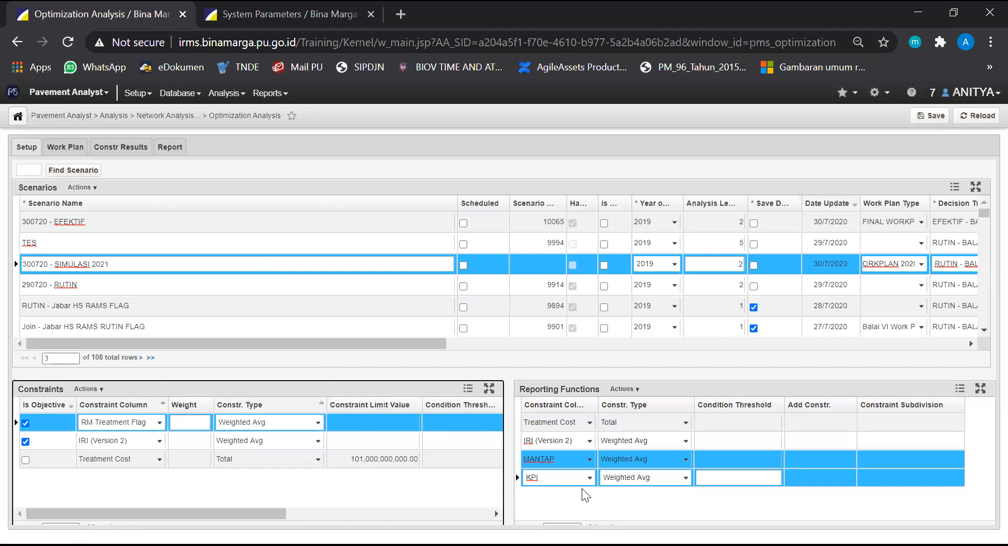
pyautogui.click(587, 504)
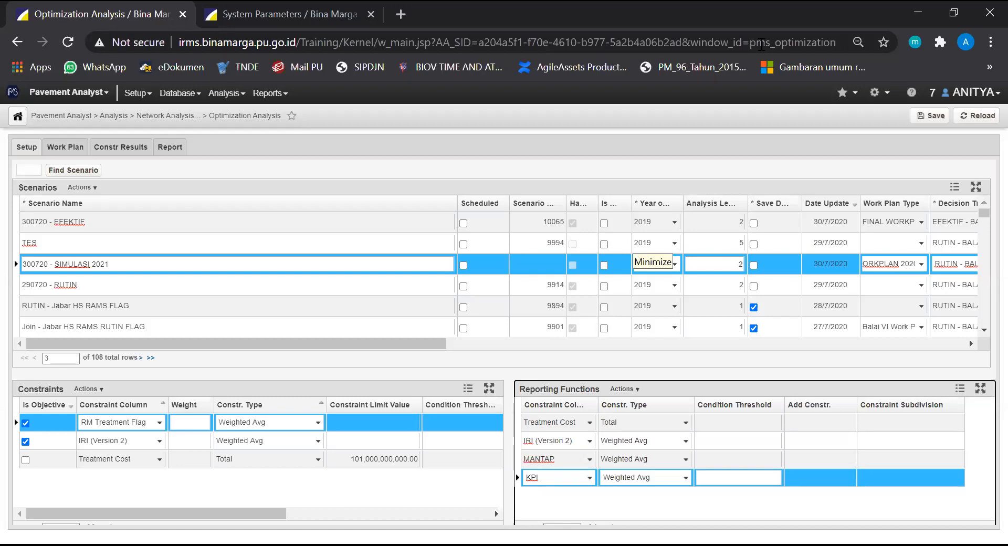
pyautogui.click(438, 345)
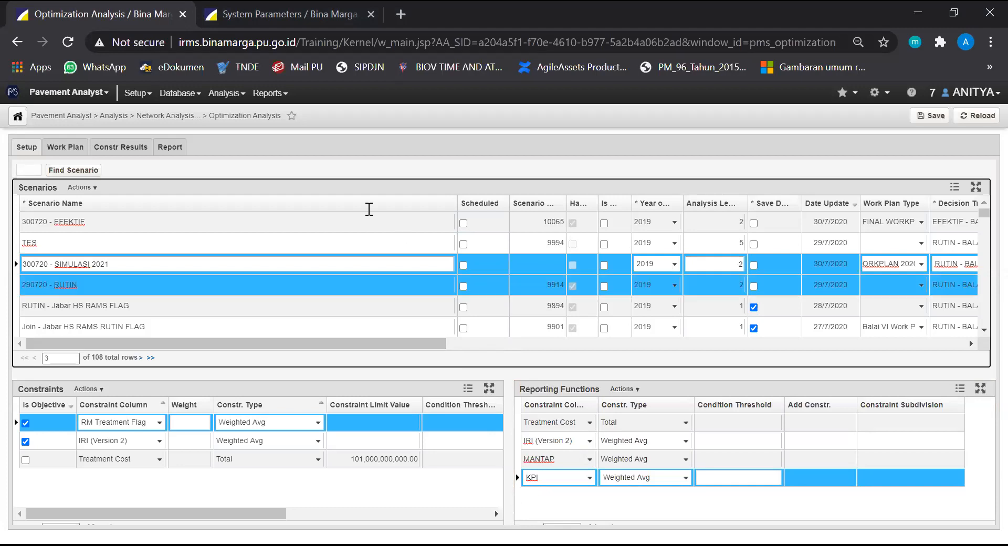
pyautogui.click(127, 260)
pyautogui.click(127, 259)
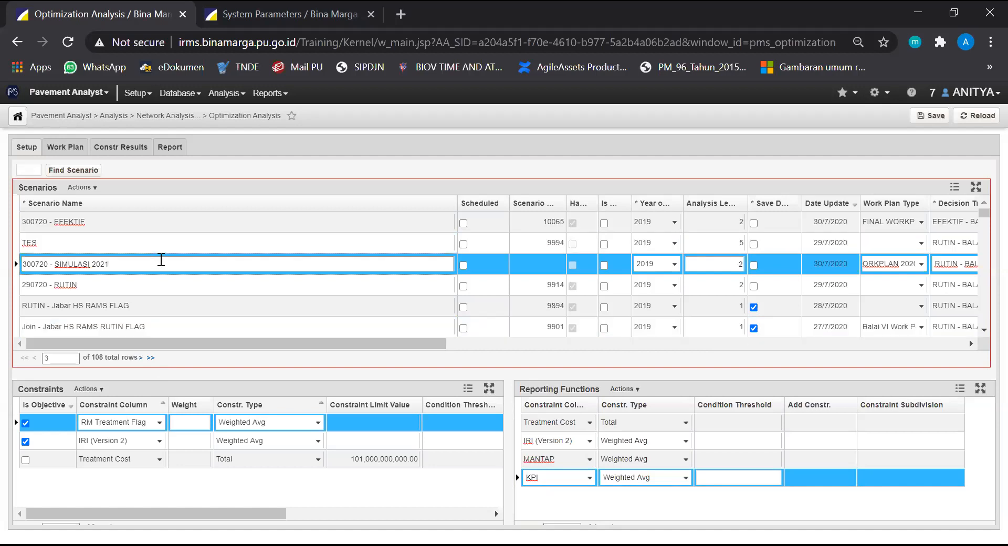
pyautogui.moveTo(117, 342); pyautogui.dragTo(253, 380)
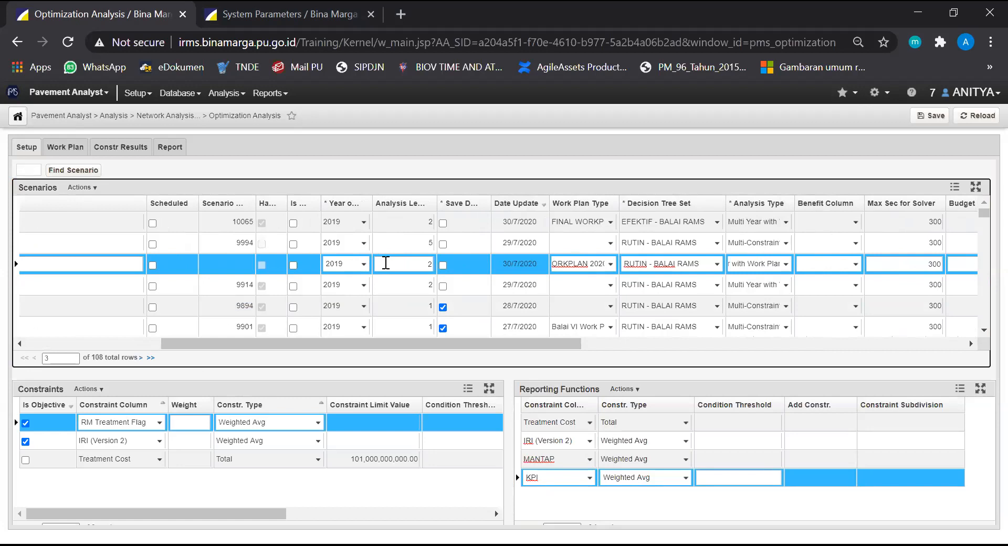
pyautogui.moveTo(438, 343); pyautogui.dragTo(505, 342)
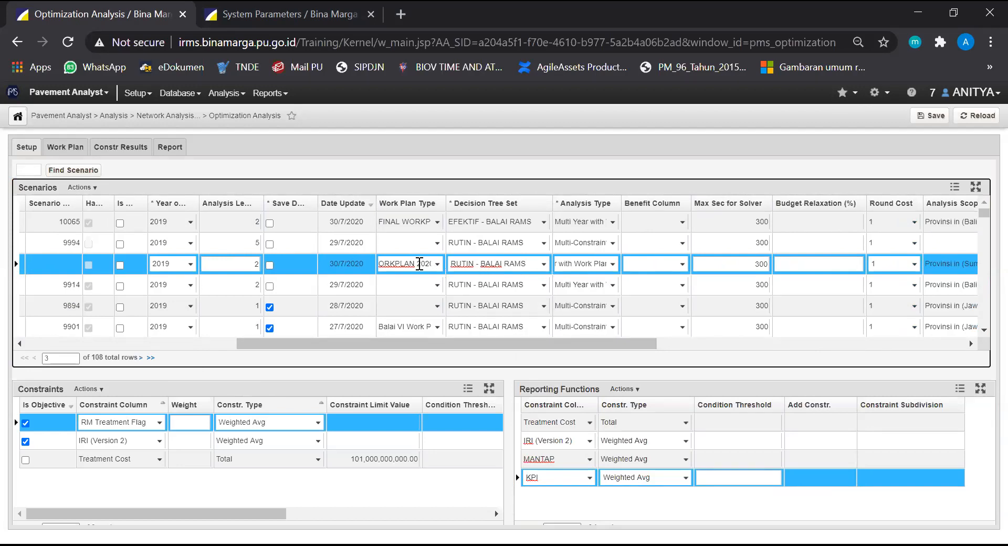
pyautogui.click(437, 265)
pyautogui.click(438, 265)
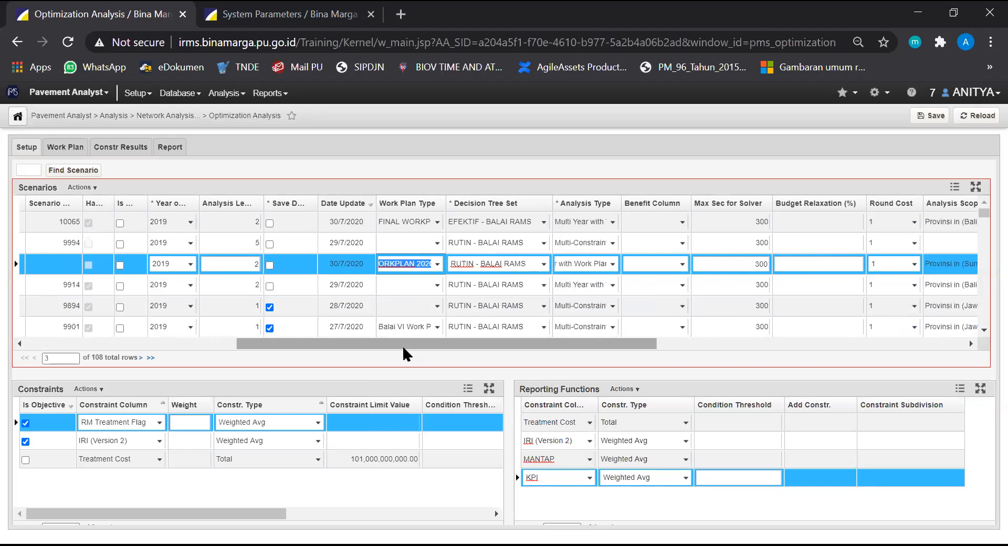
pyautogui.hscroll(1, 402, 345)
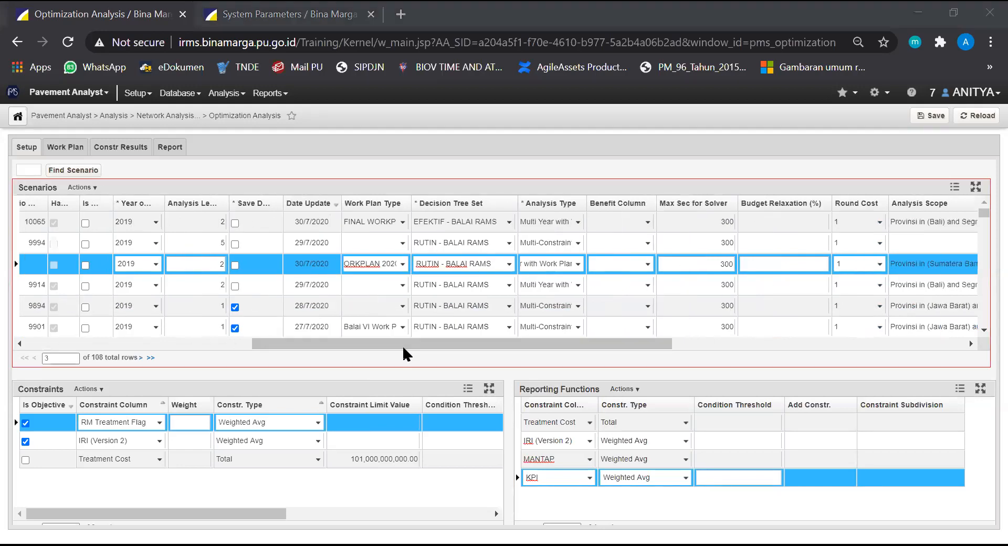
pyautogui.click(578, 265)
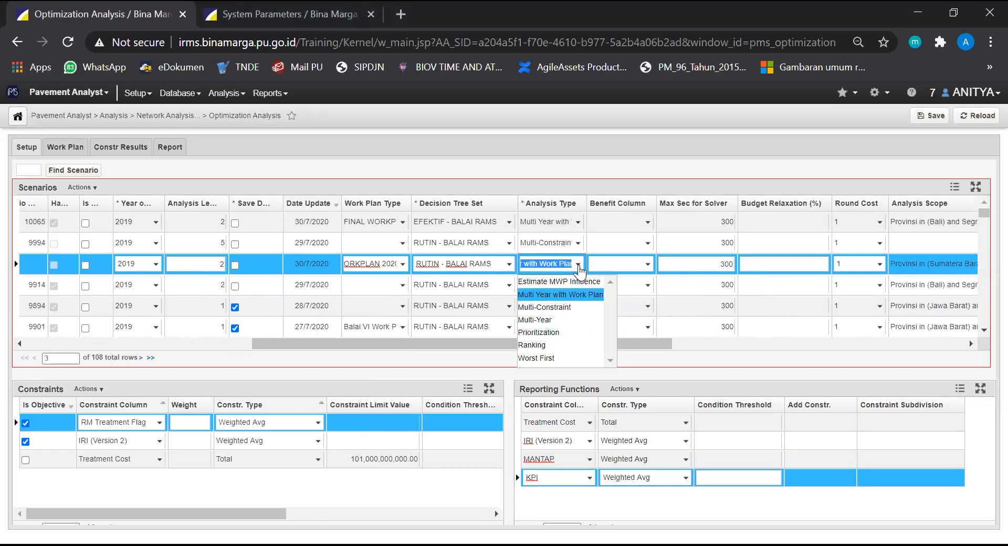
pyautogui.click(579, 270)
pyautogui.moveTo(562, 344); pyautogui.dragTo(721, 327)
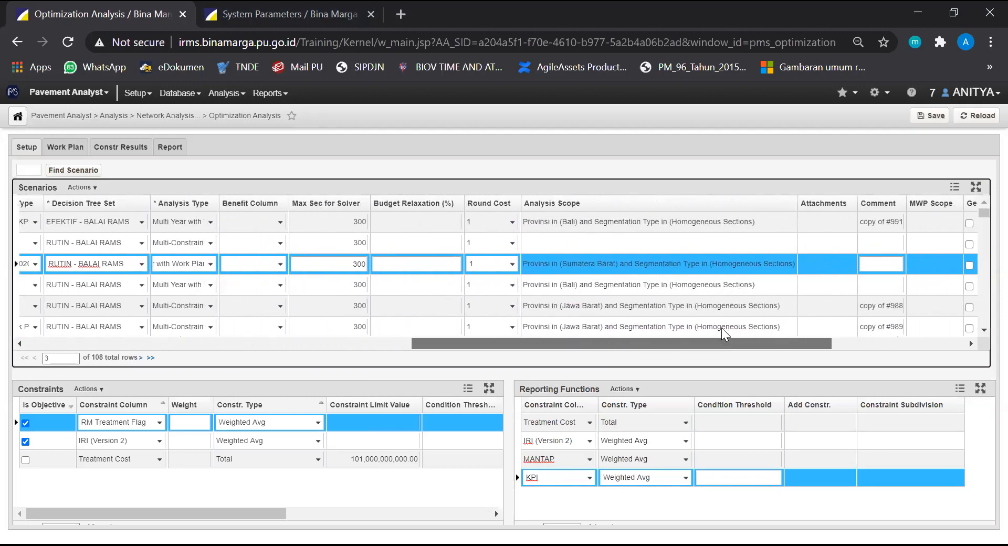
# Examine the Segmentation Type and Provinsi filters in the scenario's analysis scope and close the scope selection
pyautogui.rightClick(693, 262)
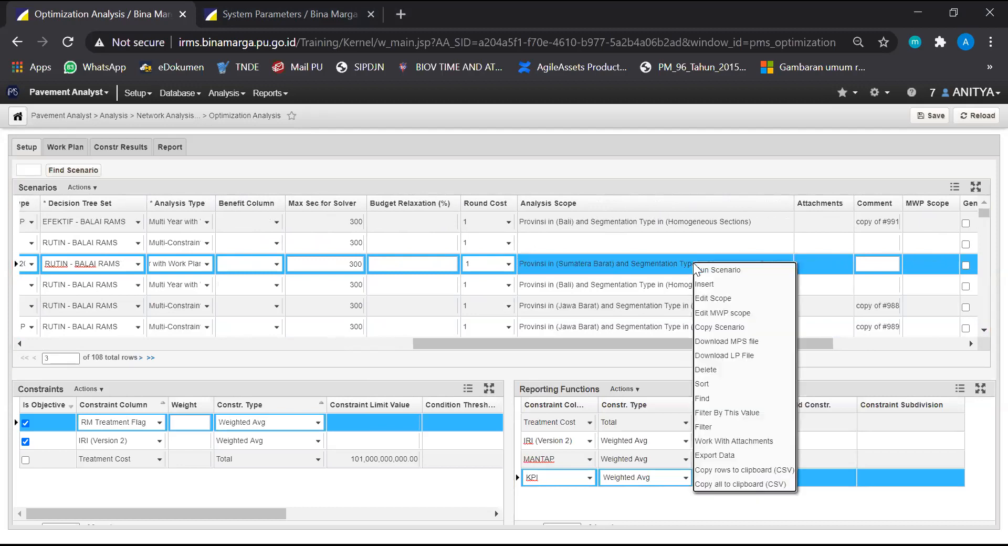
pyautogui.click(713, 298)
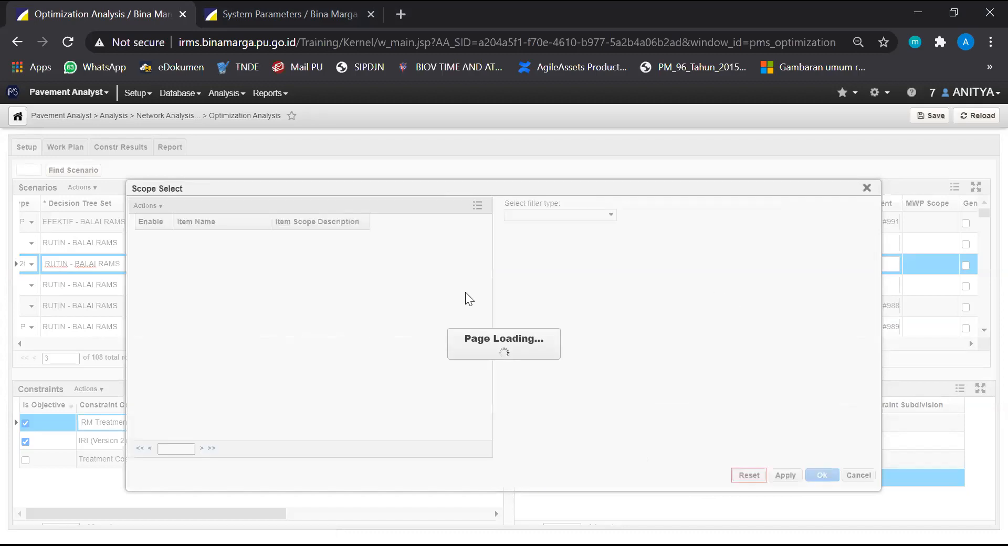
pyautogui.click(224, 252)
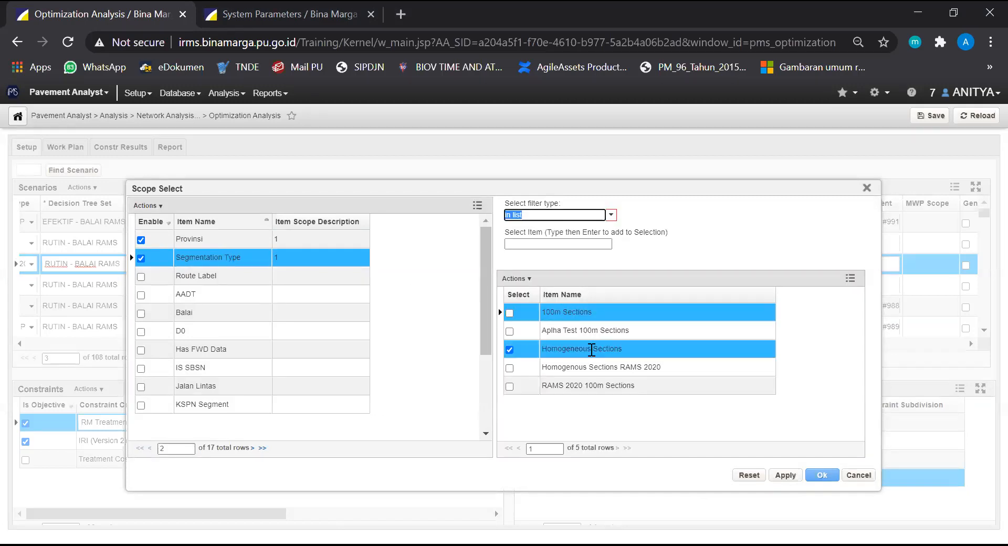
pyautogui.click(447, 287)
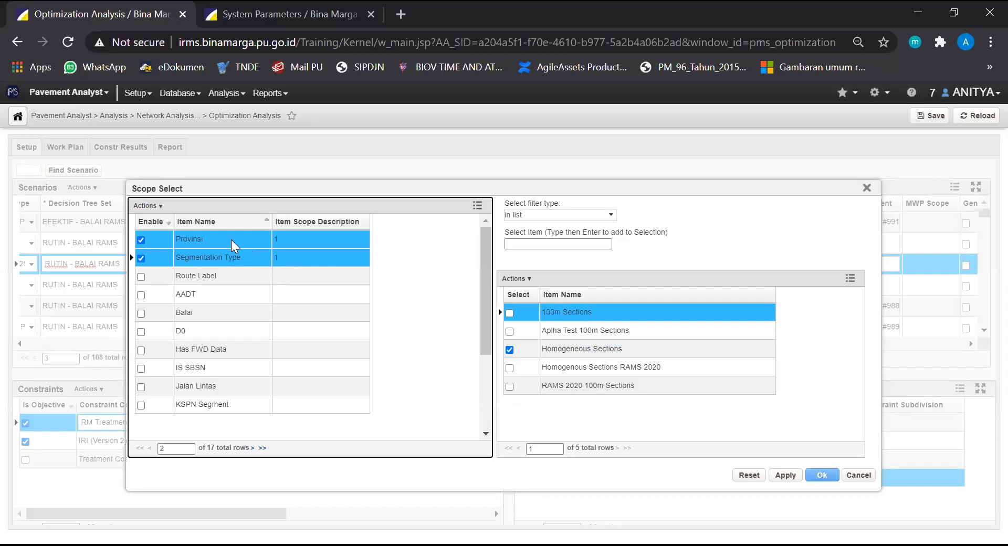
pyautogui.scroll(-3, 247, 328)
pyautogui.scroll(-1, 245, 320)
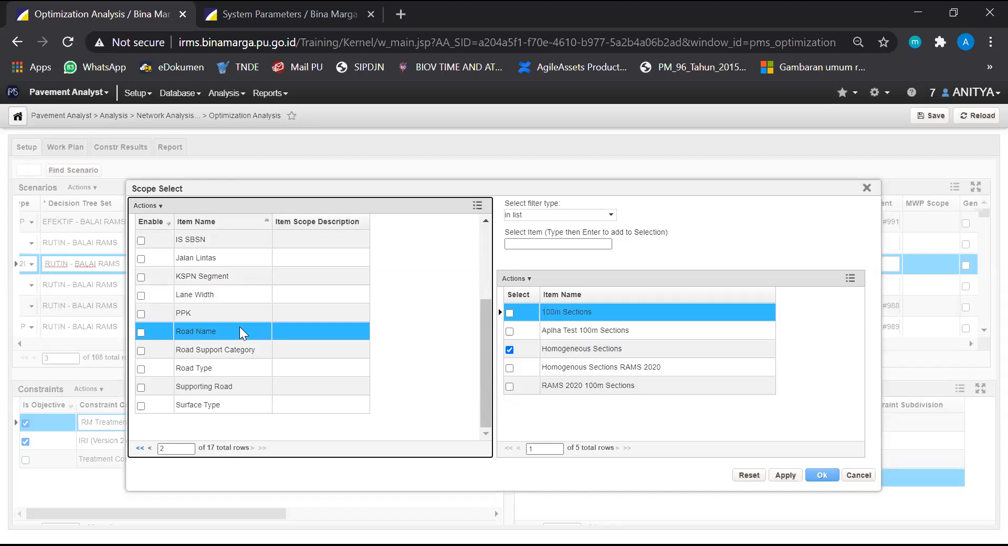
pyautogui.scroll(2, 253, 312)
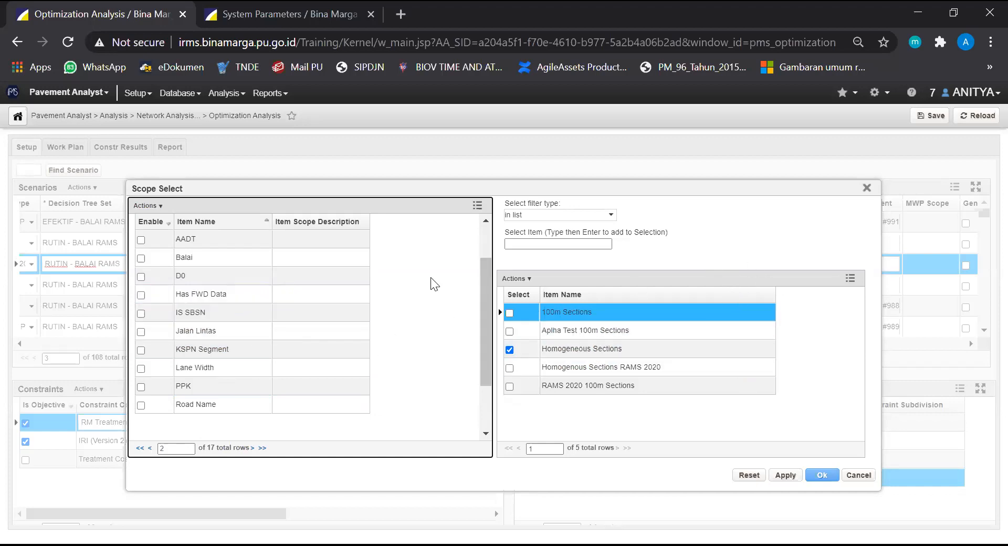
pyautogui.scroll(2, 301, 308)
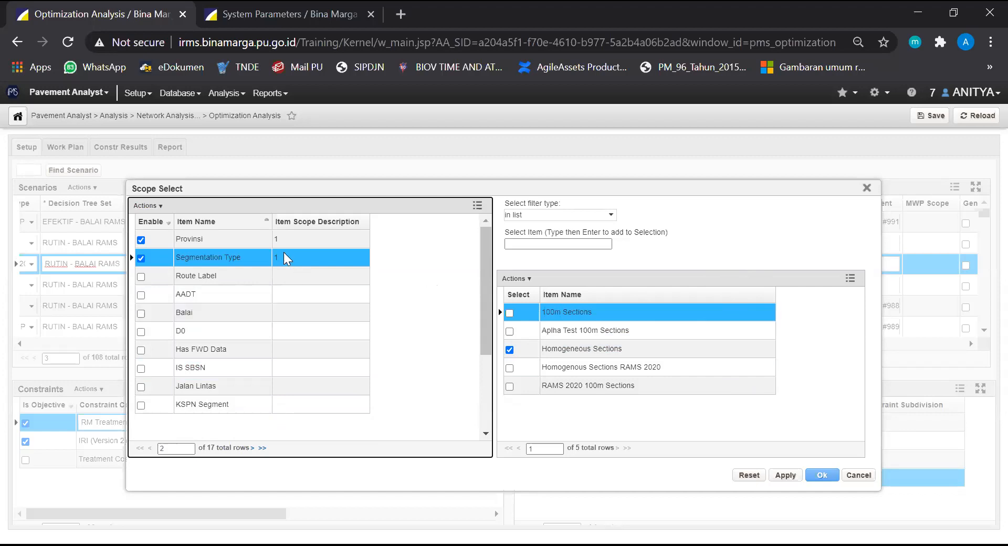
pyautogui.click(315, 240)
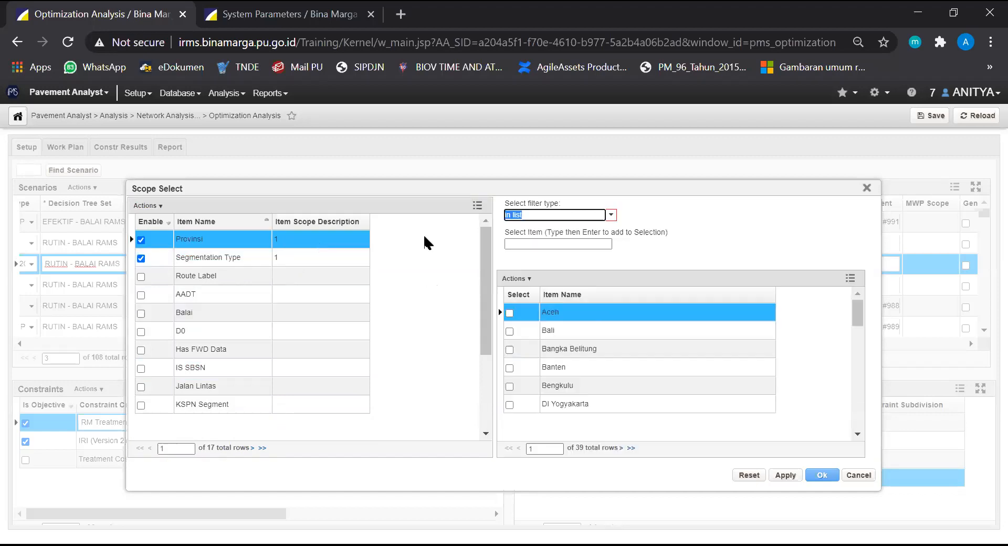
pyautogui.click(866, 190)
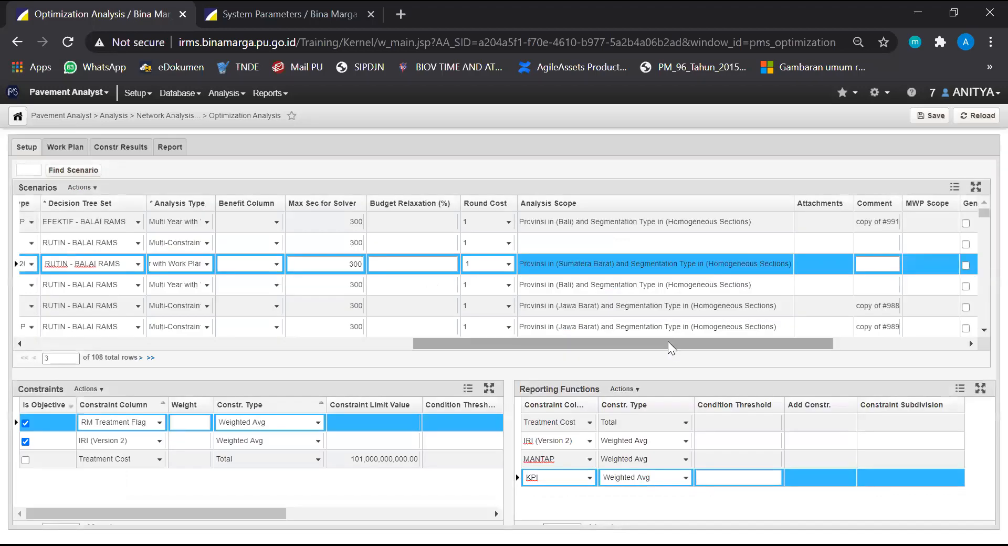
pyautogui.moveTo(668, 342); pyautogui.dragTo(242, 385)
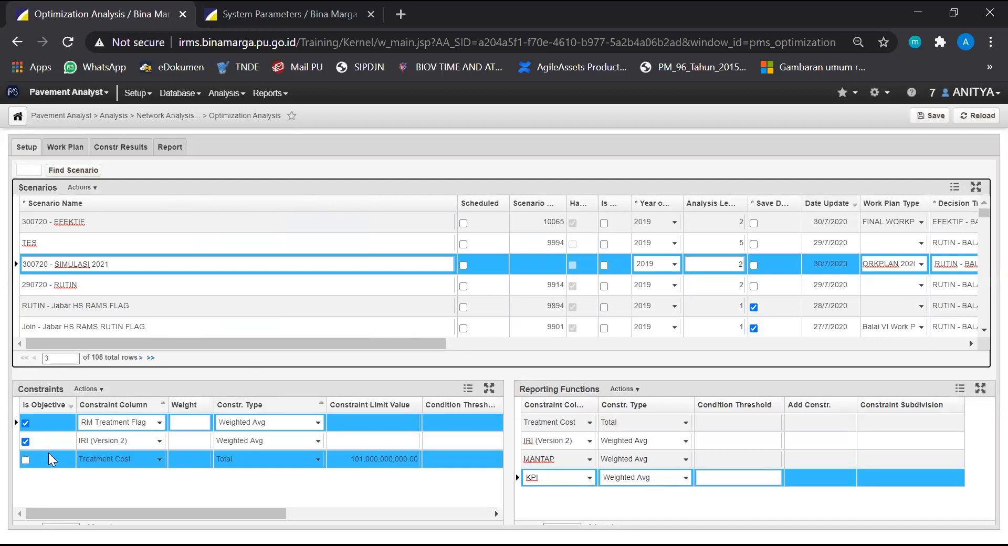
pyautogui.click(116, 486)
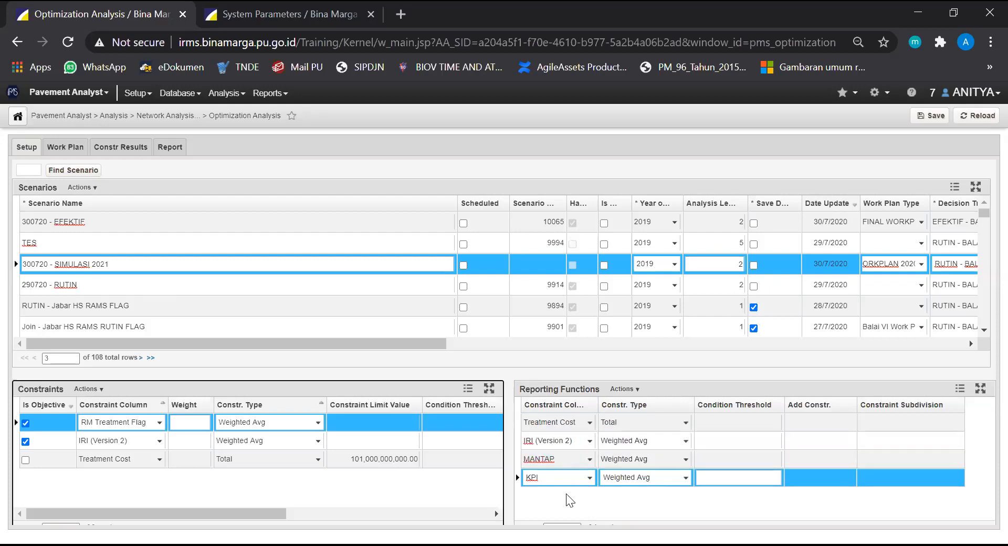
# Add a fifth reporting function on "PCI" with the constraint type "Weighted Avg"
pyautogui.click(640, 391)
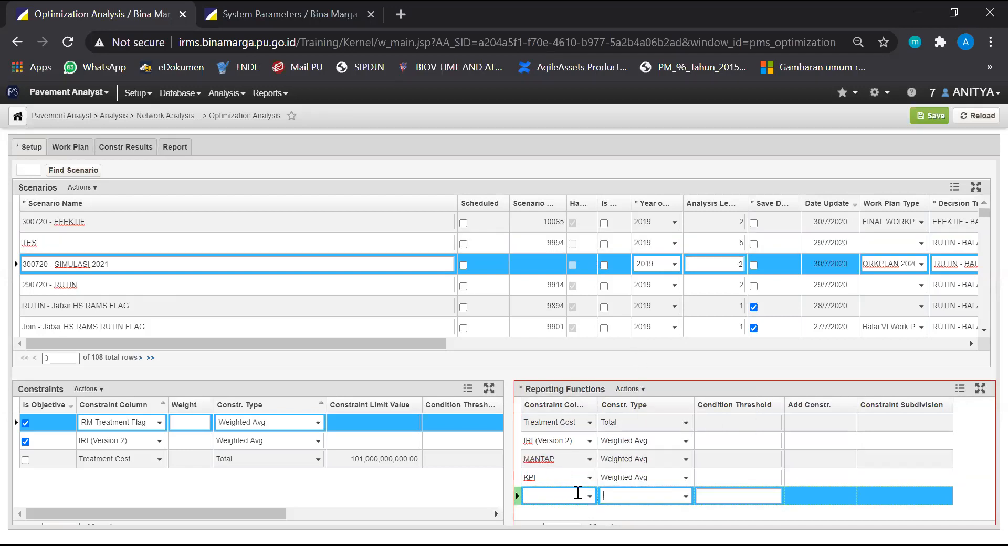
pyautogui.click(589, 502)
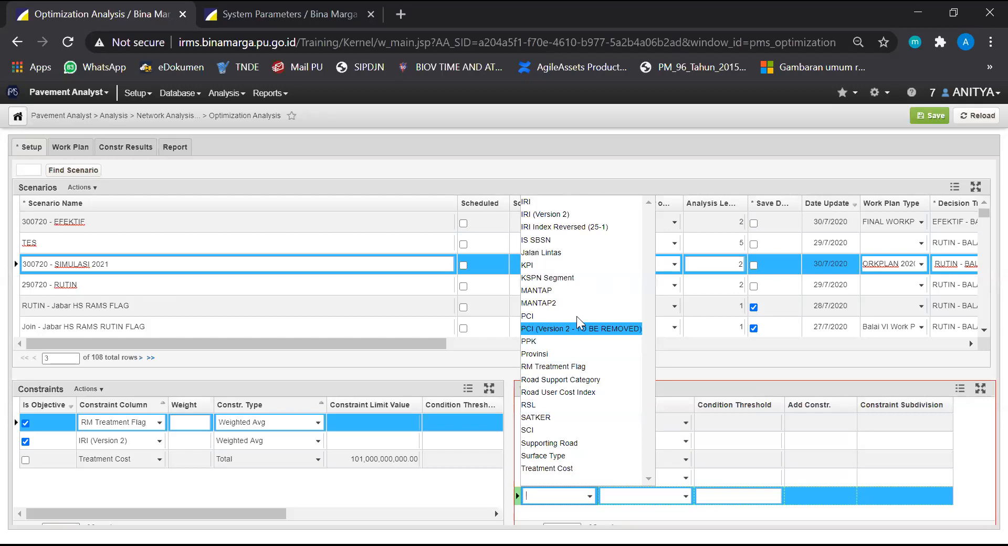
pyautogui.click(685, 497)
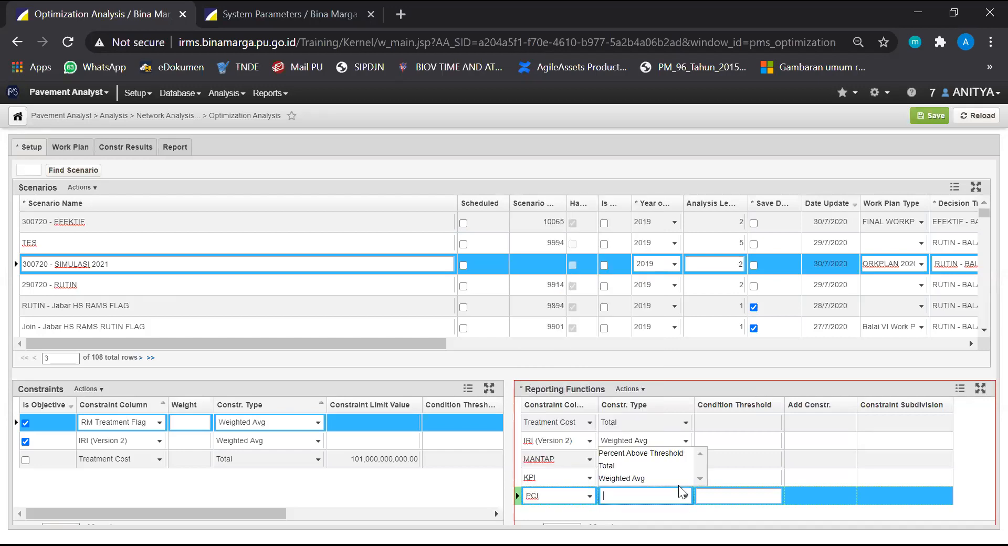
pyautogui.click(677, 477)
pyautogui.click(675, 392)
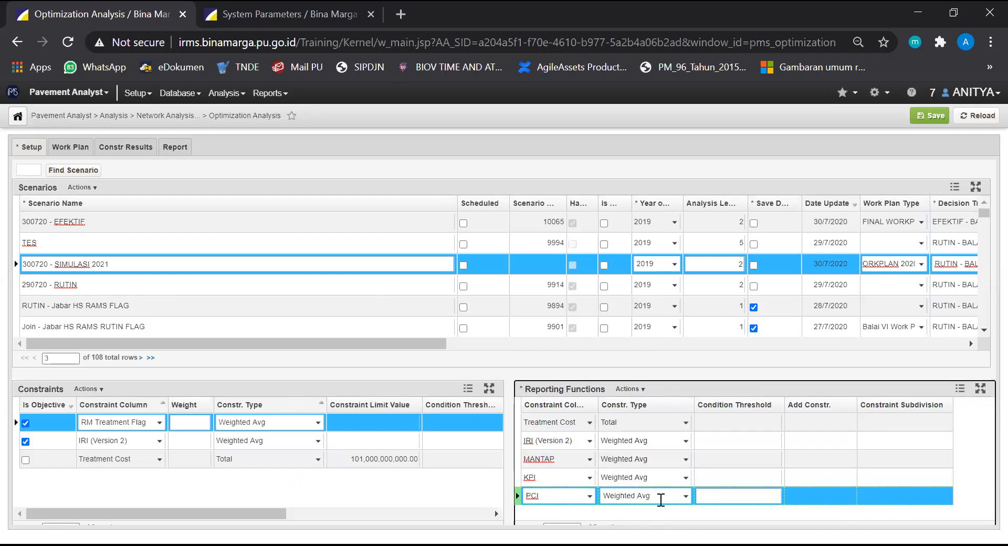
pyautogui.click(493, 483)
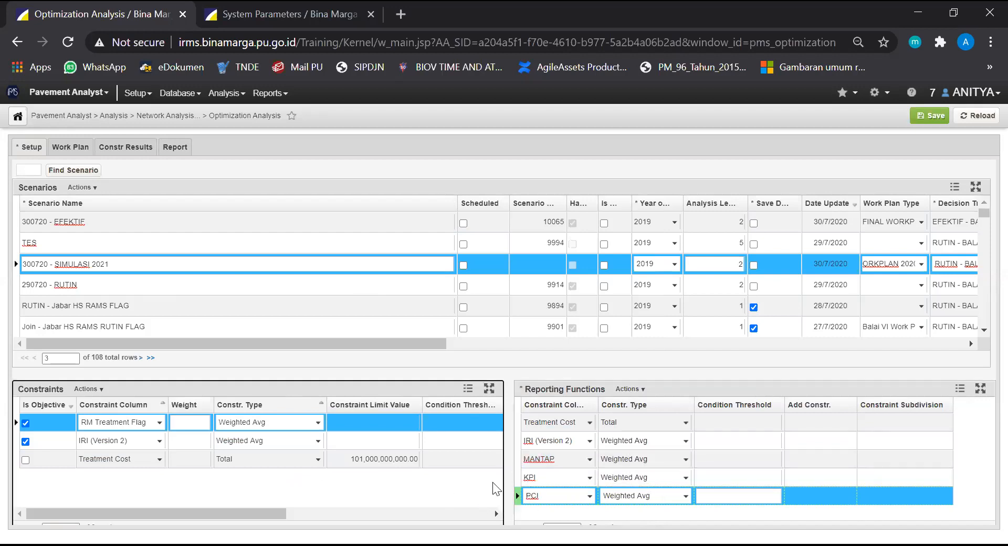
# Insert another reporting function on "Treatment Cost" with the constraint type "Total" below the existing Treatment Cost row
pyautogui.click(566, 414)
pyautogui.click(643, 388)
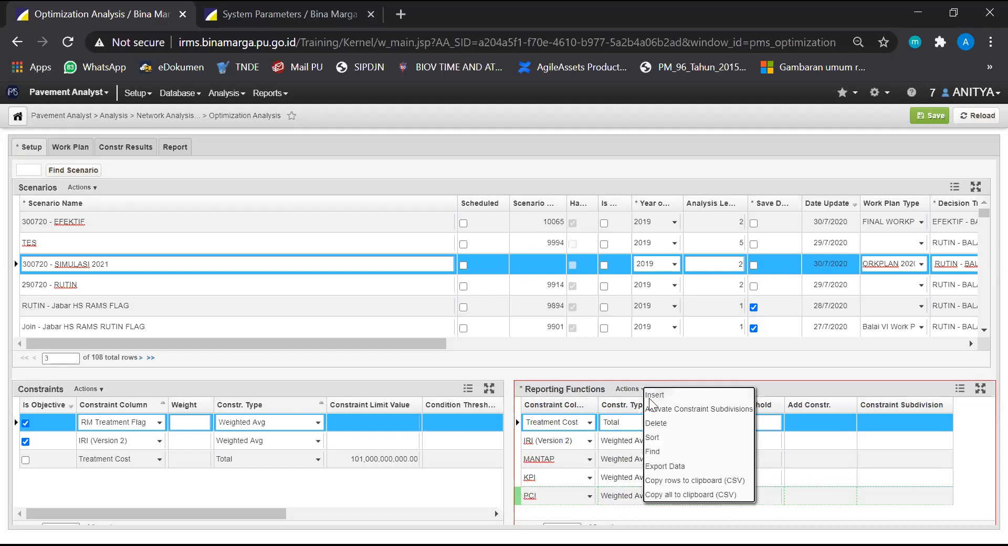
pyautogui.click(655, 395)
pyautogui.click(589, 441)
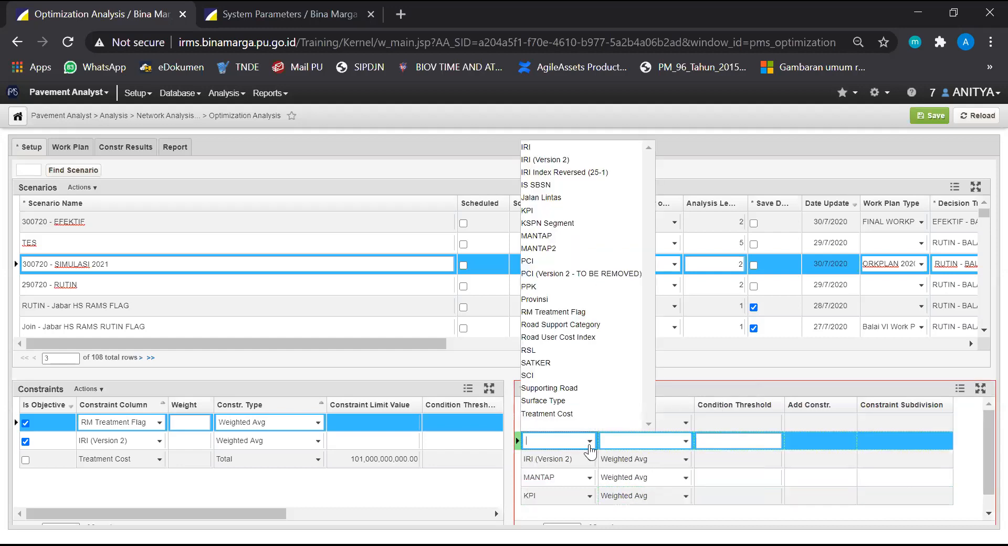
pyautogui.click(573, 414)
pyautogui.click(686, 442)
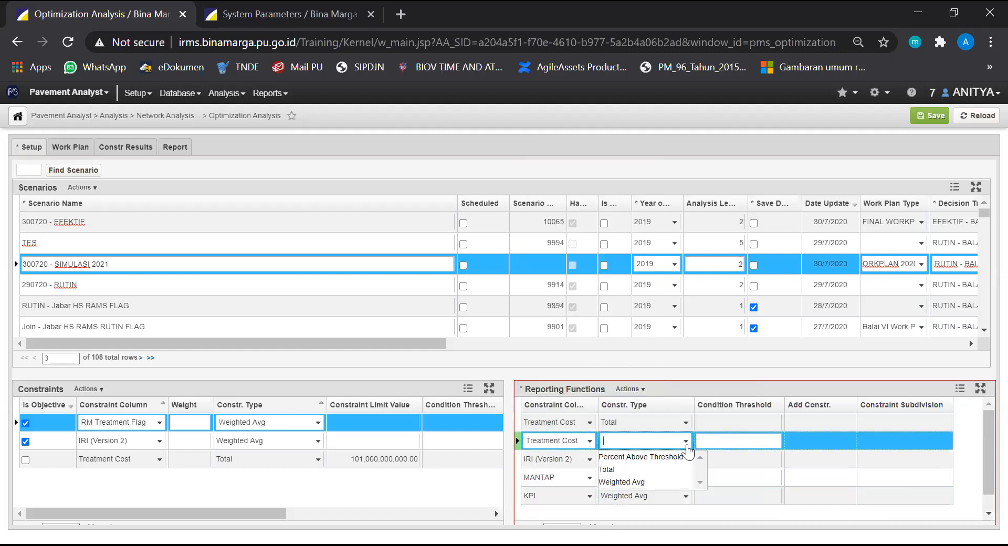
pyautogui.click(673, 470)
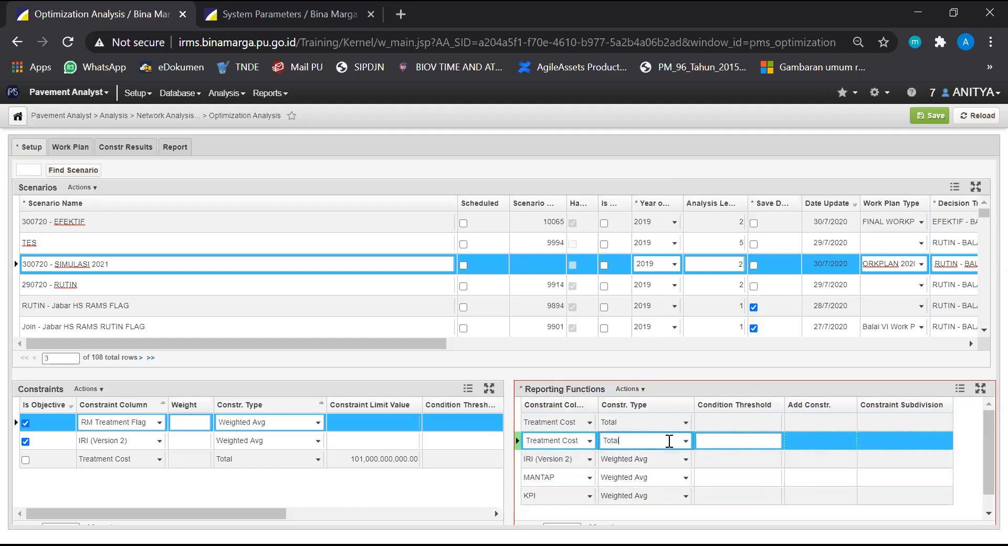
# Activate constraint subdivisions by "Budget Categories" for the new Treatment Cost reporting function and save the scenario
pyautogui.rightClick(671, 442)
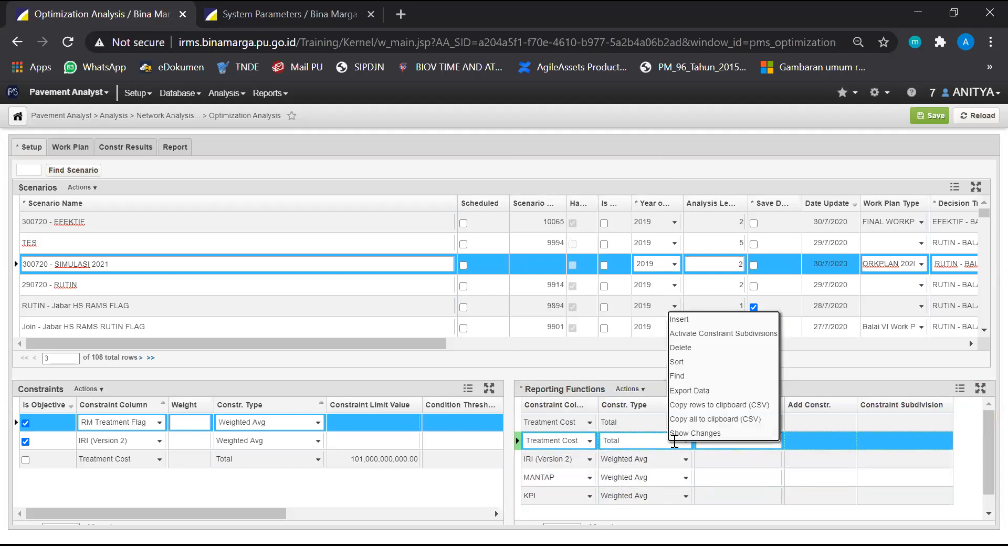
pyautogui.click(729, 334)
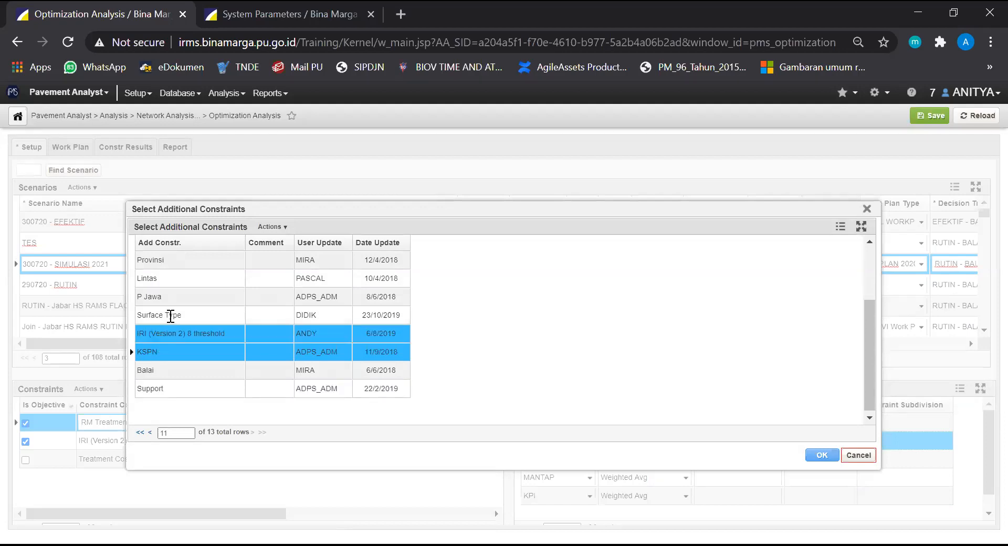
pyautogui.scroll(3, 170, 316)
pyautogui.click(191, 264)
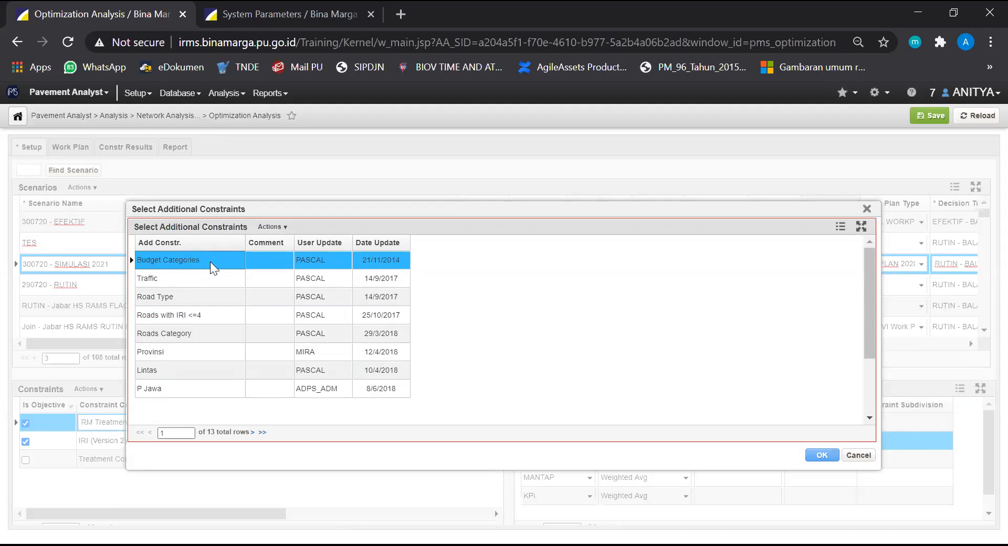
pyautogui.click(824, 455)
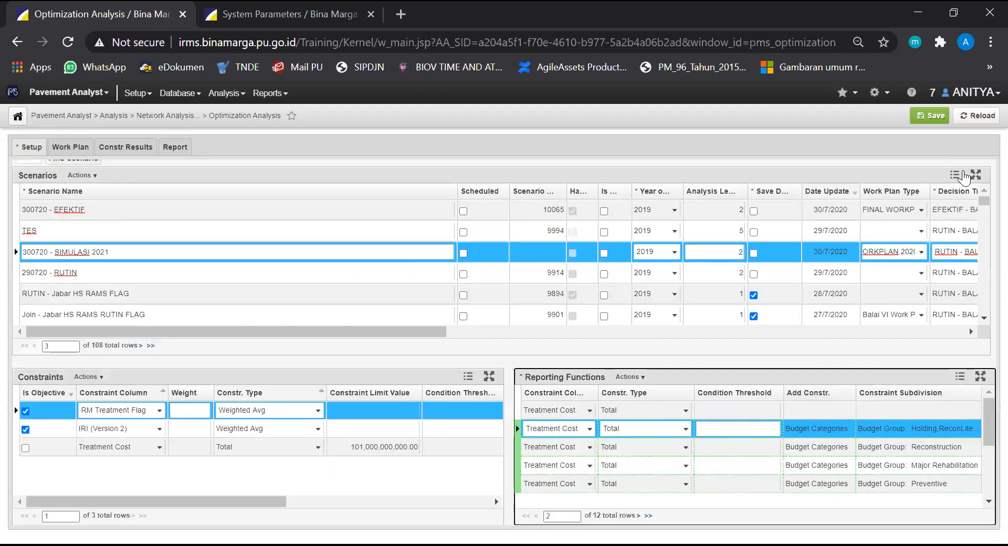
pyautogui.click(930, 117)
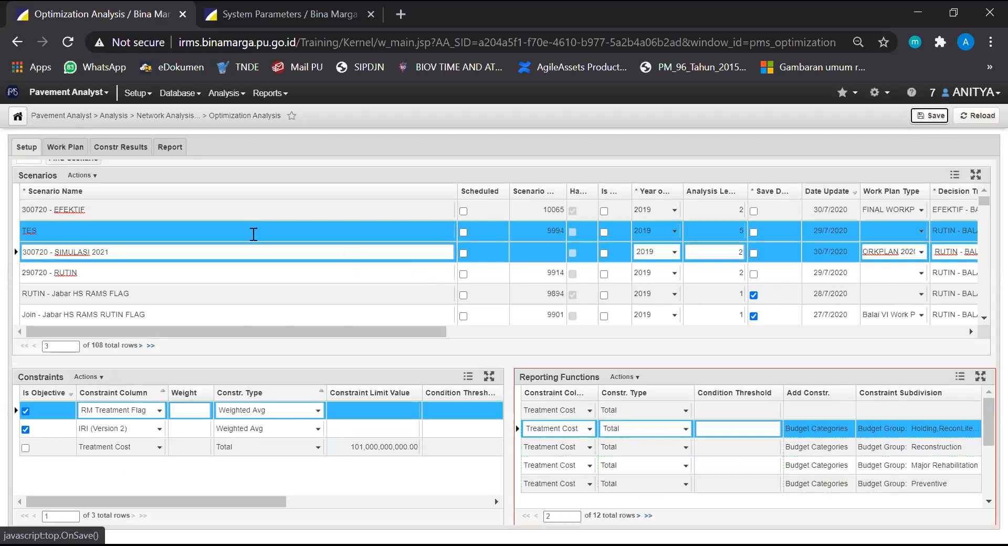
# Run the optimization for scenario "300720 - SIMULASI 2021" and open Optimization Analysis in the second browser tab
pyautogui.rightClick(207, 252)
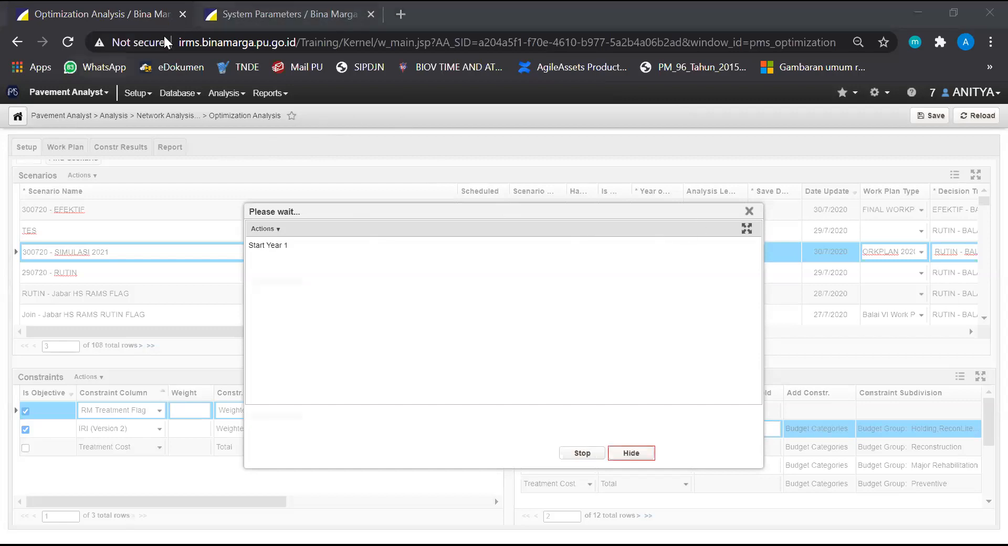
pyautogui.hotkey('ctrl', 'Tab')
pyautogui.moveTo(48, 93)
pyautogui.click(67, 117)
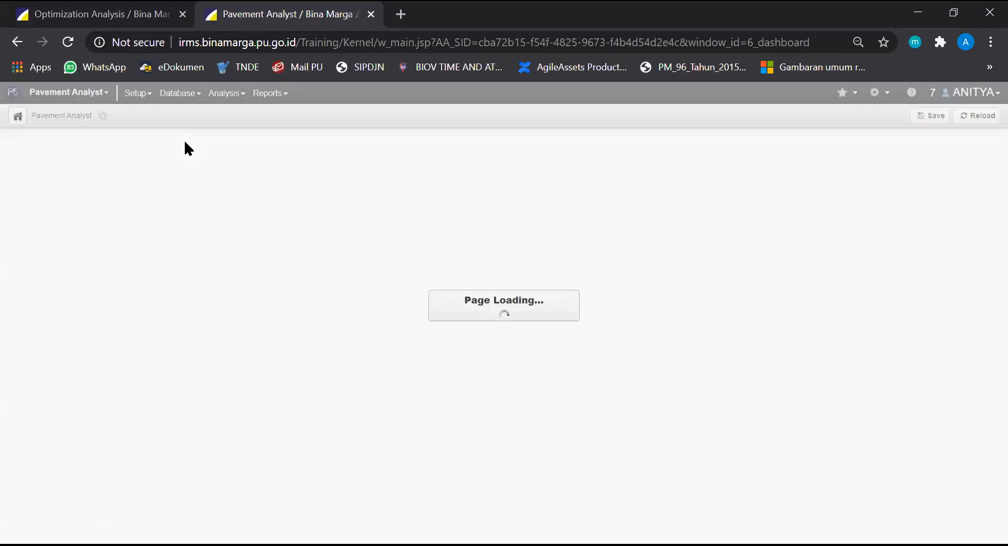
pyautogui.moveTo(226, 93)
pyautogui.moveTo(261, 131)
pyautogui.click(376, 182)
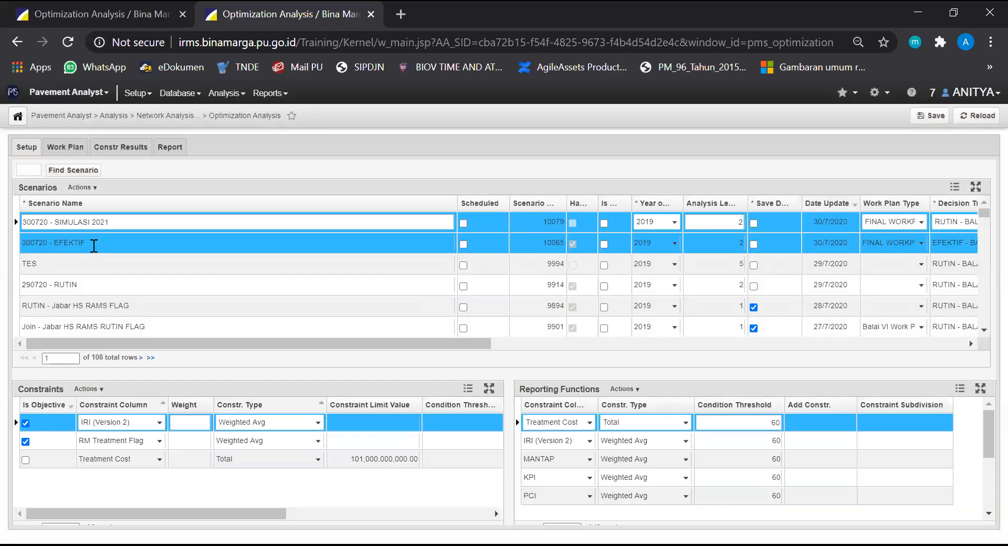
# View the work plan results of scenario "300720 - EFEKTIF" sorted in descending order by MWP Project Status
pyautogui.click(86, 248)
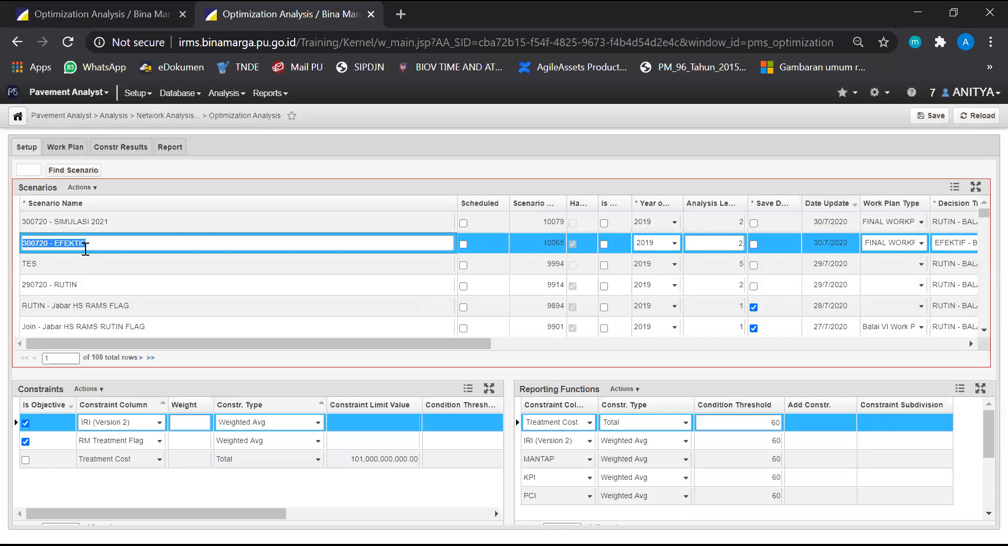
pyautogui.click(72, 150)
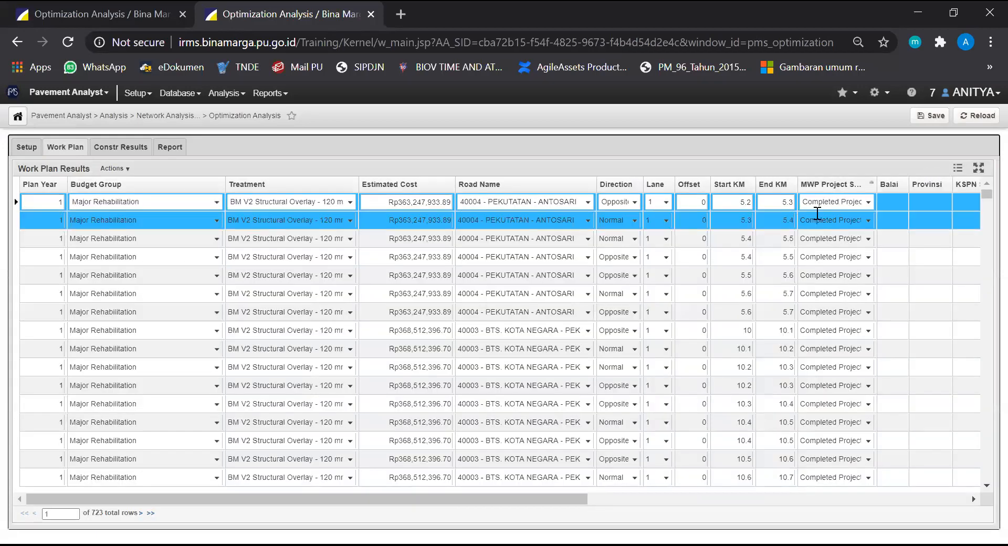
pyautogui.click(835, 187)
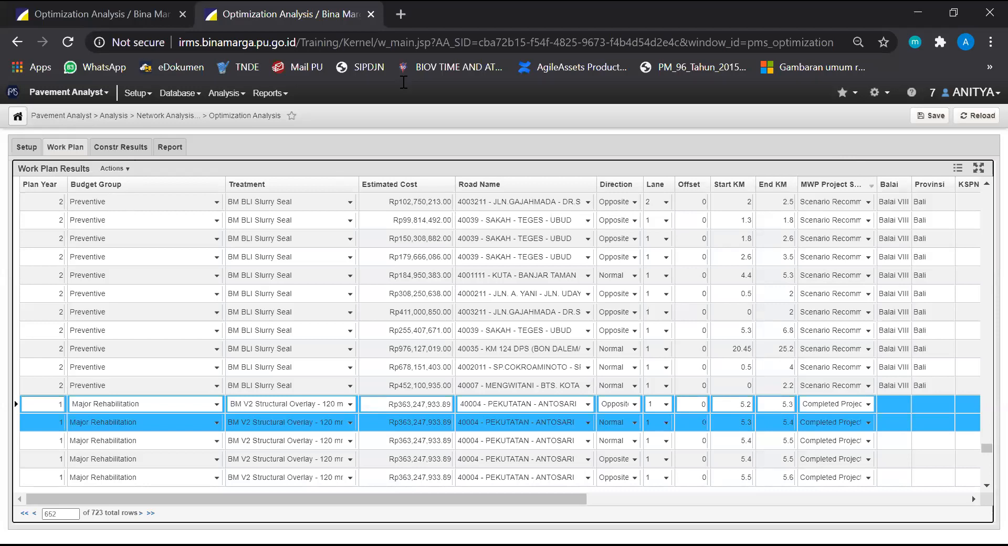
# Check the progress of the running optimization and review the constraints and reporting functions of scenario "300720 - EFEKTIF"
pyautogui.click(120, 13)
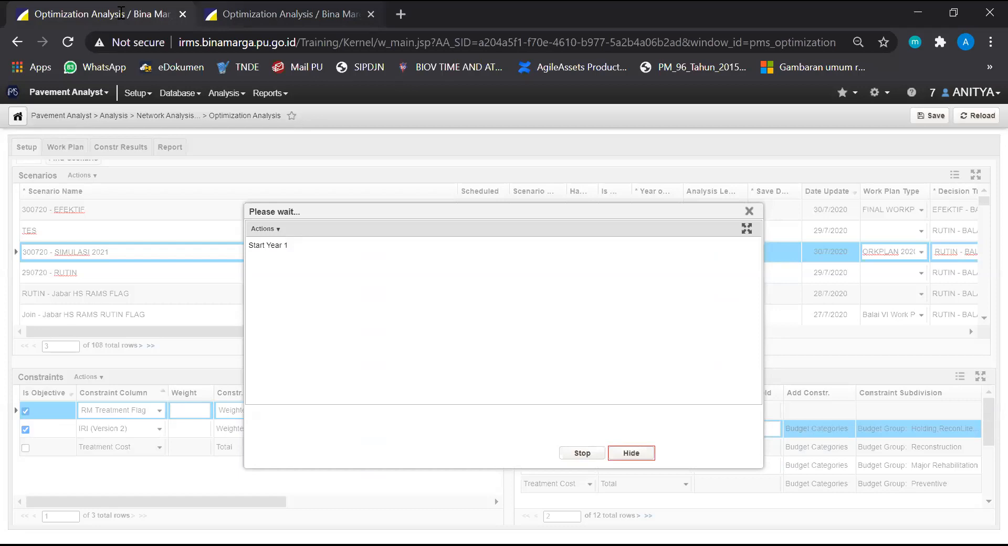
pyautogui.hotkey('ctrl', 'Tab')
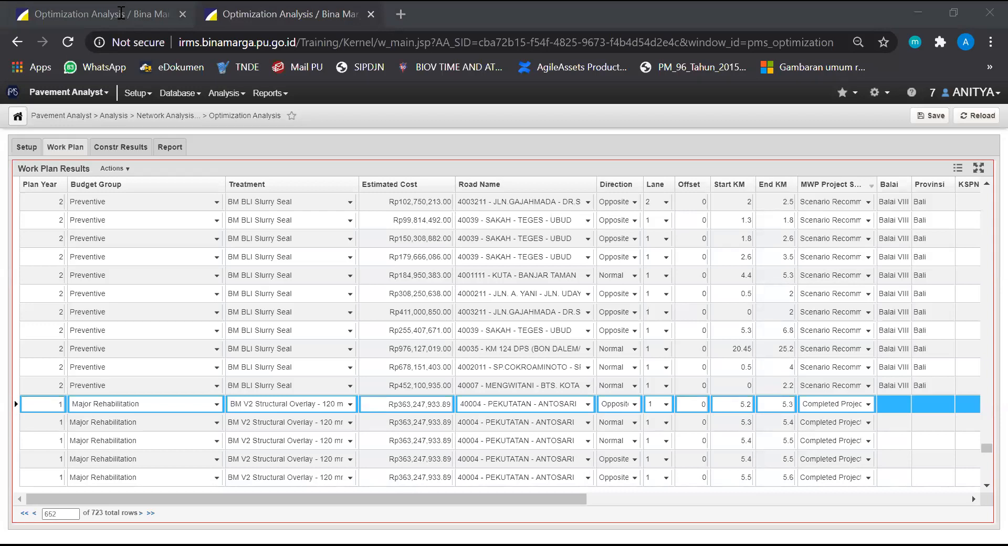
pyautogui.click(27, 148)
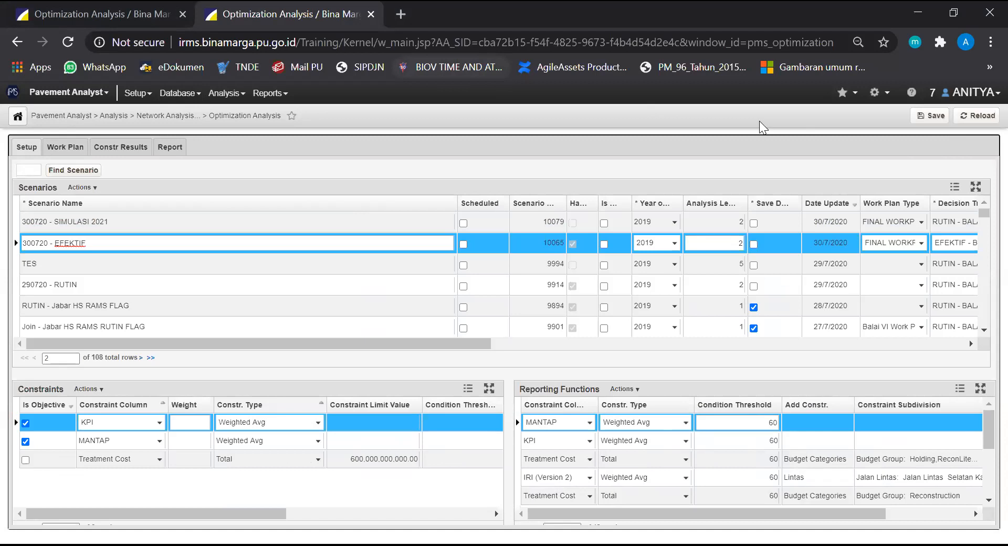
pyautogui.click(130, 7)
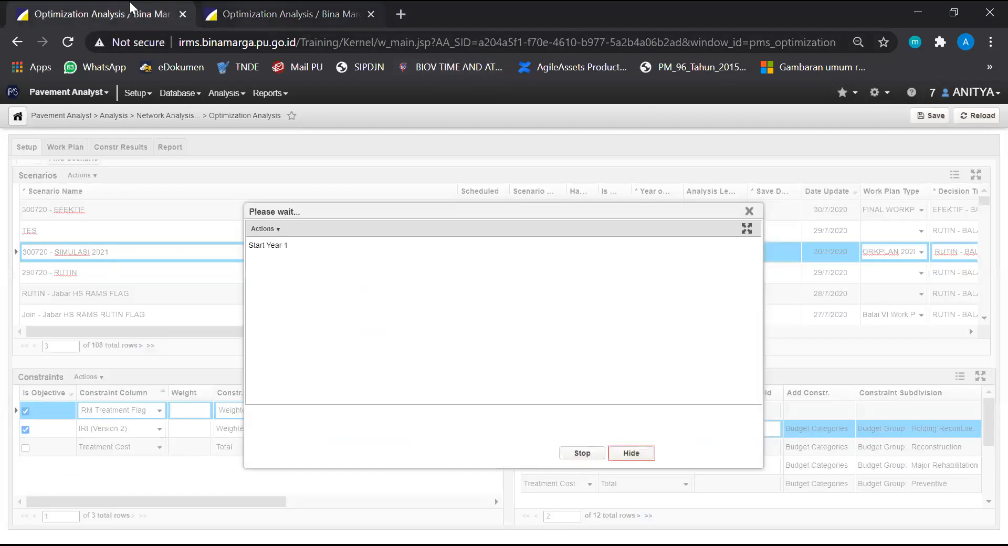
pyautogui.hotkey('ctrl', 'Tab')
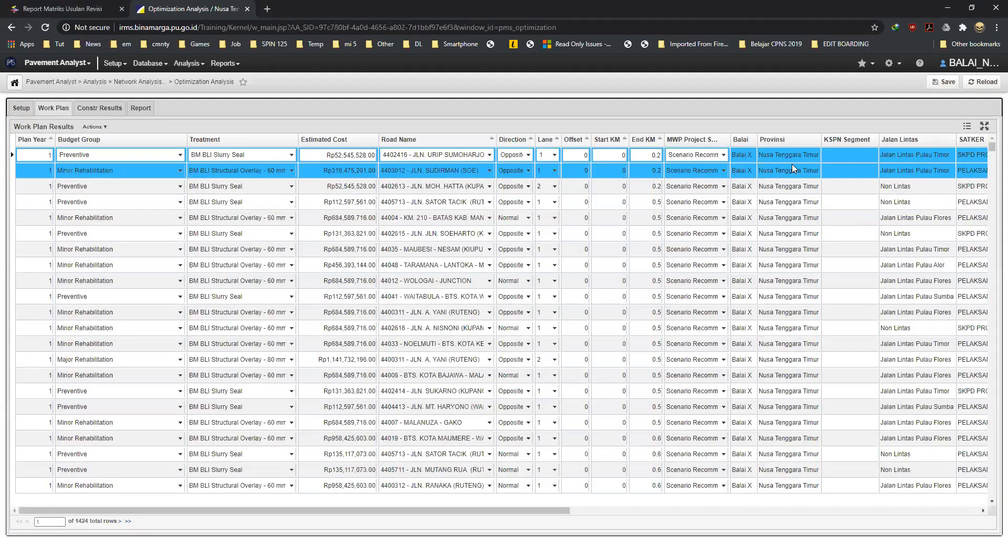
# Filter the work plan results by MWP Project Status, using the "in list" filter type with "Completed Project" selected
pyautogui.click(107, 129)
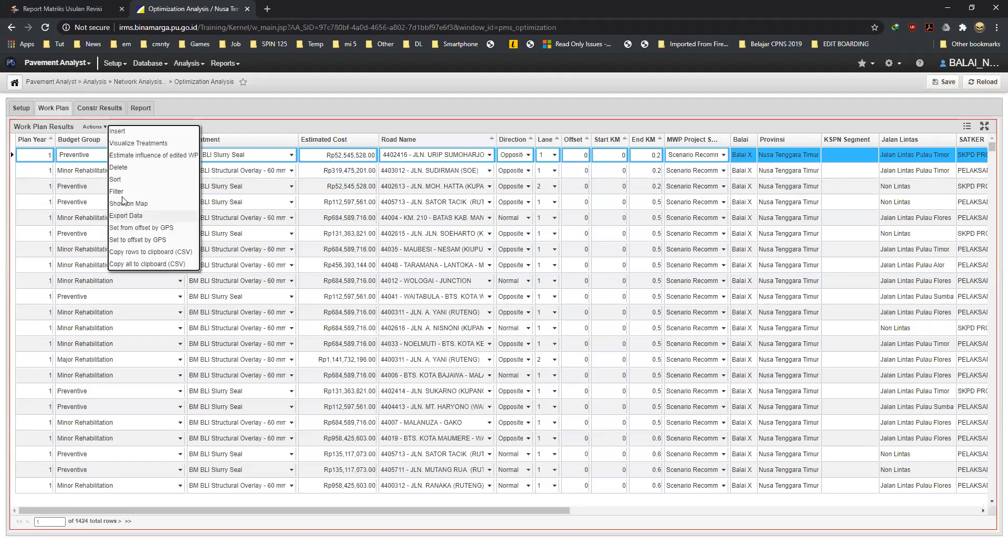
pyautogui.click(183, 192)
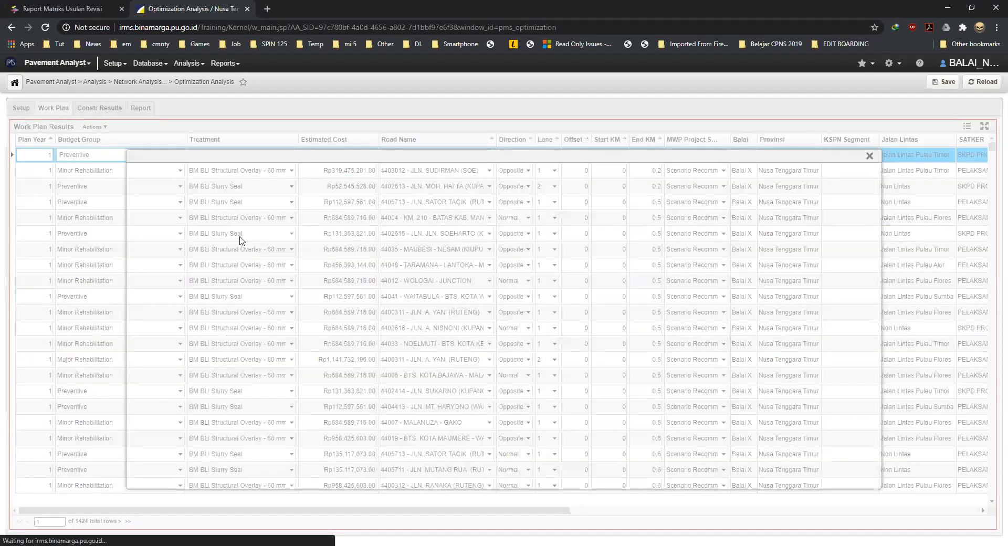
pyautogui.click(143, 391)
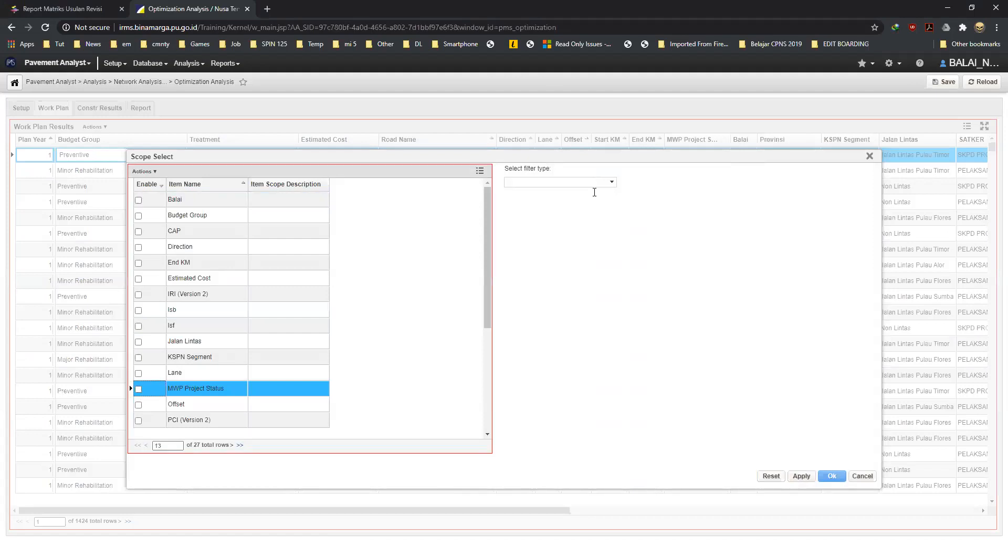
pyautogui.click(587, 193)
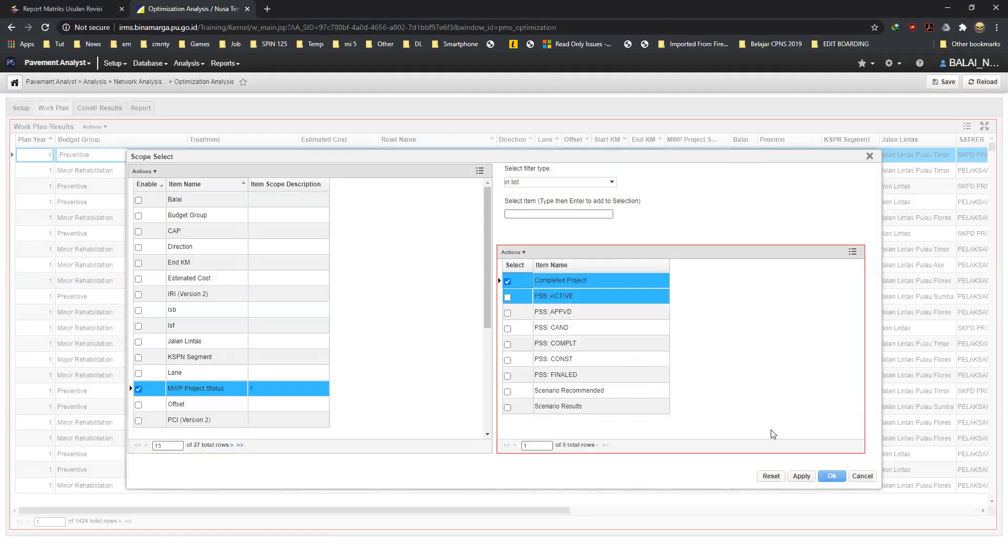
pyautogui.click(832, 476)
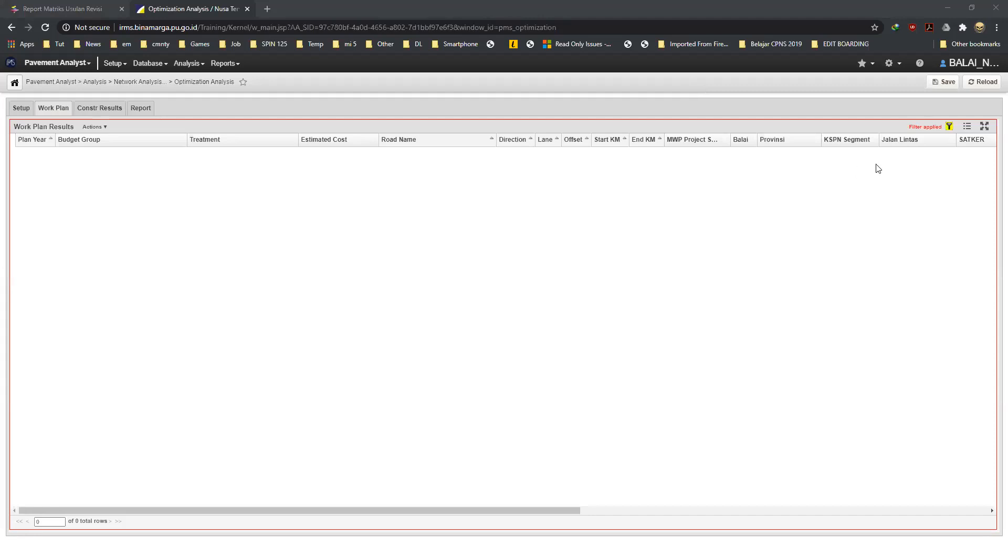
# Remove the MWP Project Status filter from the work plan results
pyautogui.click(106, 129)
pyautogui.click(117, 199)
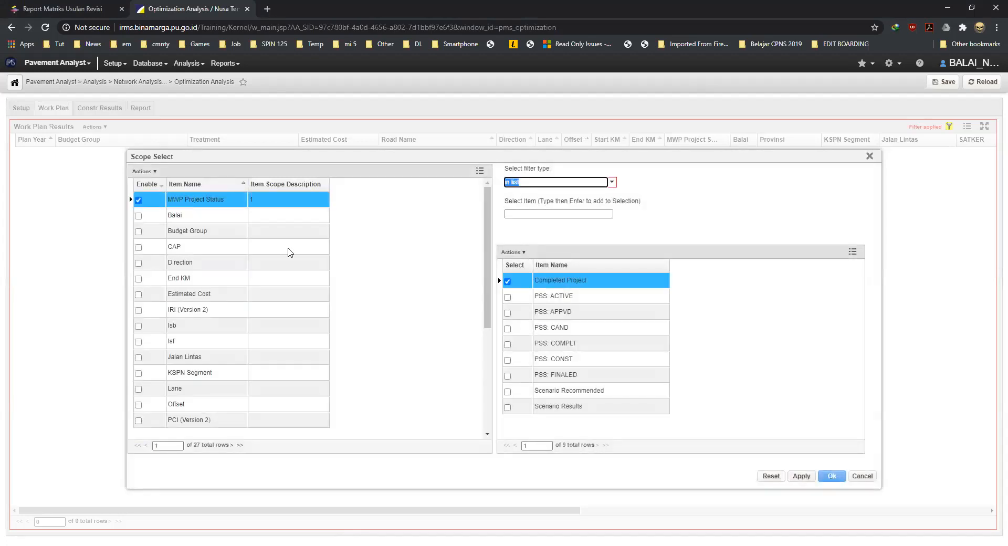
pyautogui.click(138, 200)
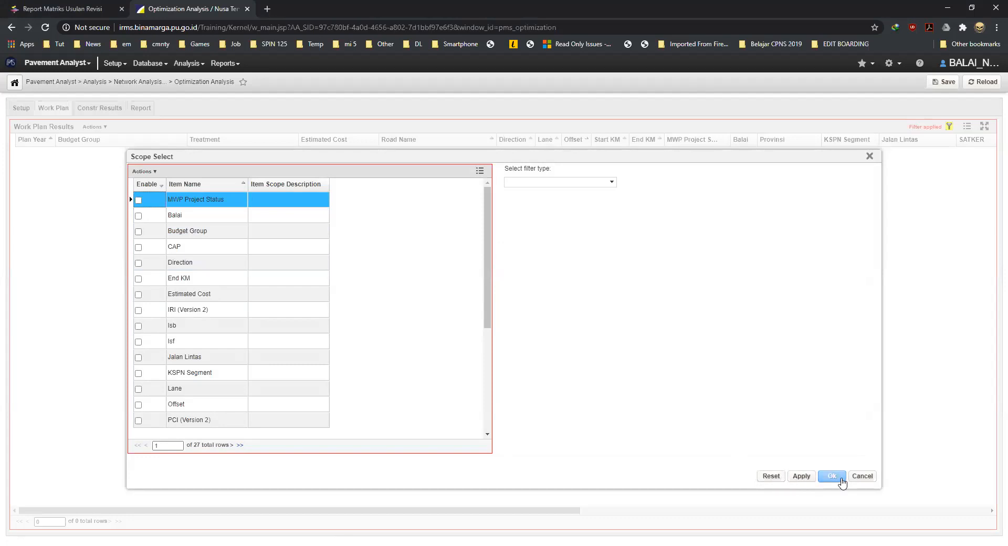
pyautogui.click(836, 479)
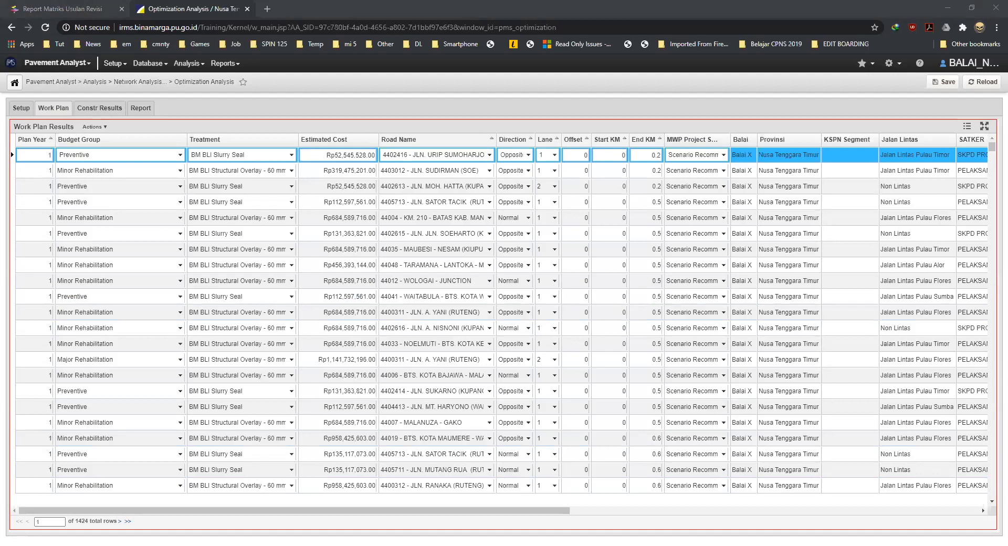
# Examine the outcome message of the scenario run, moving its dialog to see the constraint settings behind it
pyautogui.click(483, 11)
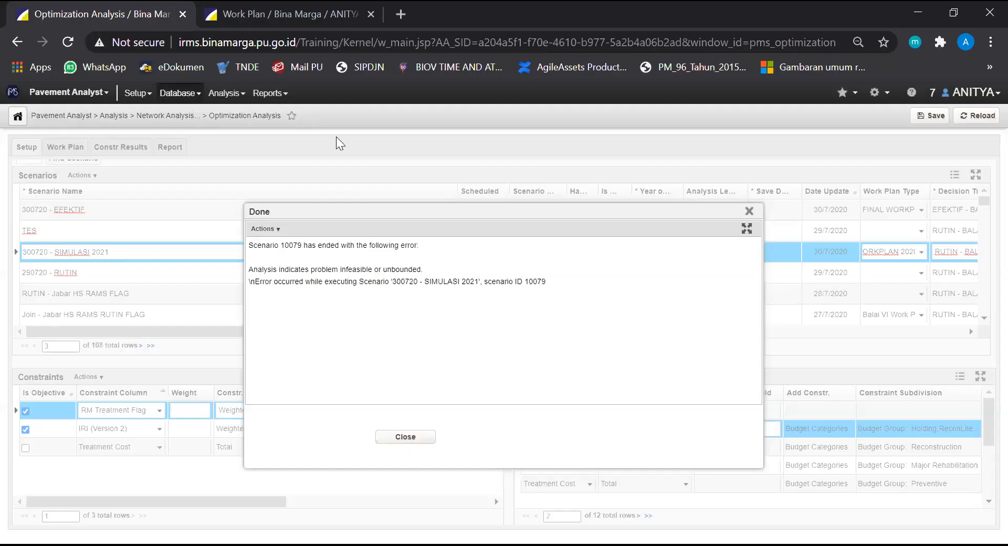
pyautogui.moveTo(427, 214); pyautogui.dragTo(455, 159)
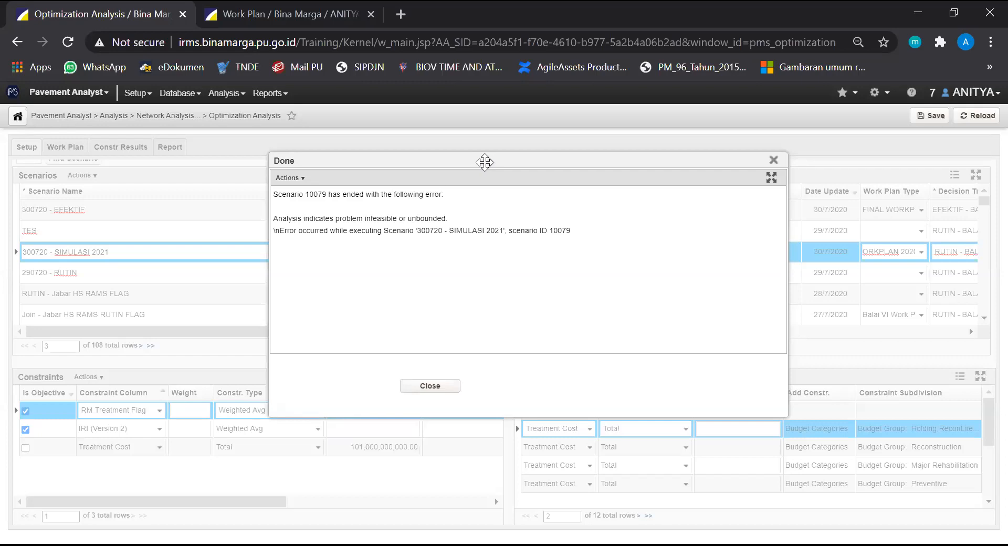
pyautogui.moveTo(485, 162); pyautogui.dragTo(485, 193)
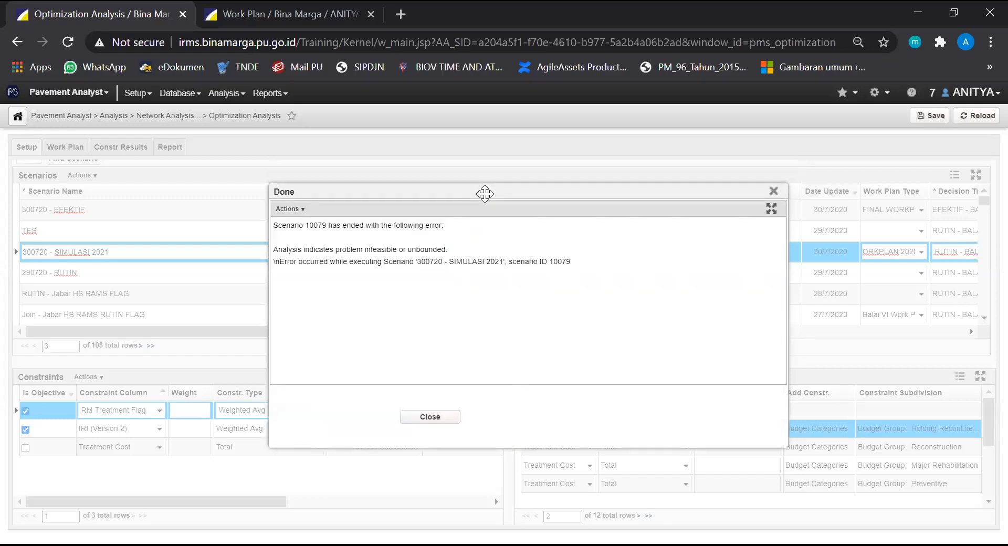